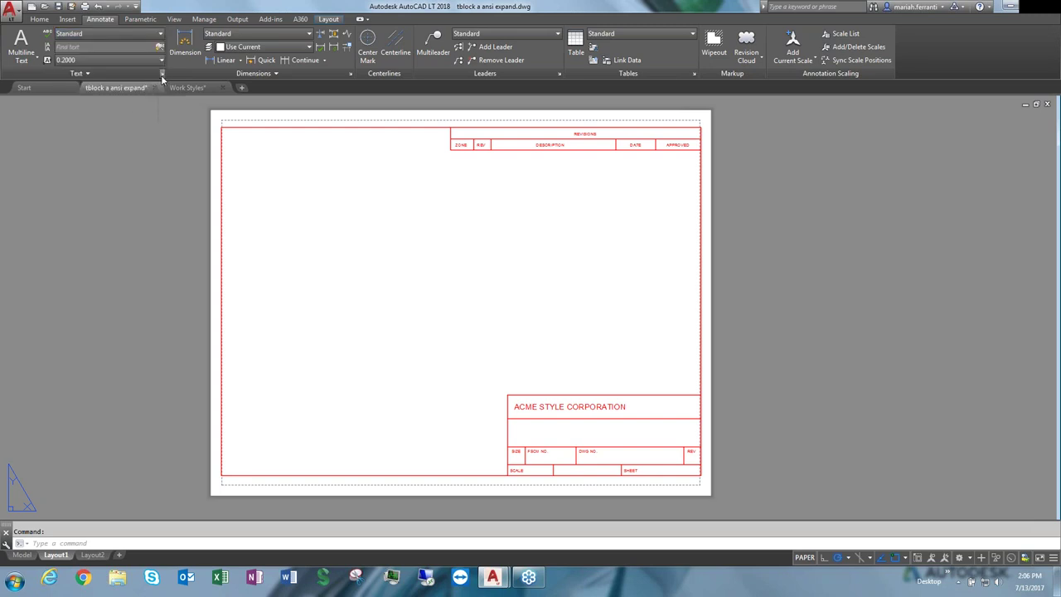
Open the Text Style settings and compare the Annotative and Standard styles
left_click(162, 74)
key("Escape")
type("ST")
key("Return")
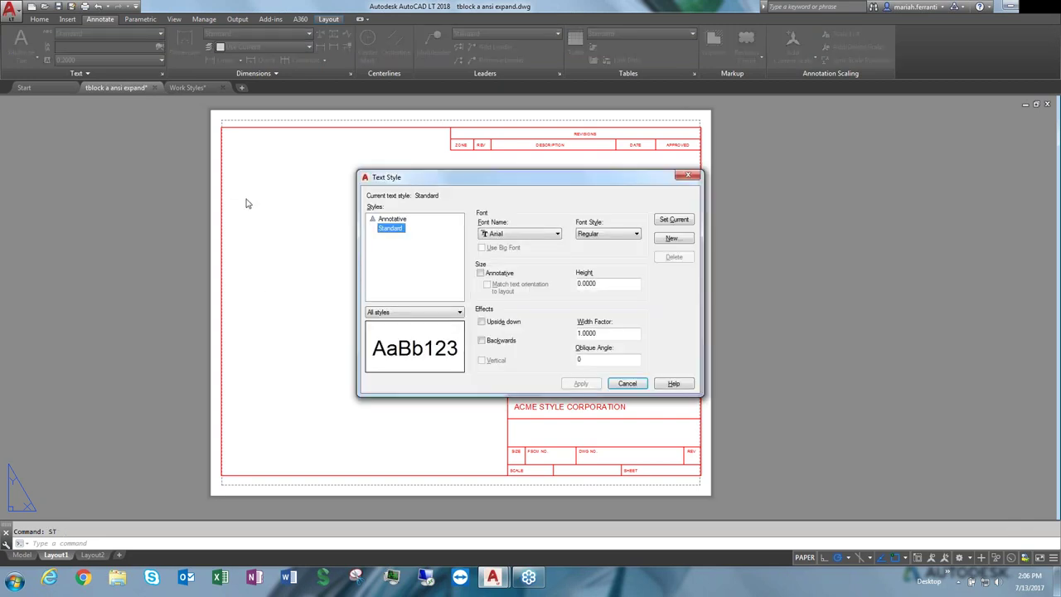
left_click(393, 219)
left_click(397, 228)
left_click(402, 219)
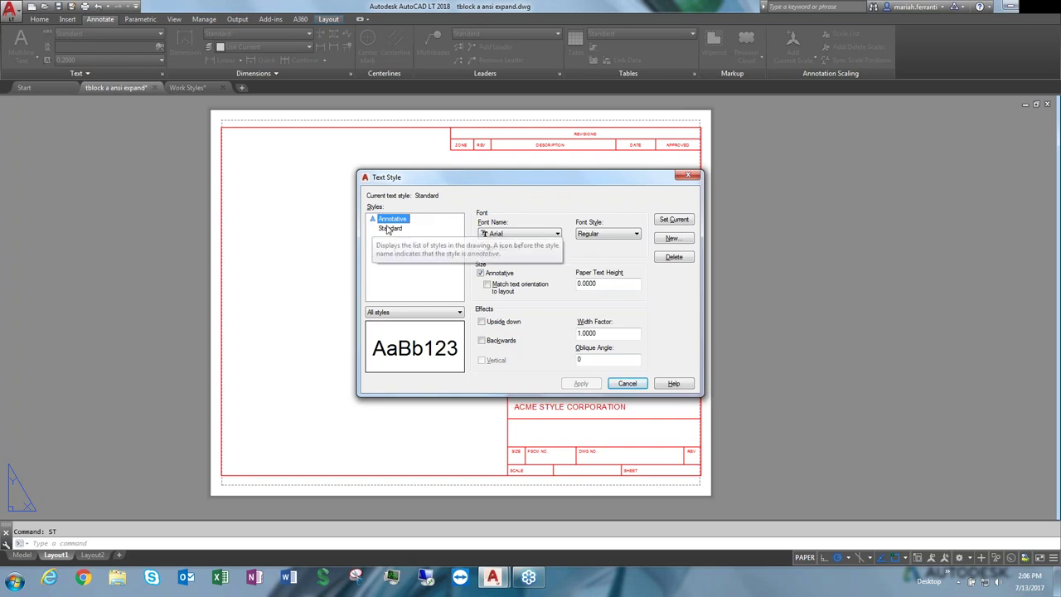
left_click(387, 227)
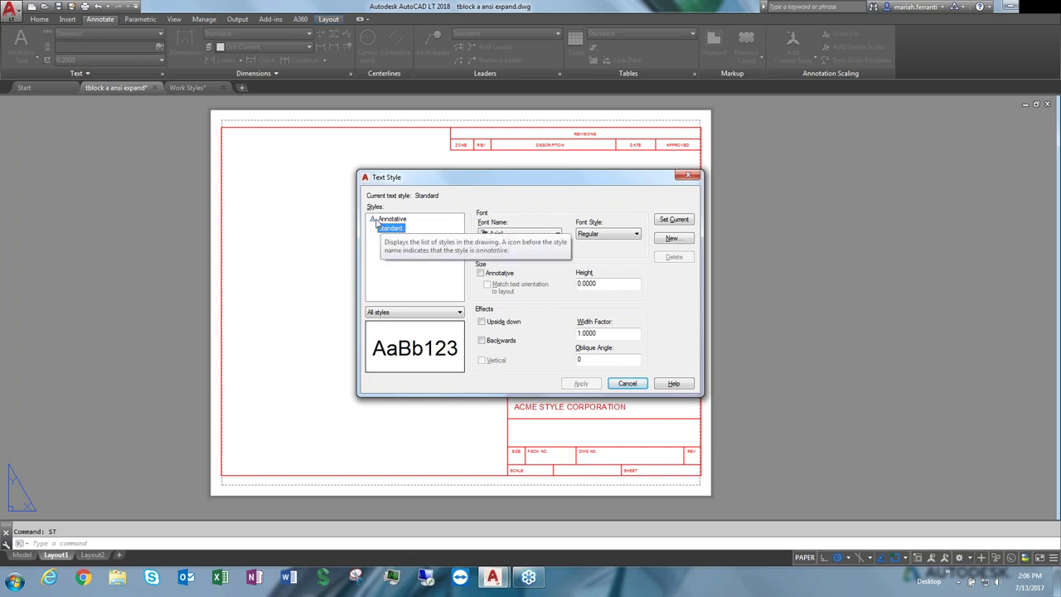
Turn the Annotative option on and back off for the Standard text style
left_click(481, 272)
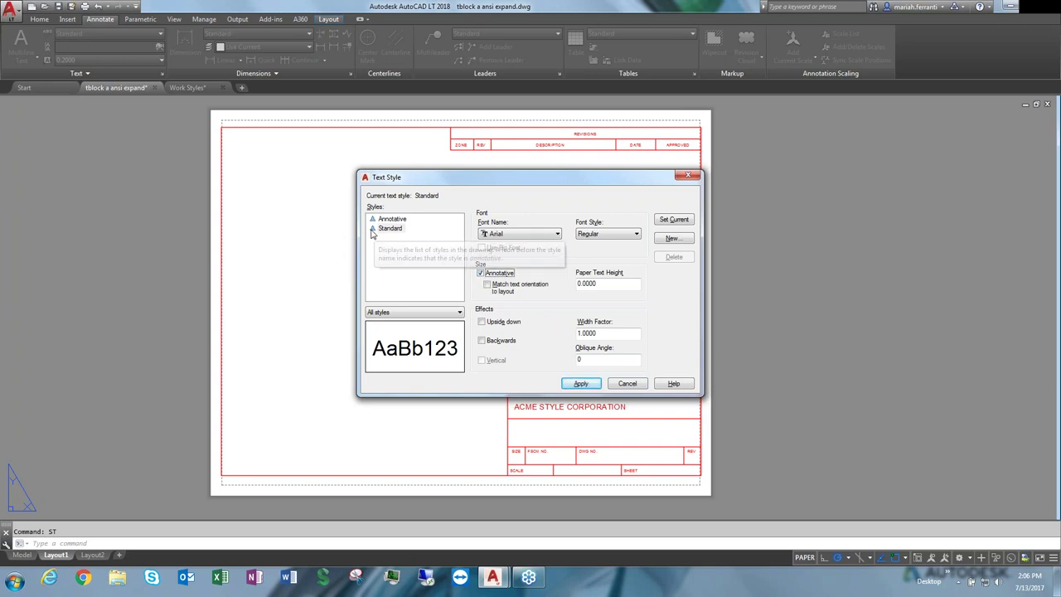
left_click(481, 273)
left_click(389, 275)
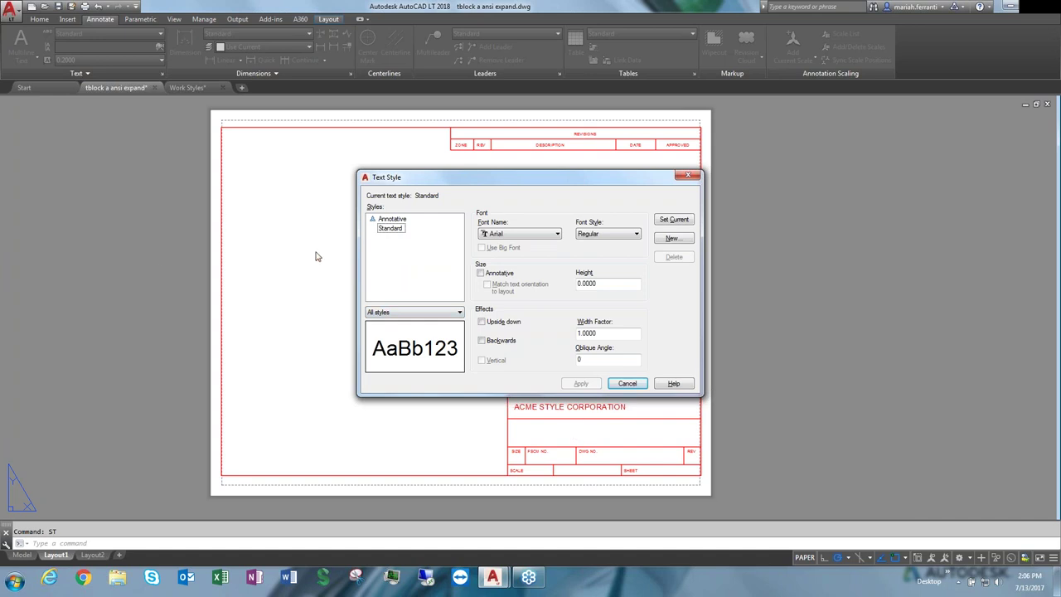
Create a new text style named AMCE based on the Standard style
left_click(391, 219)
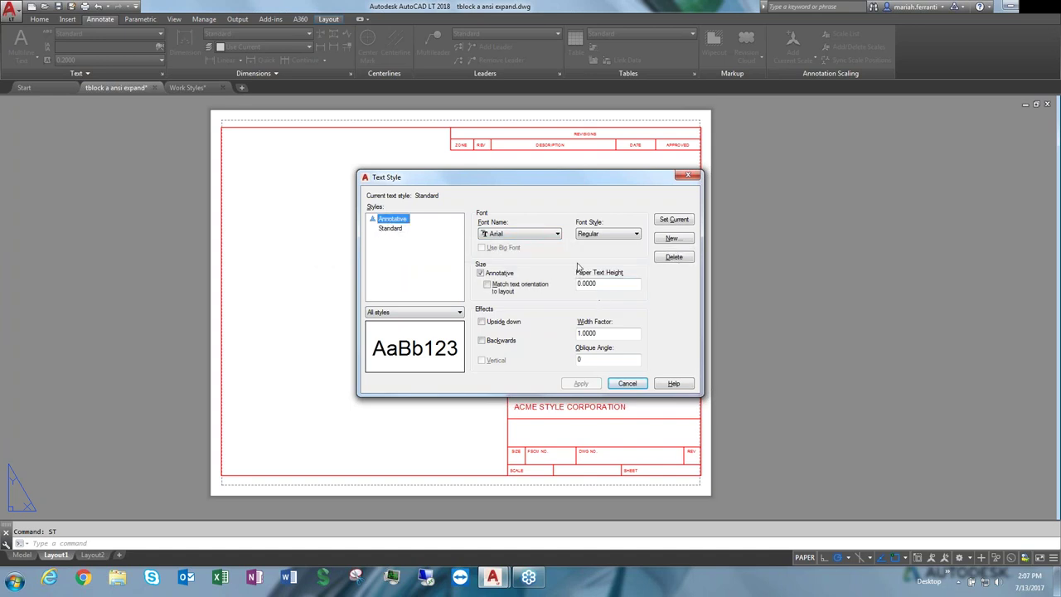
left_click(401, 228)
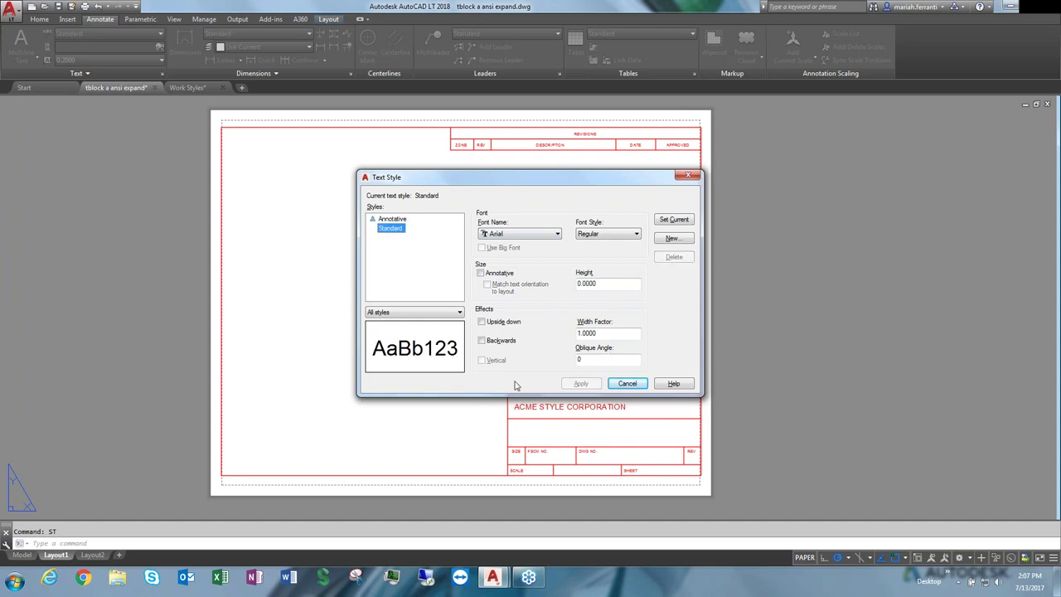
left_click(670, 239)
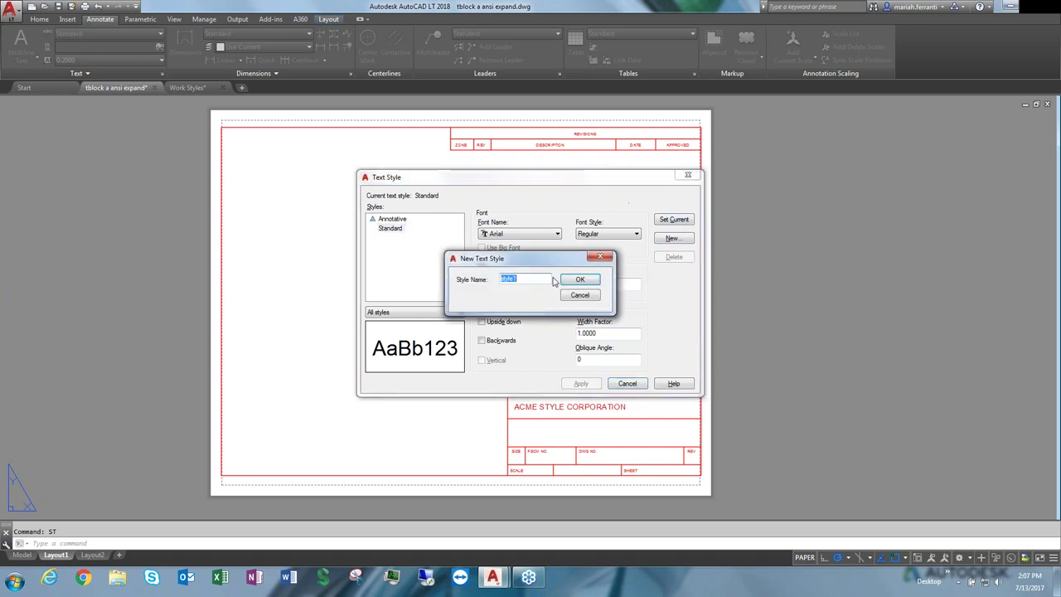
type("AMCE")
left_click(598, 280)
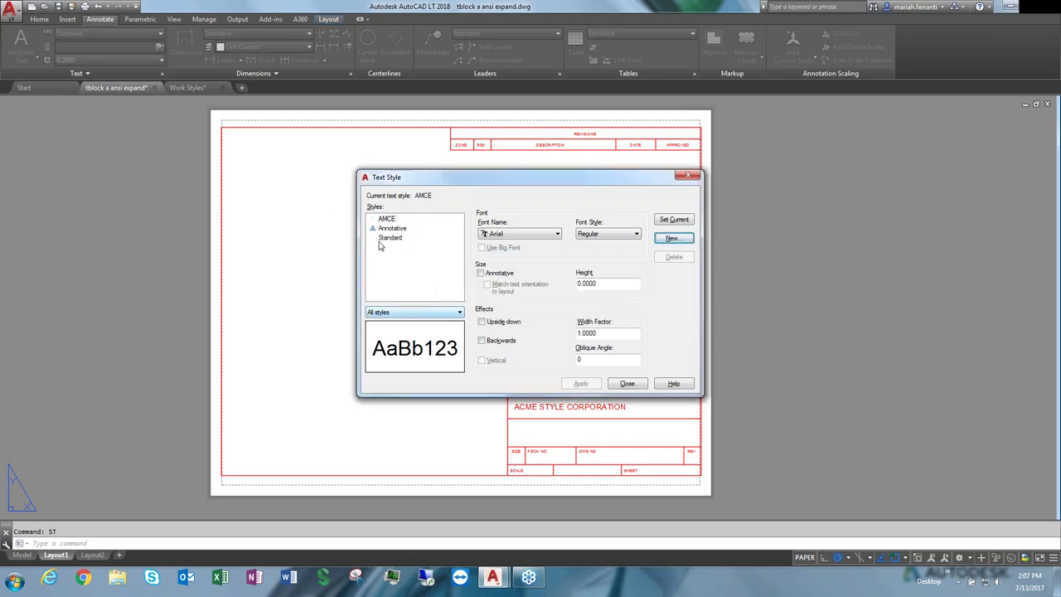
Filter the style list to styles in use and make Standard the current text style
left_click(413, 312)
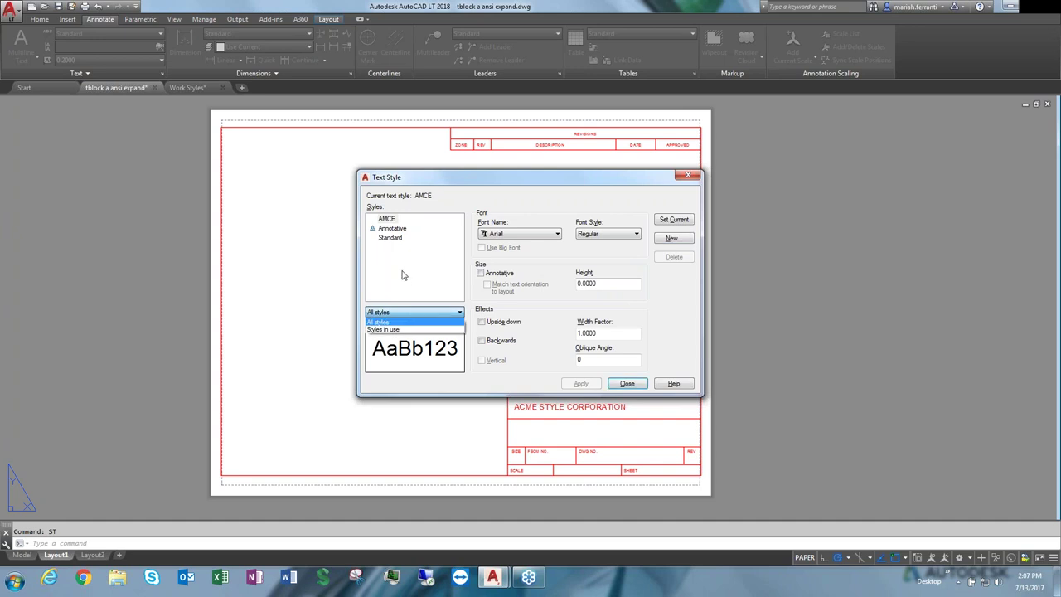
left_click(392, 330)
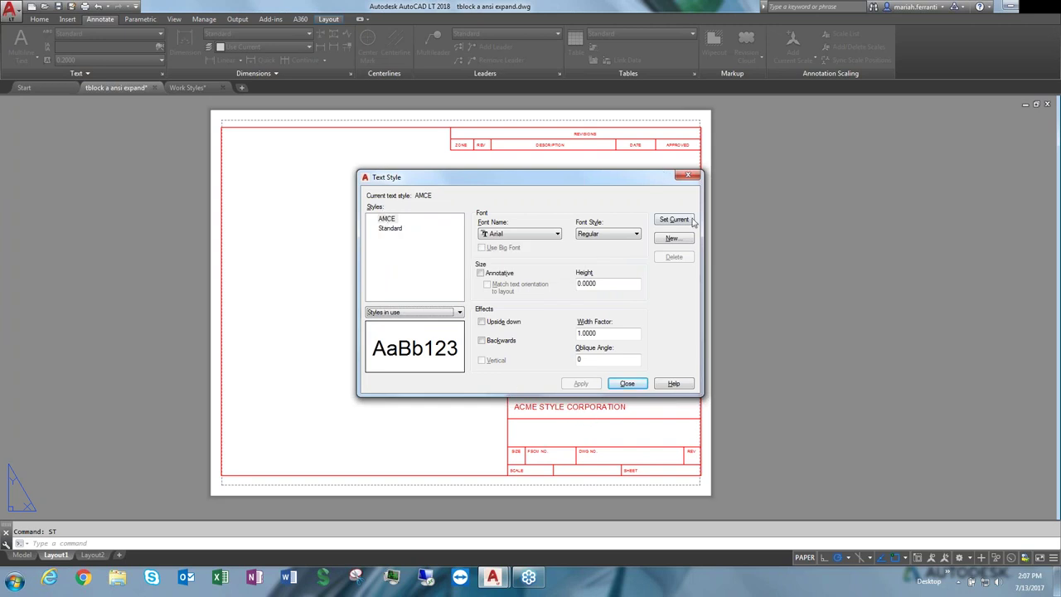
left_click(390, 228)
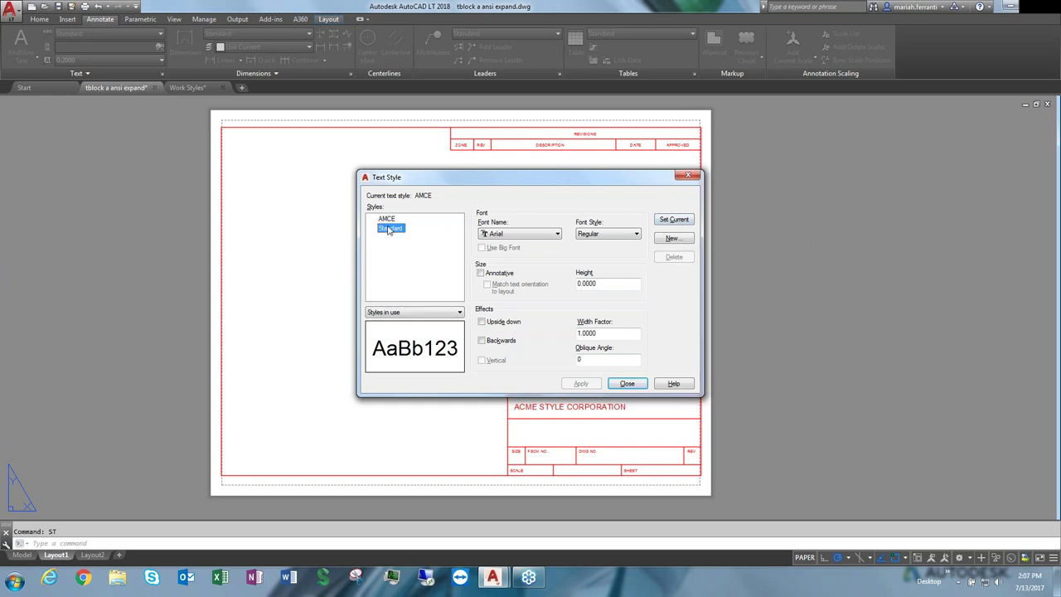
left_click(673, 221)
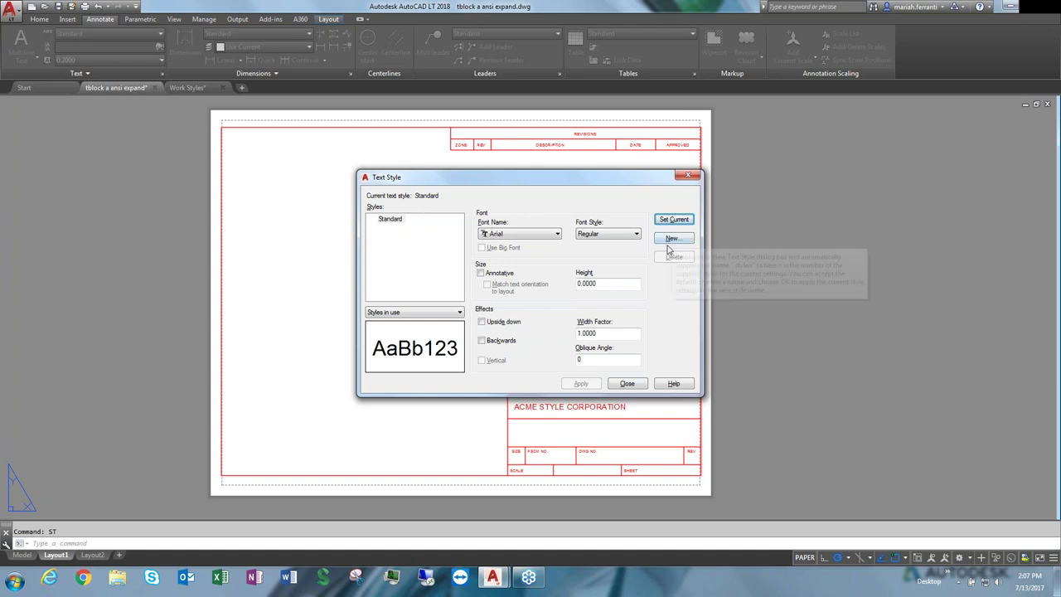
List all styles again and make AMCE the current text style
left_click(428, 319)
left_click(403, 330)
left_click(414, 219)
left_click(675, 221)
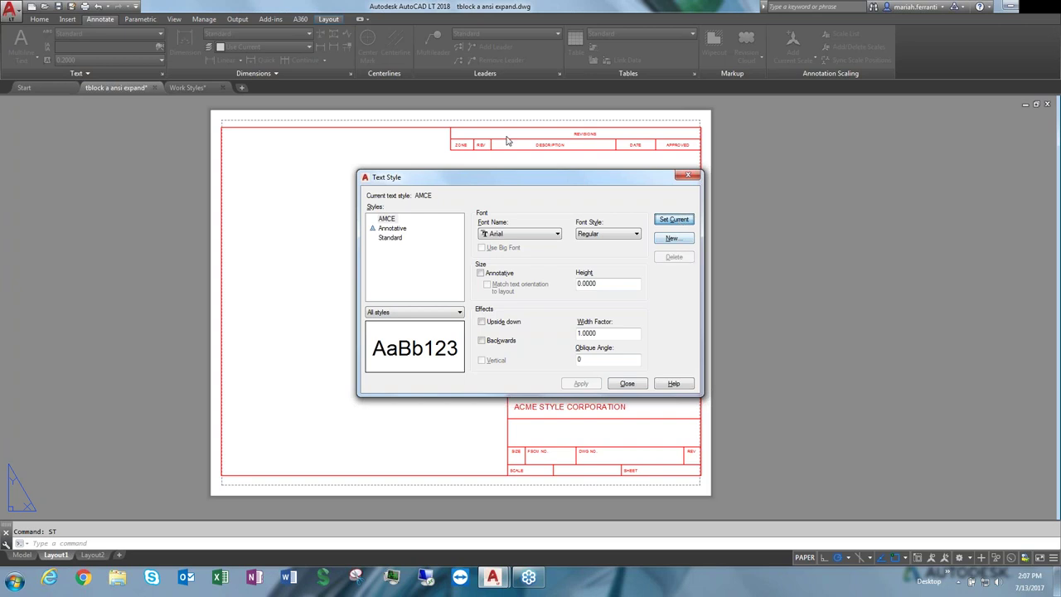
Browse the available fonts, set the AMCE style's font to Rod and check which font styles it offers
left_click(520, 234)
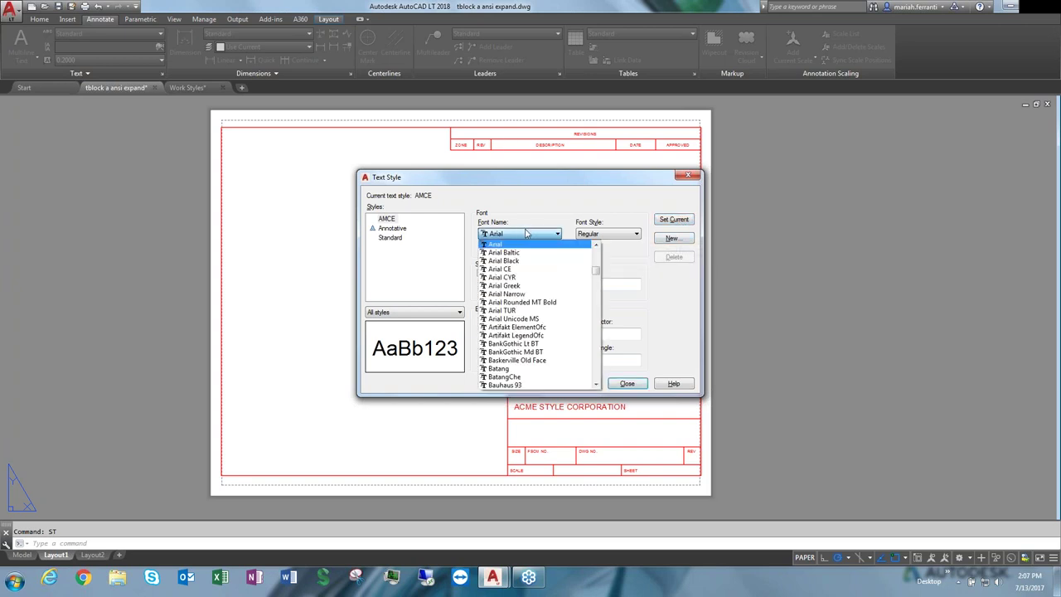
scroll(526, 326, "down", 10)
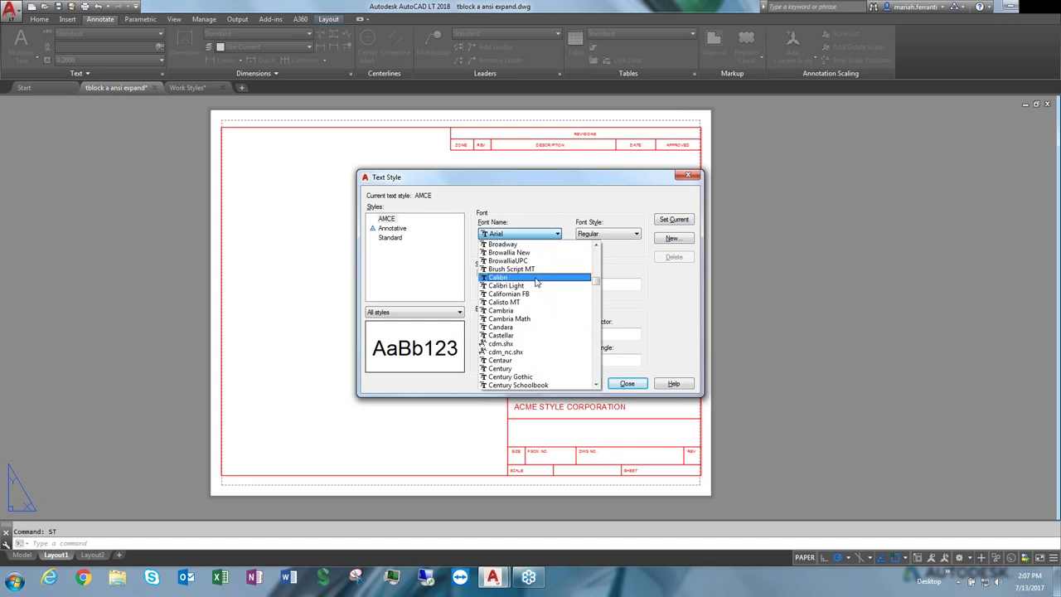
key("g")
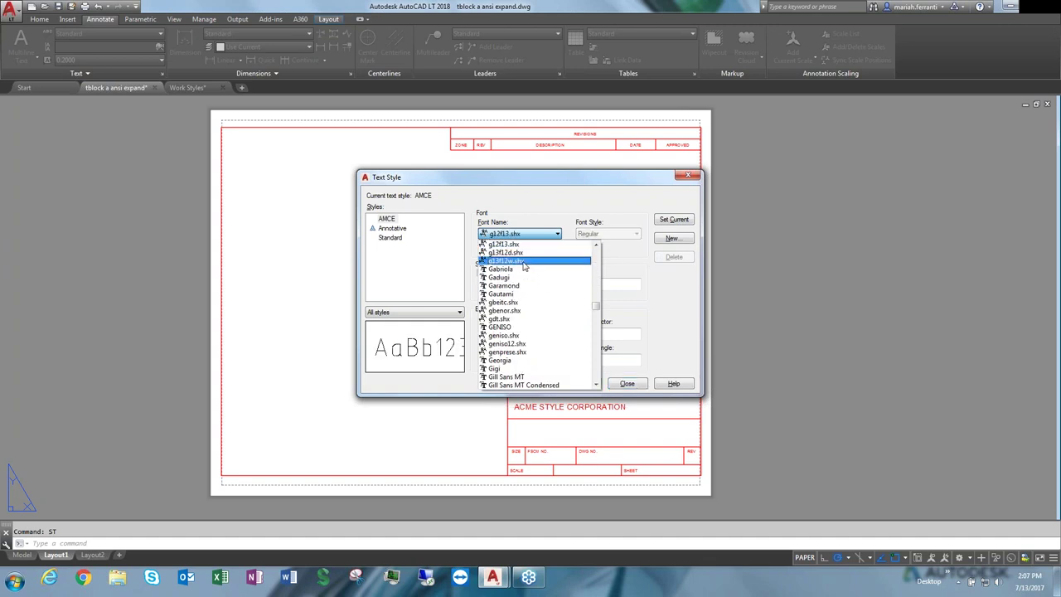
scroll(523, 264, "up", 2)
scroll(523, 273, "down", 1)
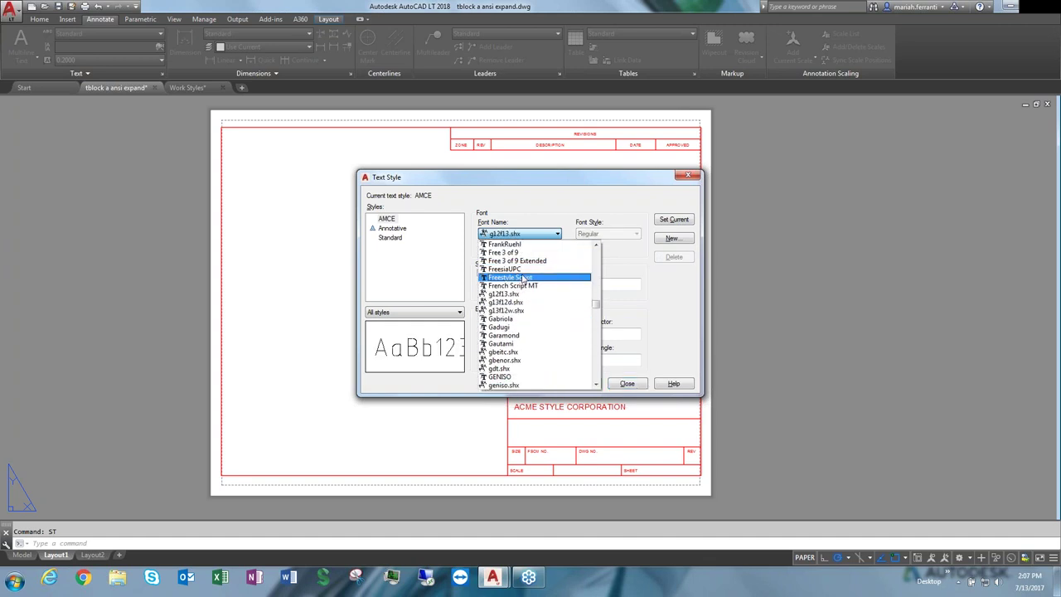
key("d")
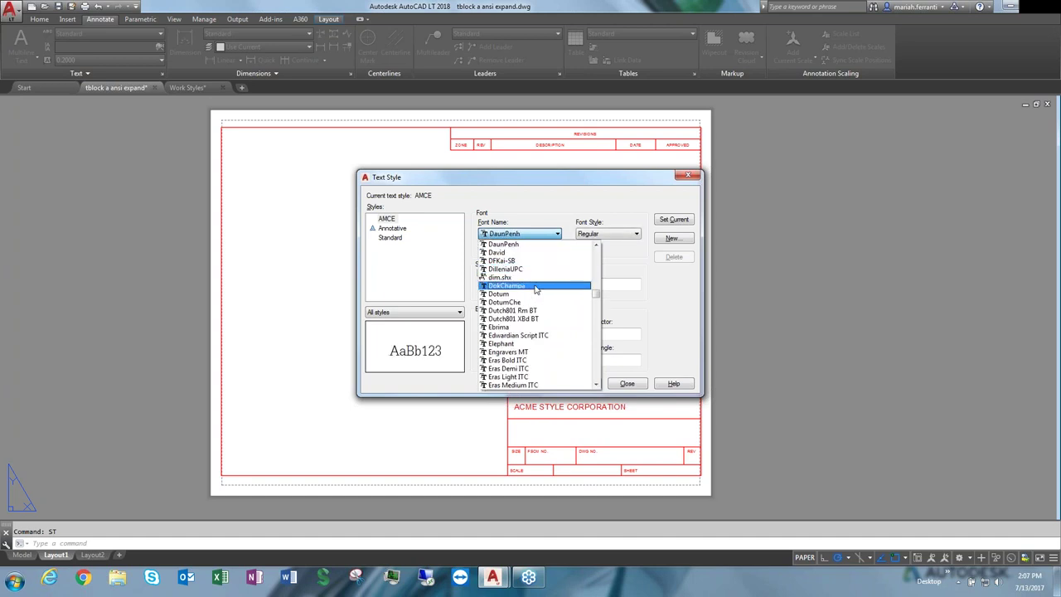
key("g")
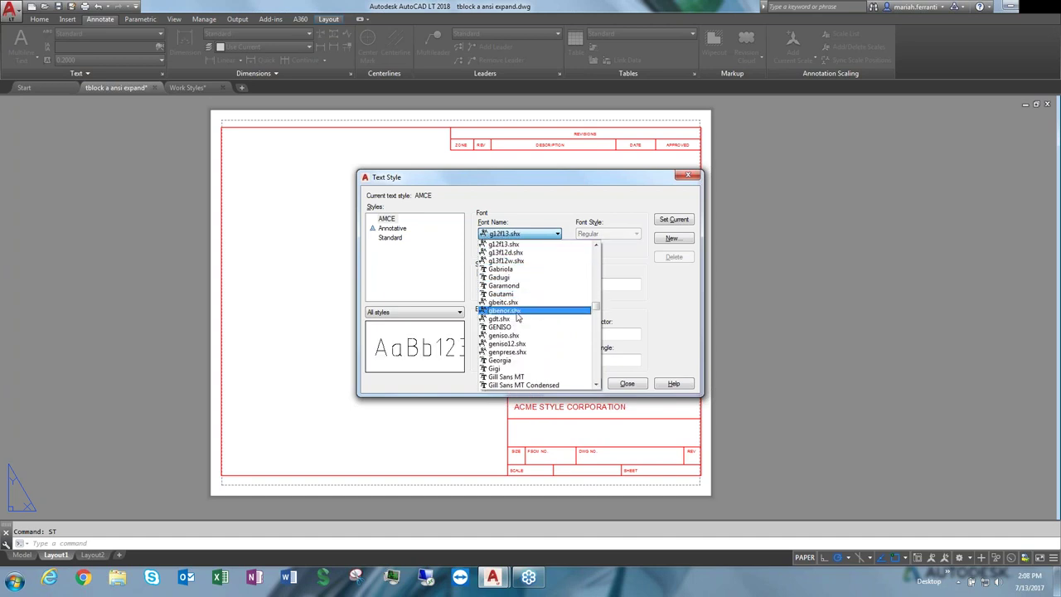
scroll(520, 372, "down", 3)
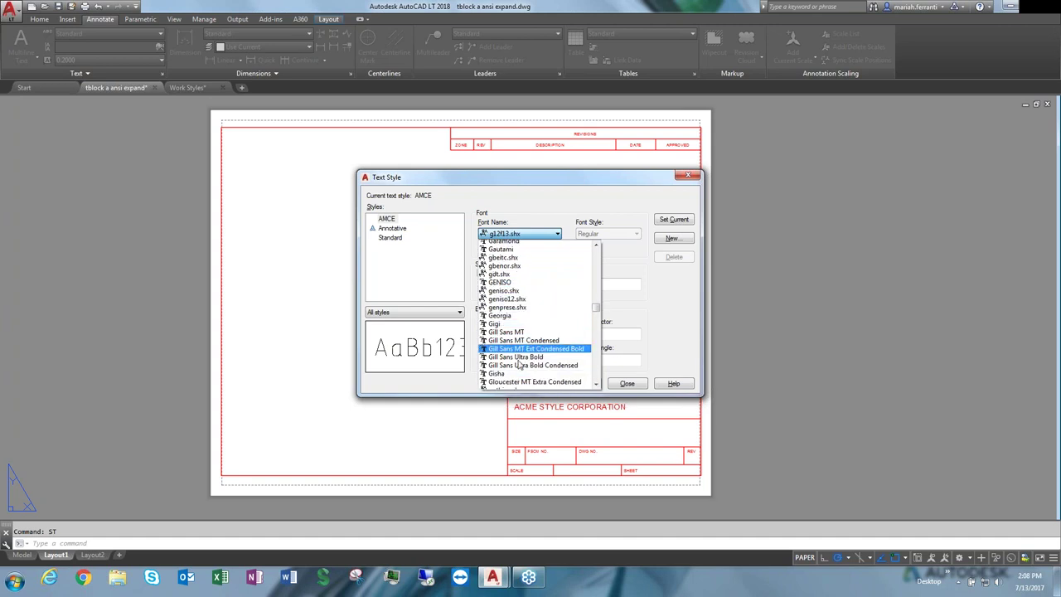
scroll(518, 365, "up", 3)
key("r")
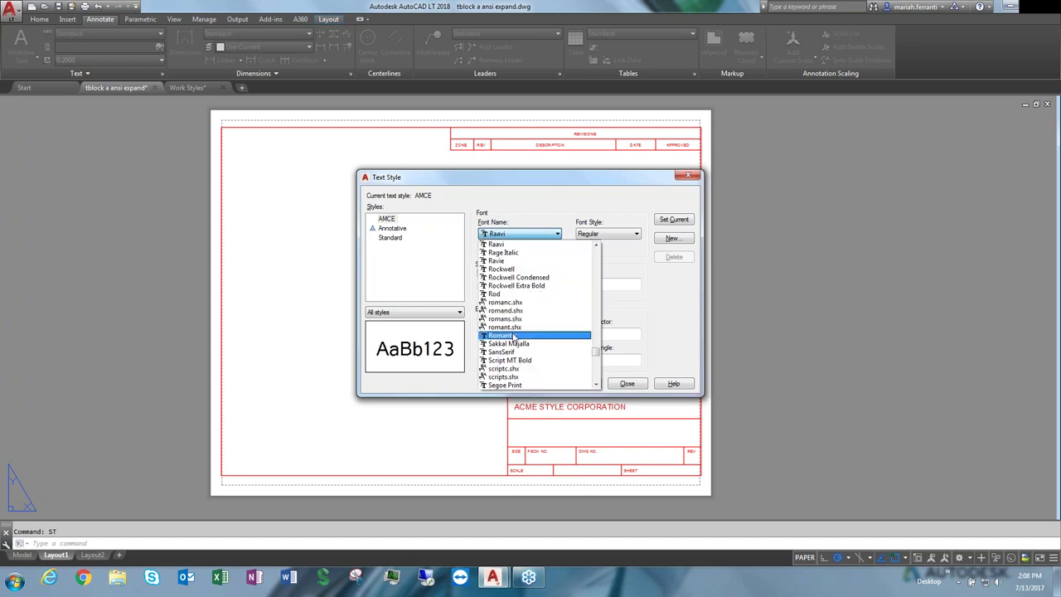
left_click(499, 295)
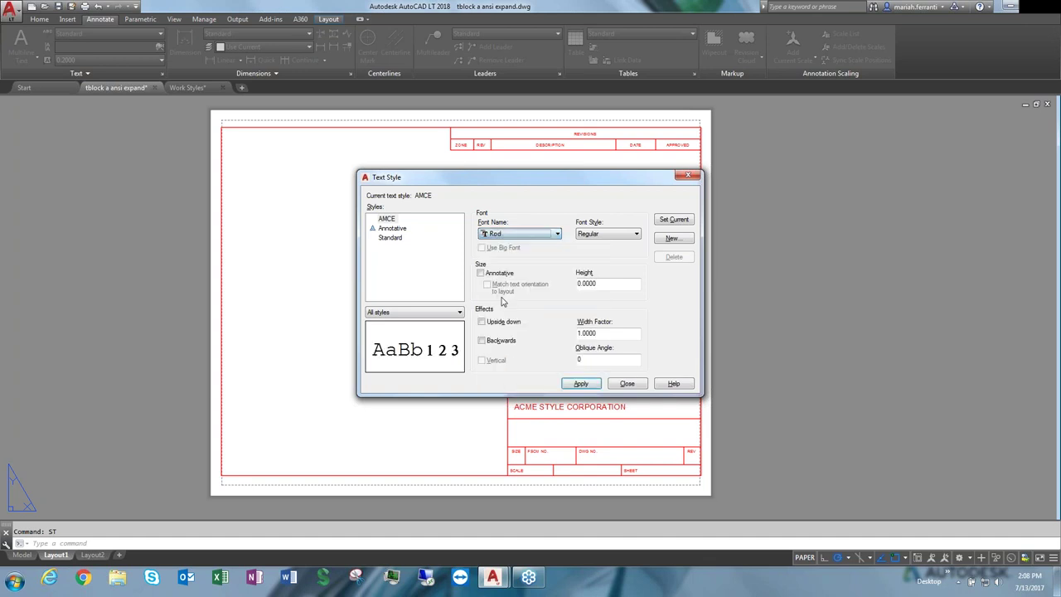
left_click(600, 235)
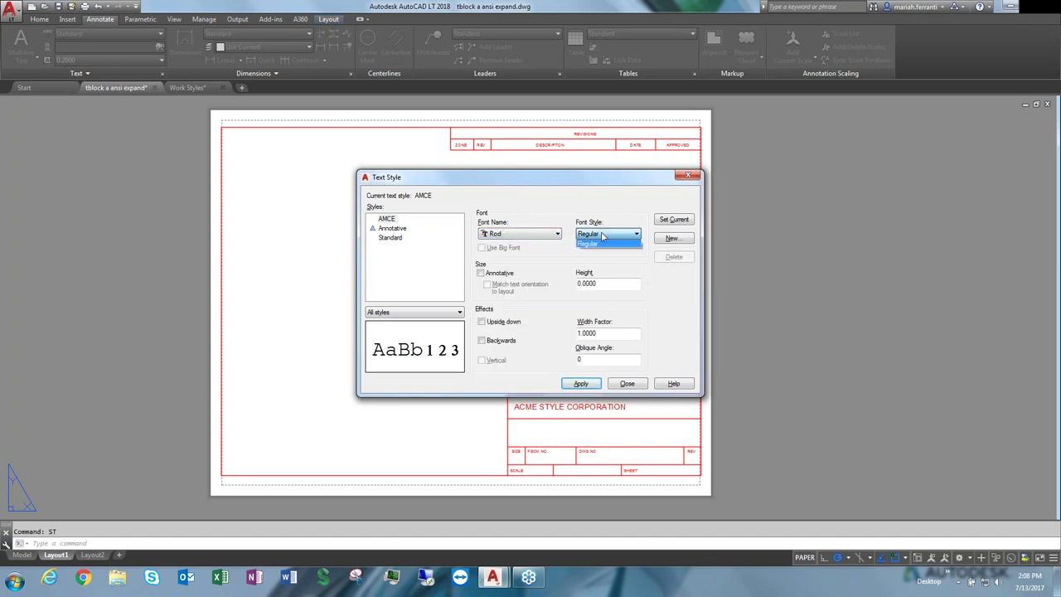
left_click(550, 239)
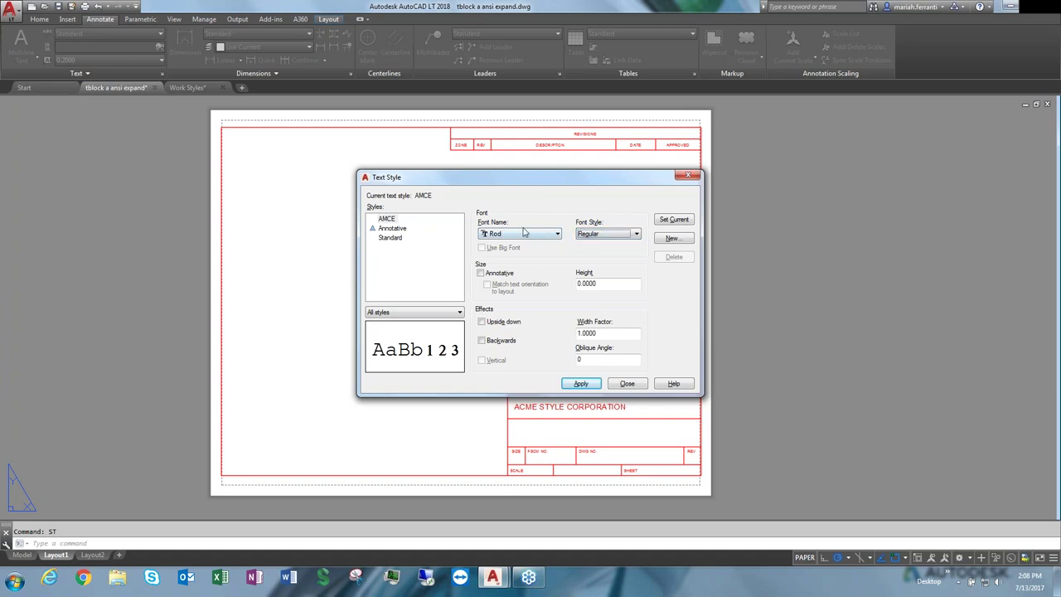
Set the AMCE style's font to Rockwell Condensed with the Regular font style
left_click(524, 235)
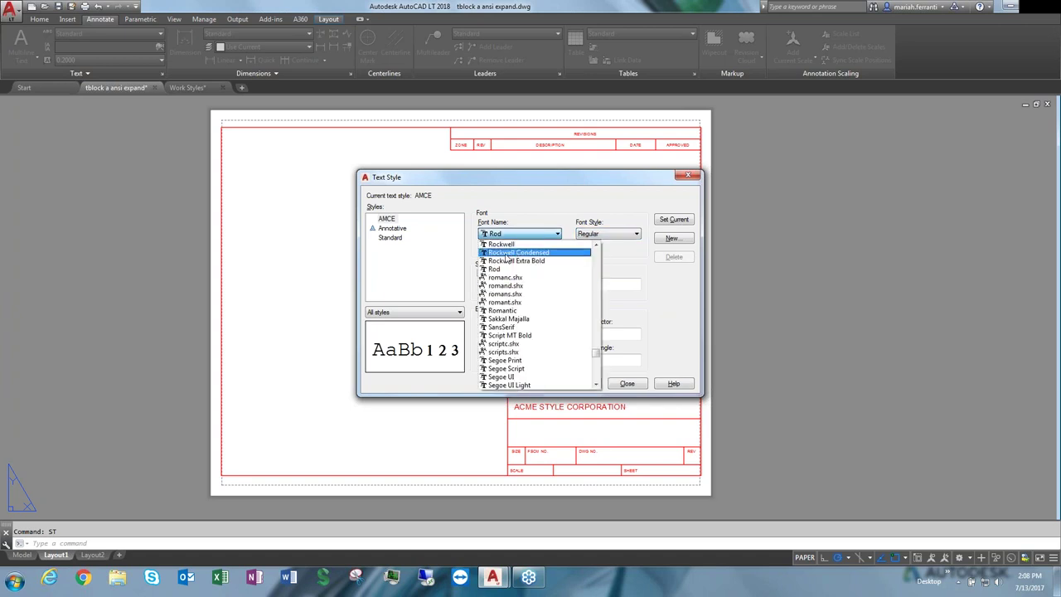
left_click(507, 252)
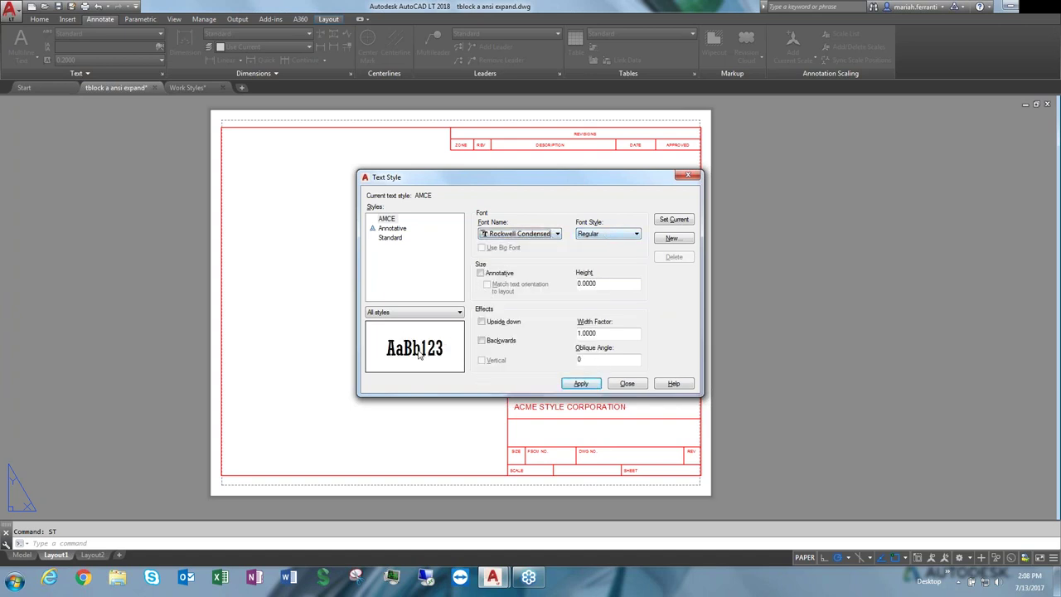
left_click(604, 233)
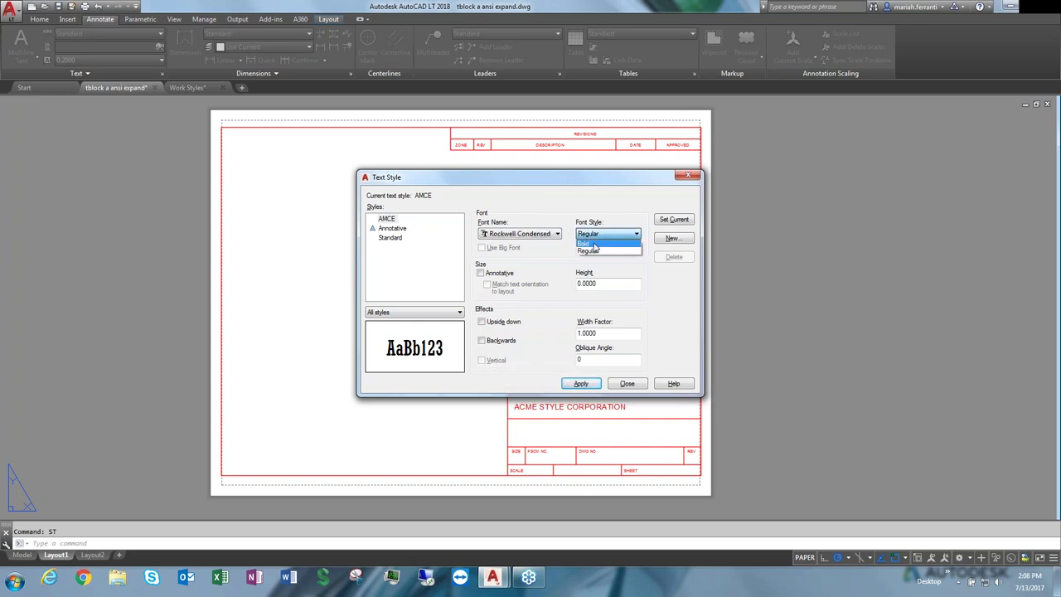
left_click(590, 251)
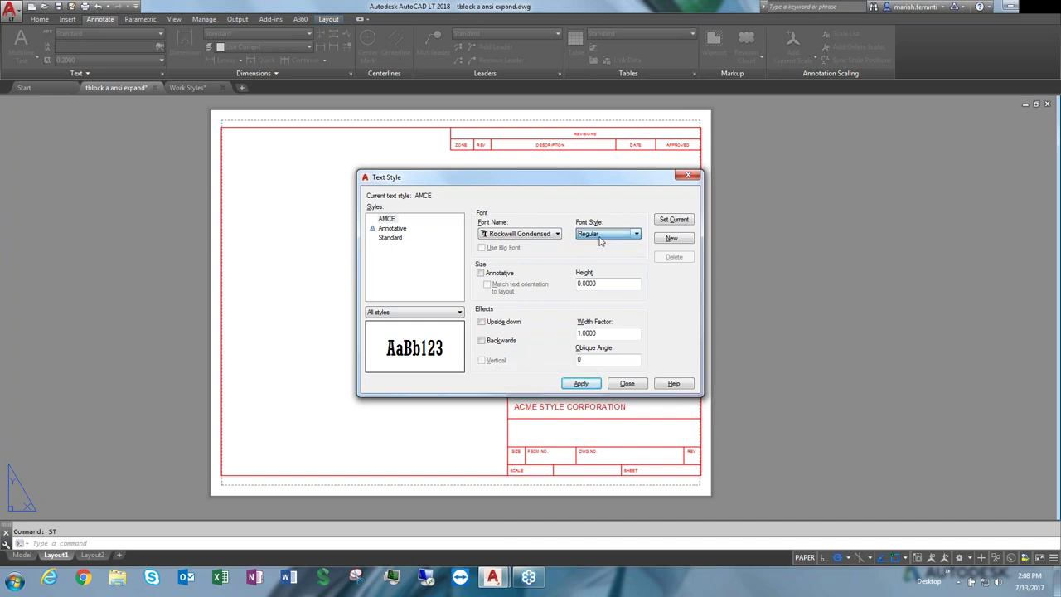
Set the AMCE style's font to romanc.shx, and turn the Use Big Font option on and back off
left_click(518, 234)
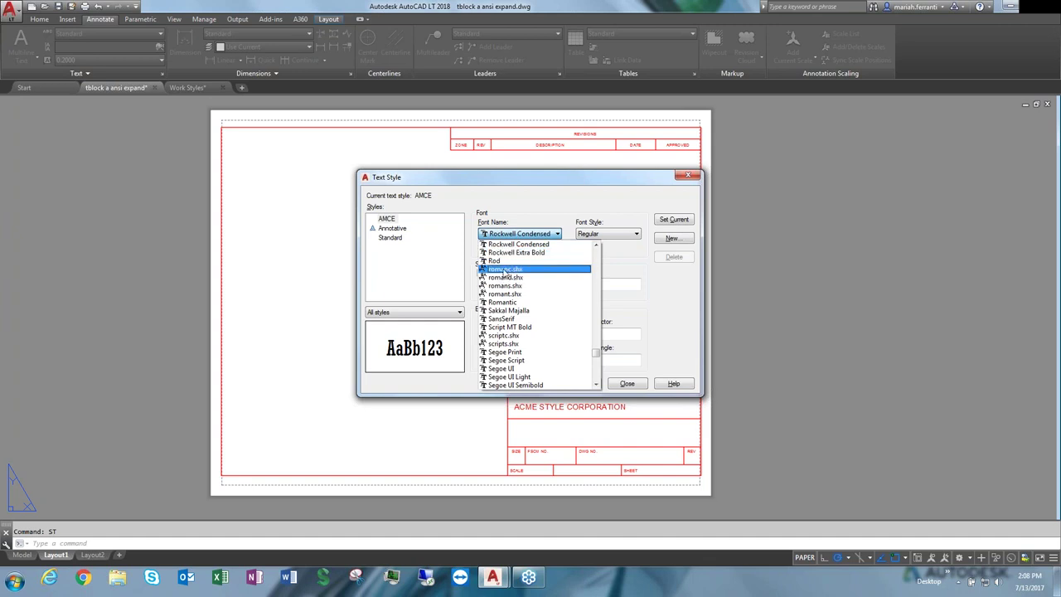
left_click(504, 269)
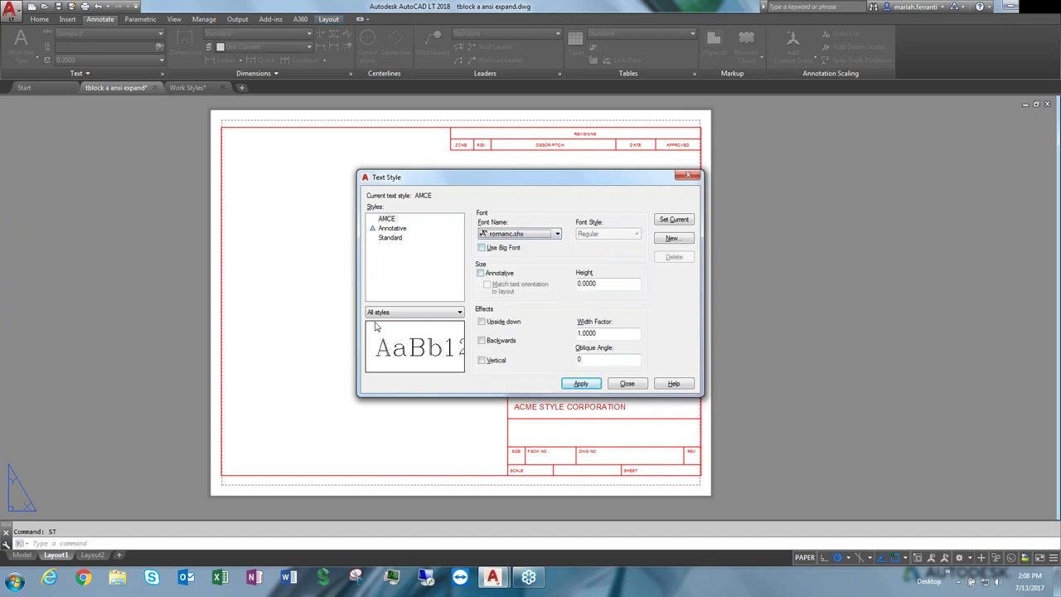
left_click(539, 251)
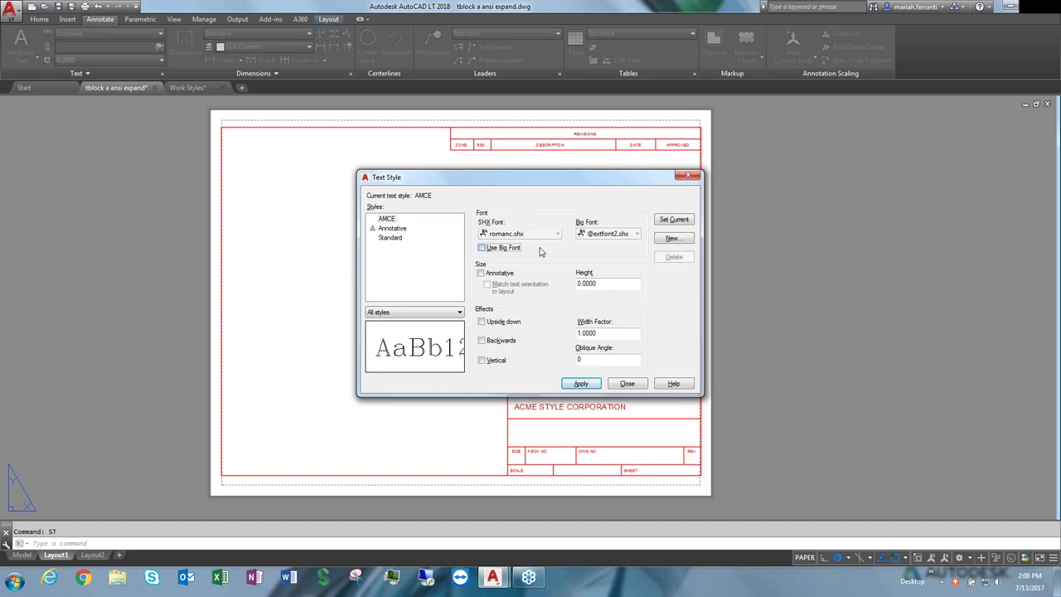
left_click(502, 248)
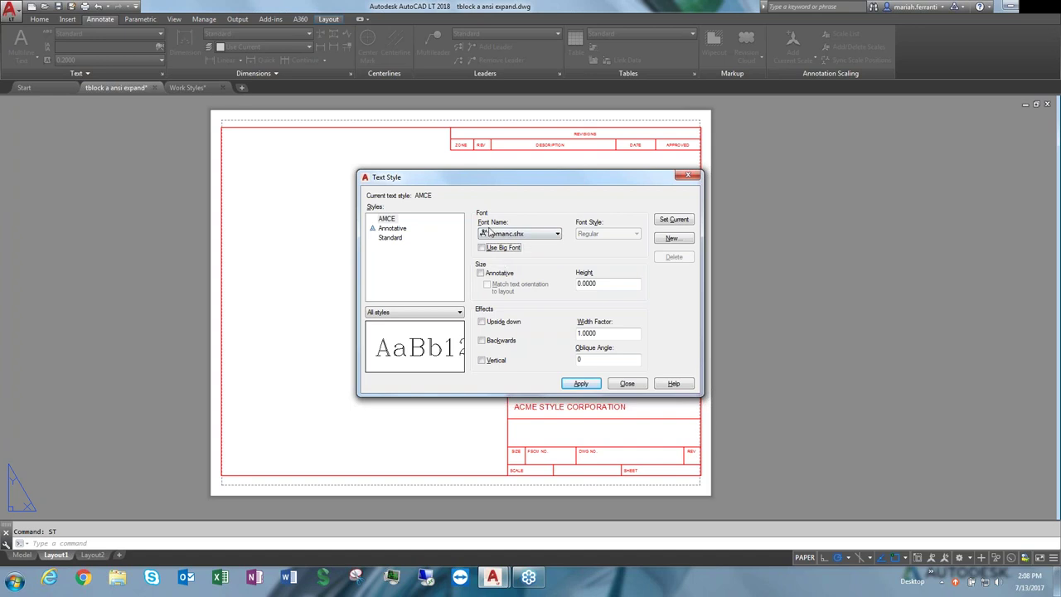
Try the Upside down and Backwards effects on the AMCE style, turning each one off again
left_click(507, 323)
left_click(508, 323)
left_click(507, 341)
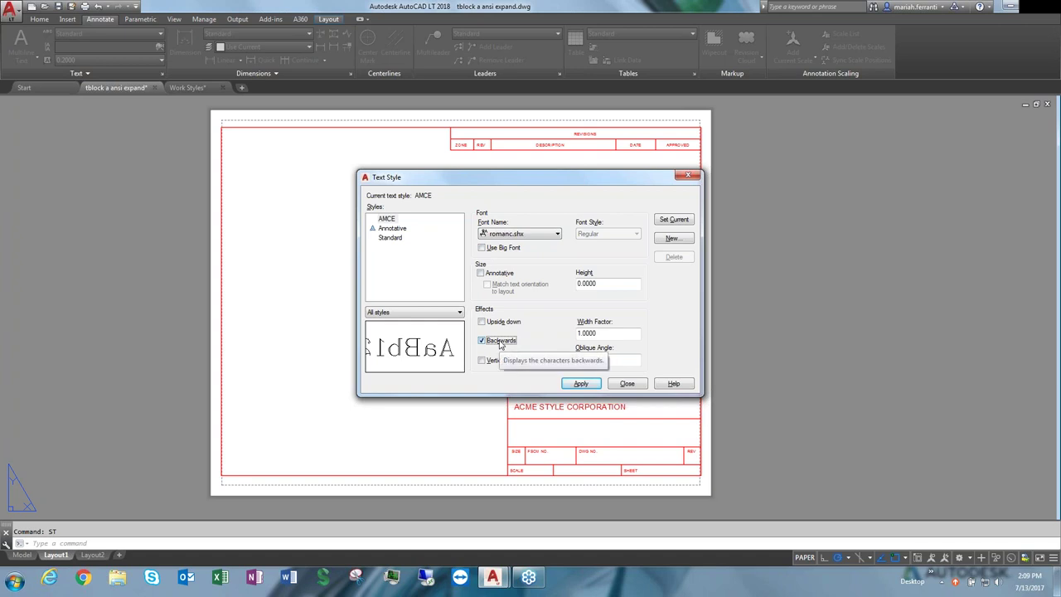
left_click(500, 346)
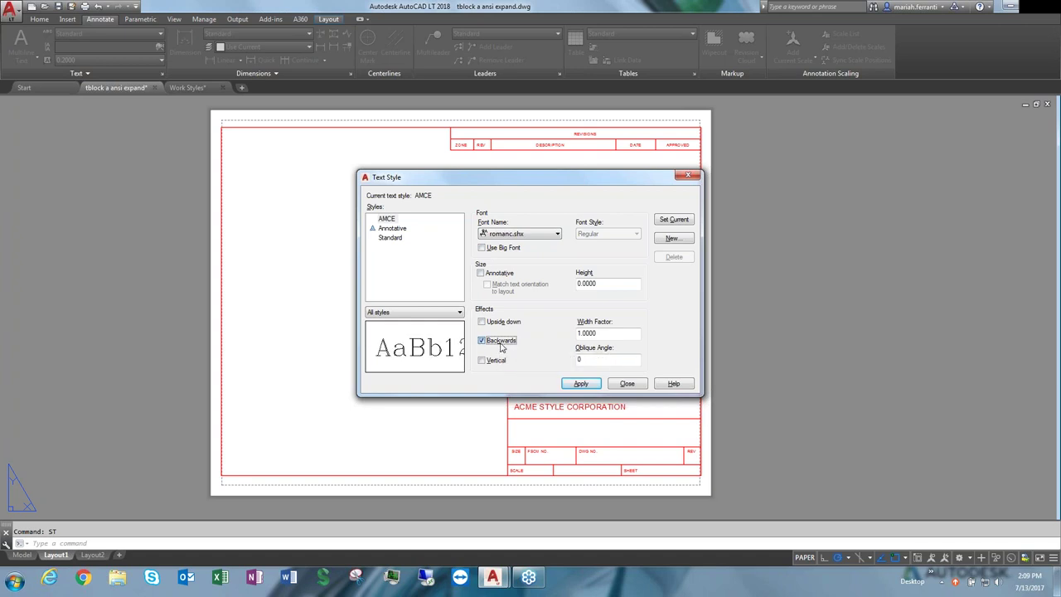
Try the Vertical effect and a 45 oblique angle on the AMCE style, turning the effect off and resetting the angle to 0
left_click(496, 362)
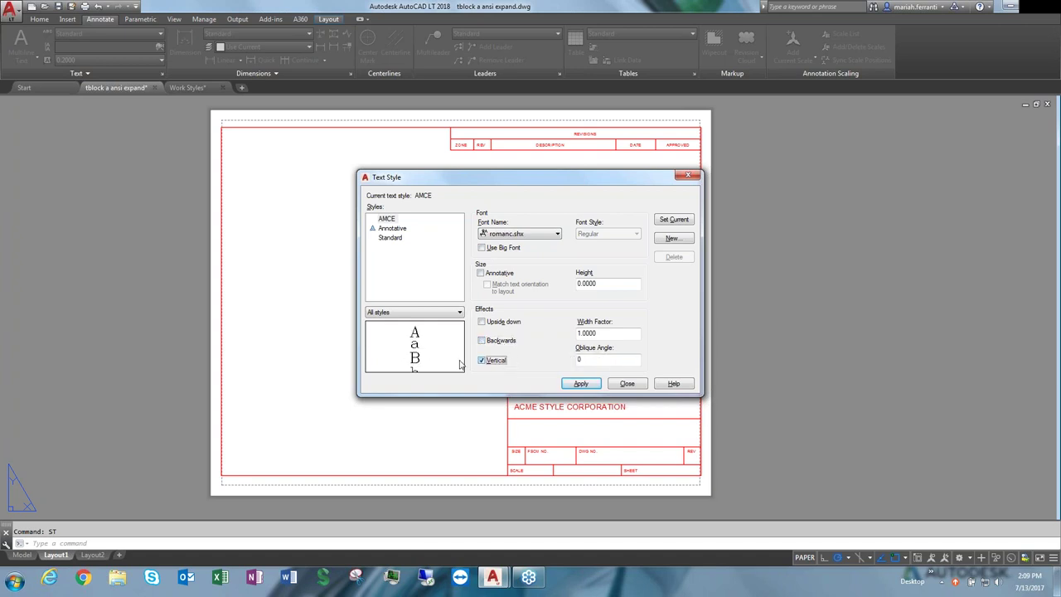
left_click(494, 362)
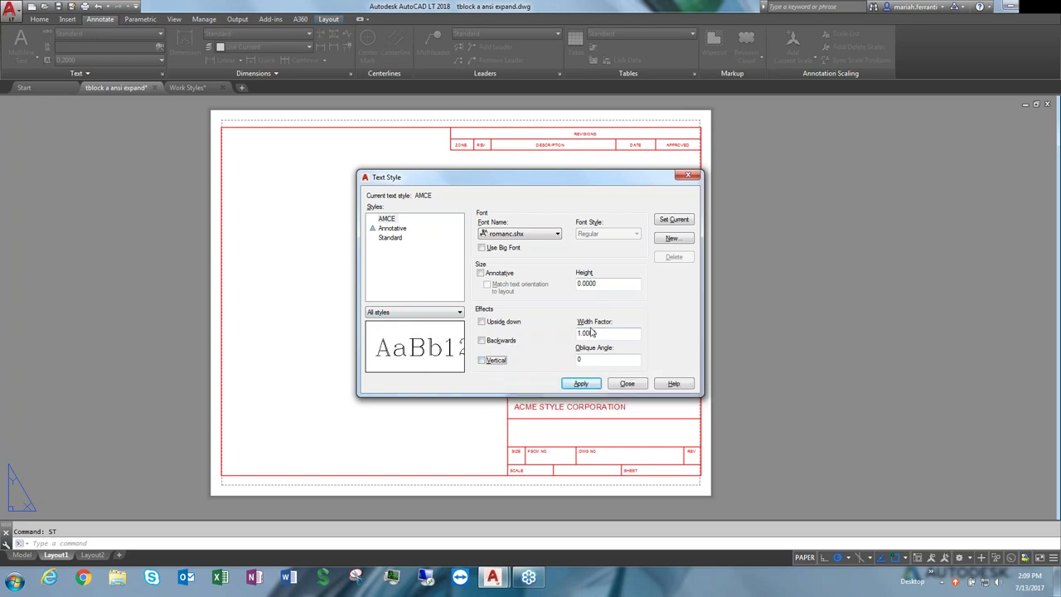
double_click(584, 359)
type("45")
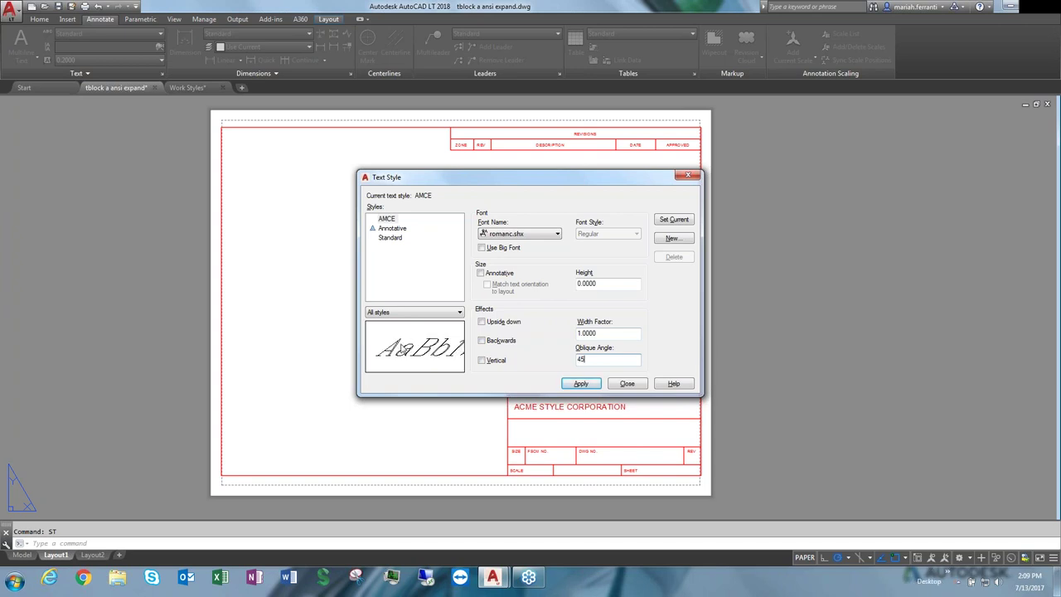
double_click(584, 360)
type("0")
Make AMCE the current text style, saving its modifications, and close the text style settings
left_click(598, 283)
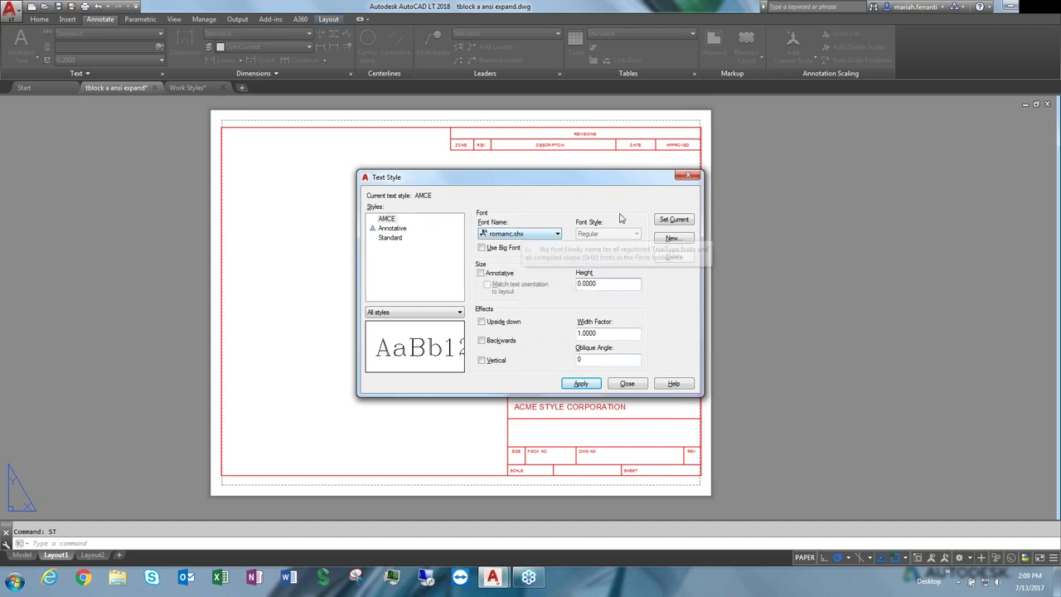
left_click(681, 222)
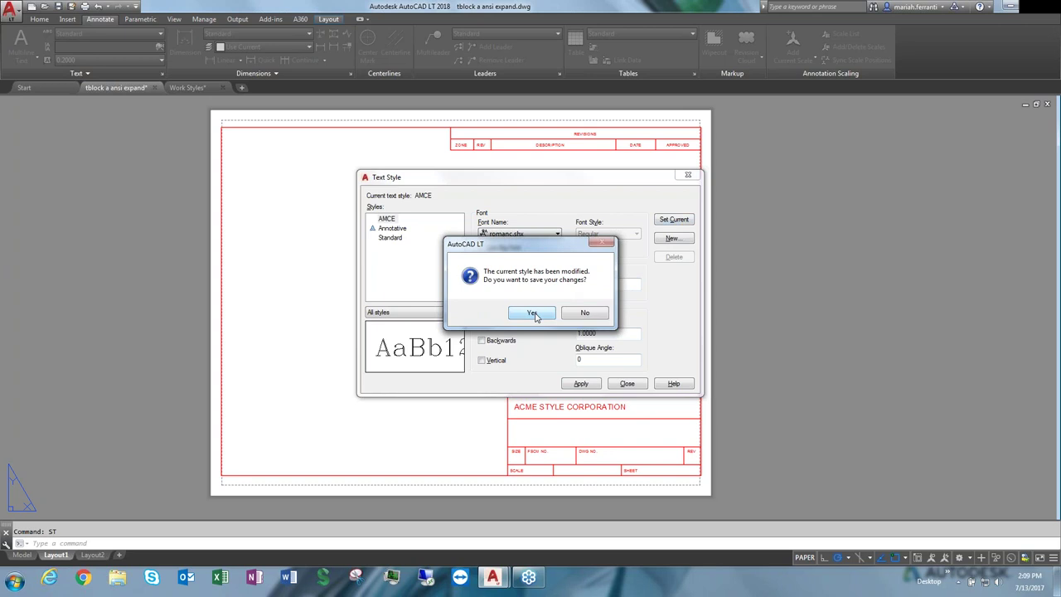
left_click(534, 314)
left_click(628, 384)
left_click(490, 285)
key("Escape")
middle_click_drag(509, 362, 486, 343)
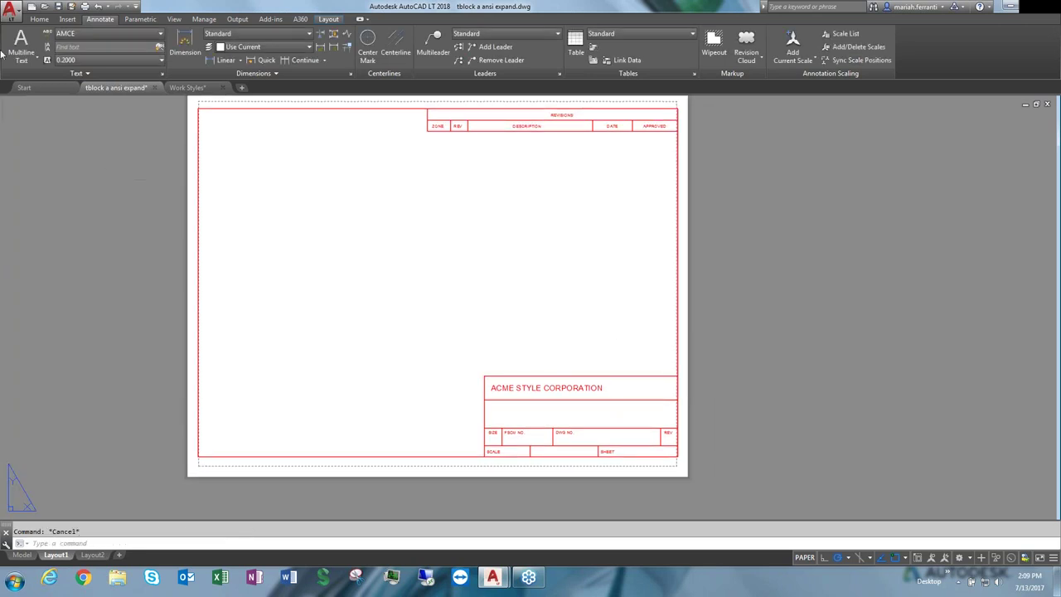
Add single-line text "name of drawing" in the empty row below ACME STYLE CORPORATION, with height .125 and the default rotation
left_click(29, 58)
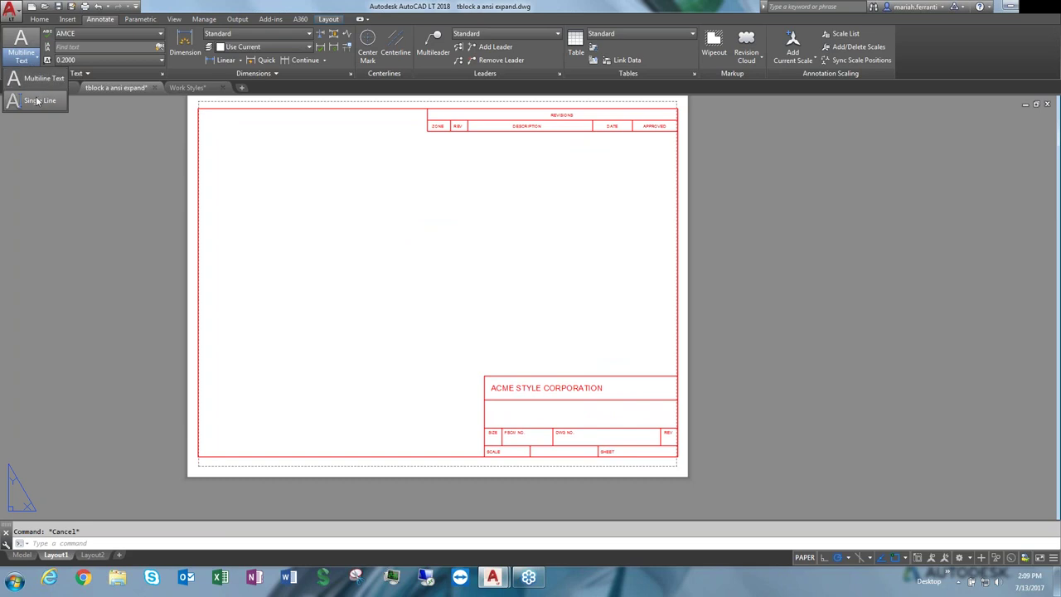
left_click(37, 100)
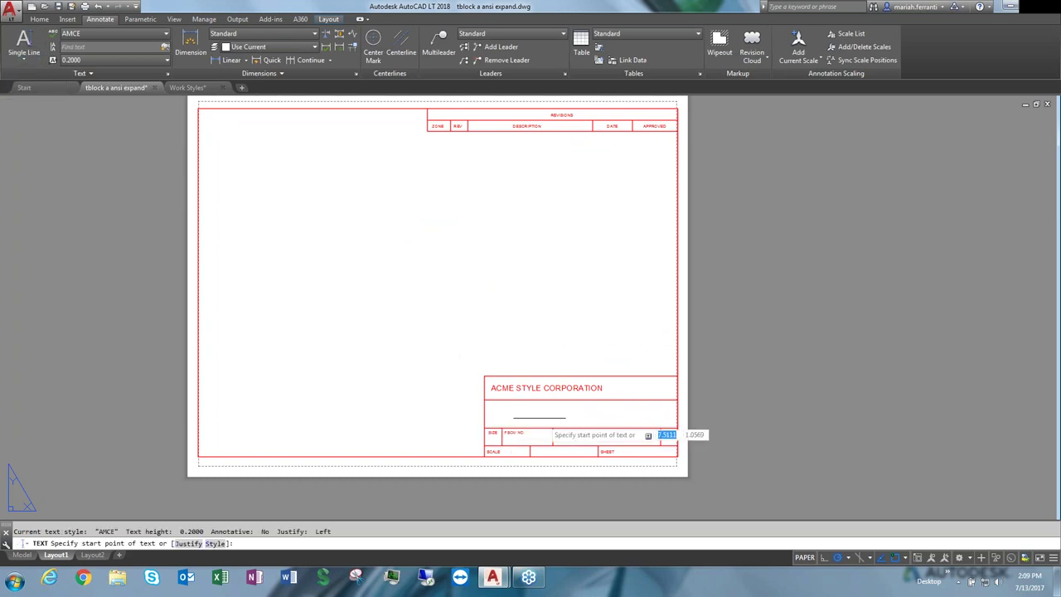
scroll(538, 424, "up", 4)
left_click(441, 419)
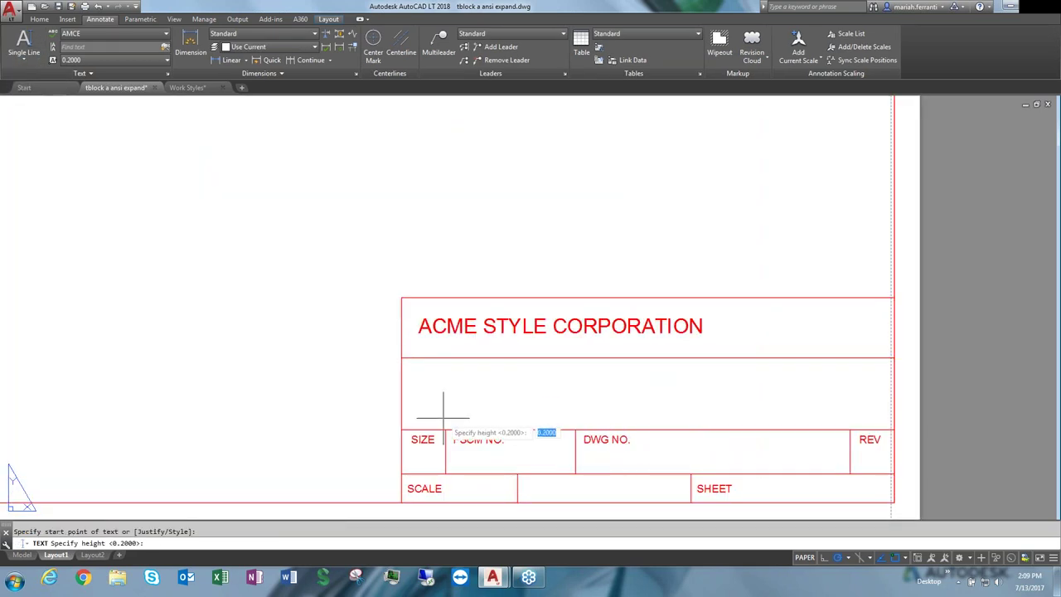
type(".125")
key("Return")
key("Return")
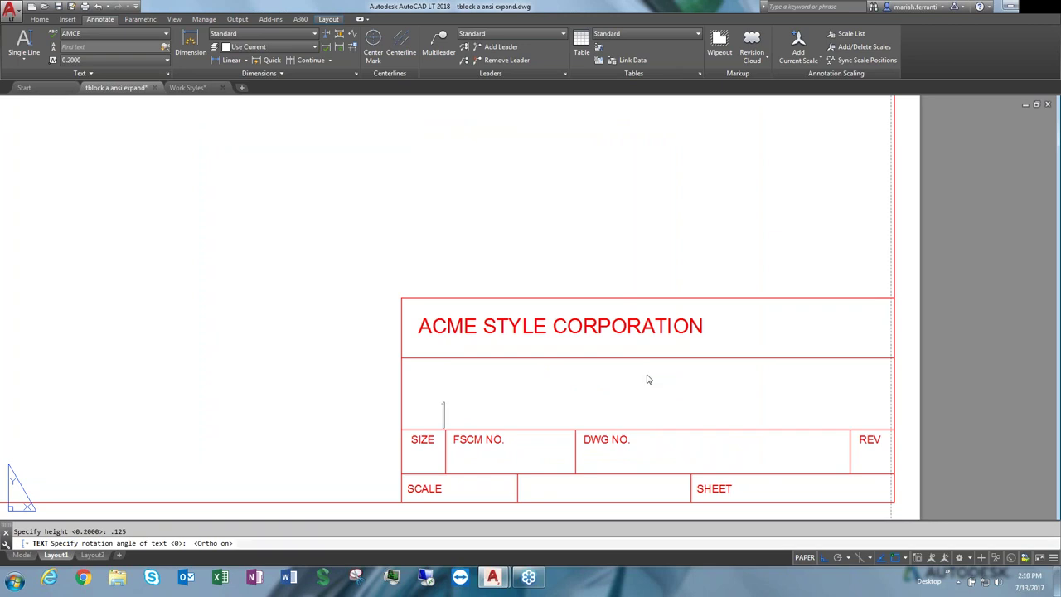
type("name of dr")
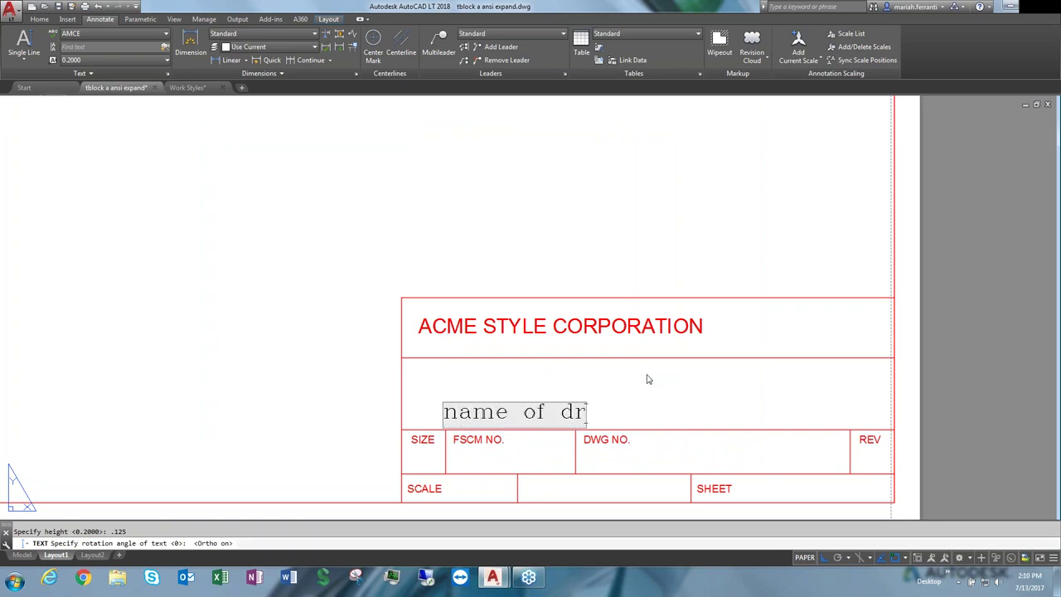
type("awing")
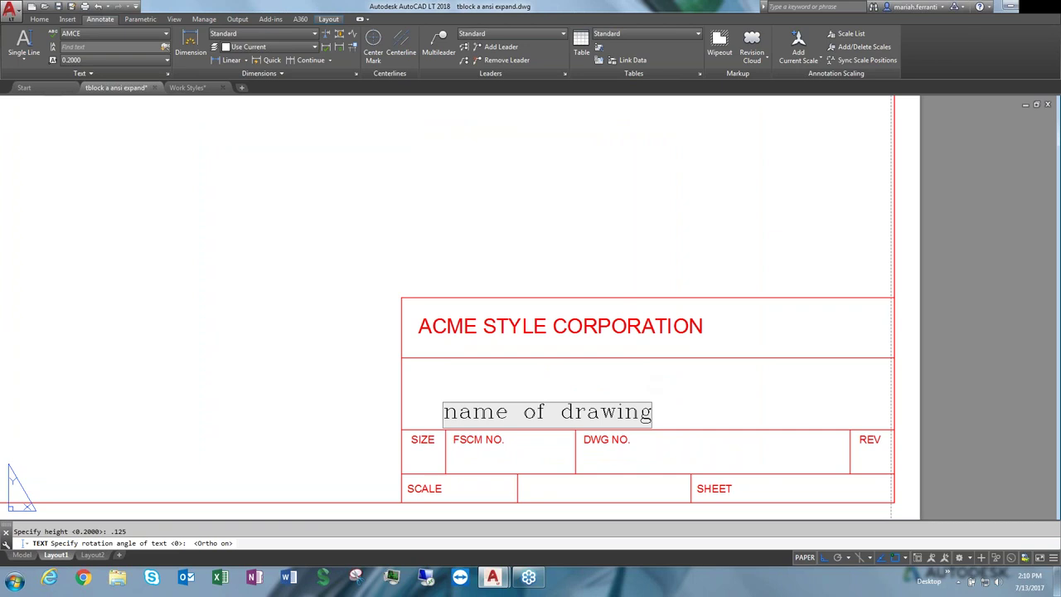
Add the single-line texts "1" in the REV cell and "1 of 1" beside SHEET, and finish the text command
left_click(472, 466)
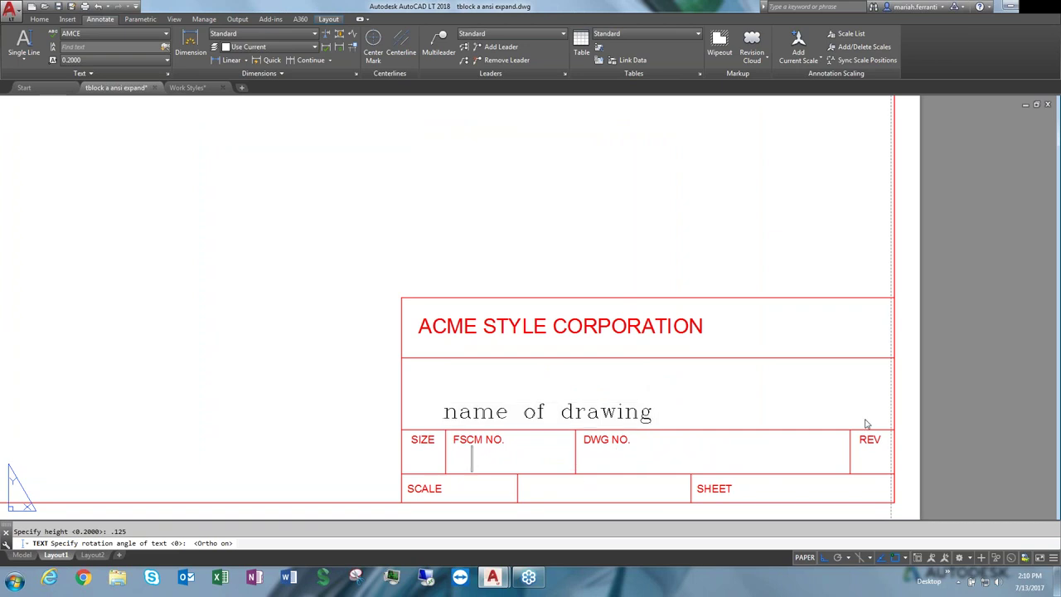
left_click(862, 466)
type("1")
left_click(748, 489)
type("1 of 1")
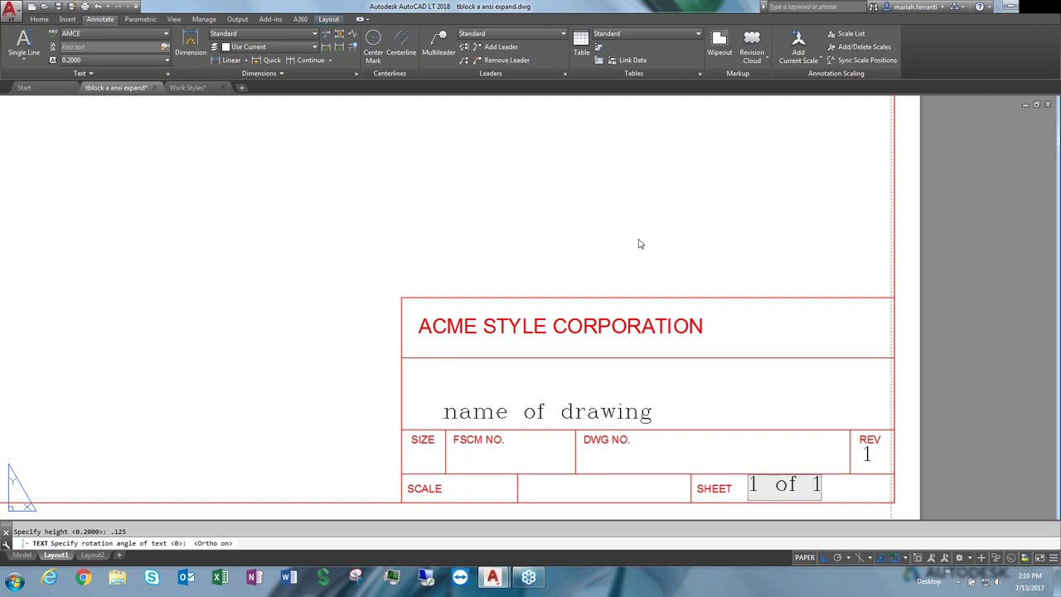
key("Return")
key("Return")
scroll(489, 187, "down", 3)
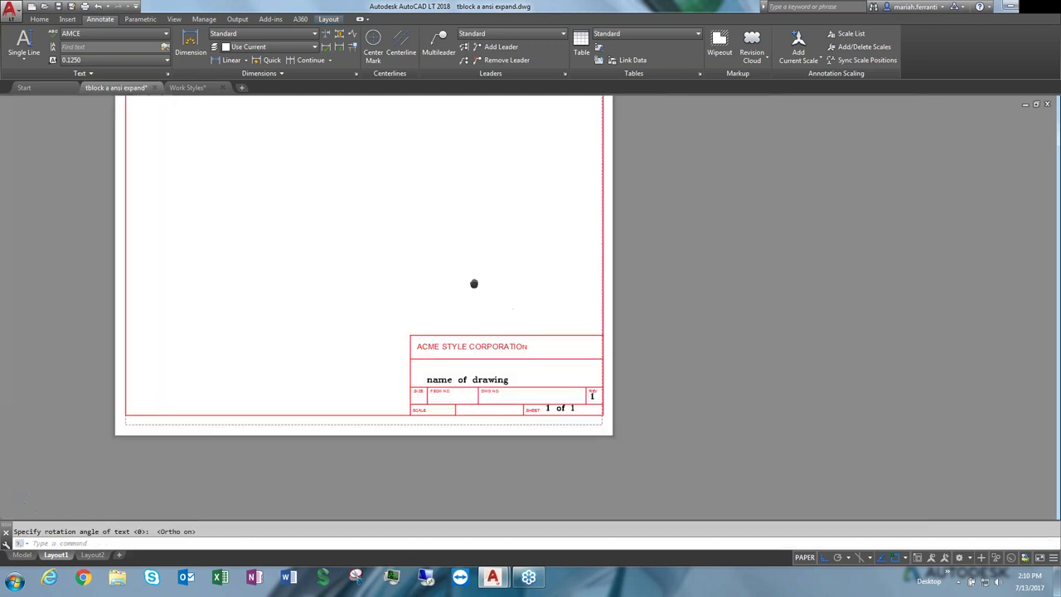
Create a multiline text box below the revisions block, enter the heading "Notes:" and start a new line
left_click(24, 55)
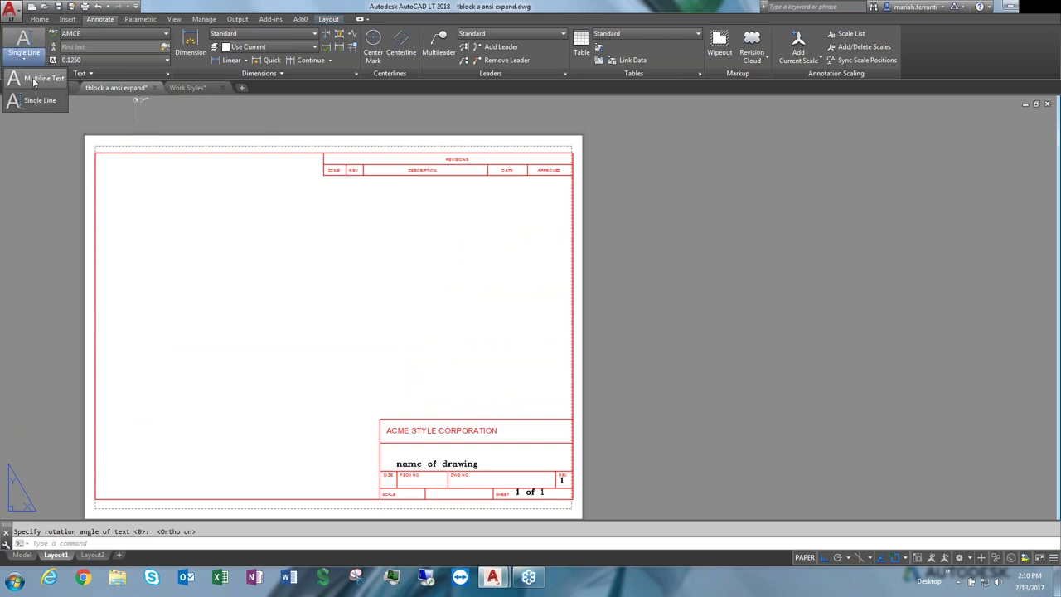
left_click(34, 79)
left_click(378, 190)
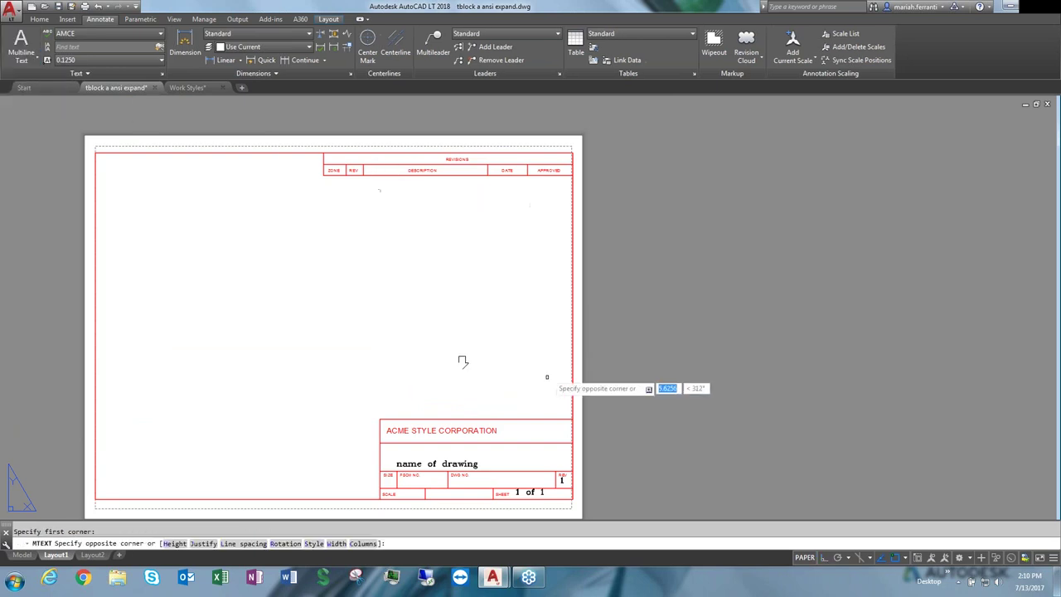
left_click(562, 332)
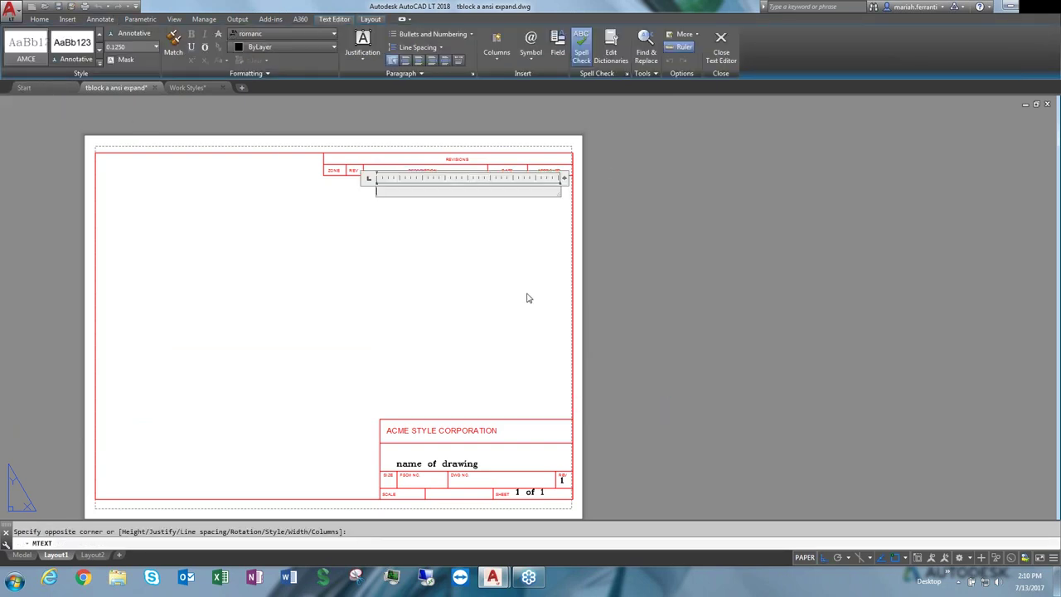
type("Notes:")
key("Return")
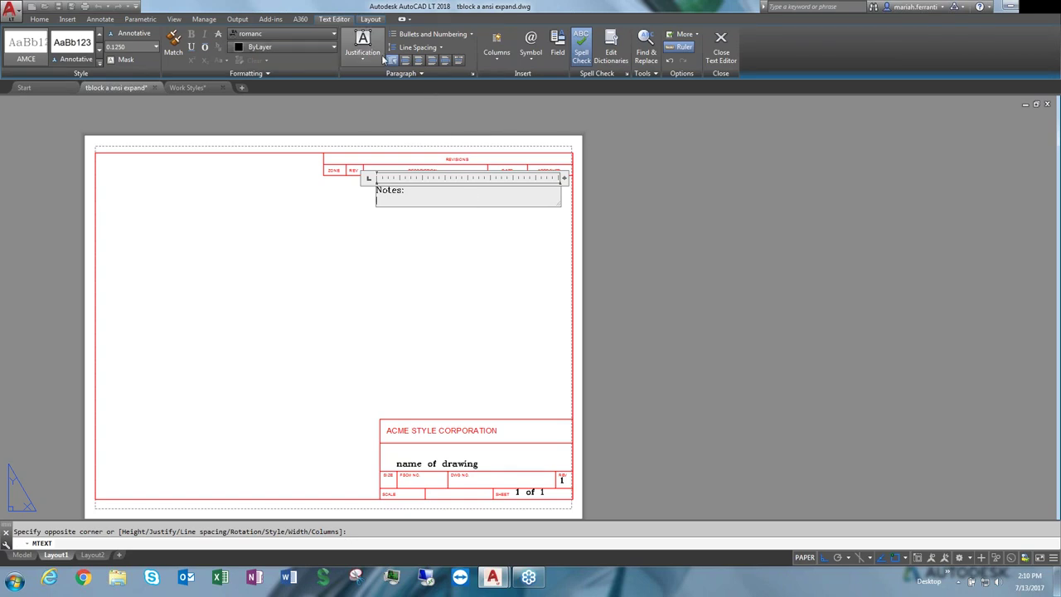
Show the Text Formatting toolbar for the multiline text editor and move it above the notes text box
right_click(482, 196)
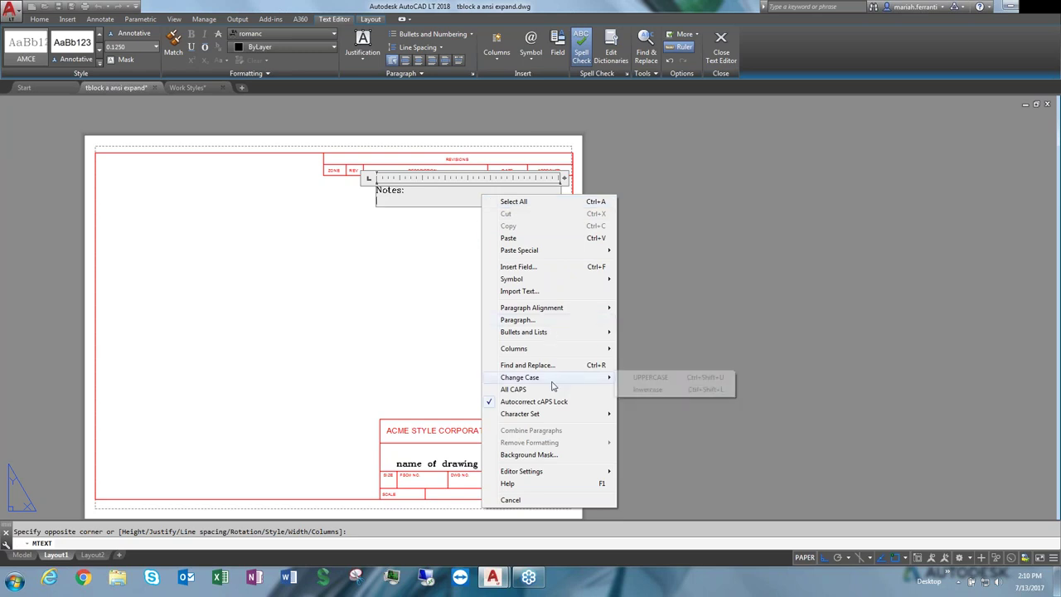
mouse_move(539, 472)
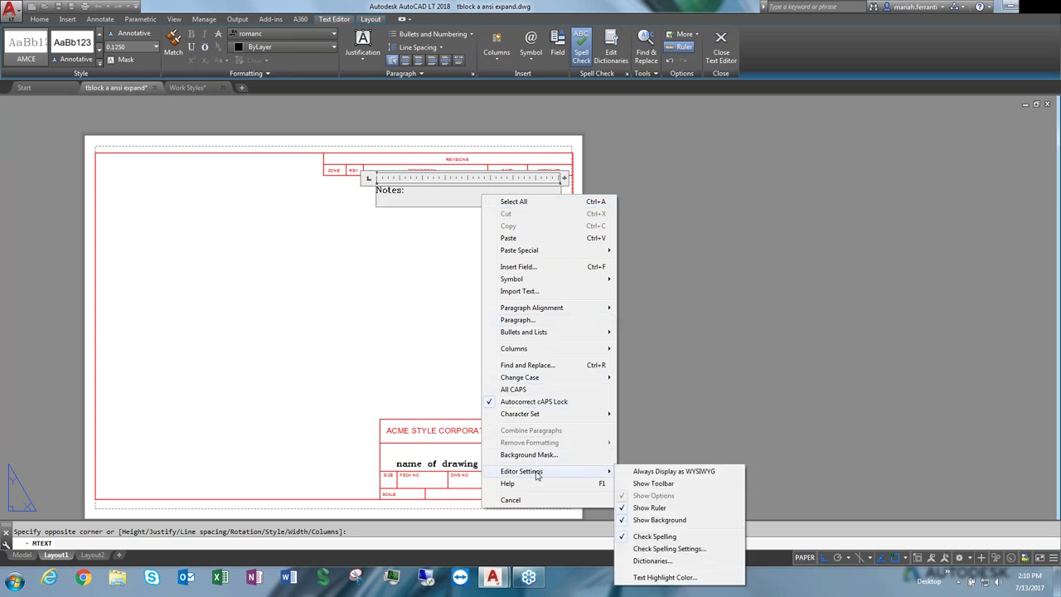
left_click(662, 486)
left_click_drag(467, 114, 500, 109)
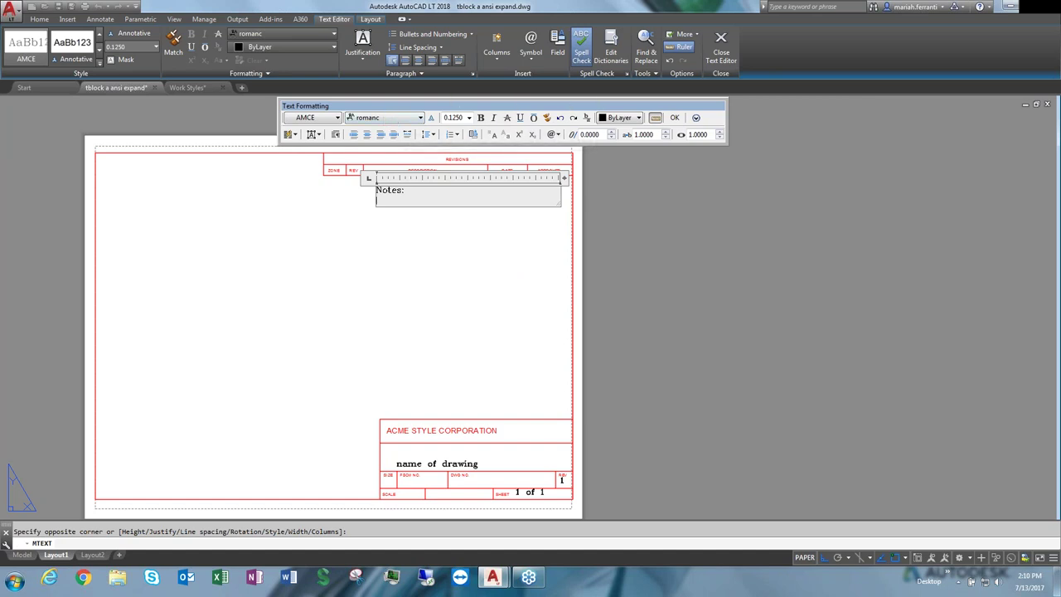
Make the line below the "Notes:" heading a bulleted list item, and switch it to a numbered one
left_click(452, 134)
left_click(482, 183)
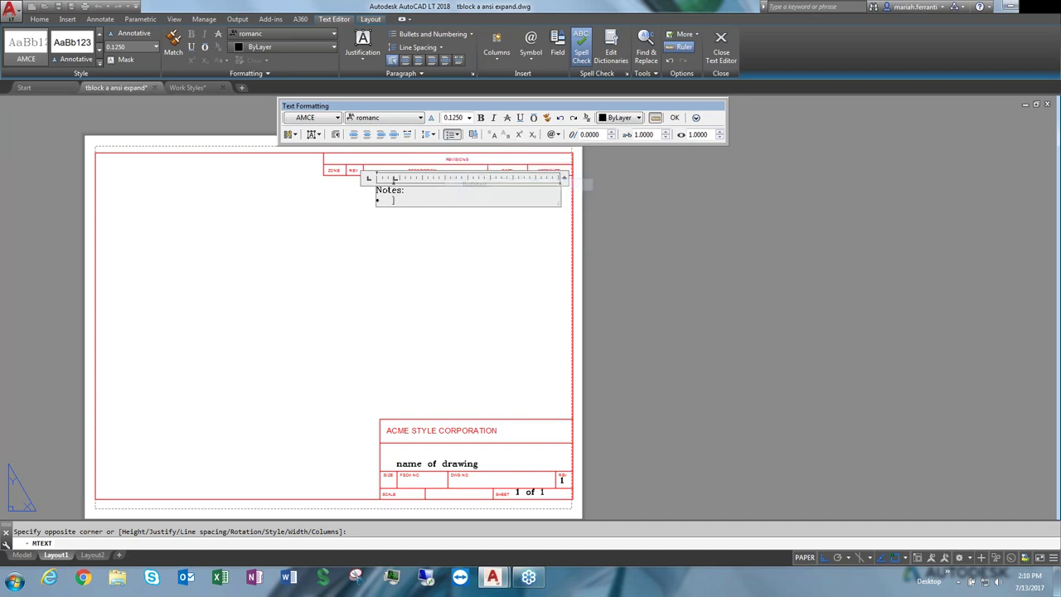
left_click(452, 134)
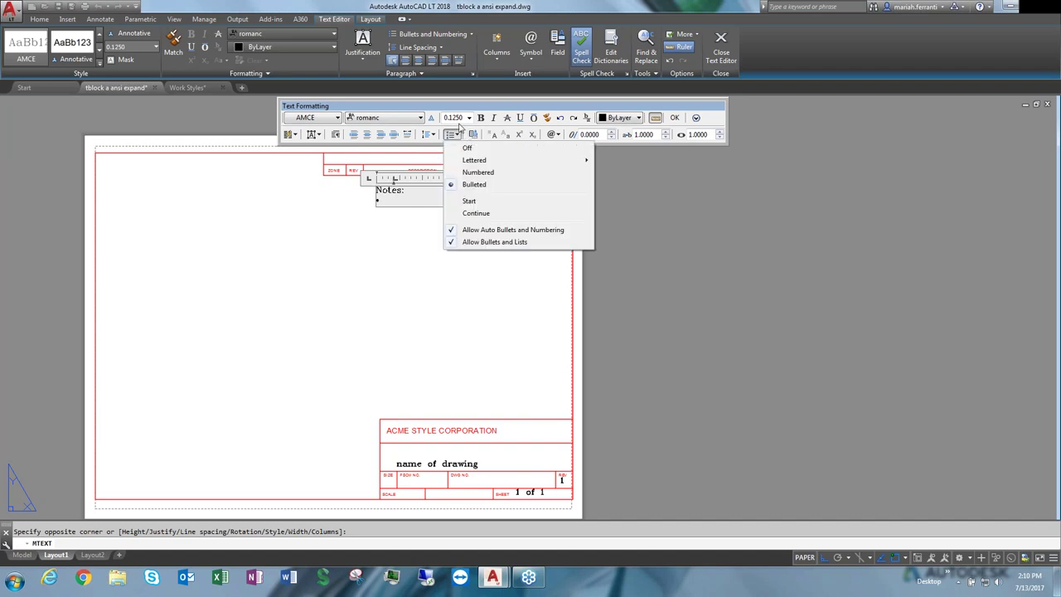
left_click(487, 172)
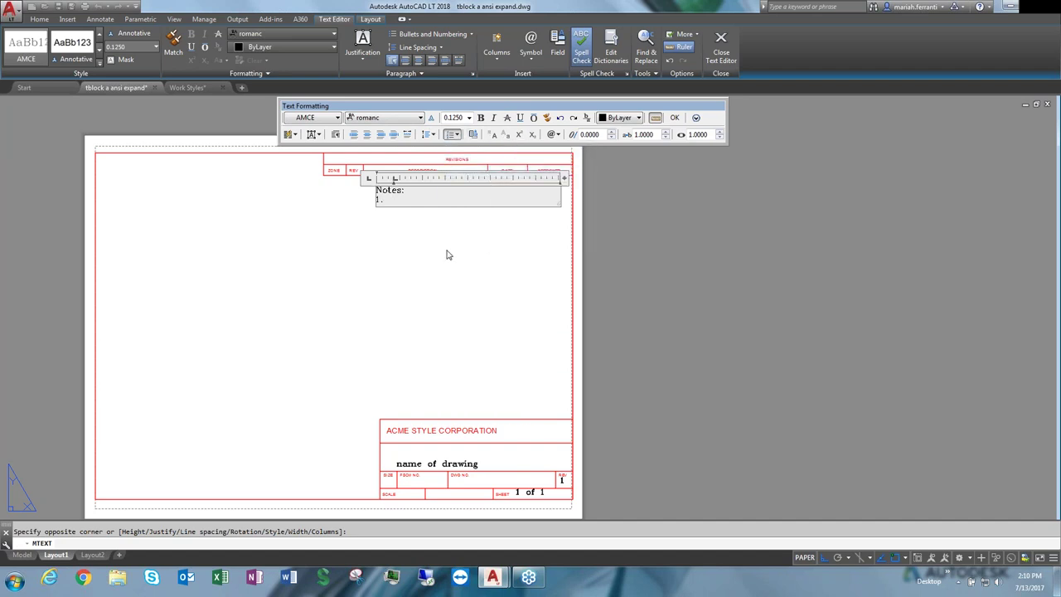
Enter the numbered items "note 1" and "note 2", followed by an indented sub-item "note 1.2"
type("note")
type(" 1")
key("Return")
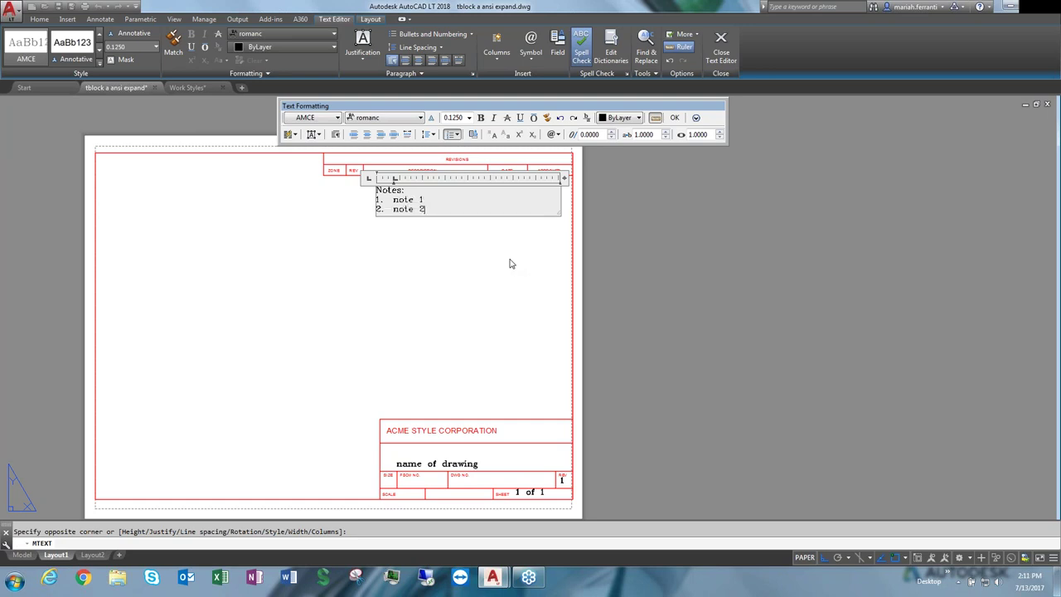
type("note 2")
key("Return")
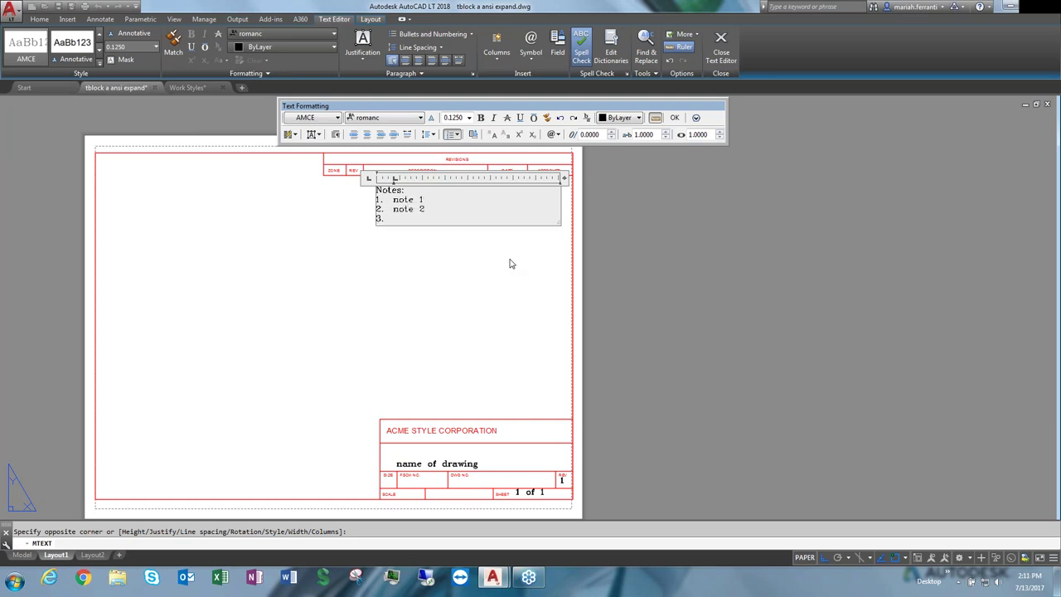
key("Tab")
type("note 1.2")
Convert all of the notes text to uppercase, and change it back to lowercase
key("ctrl+a")
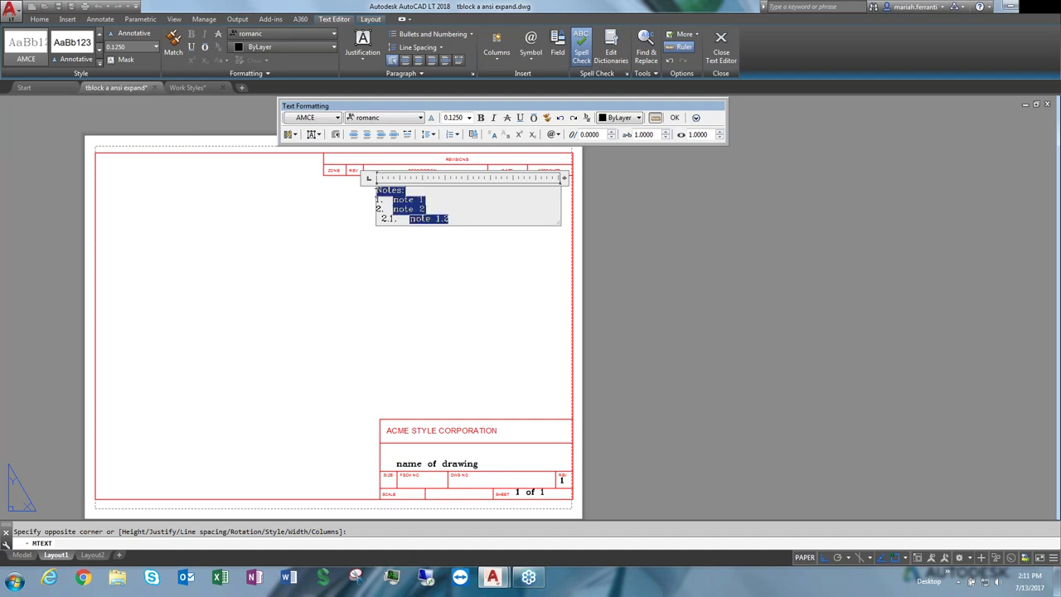
left_click(696, 118)
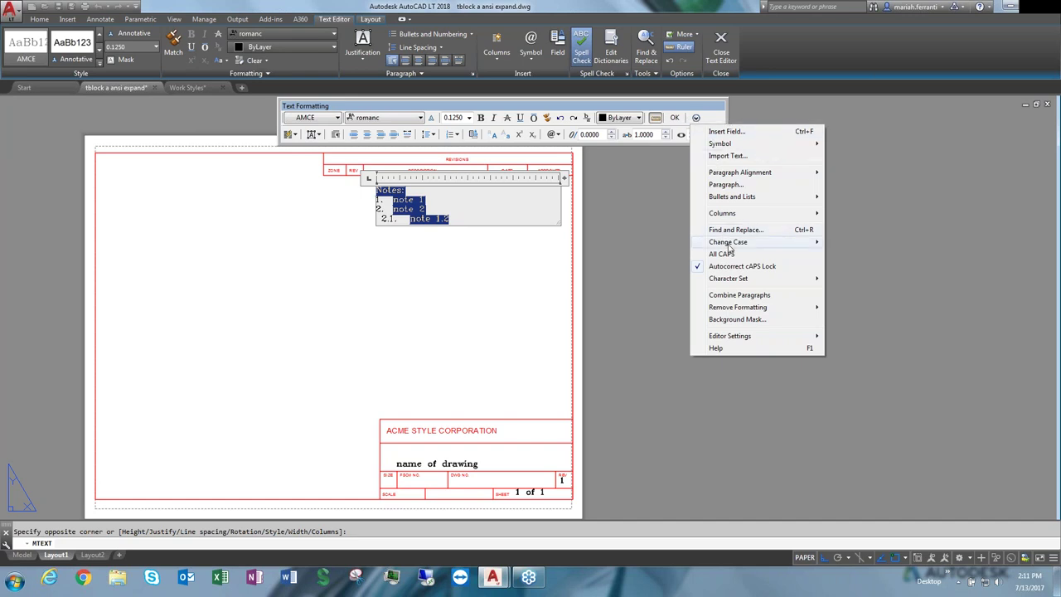
mouse_move(729, 247)
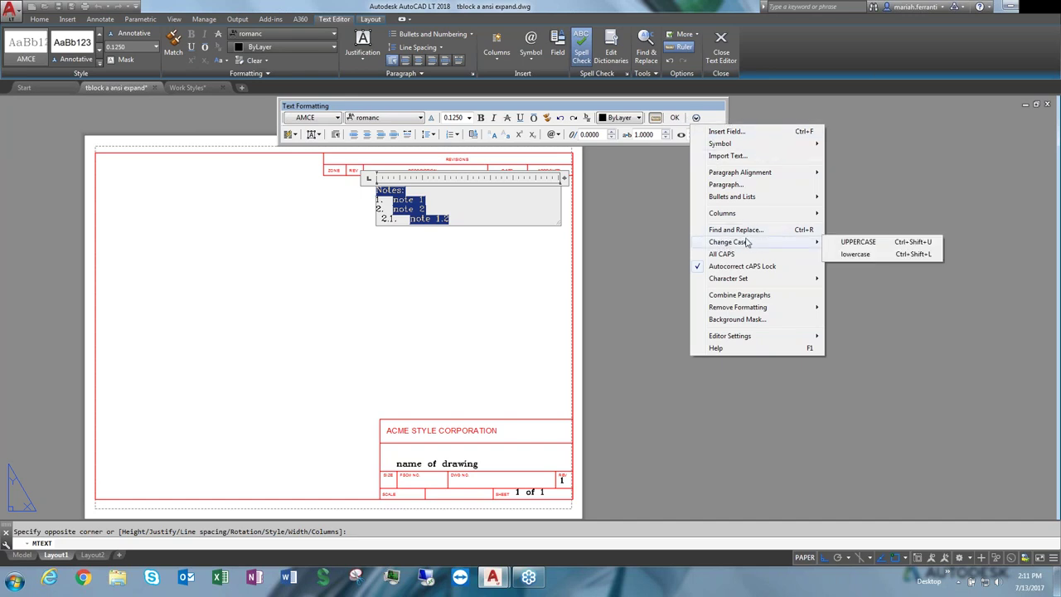
left_click(858, 241)
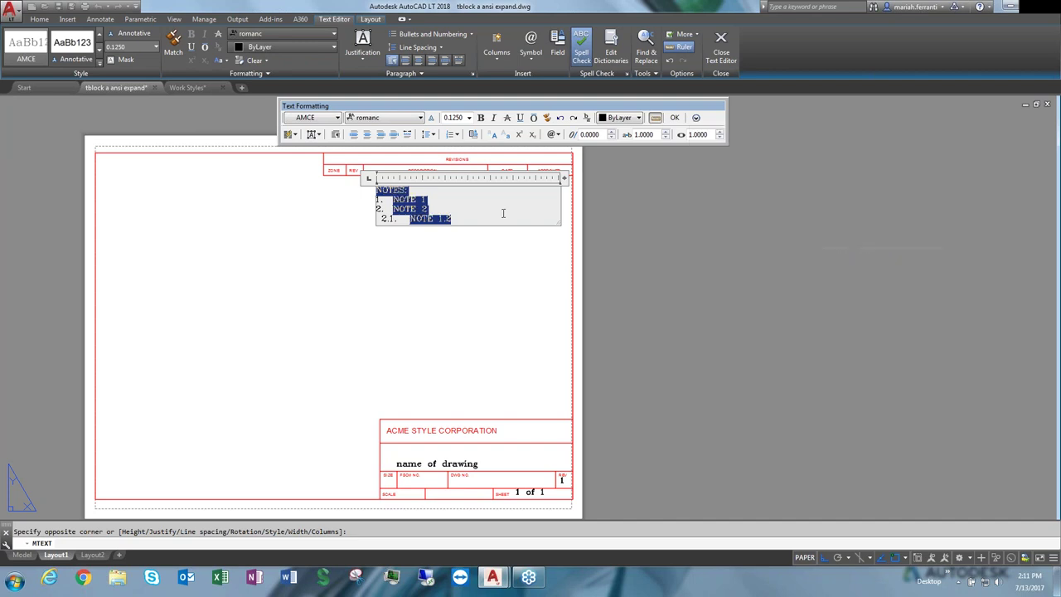
left_click(696, 117)
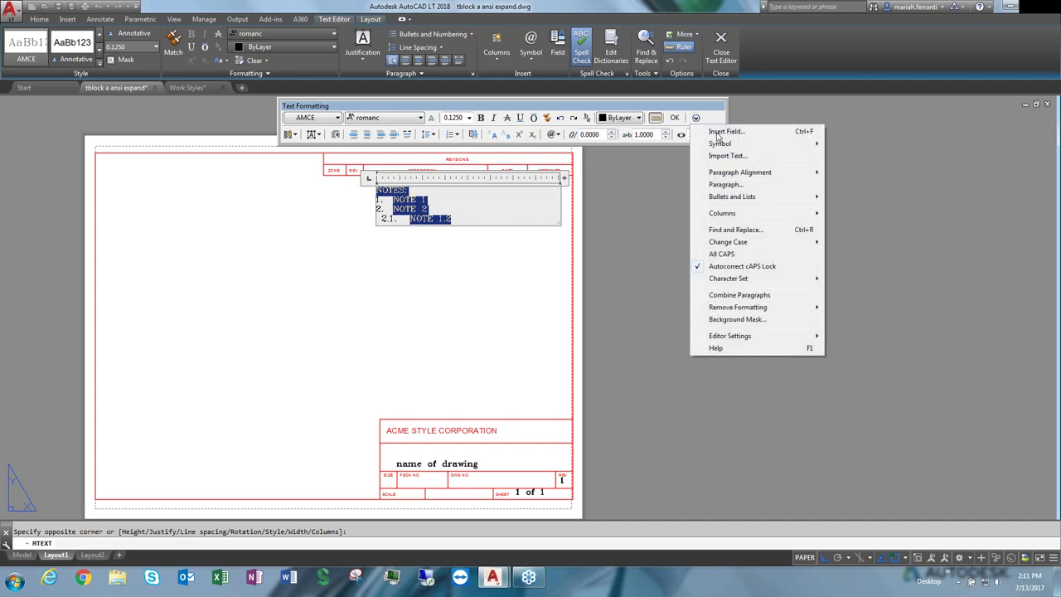
mouse_move(737, 246)
left_click(857, 259)
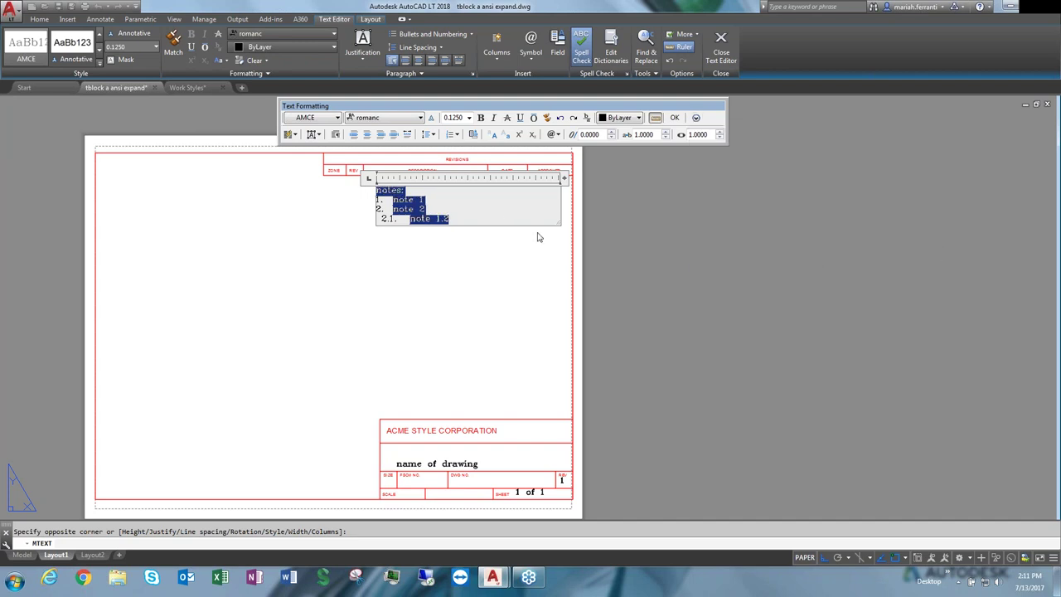
Add a sub-item reading "45" with a degree symbol after "note 1.2" in the notes list, and finish editing the notes text
left_click(437, 211)
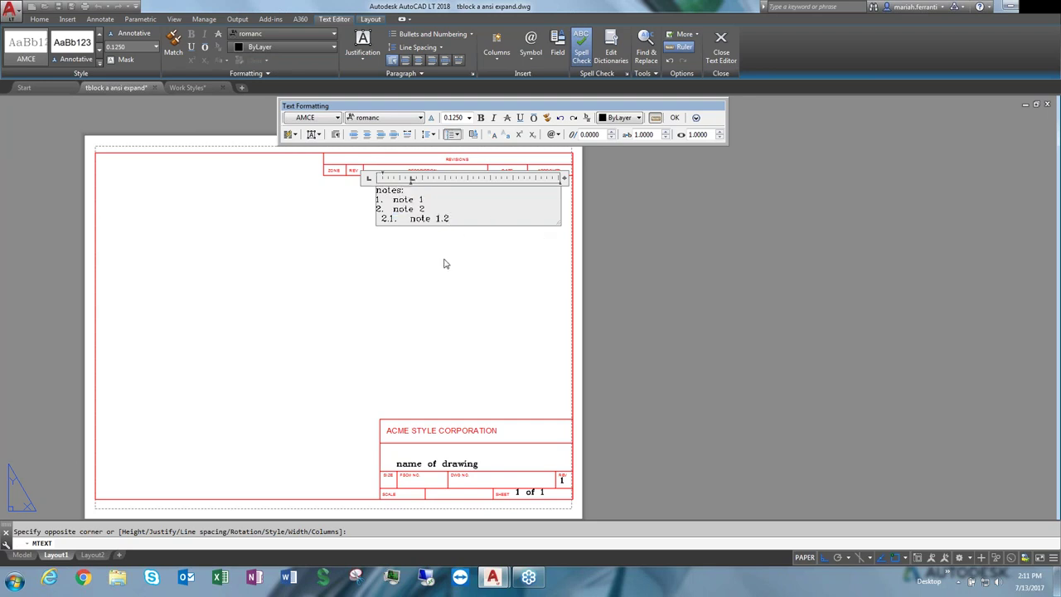
key("Return")
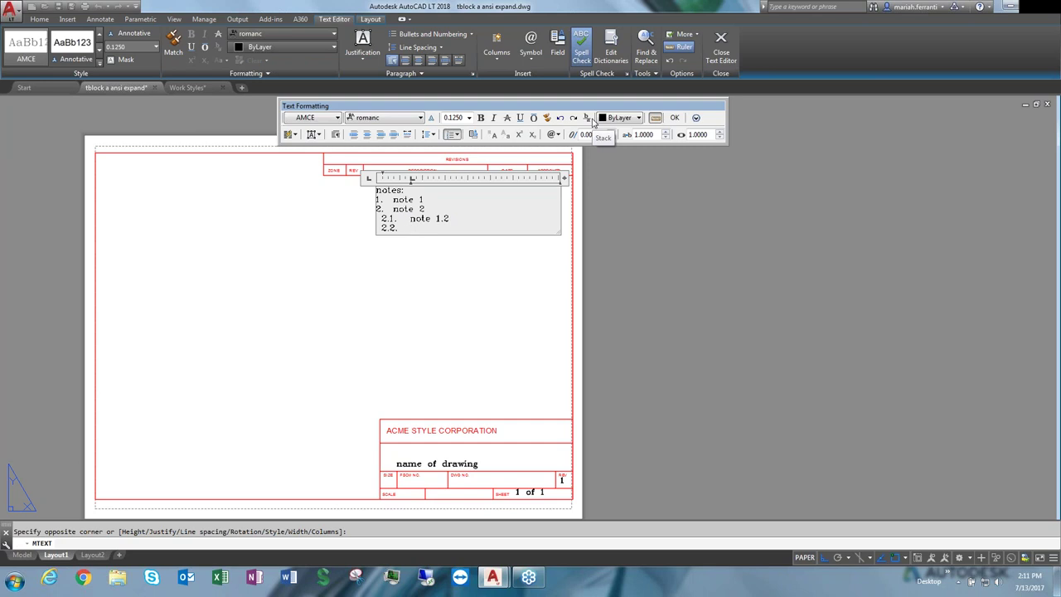
type("45")
left_click(696, 118)
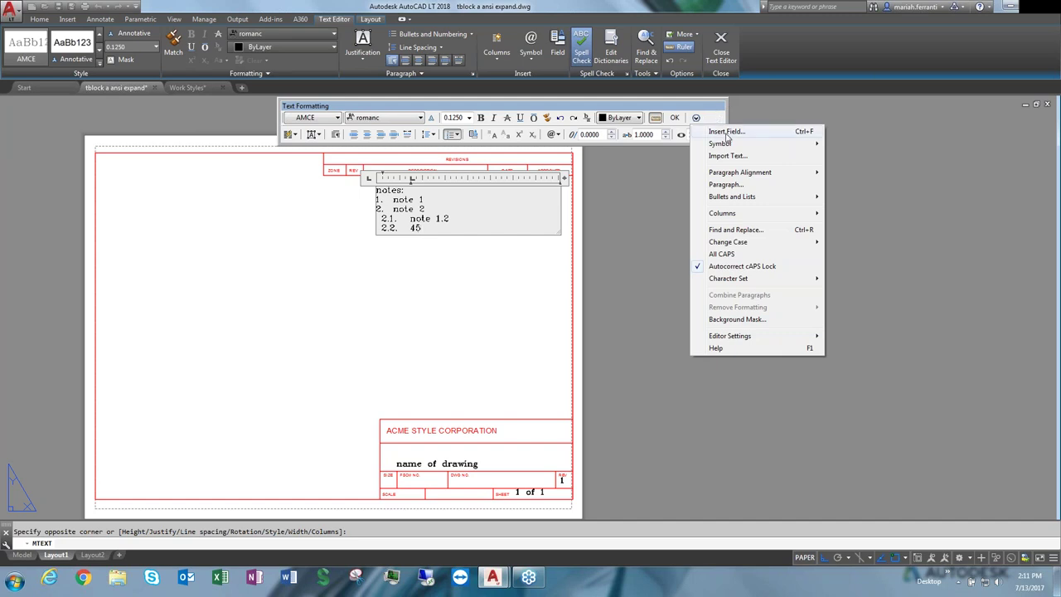
mouse_move(721, 143)
left_click(854, 147)
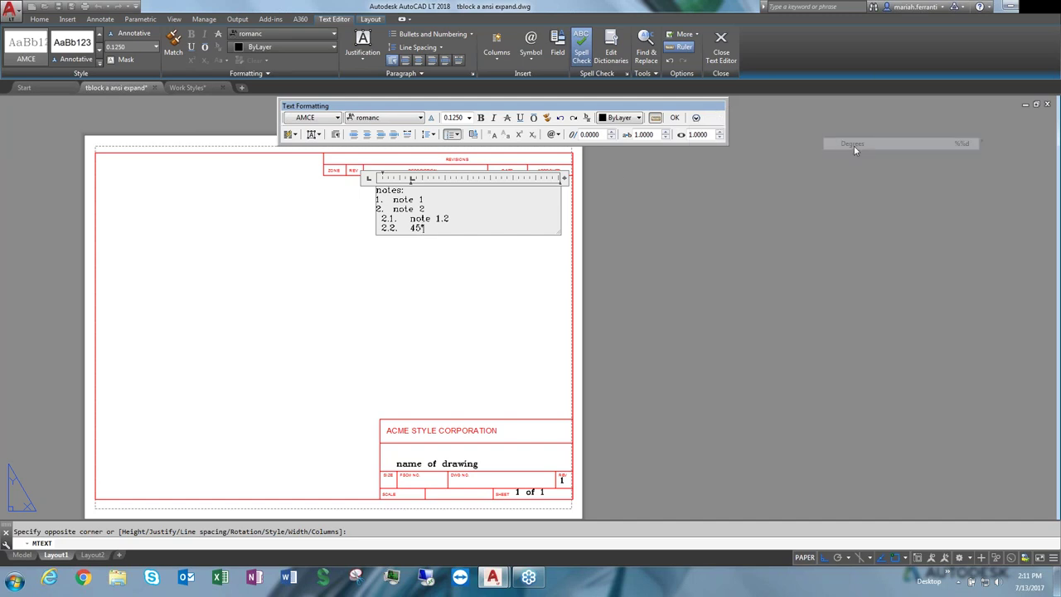
scroll(446, 218, "up", 6)
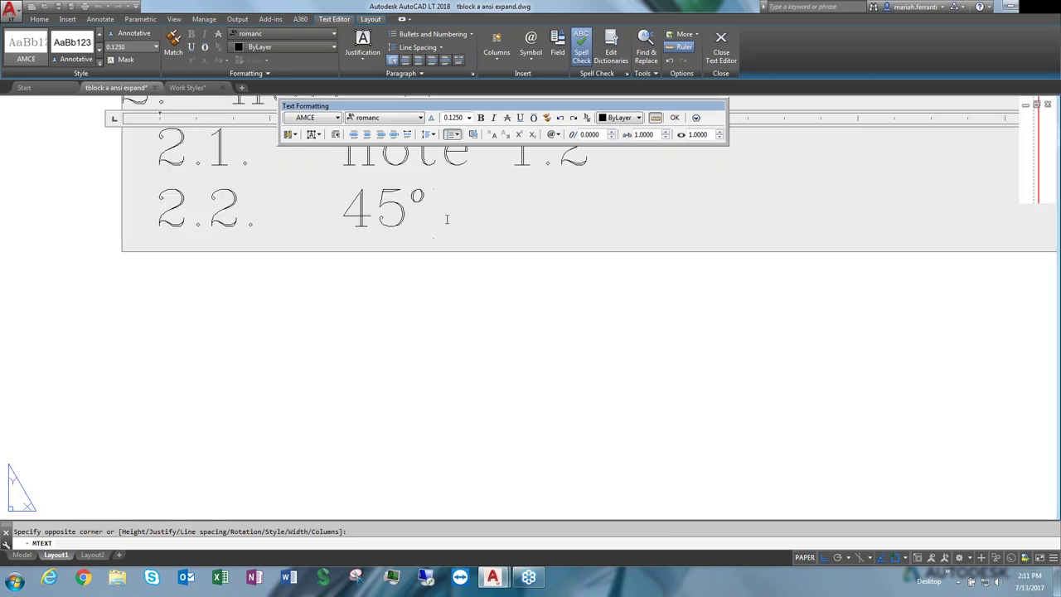
scroll(446, 219, "down", 10)
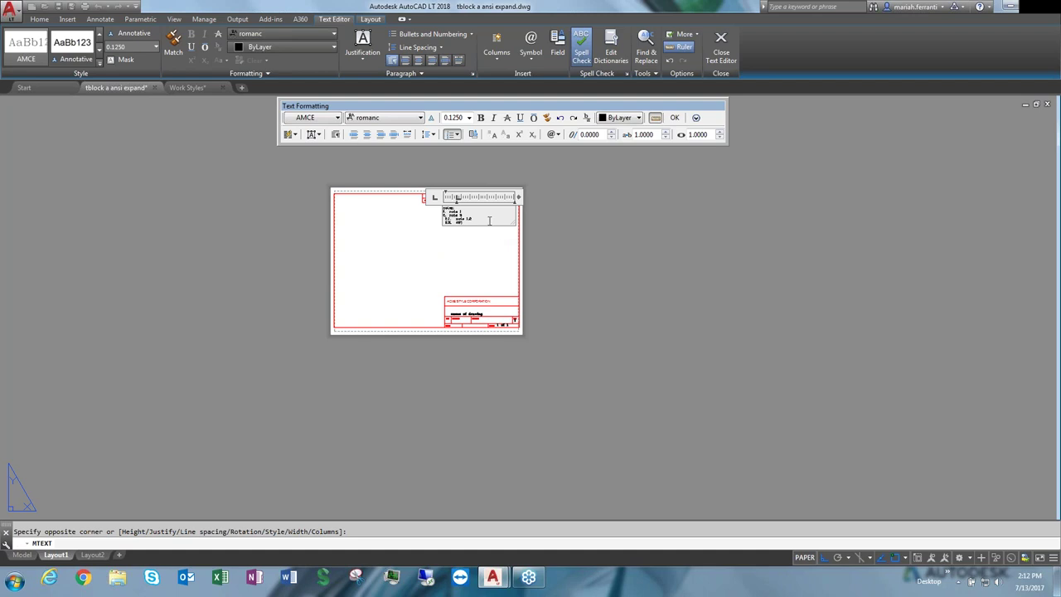
scroll(478, 224, "up", 2)
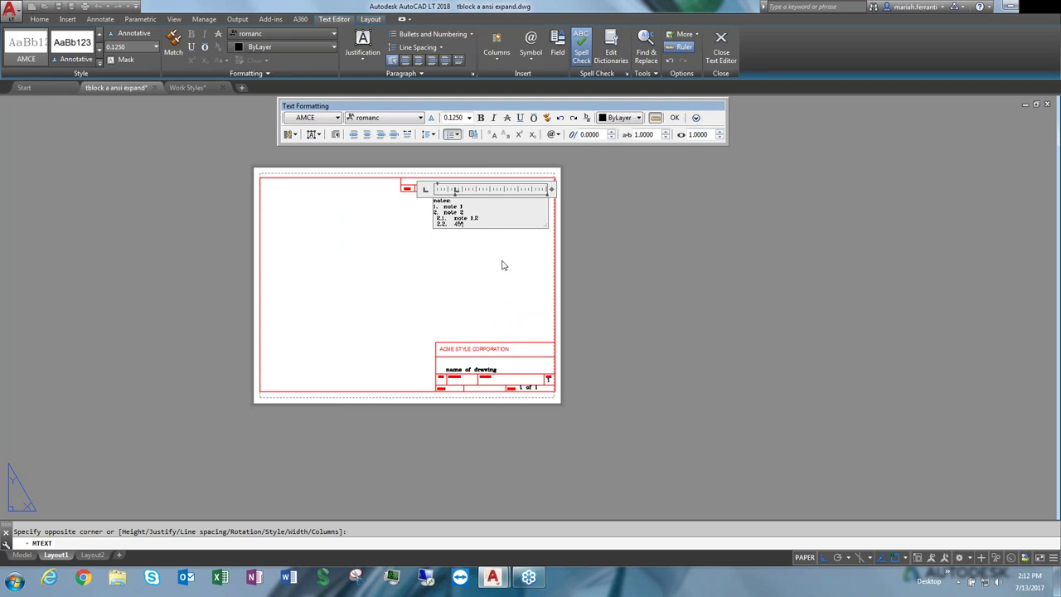
left_click(473, 237)
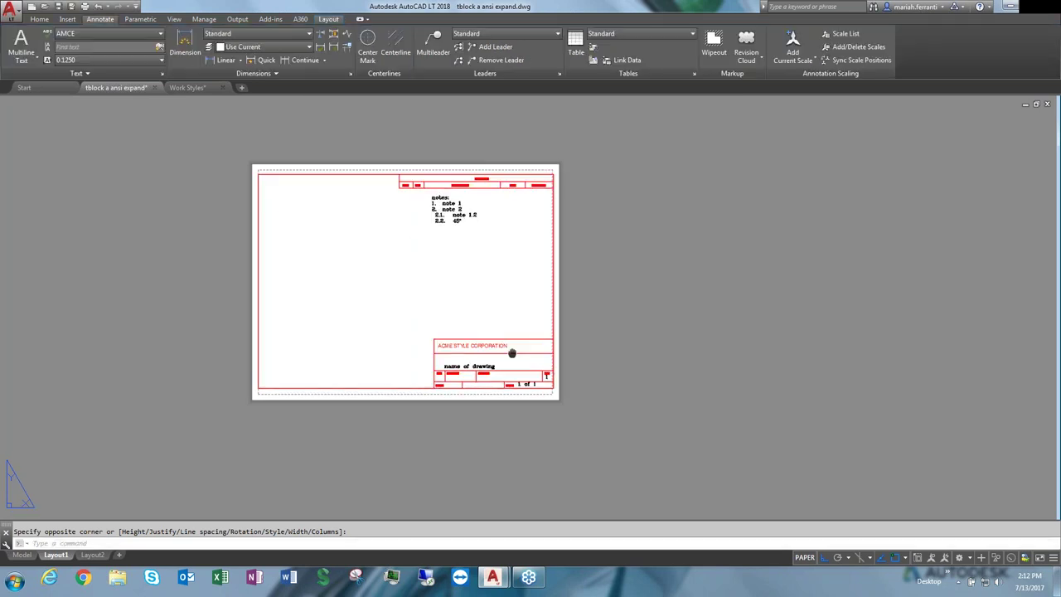
Erase the "name of drawing" text from the title block
middle_click_drag(511, 355, 486, 314)
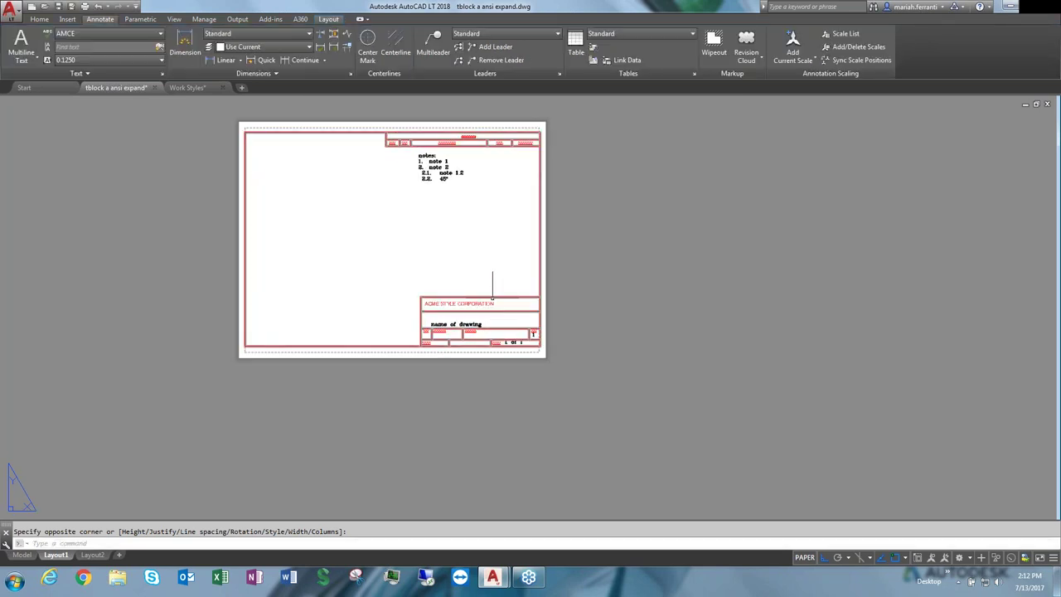
scroll(486, 315, "up", 4)
left_click(477, 346)
key("Delete")
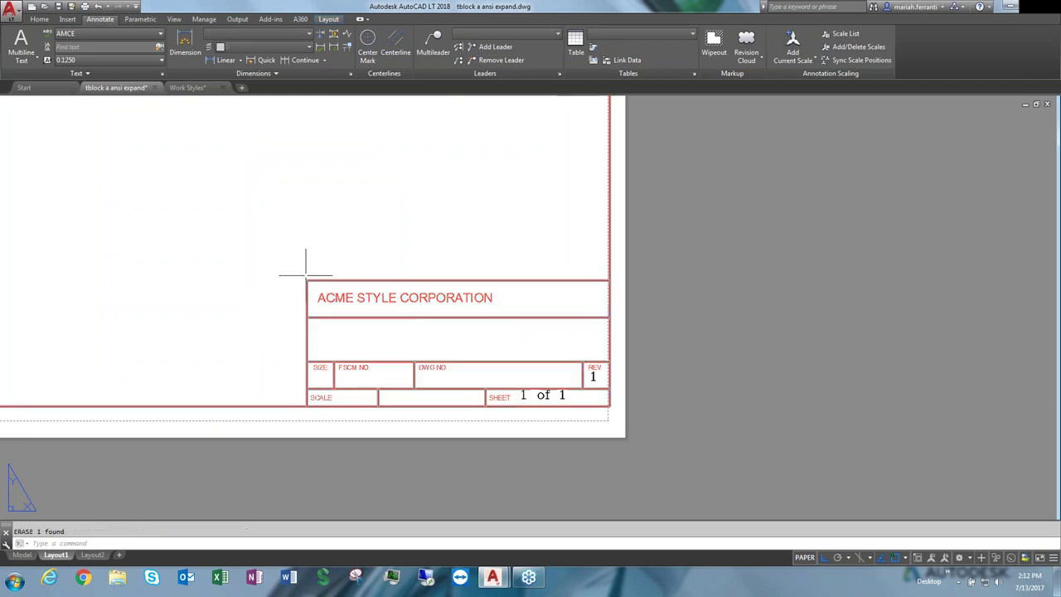
Place a multiline text box across the empty title block row below "ACME STYLE CORPORATION" and enter "DrawingName"
left_click(25, 42)
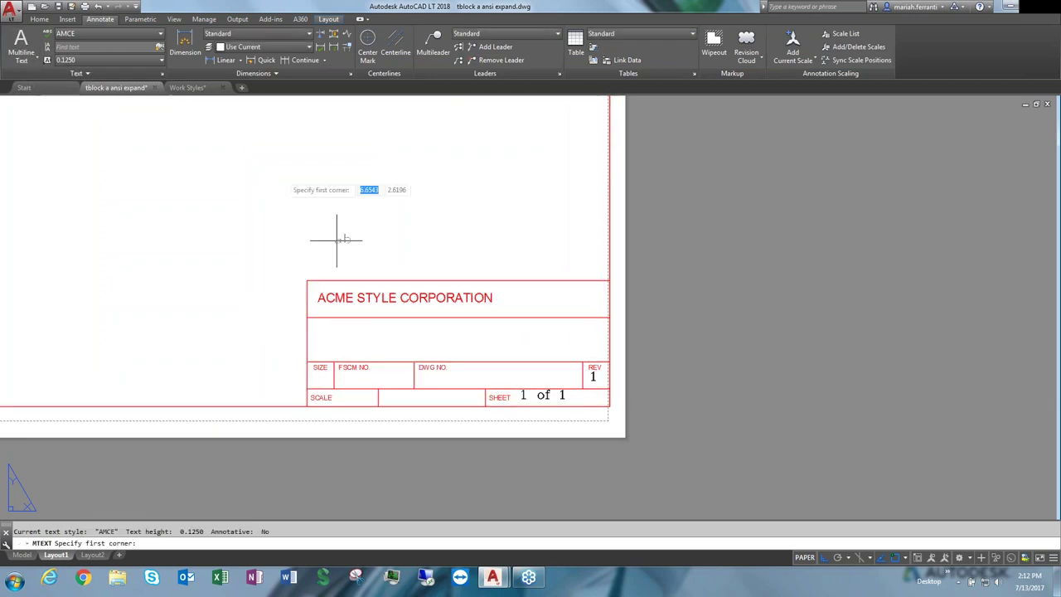
left_click(320, 326)
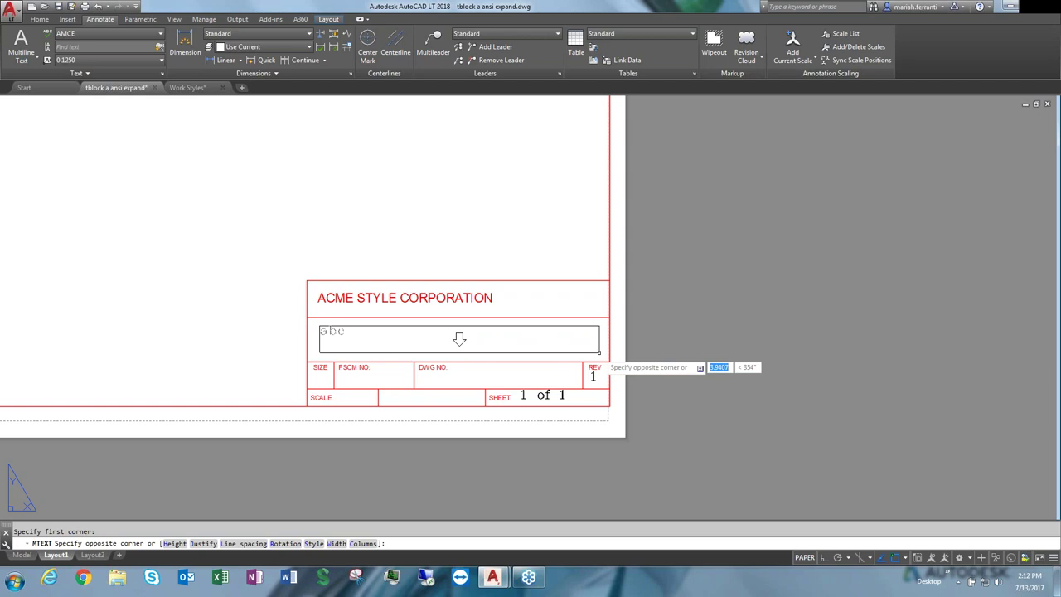
left_click(595, 354)
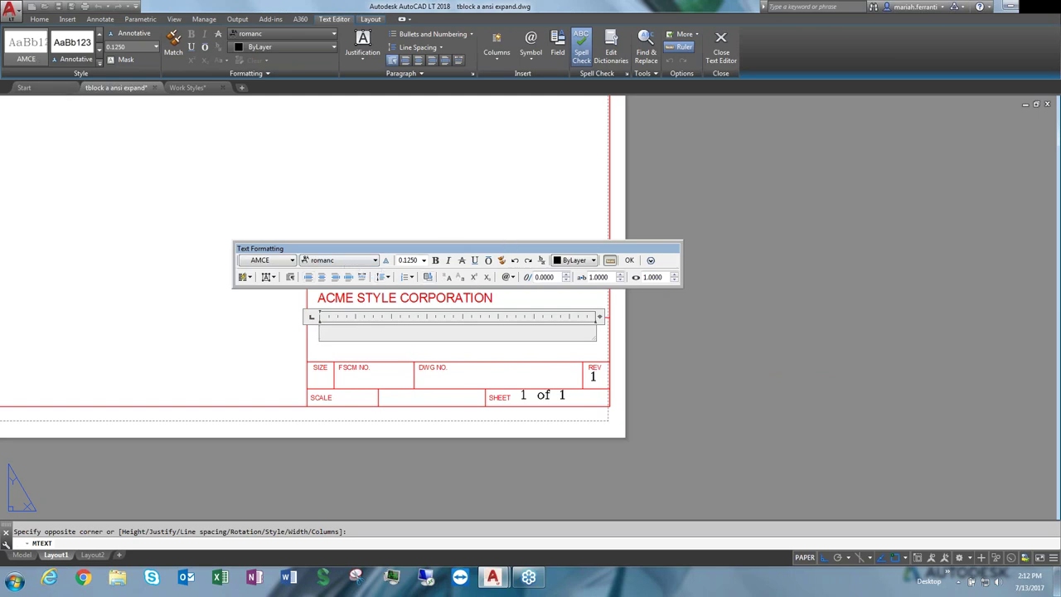
left_click(651, 260)
key("Escape")
type("ing Name")
Select the whole "DrawingName" text and open the Field dialog to insert a field in its place
left_click_drag(429, 330, 318, 334)
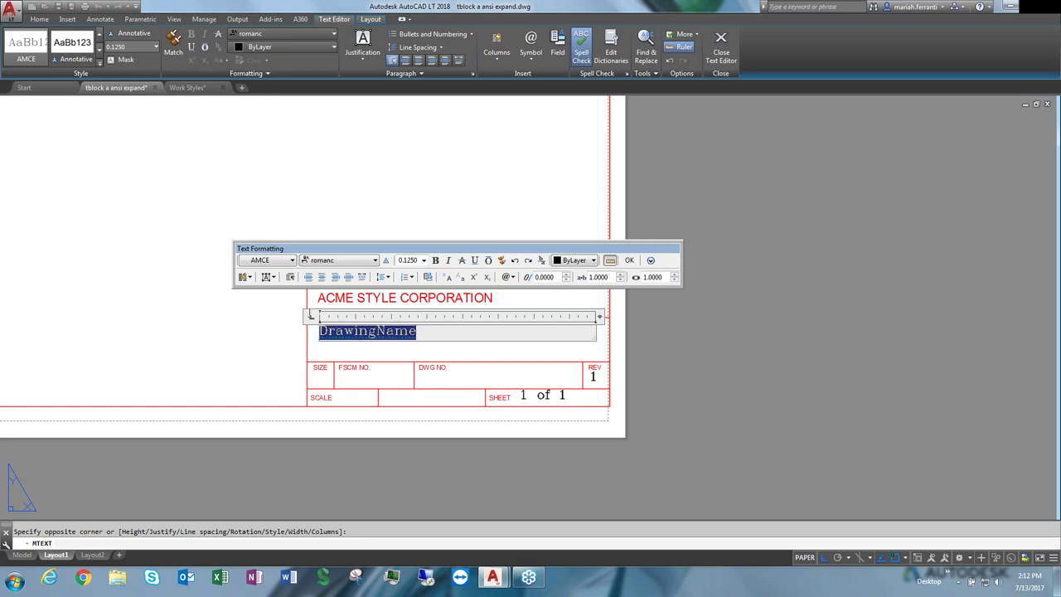
left_click(650, 260)
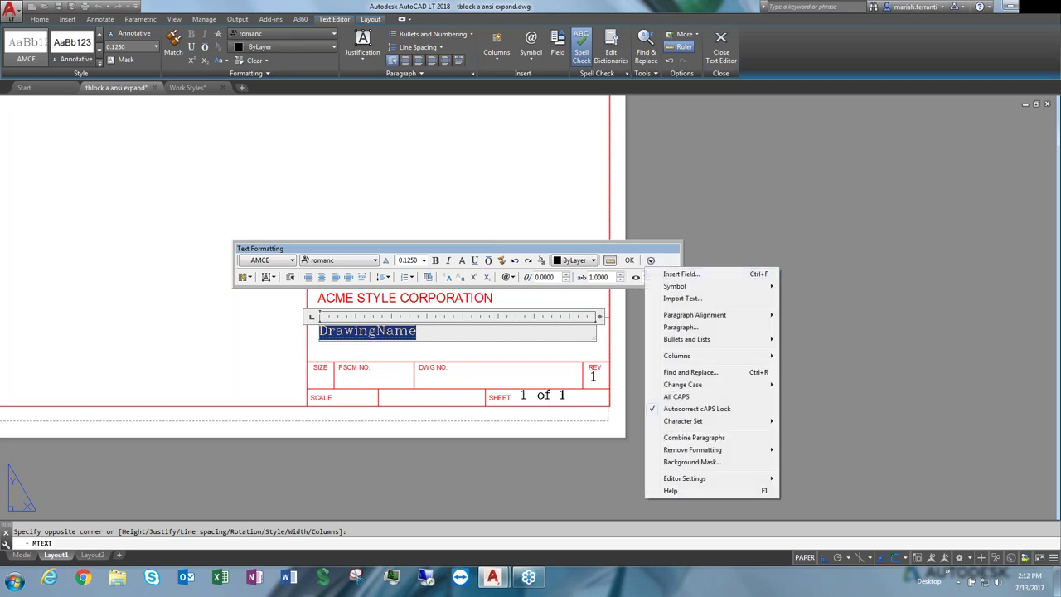
left_click(676, 275)
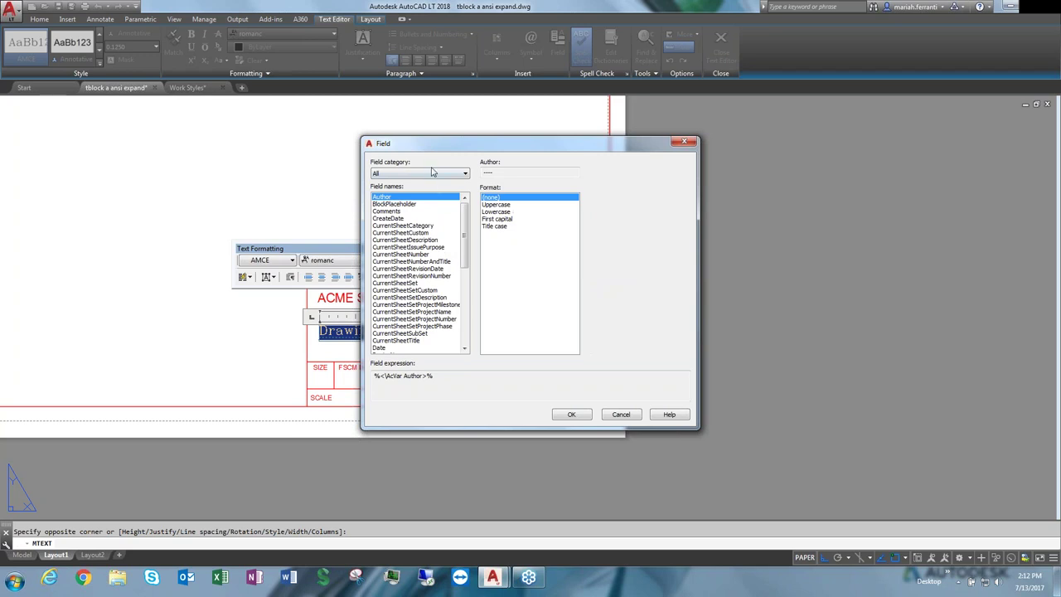
Examine the available fields across all categories, including the Document fields such as LastSavedBy and Filesize and the Date & Time fields
left_click(382, 240)
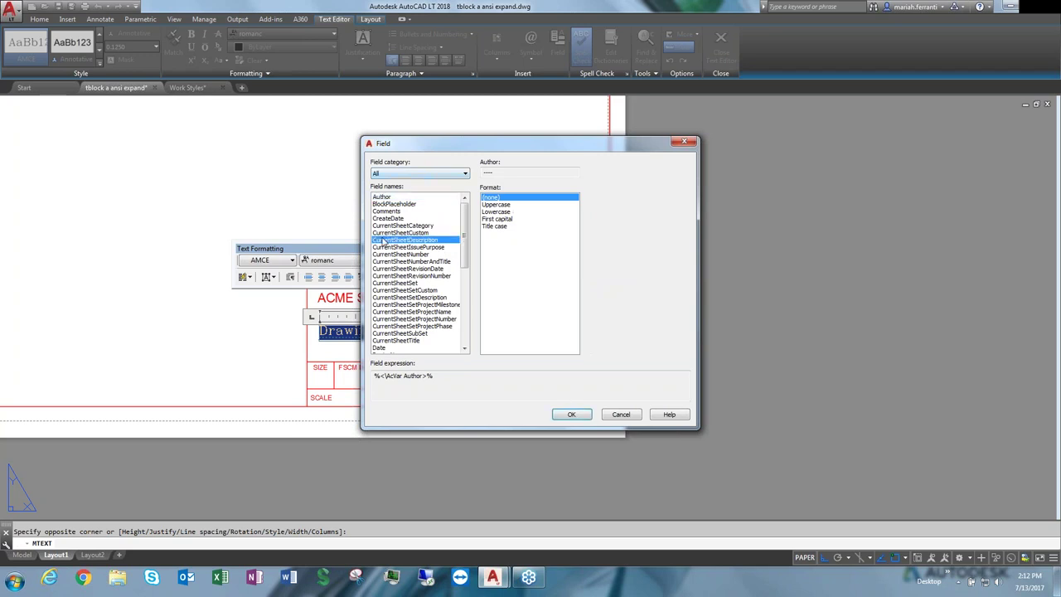
scroll(420, 290, "down", 10)
left_click(443, 174)
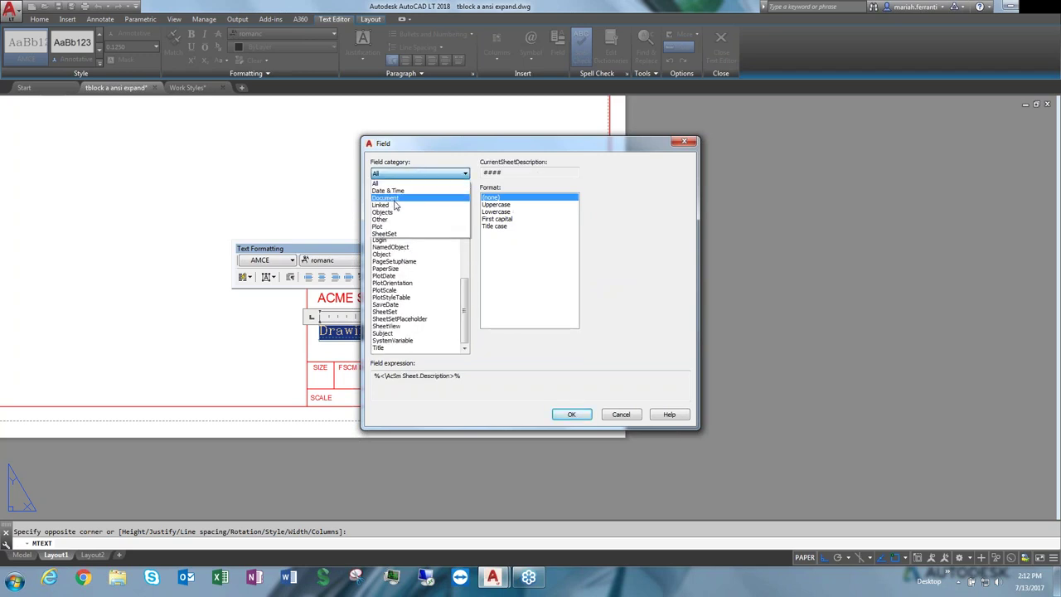
left_click(394, 199)
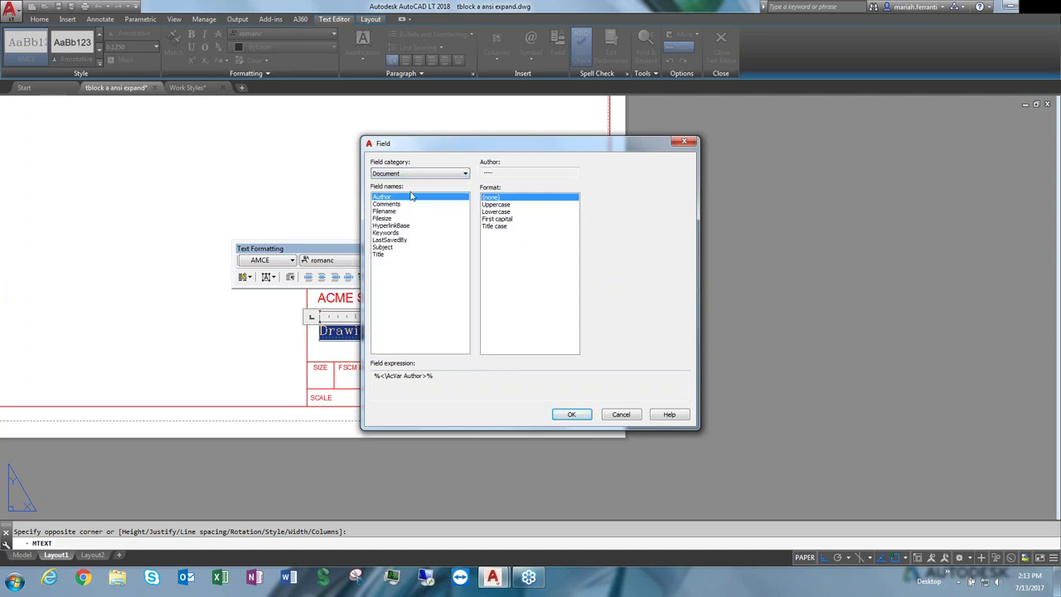
left_click(399, 240)
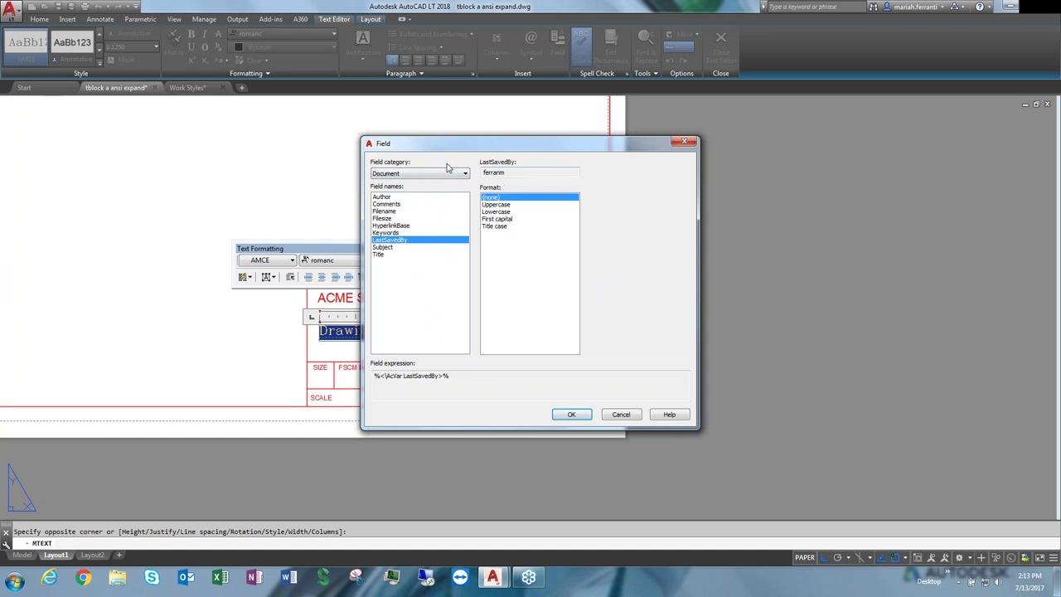
left_click(387, 218)
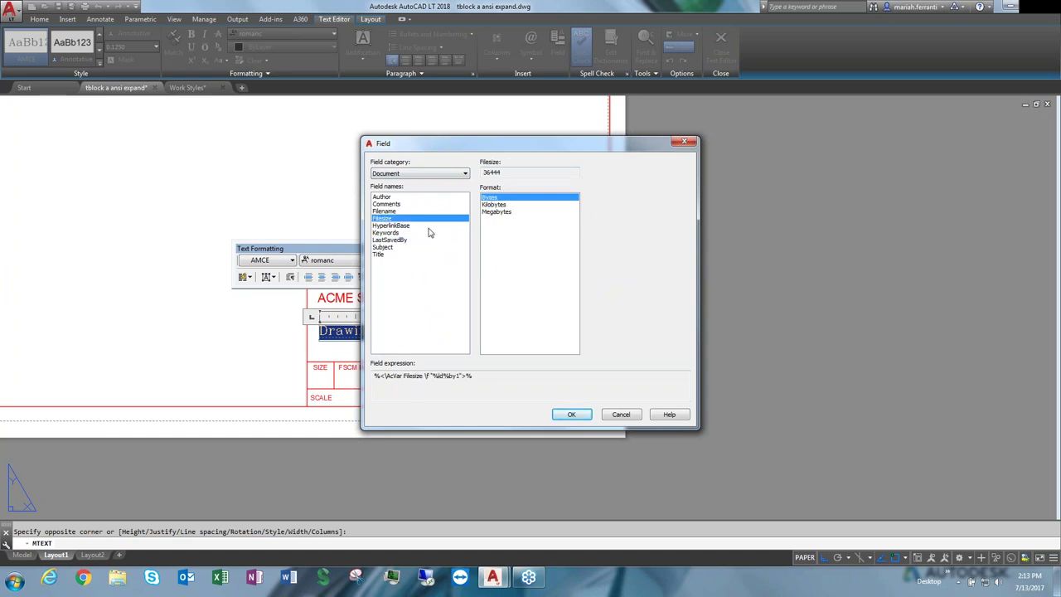
left_click(424, 174)
left_click(398, 195)
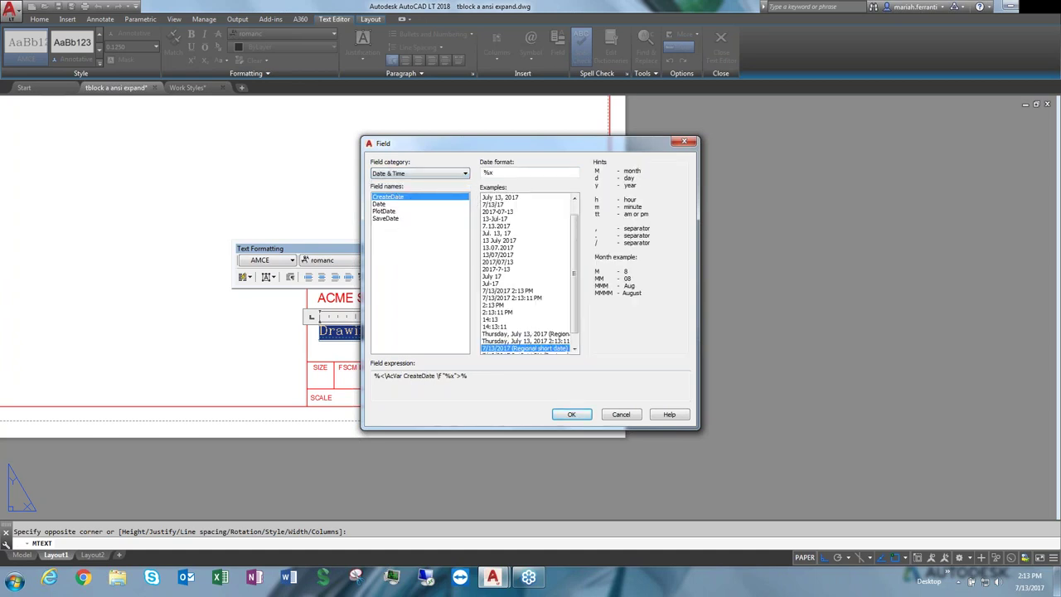
left_click(406, 219)
left_click(390, 198)
Choose the Filename field from the Document category and set it to show the filename only
left_click(427, 173)
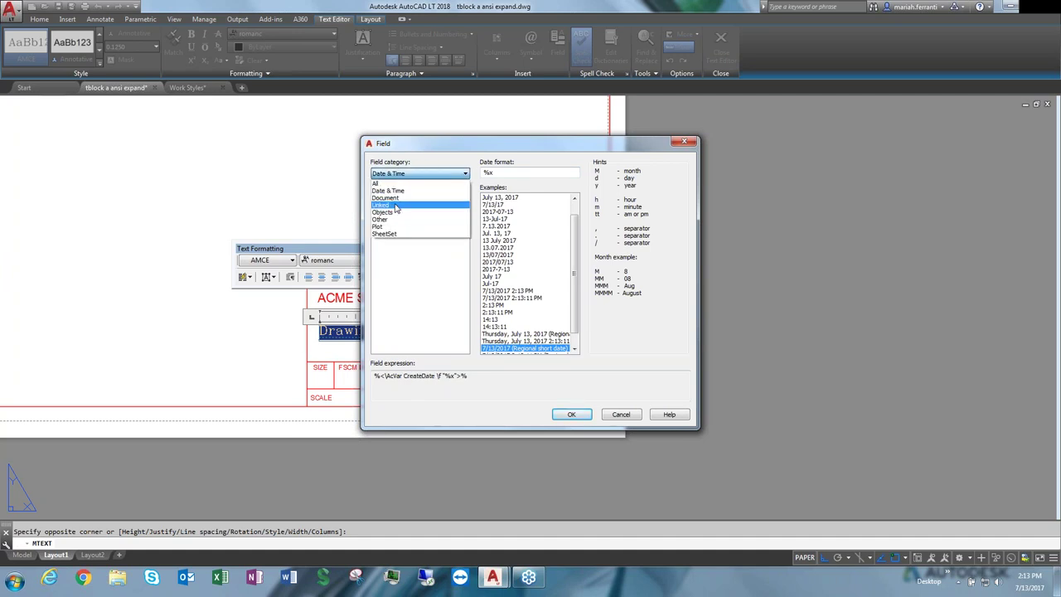
left_click(395, 199)
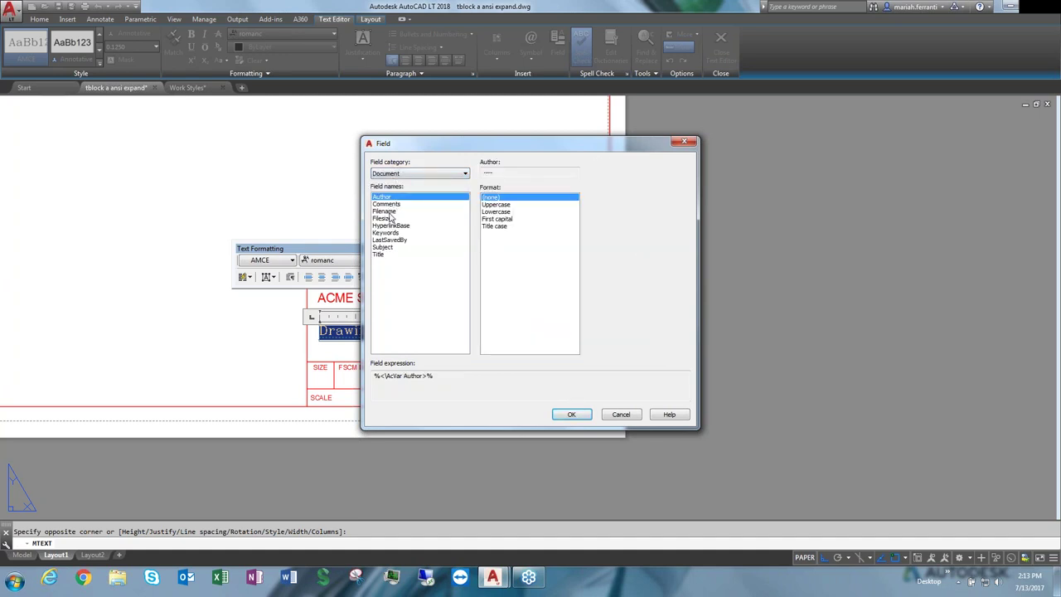
left_click(385, 211)
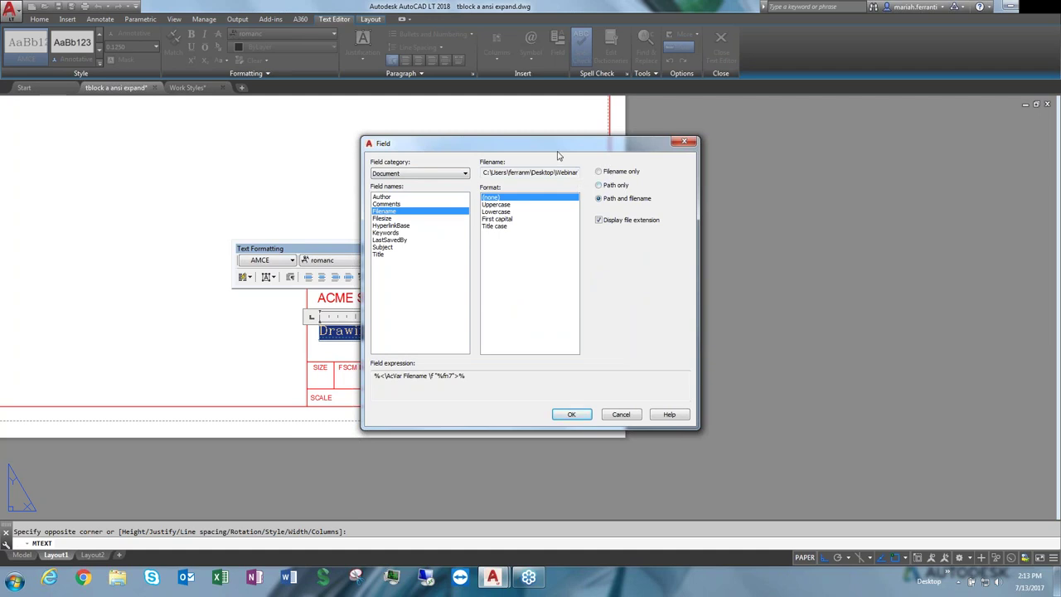
left_click_drag(575, 145, 723, 151)
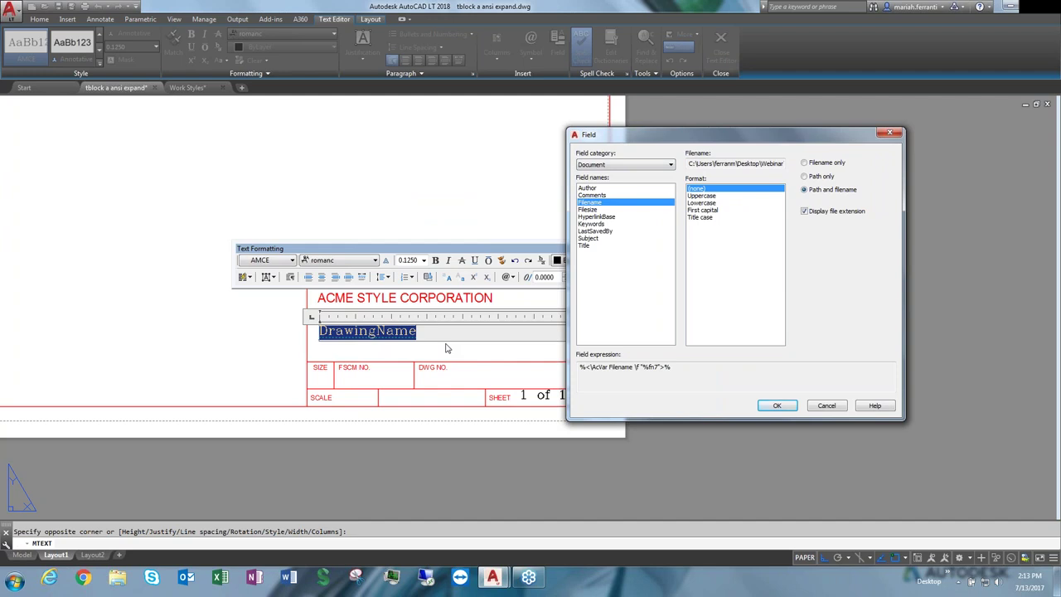
left_click(820, 163)
Compare the case formats, set the filename field to Uppercase without the file extension, insert it and close the text editor
left_click(702, 195)
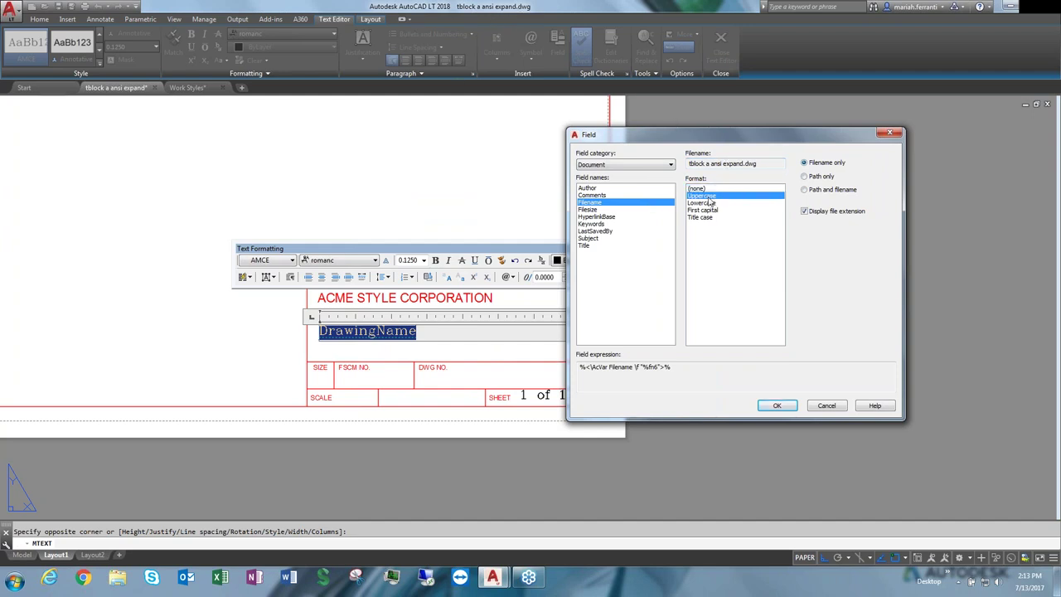
left_click(702, 203)
left_click(706, 209)
left_click(708, 218)
left_click(770, 195)
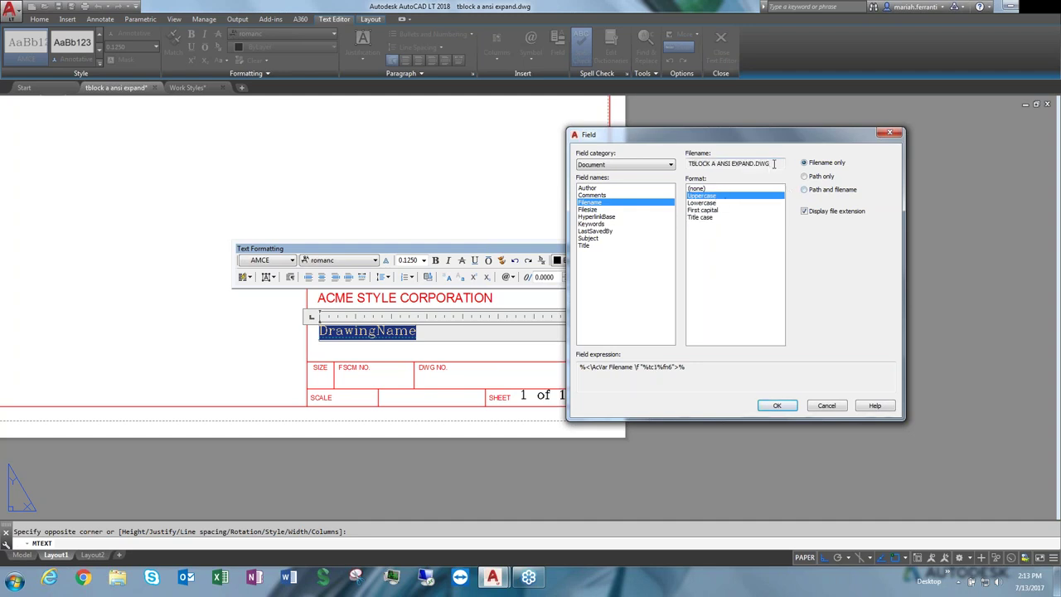
left_click(804, 212)
left_click(777, 406)
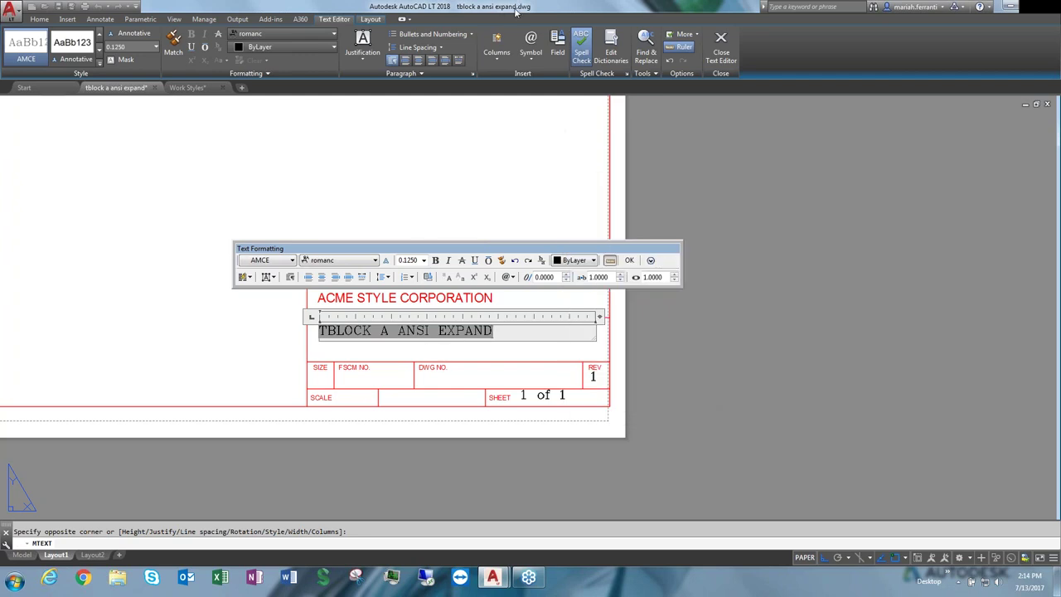
left_click(629, 259)
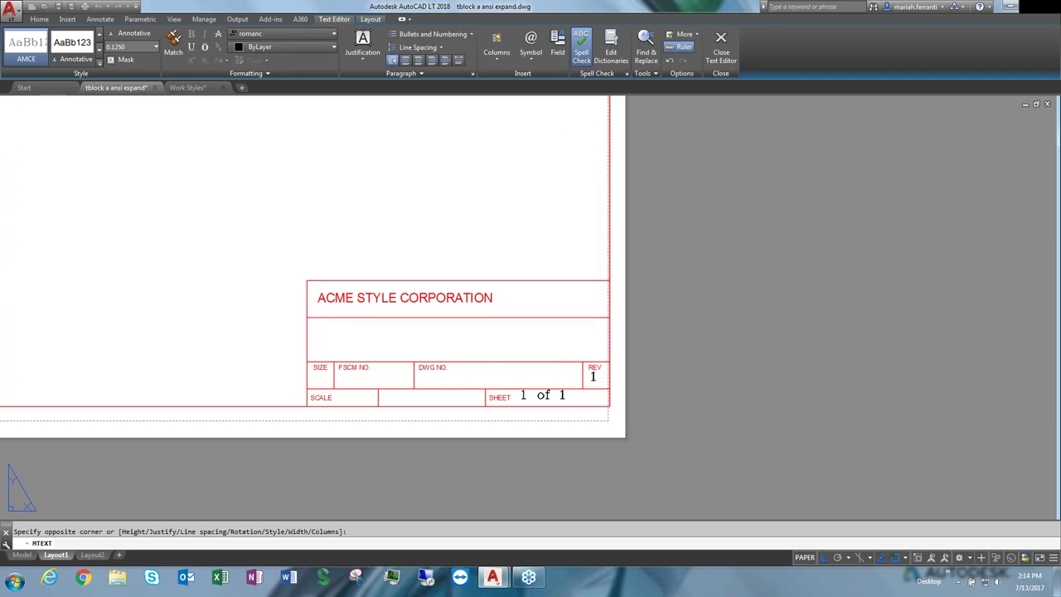
Save the drawing under the new file name "tblock a ansi expand_revision 1"
type("saveas")
key("Return")
left_click(537, 394)
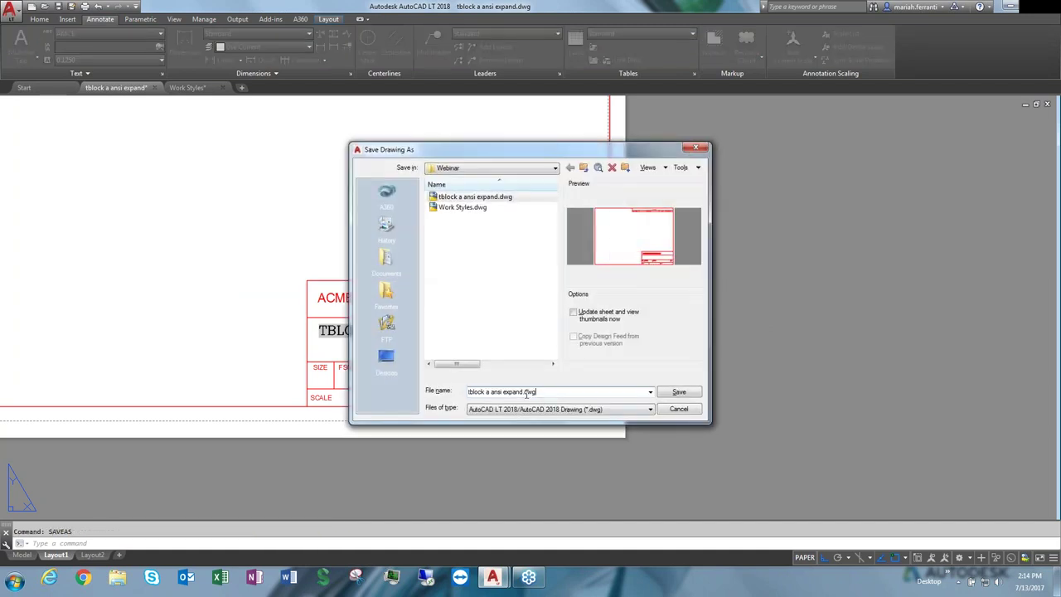
type("_revision 1")
left_click(687, 393)
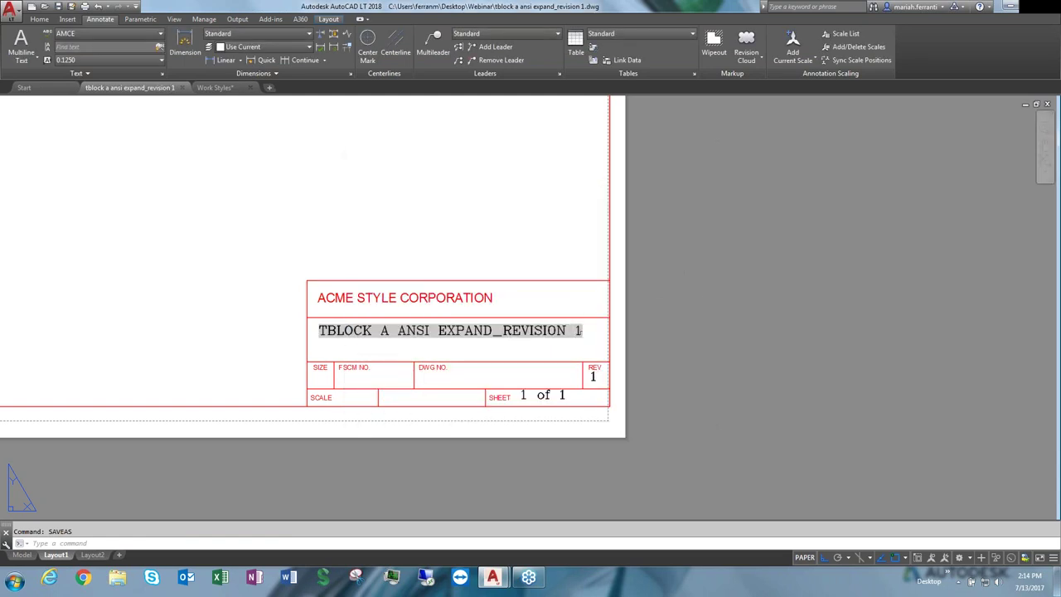
key("Escape")
Examine the drawing's file properties, including its custom properties, and close them
scroll(577, 365, "down", 5)
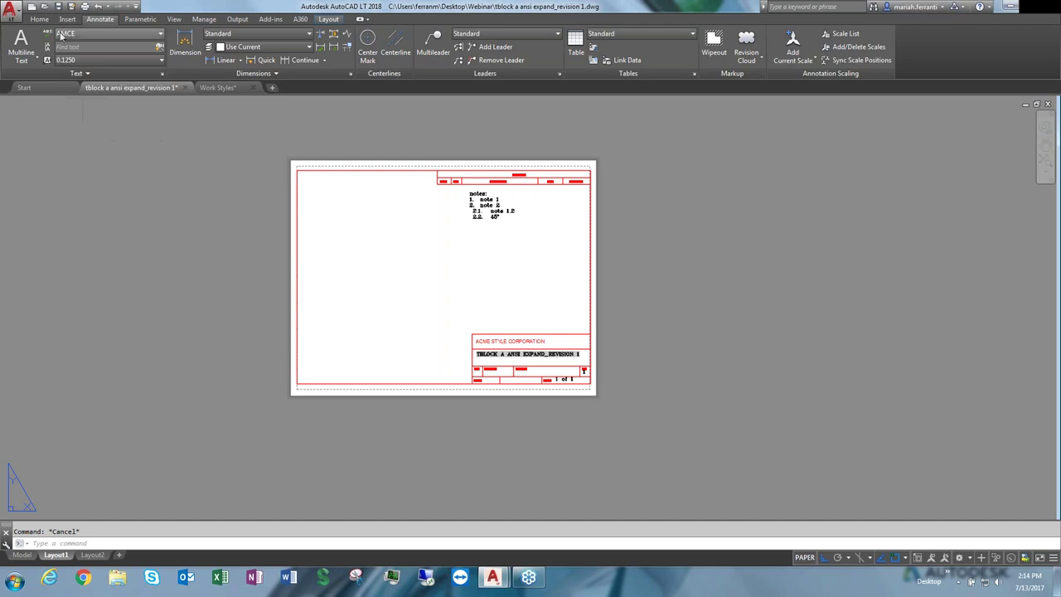
left_click(11, 10)
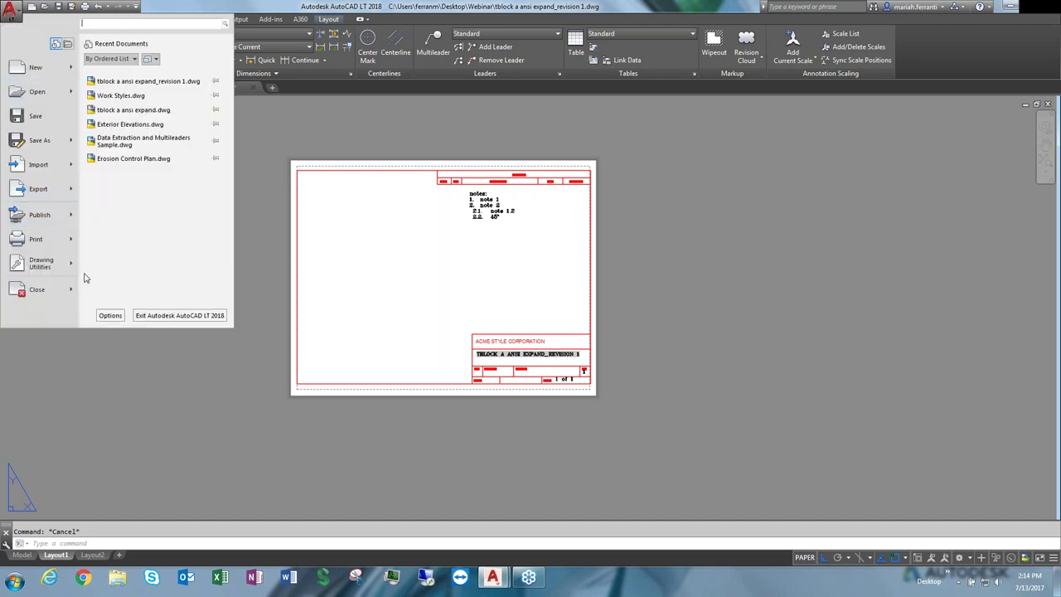
mouse_move(52, 263)
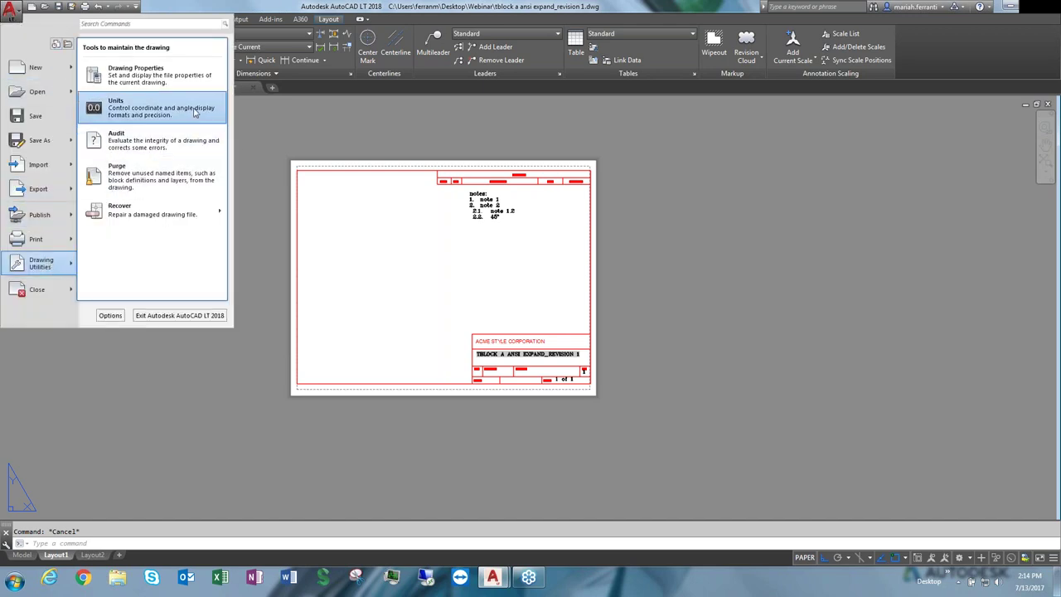
left_click(137, 72)
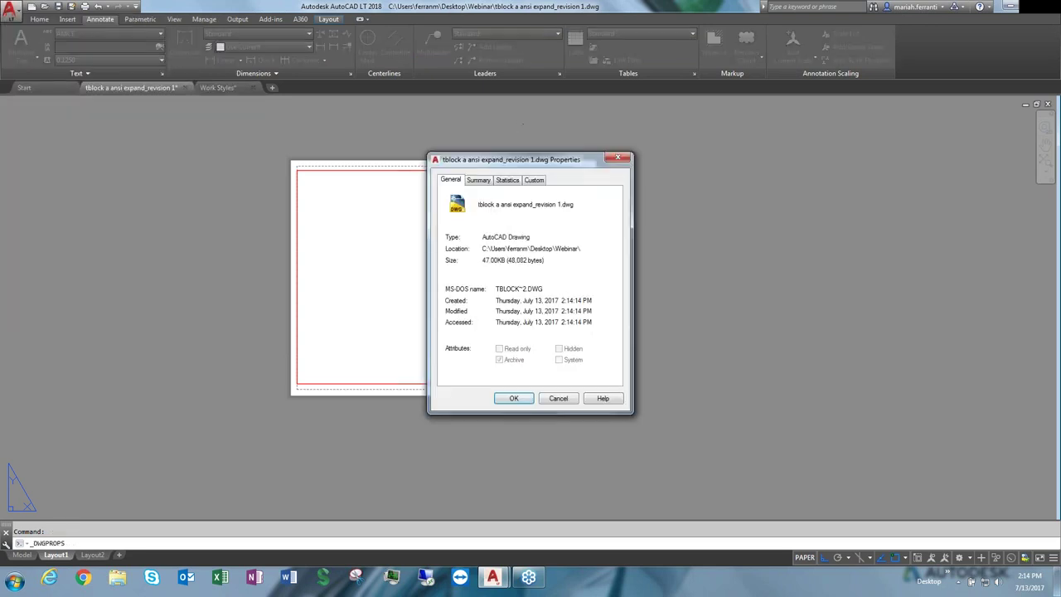
left_click(537, 179)
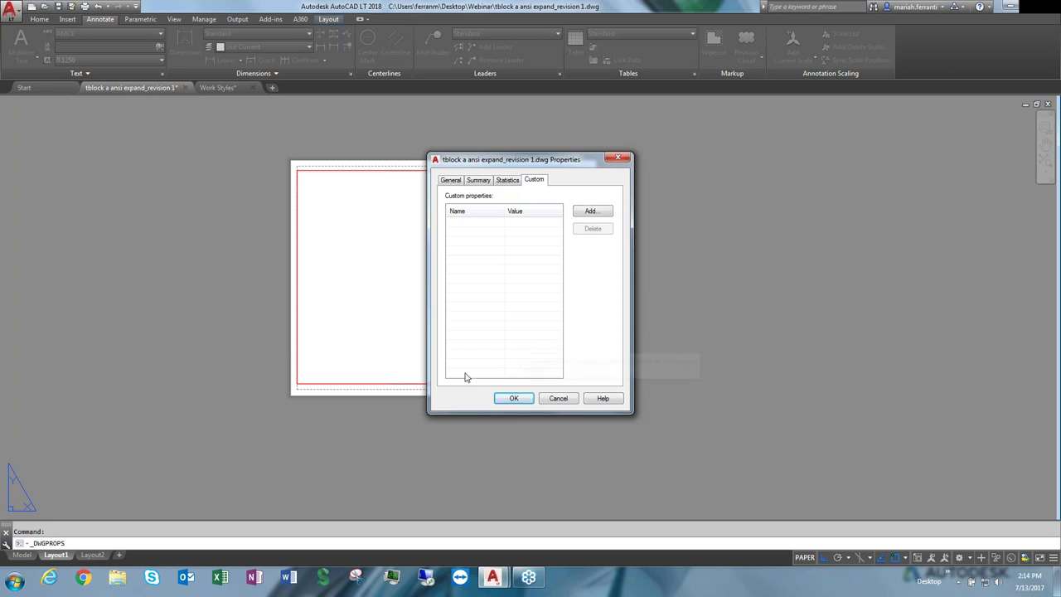
left_click(514, 398)
key("Escape")
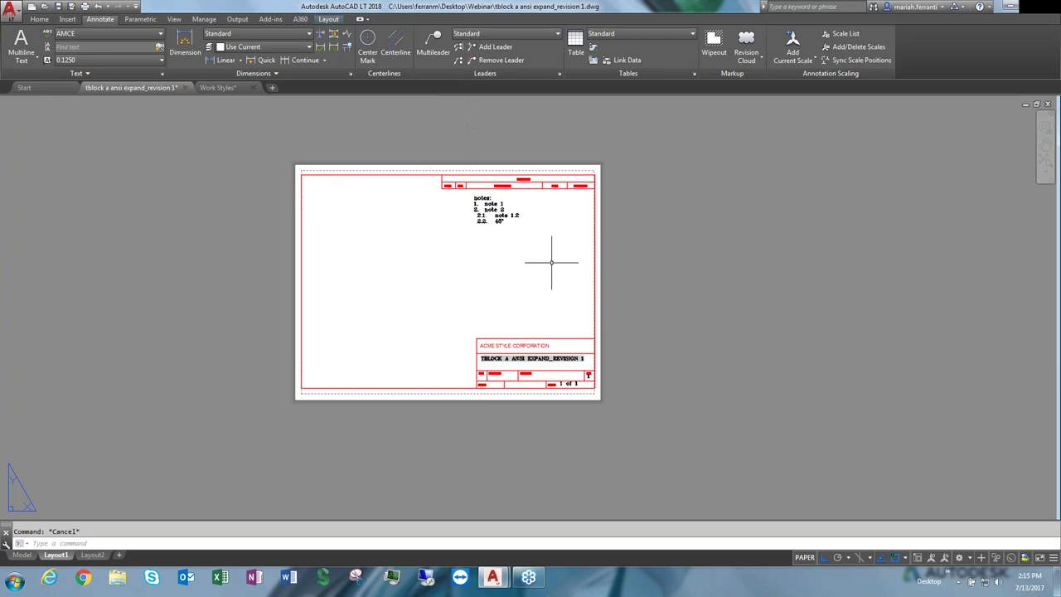
Switch to the Work Styles drawing and draw a bent leader from the right-hand part's left base hole, ending in a short horizontal segment
middle_click_drag(552, 265, 568, 268)
left_click(218, 88)
middle_click_drag(629, 317, 509, 303)
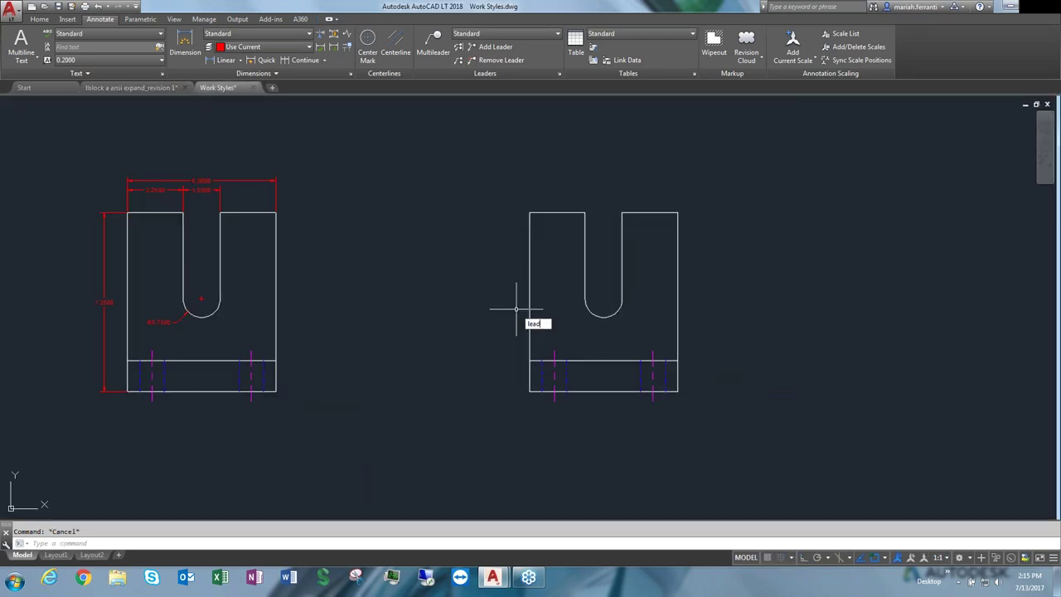
key("Return")
left_click(483, 319)
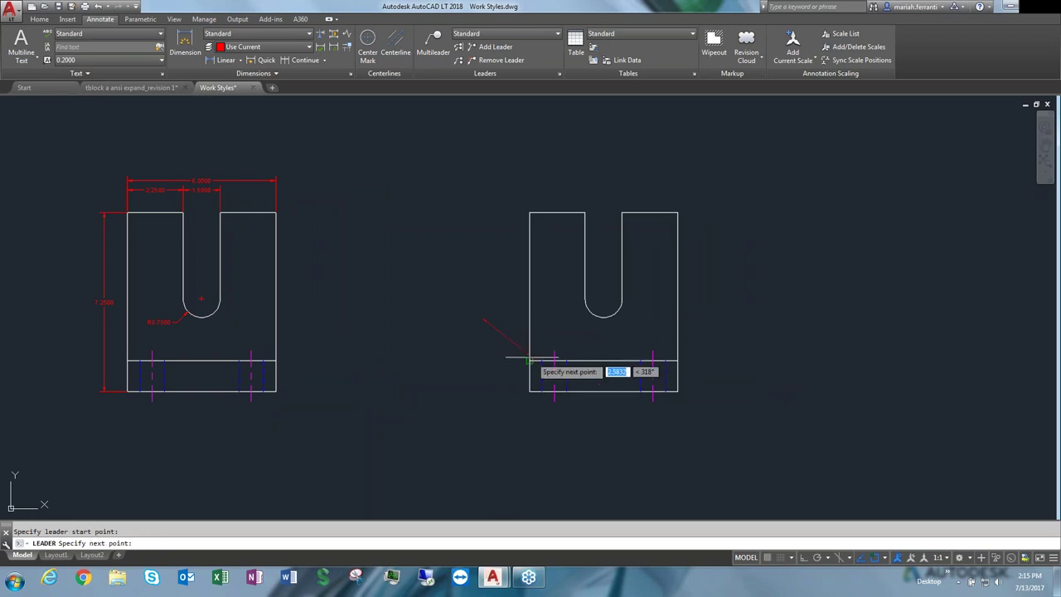
scroll(548, 353, "up", 6)
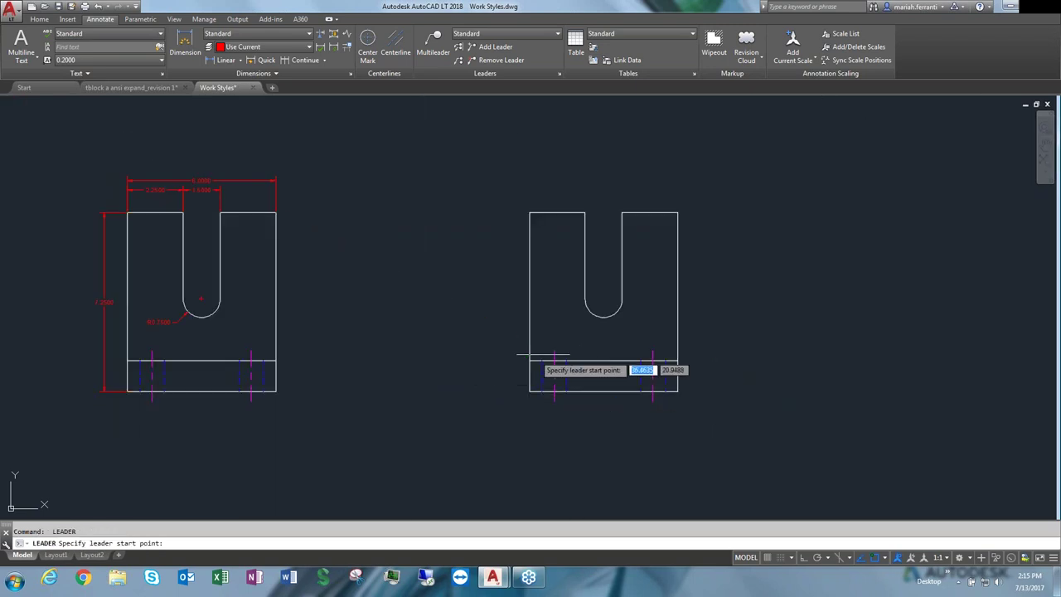
scroll(531, 359, "up", 6)
left_click(341, 259)
scroll(342, 260, "down", 4)
middle_click_drag(344, 258, 540, 334)
left_click(498, 274)
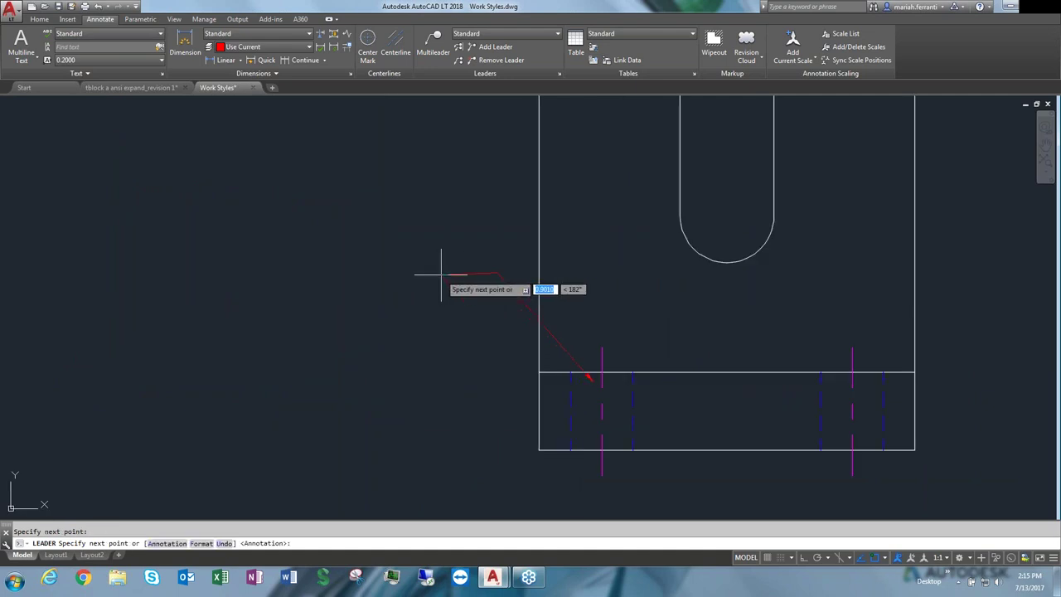
left_click(486, 195)
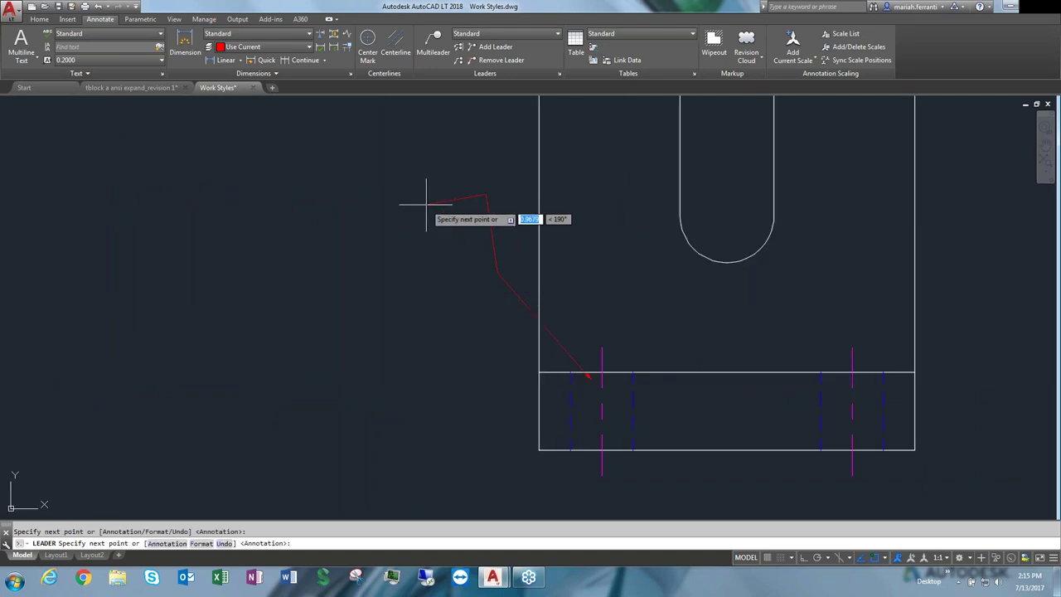
left_click(442, 194)
Annotate the leader with the single line of text "hole" and finish it
key("Return")
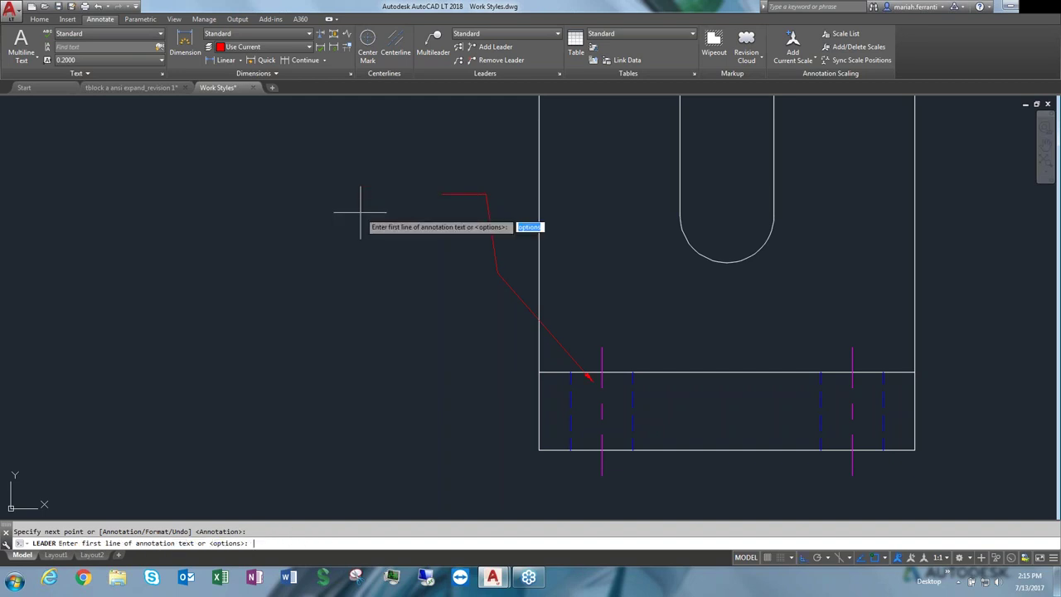
type("hole")
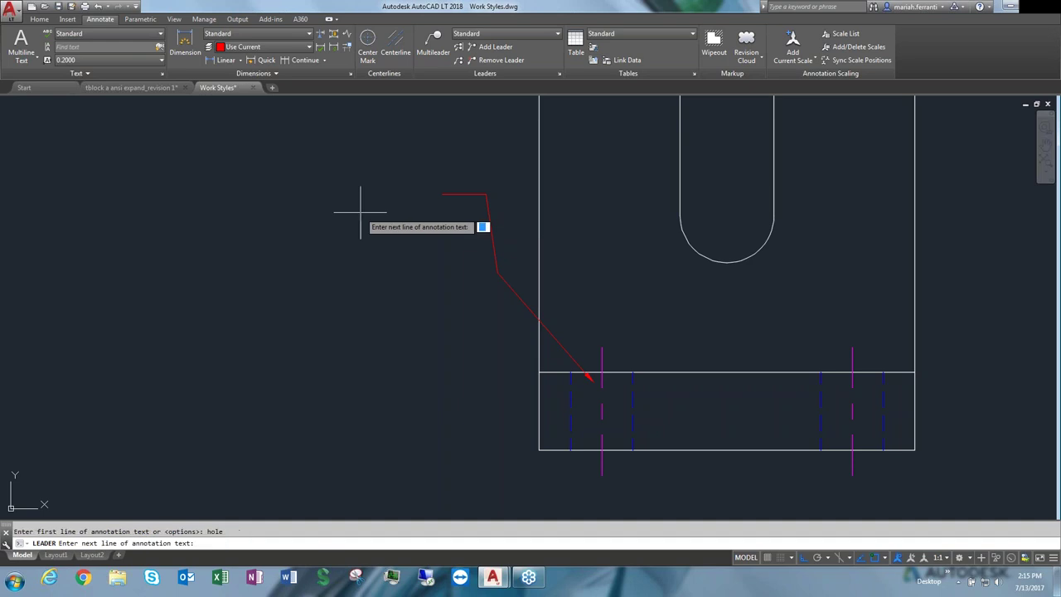
key("Return")
middle_click_drag(470, 199, 434, 225)
key("Escape")
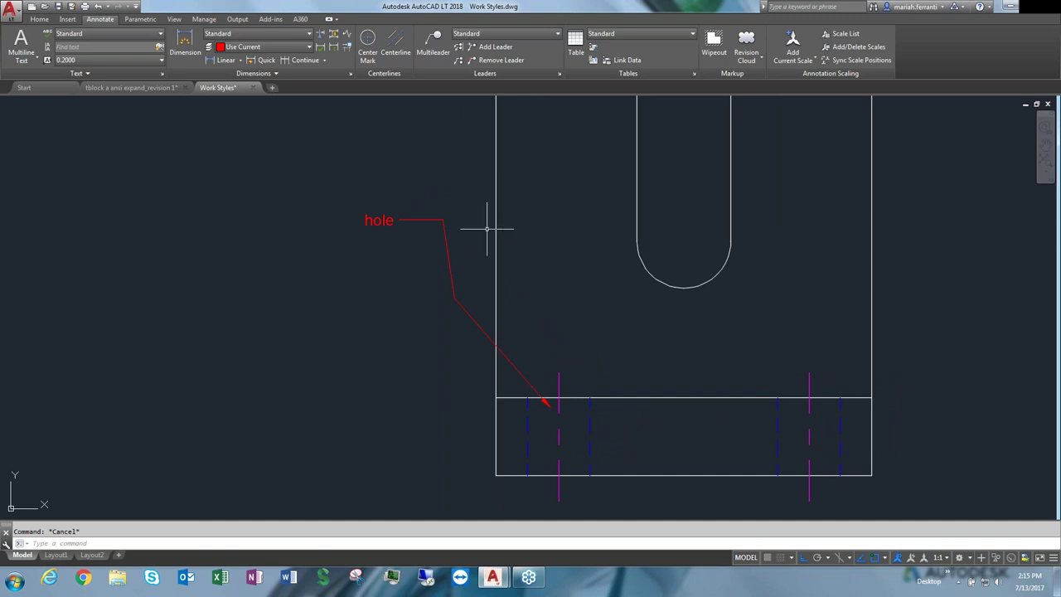
left_click(554, 35)
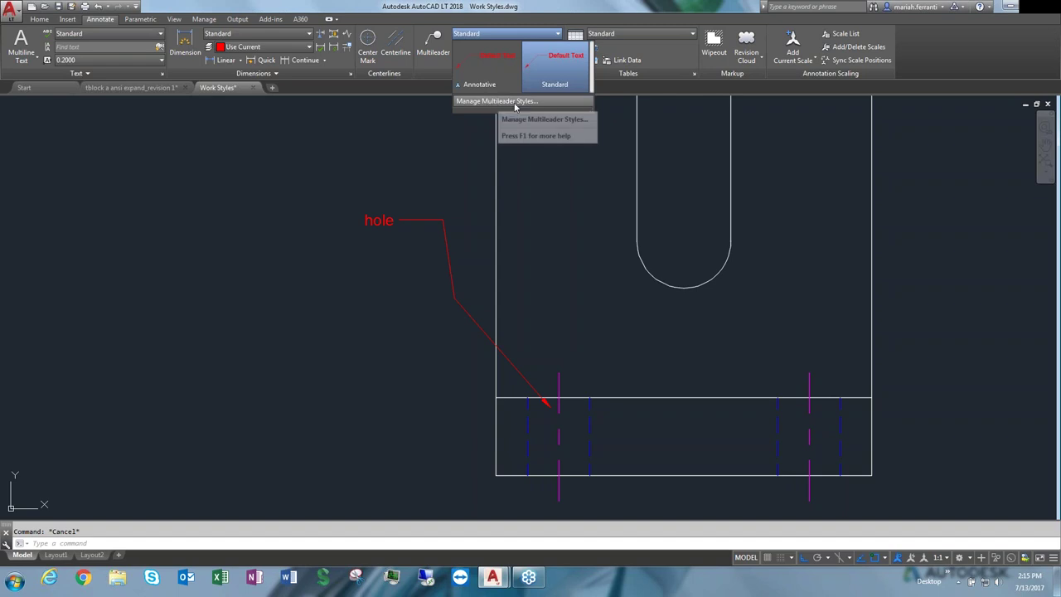
left_click(512, 101)
left_click(559, 74)
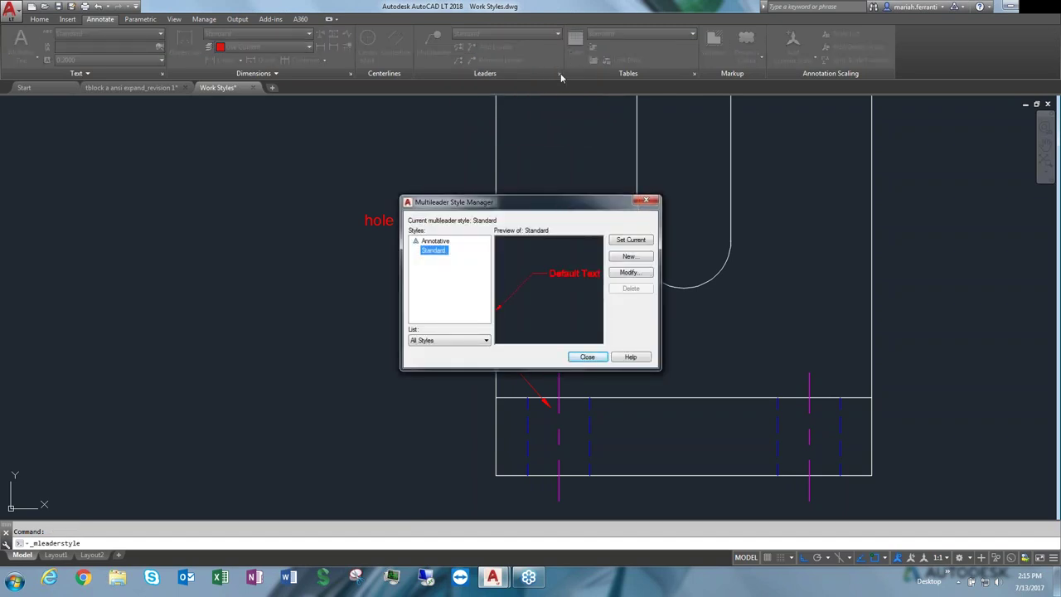
key("Escape")
Create a new multileader style named Mleader_Acme based on the Standard style
type("mleader")
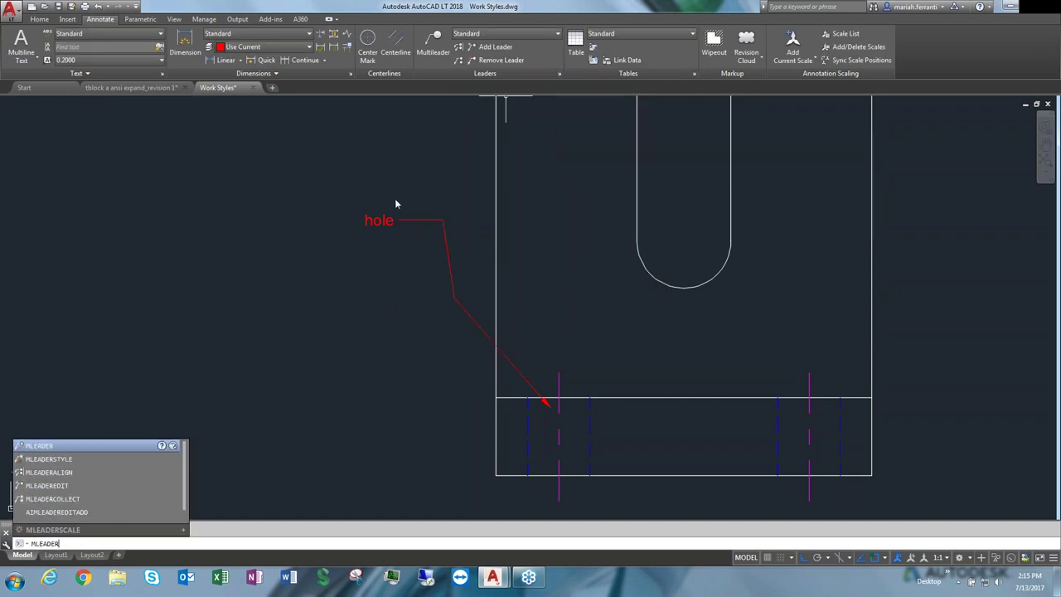
left_click(55, 459)
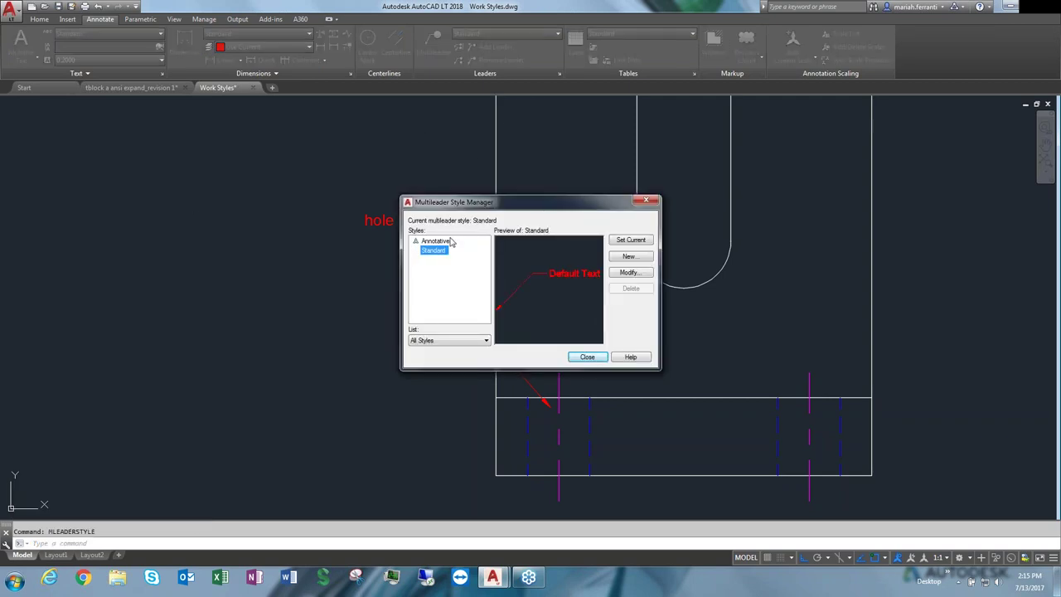
left_click(481, 341)
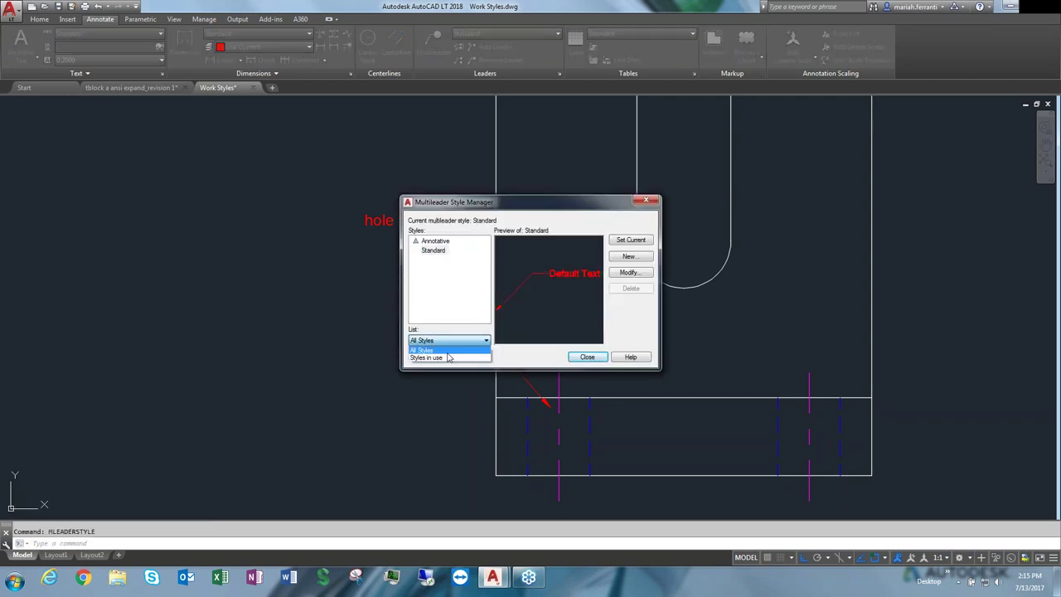
left_click(449, 321)
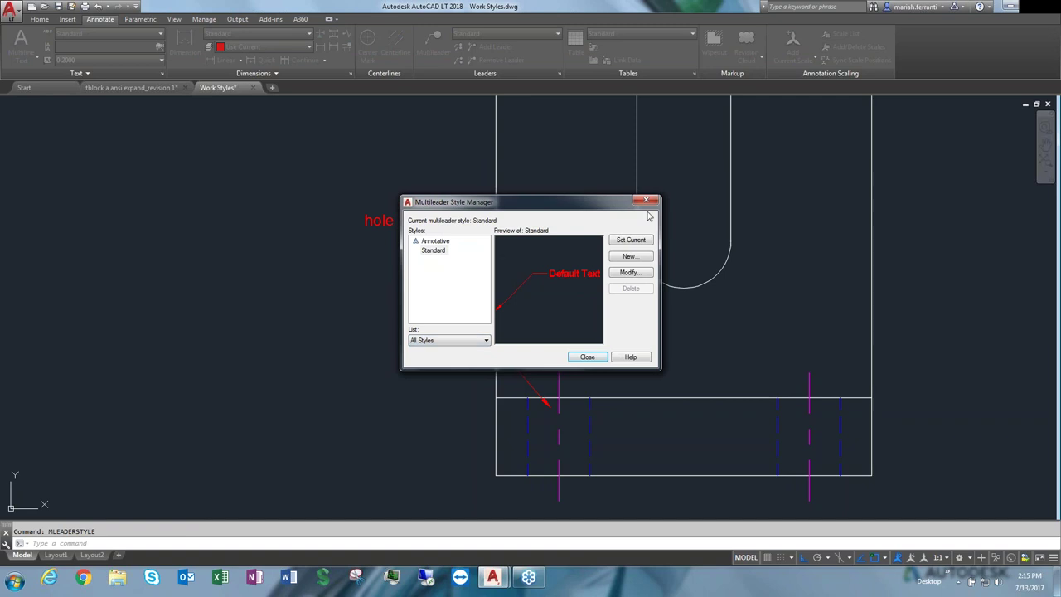
left_click(630, 257)
type("Mleader_Acme")
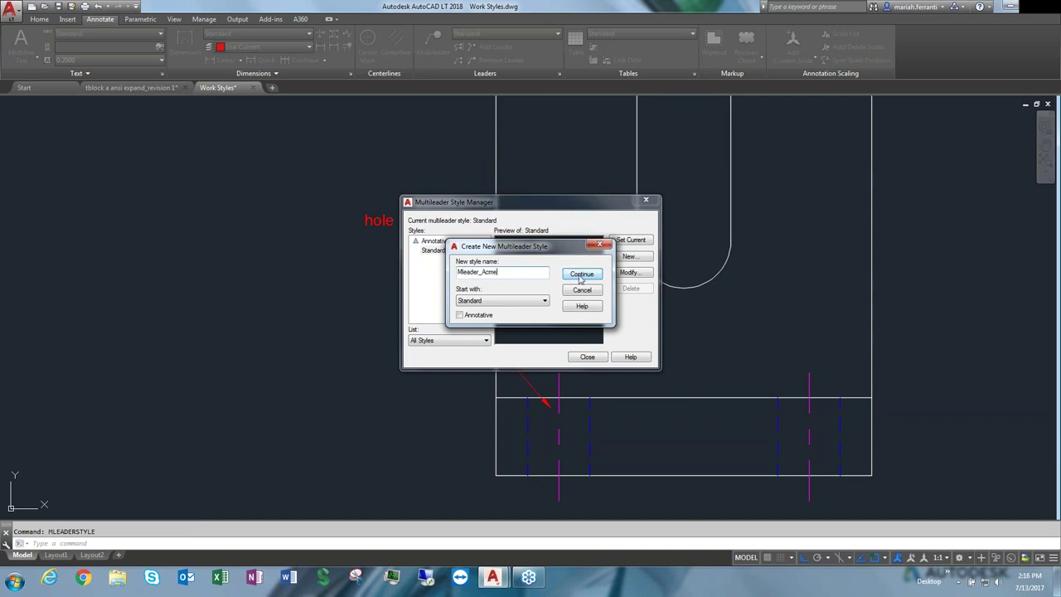
left_click(582, 274)
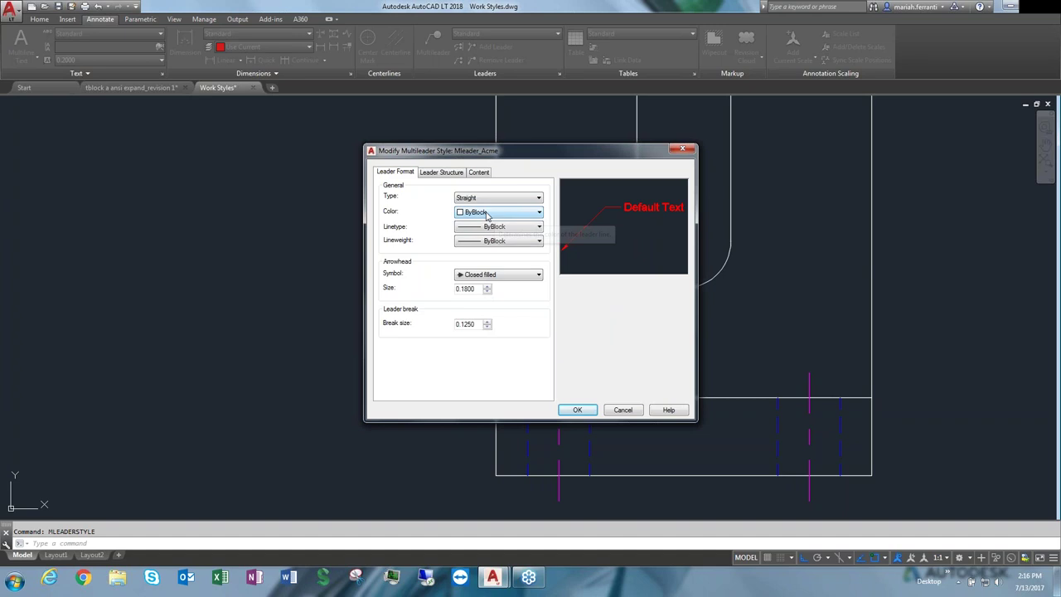
Try the Closed arrowhead for the Mleader_Acme style, and set its arrowhead symbol to Dot small
left_click(538, 276)
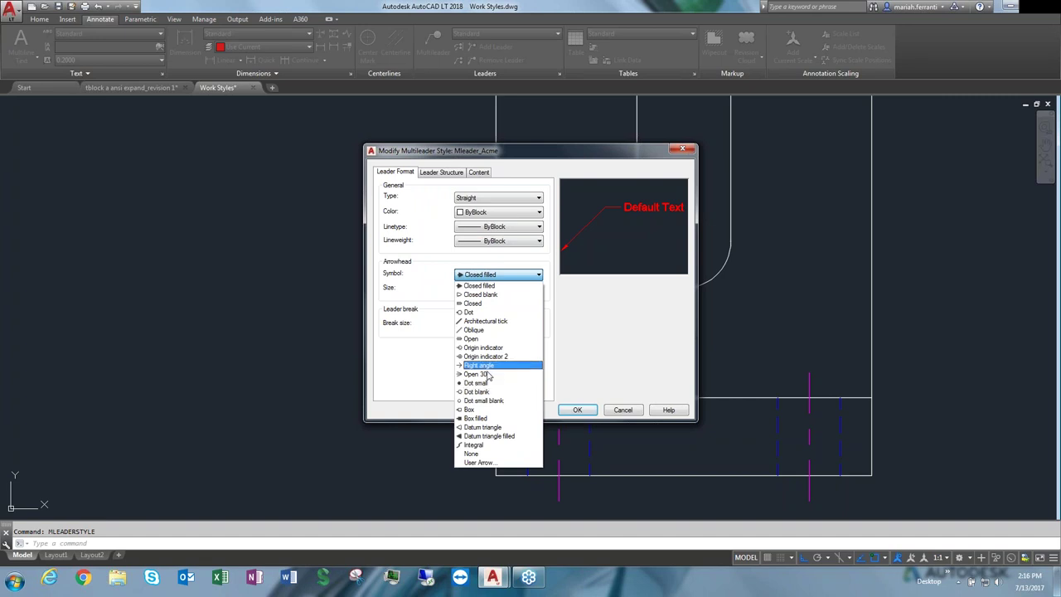
left_click(477, 303)
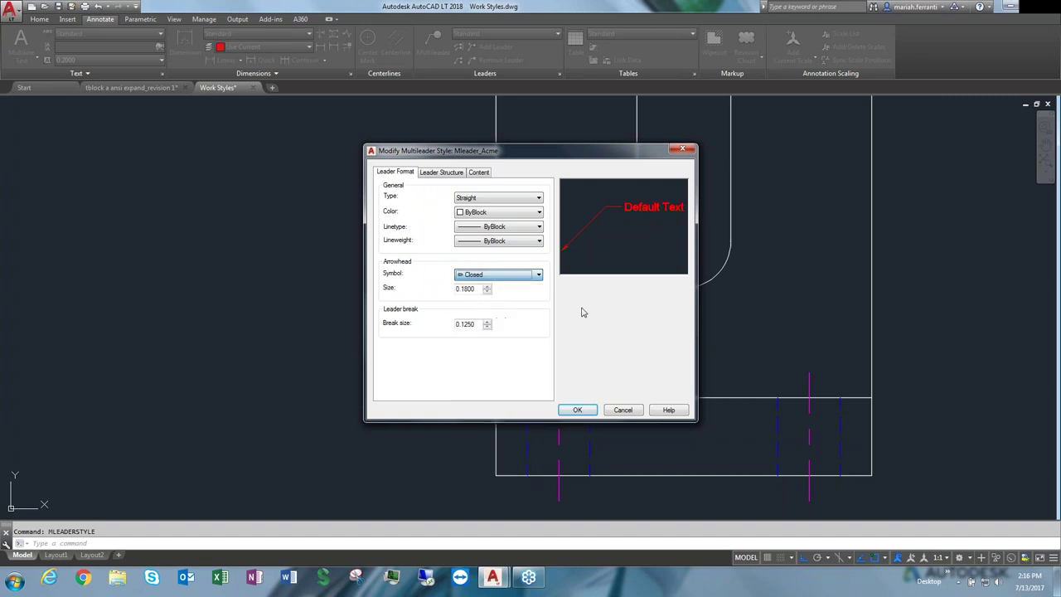
left_click(537, 274)
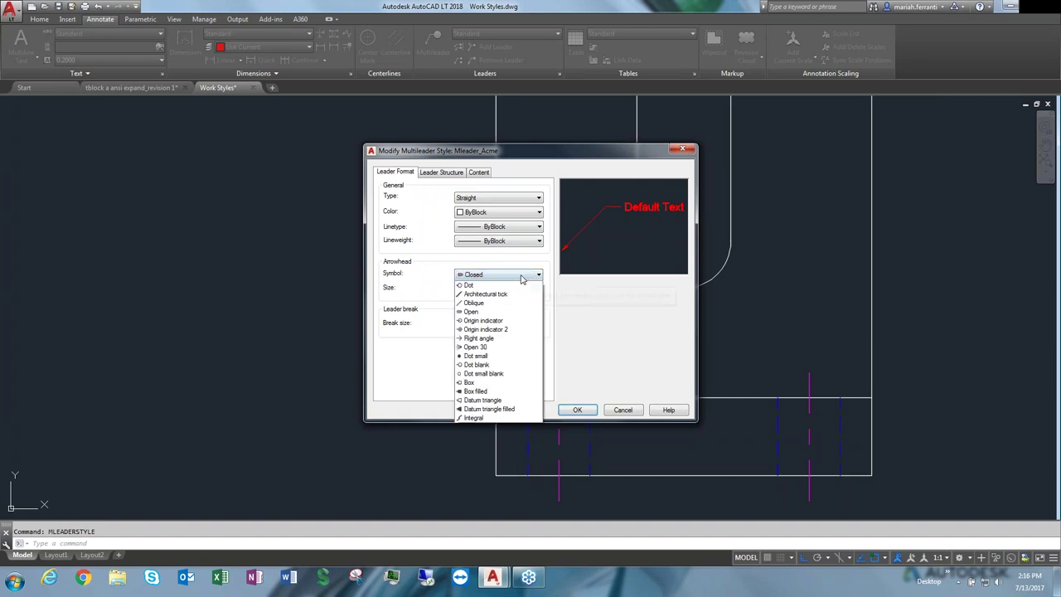
left_click(484, 388)
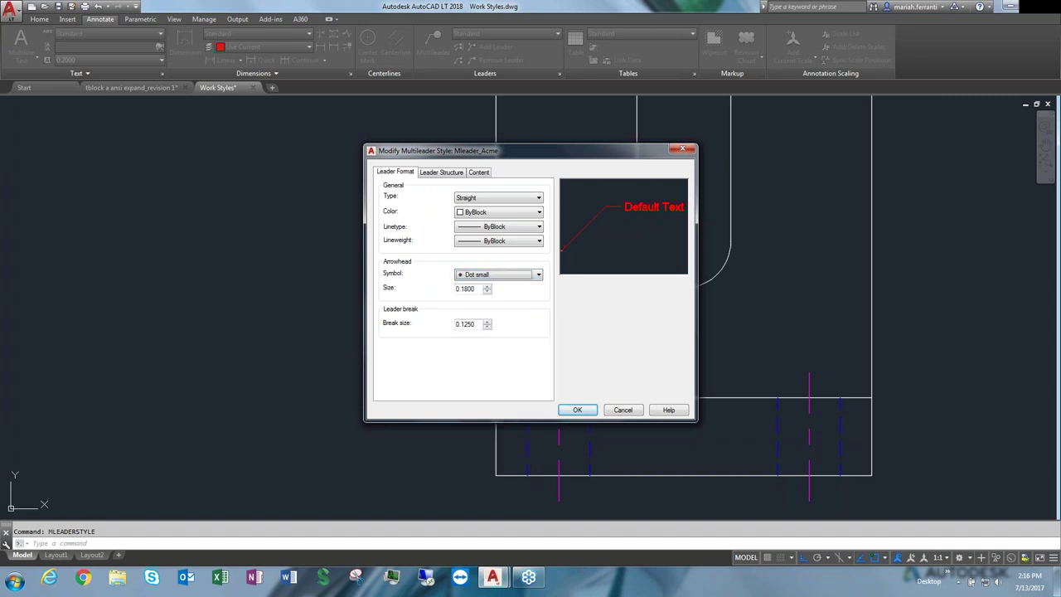
left_click(476, 324)
Constrain the multileader style's first segment angle to 45 degrees in its leader structure
left_click(438, 172)
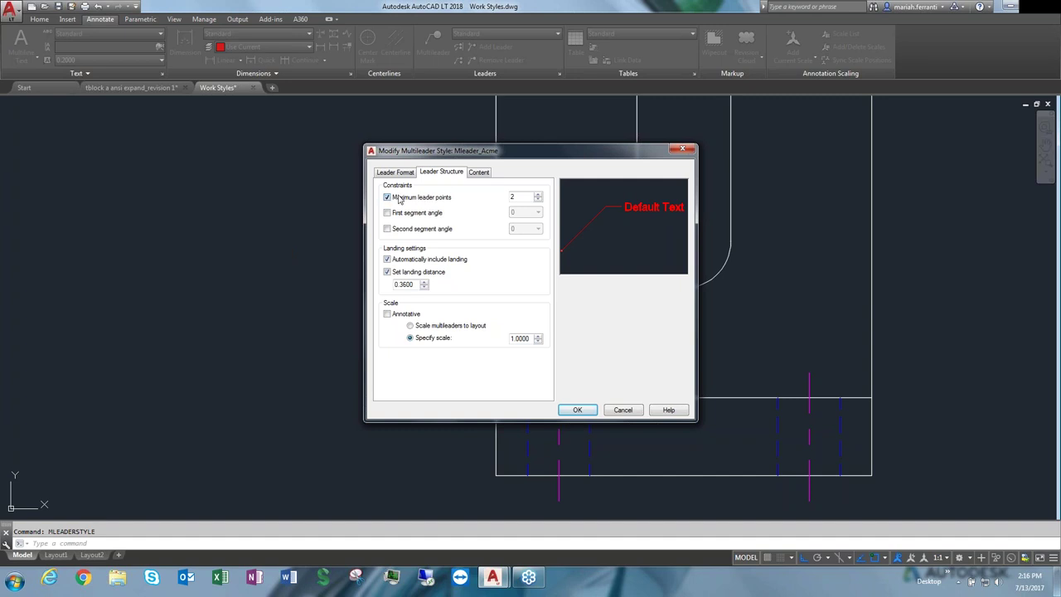
left_click_drag(423, 150, 652, 147)
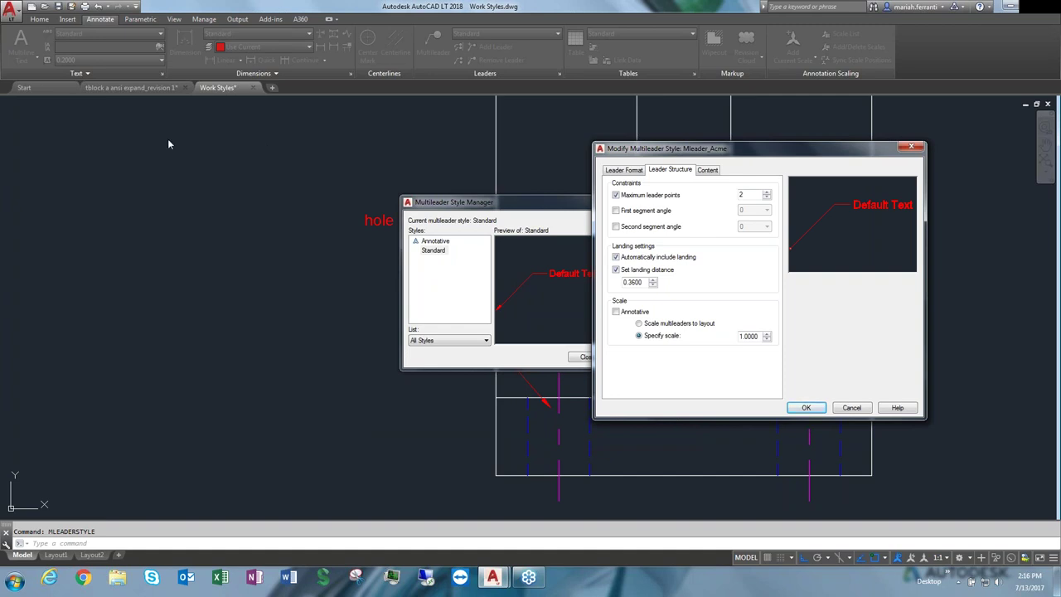
left_click_drag(726, 153, 539, 141)
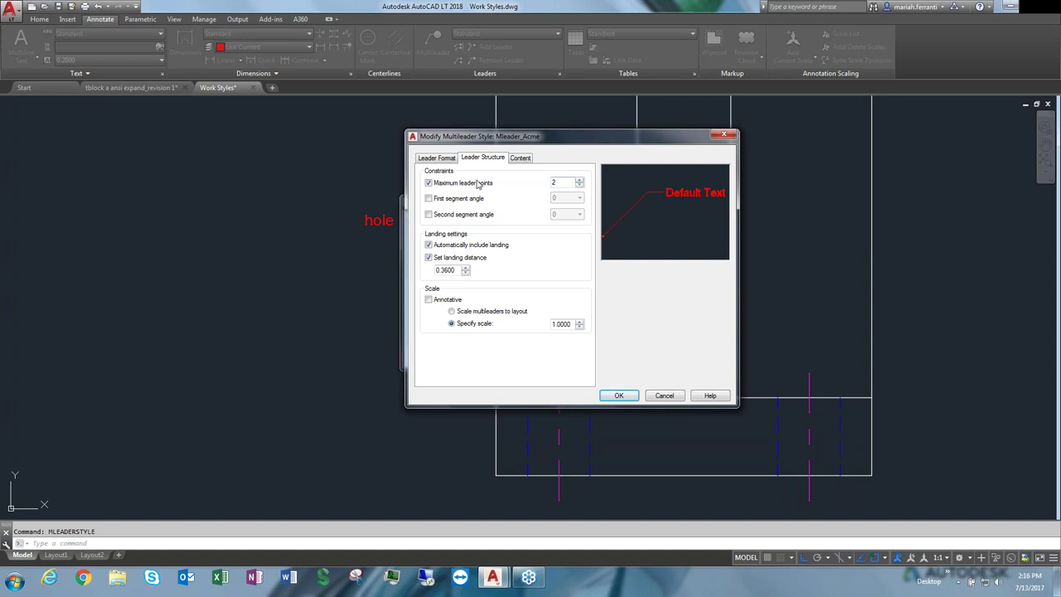
left_click(456, 201)
left_click(570, 198)
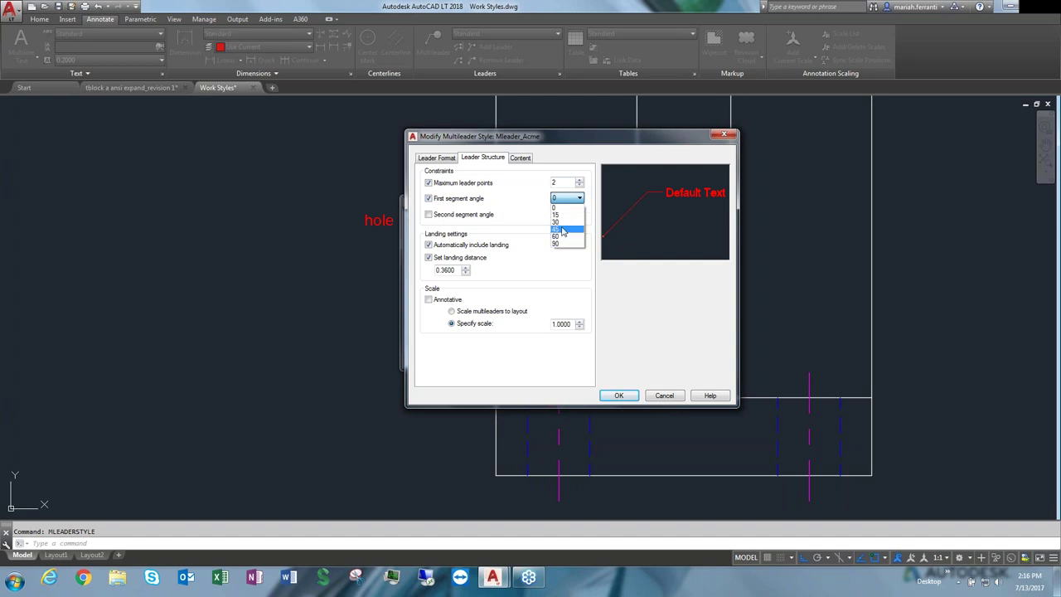
left_click(557, 229)
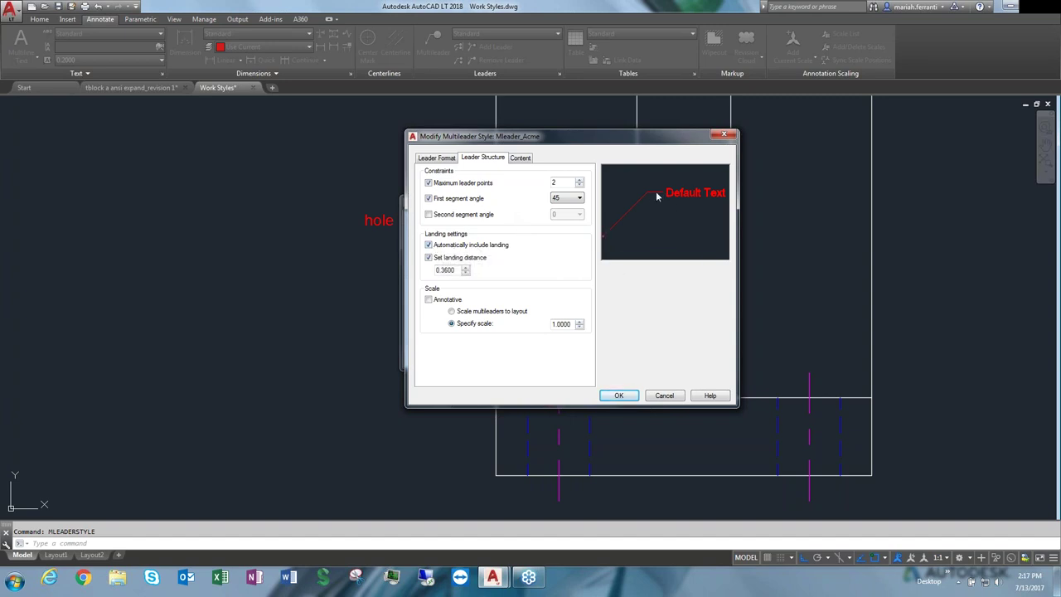
Set the multileader style's landing distance to 1, with the landing included automatically
left_click(457, 246)
left_click(444, 247)
double_click(446, 270)
type("1")
key("Tab")
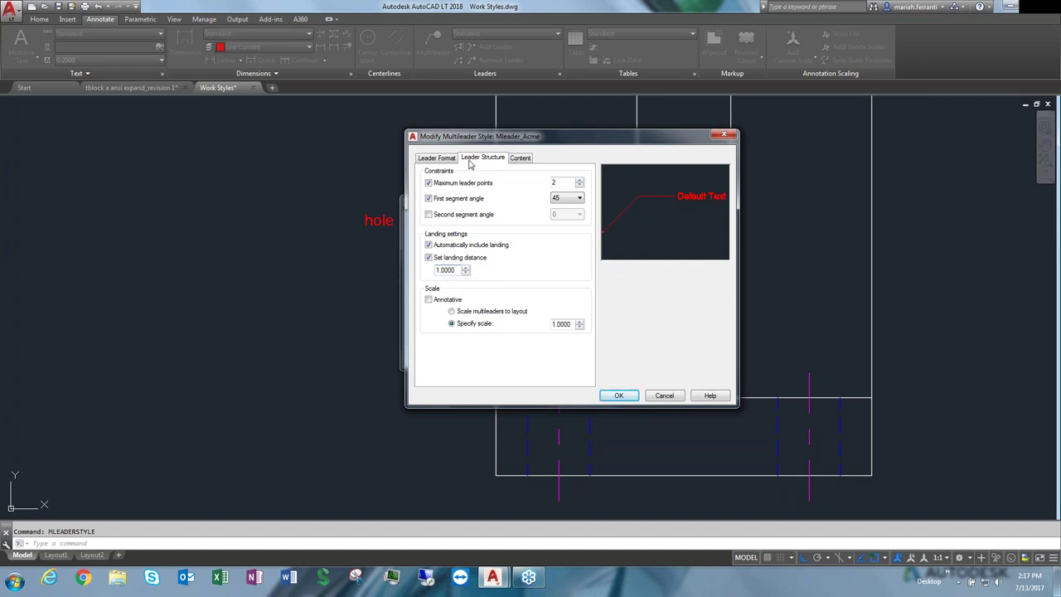
From the multileader style's text content settings, open the Standard text style and change its font to Batang
left_click(522, 159)
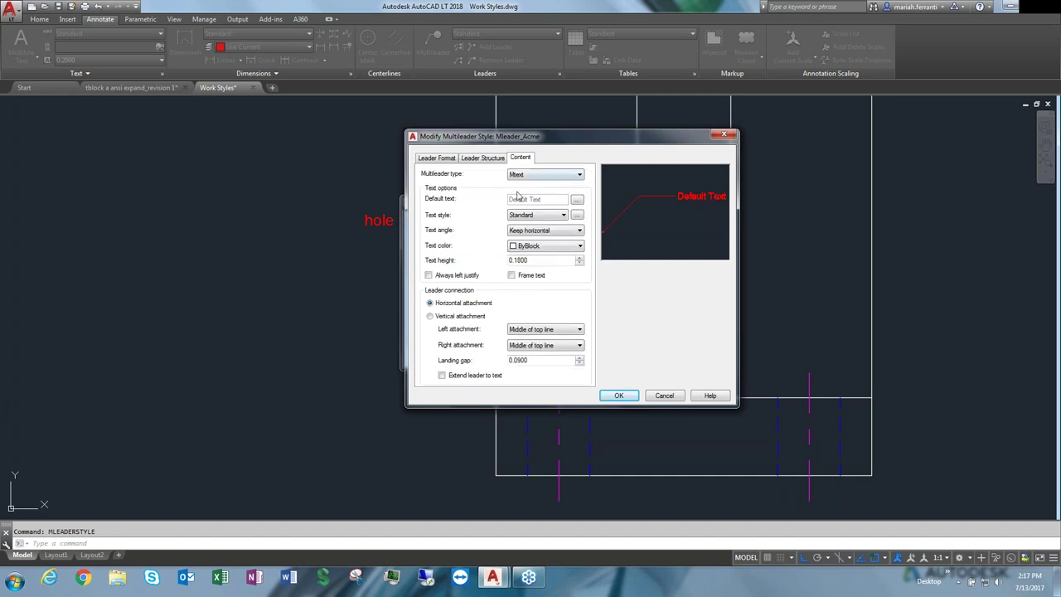
left_click(552, 216)
left_click(583, 225)
left_click(578, 215)
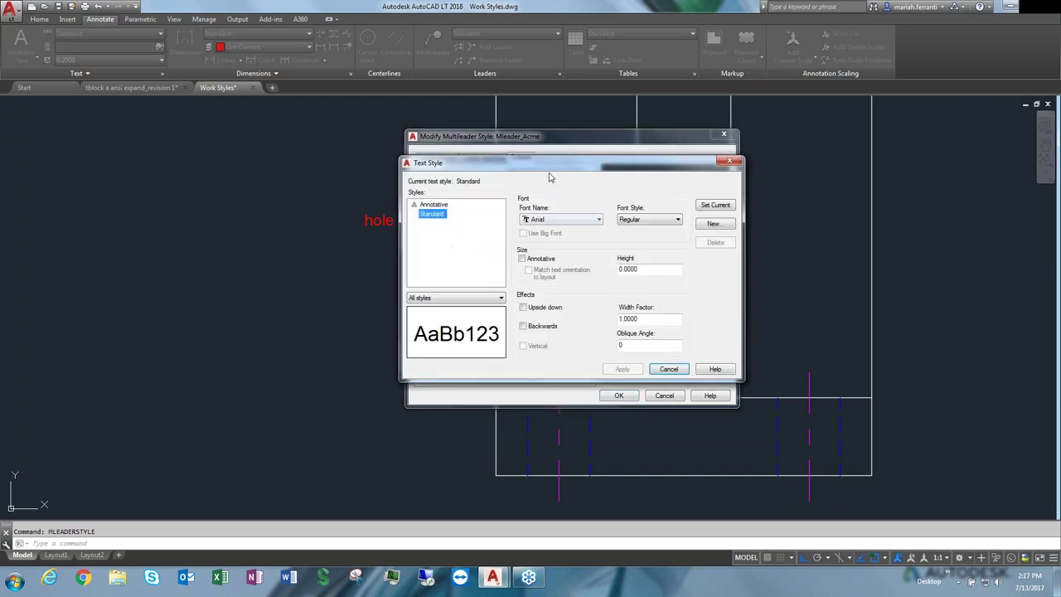
left_click(558, 220)
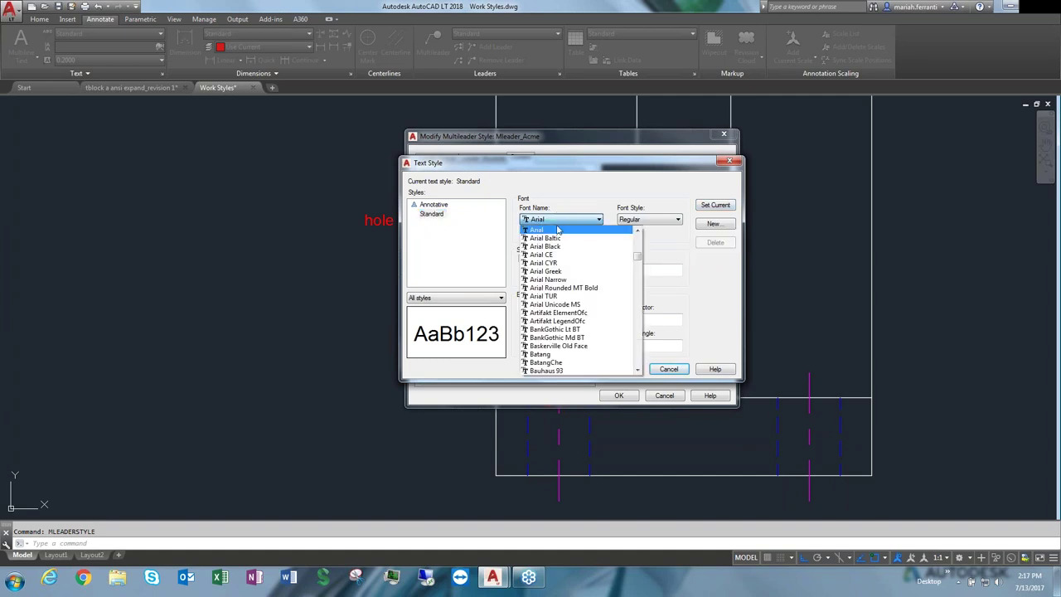
left_click(605, 202)
left_click(568, 221)
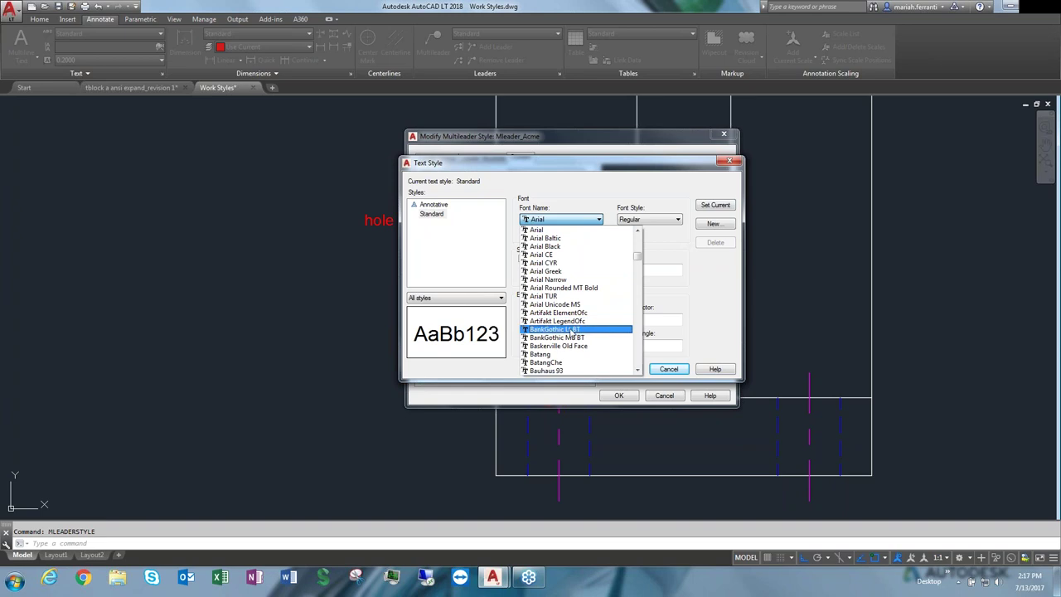
left_click(557, 354)
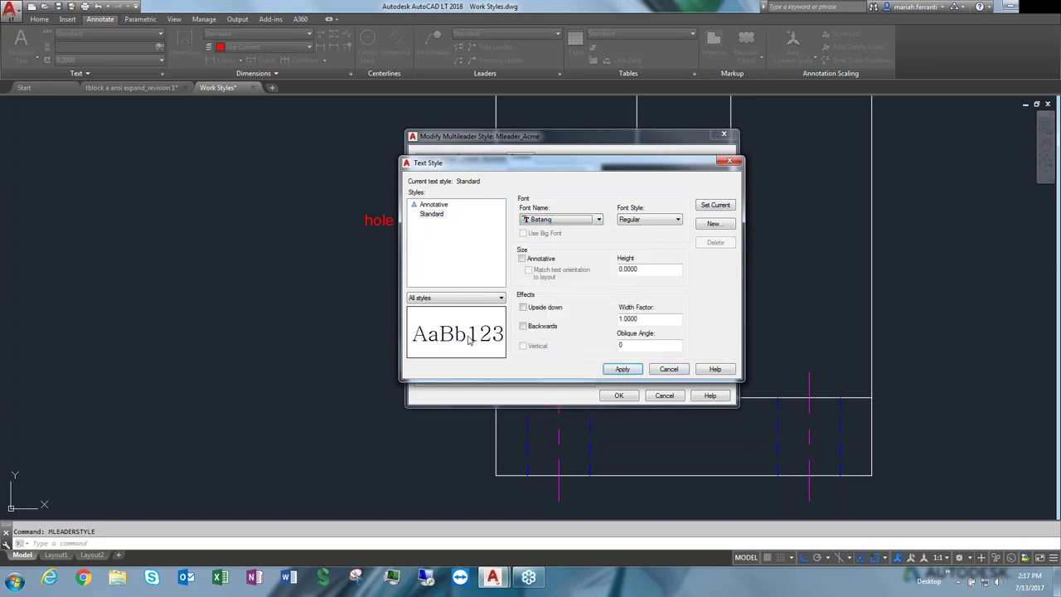
Set the text style's height to 1.0 and apply the change
left_click(649, 270)
left_click_drag(649, 271, 525, 259)
type("1")
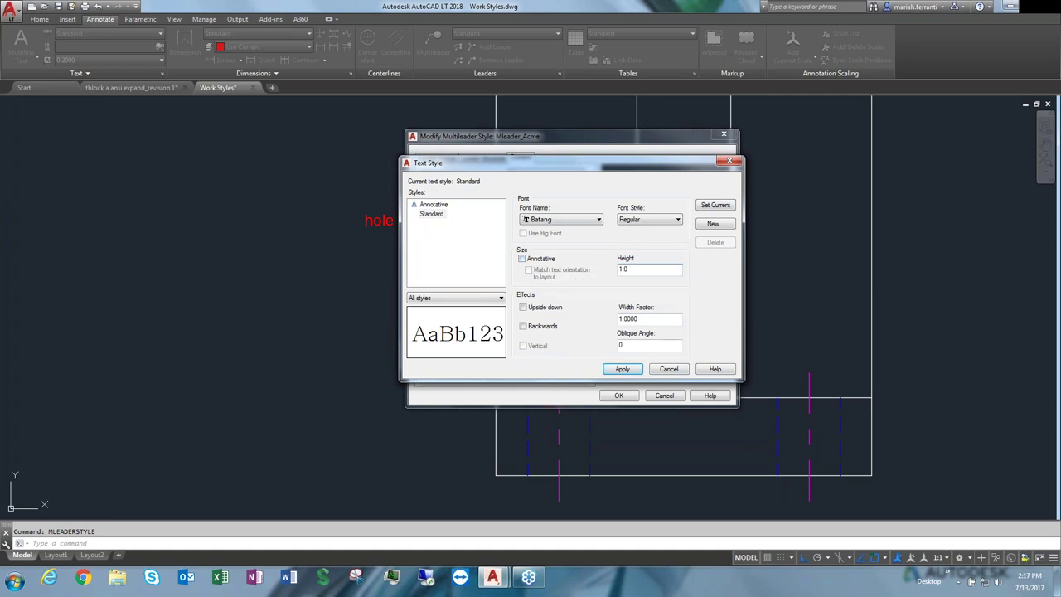
left_click(623, 369)
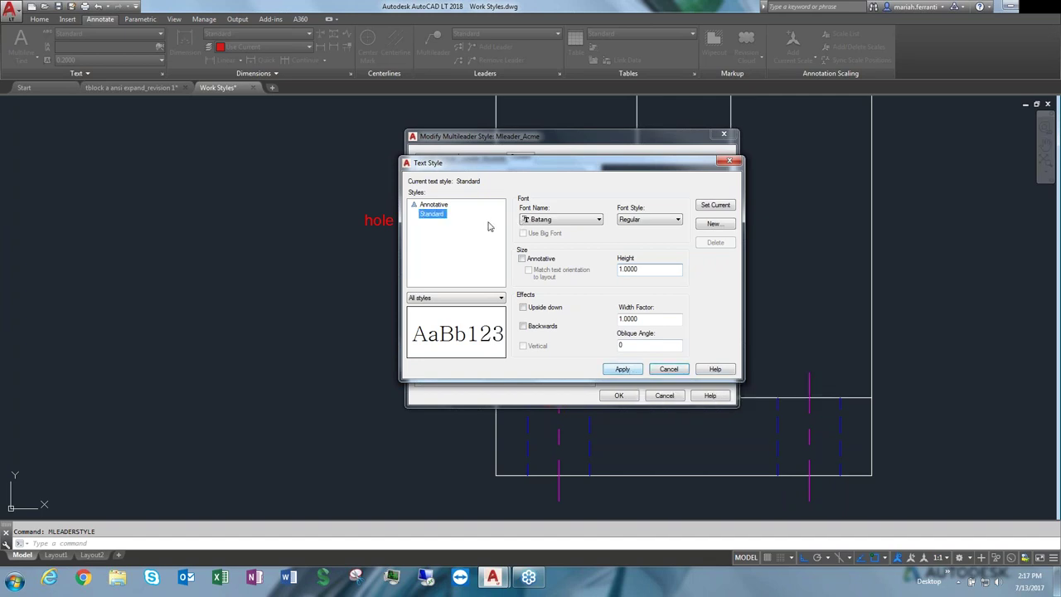
Create a new text style named AMCE, declining to save the pending changes to the Standard style
left_click(713, 223)
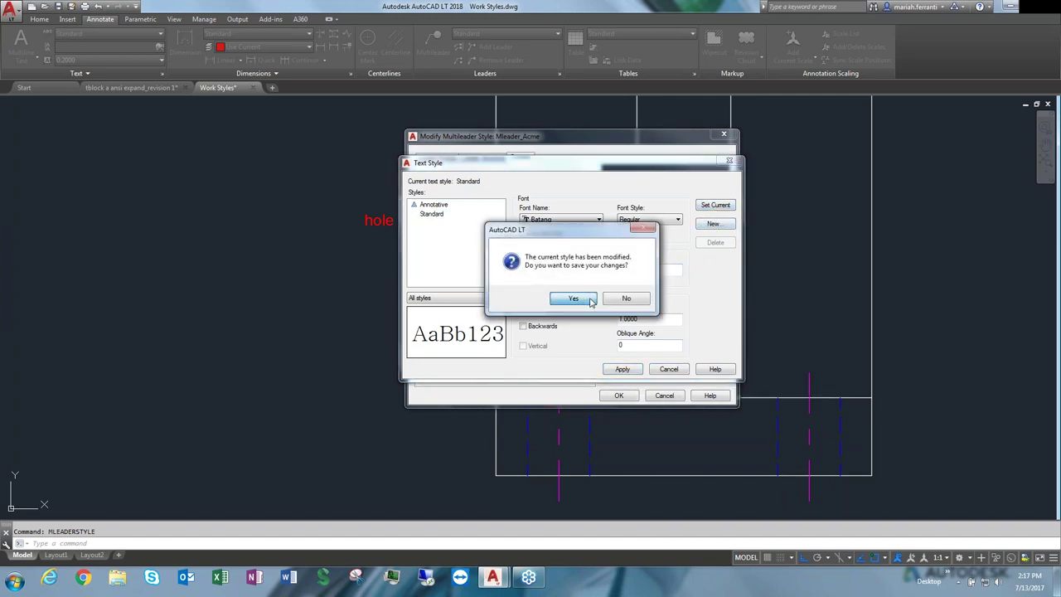
left_click(626, 297)
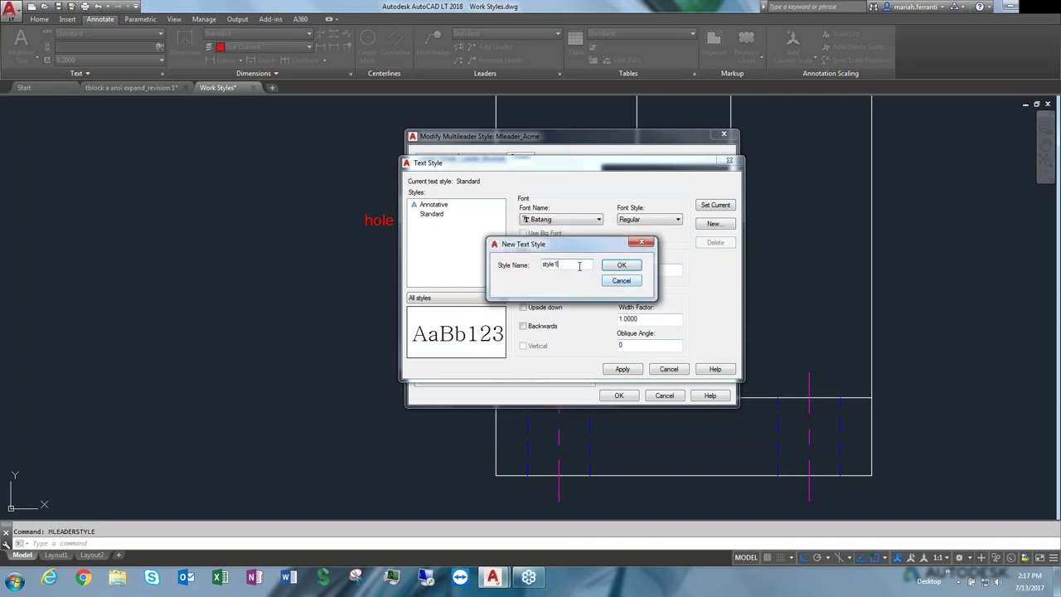
type("AMCE")
left_click(635, 269)
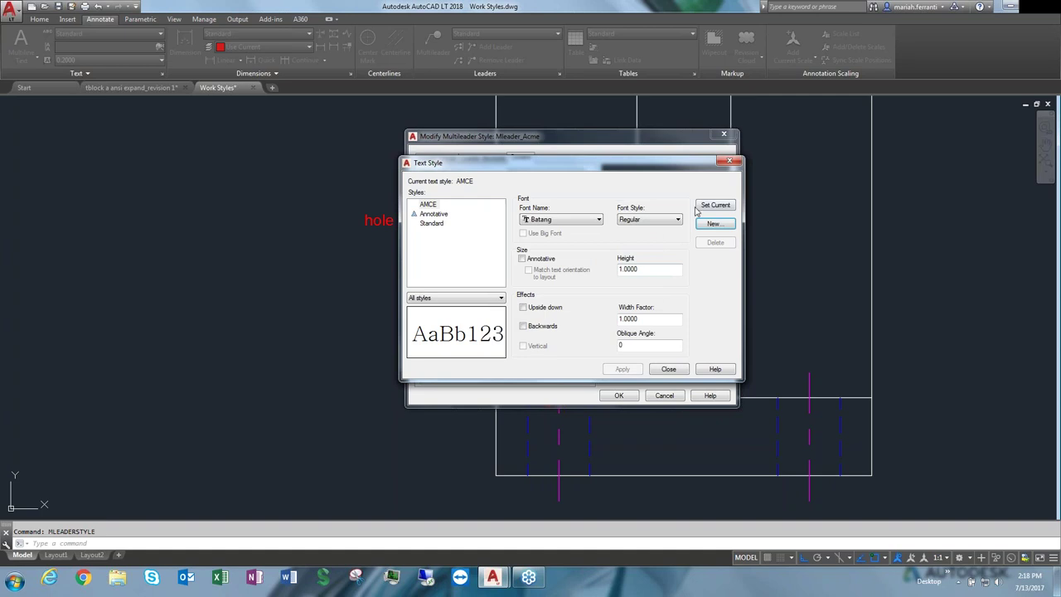
left_click(640, 269)
left_click(669, 369)
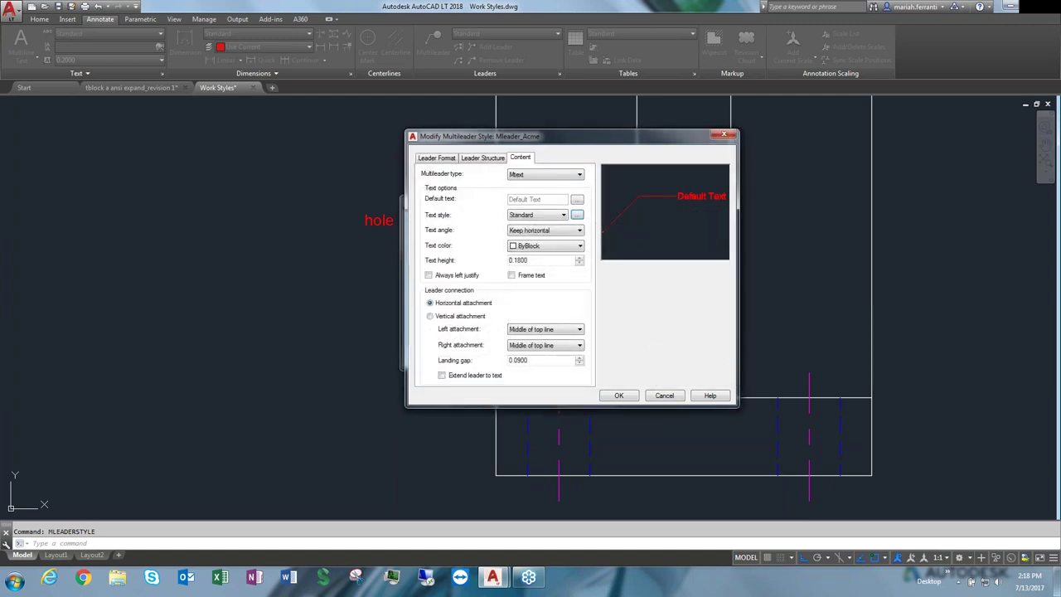
Assign the AMCE text style to the Mleader_Acme multileader content
left_click(549, 215)
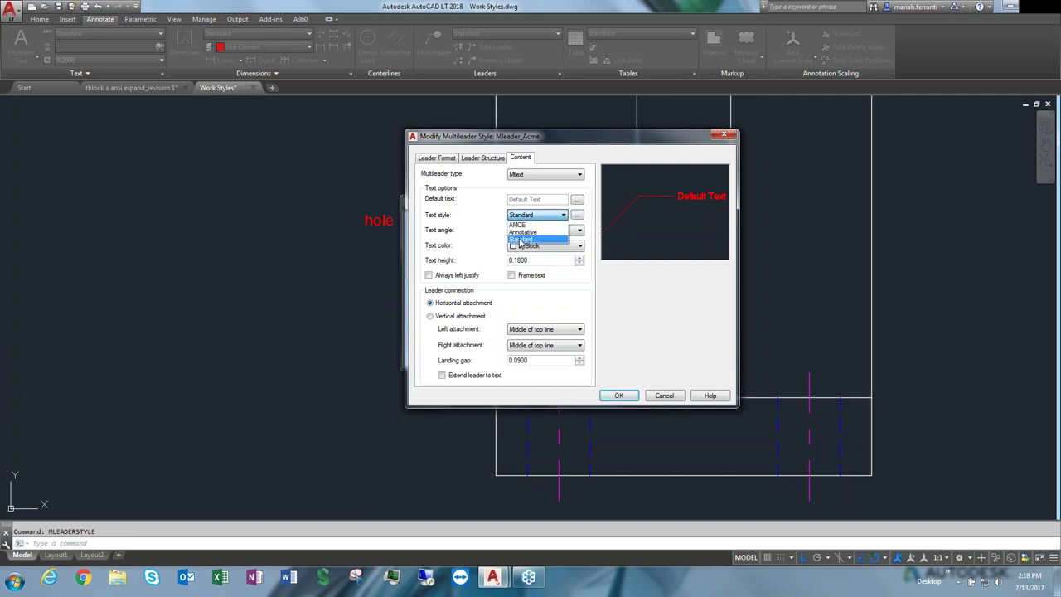
left_click(527, 225)
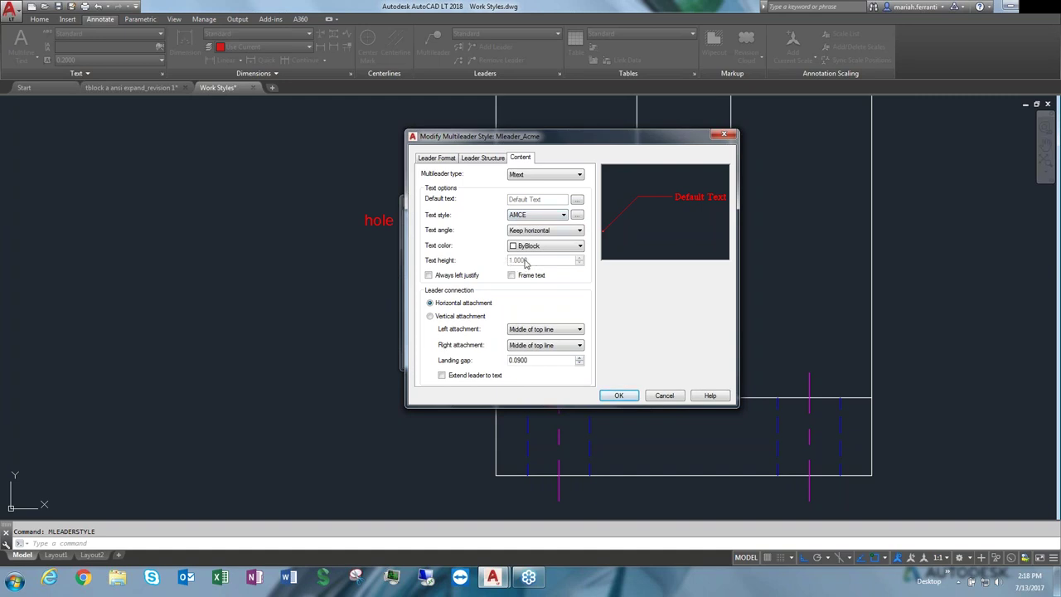
left_click(537, 216)
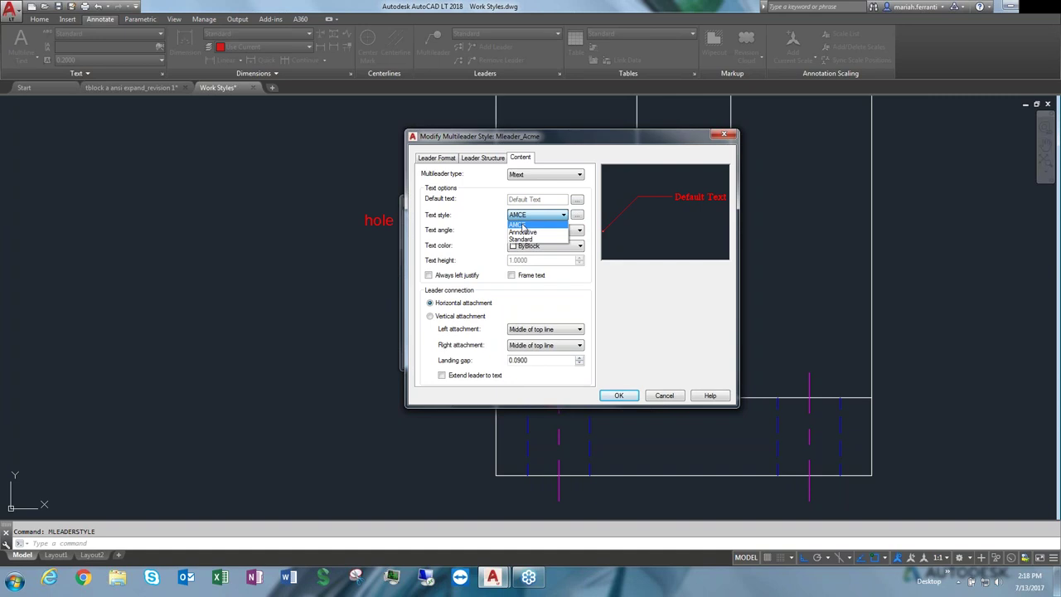
left_click(534, 225)
Set the AMCE text style's height to 0, apply it and return to the multileader content settings
left_click(577, 214)
double_click(648, 268)
type("0")
left_click(640, 369)
left_click(668, 369)
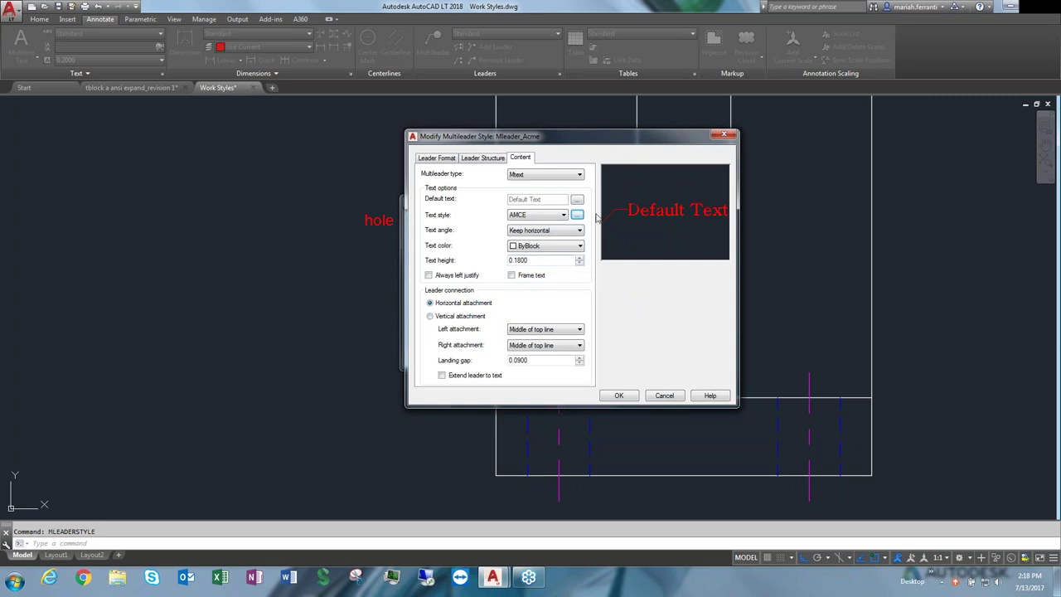
Try vertical attachment for the multileader's leader connection, and return to horizontal attachment with its existing left attachment option
left_click(449, 317)
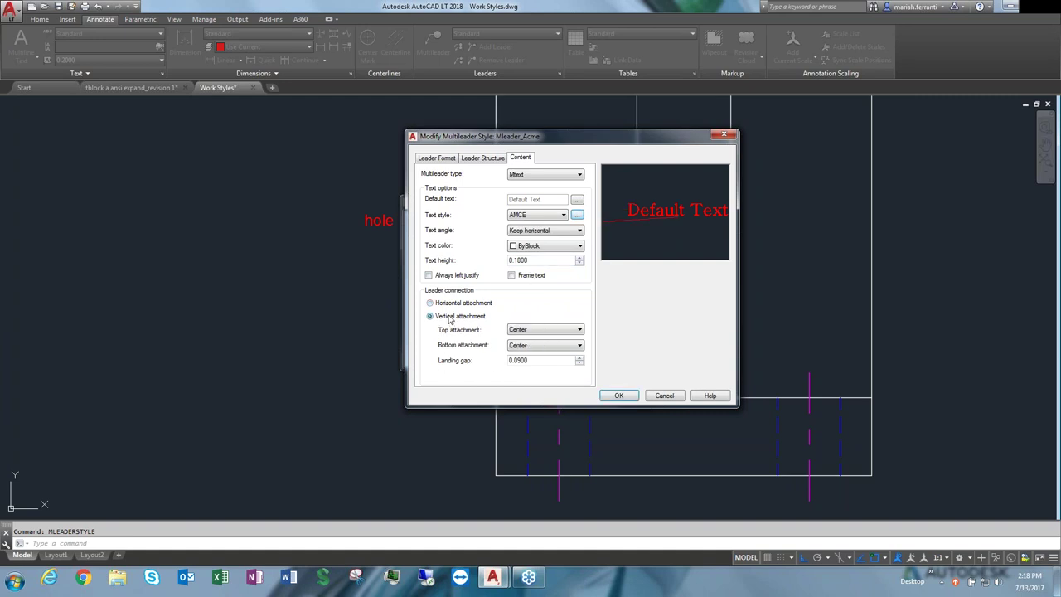
left_click(458, 304)
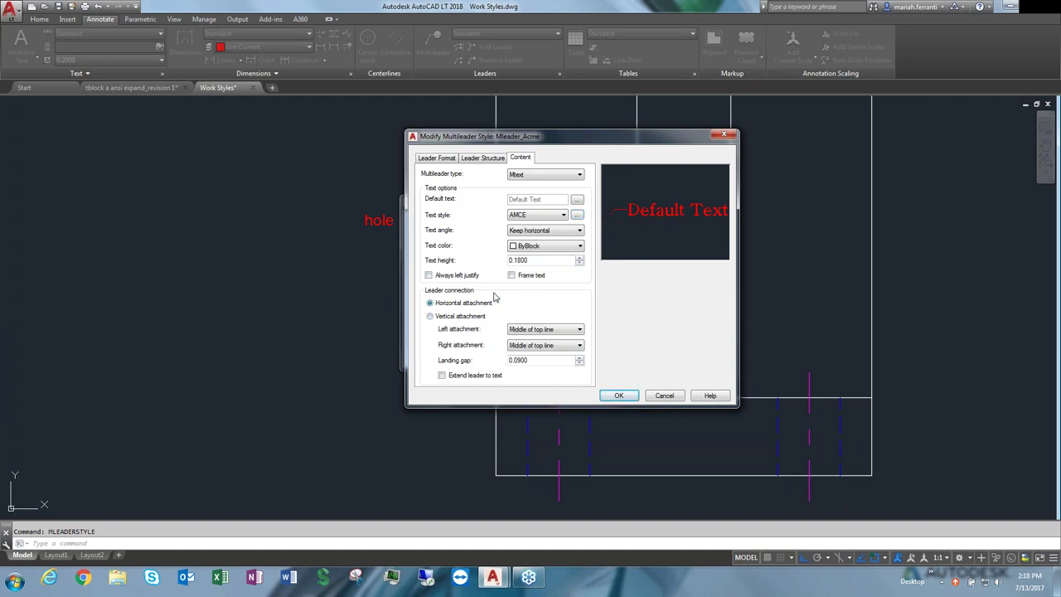
left_click(560, 330)
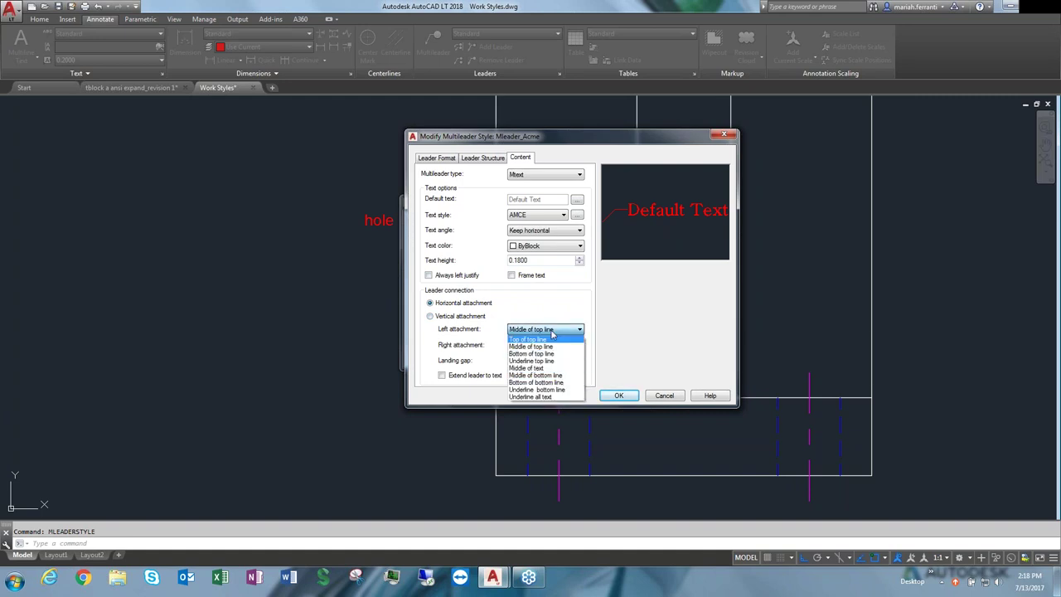
left_click(579, 329)
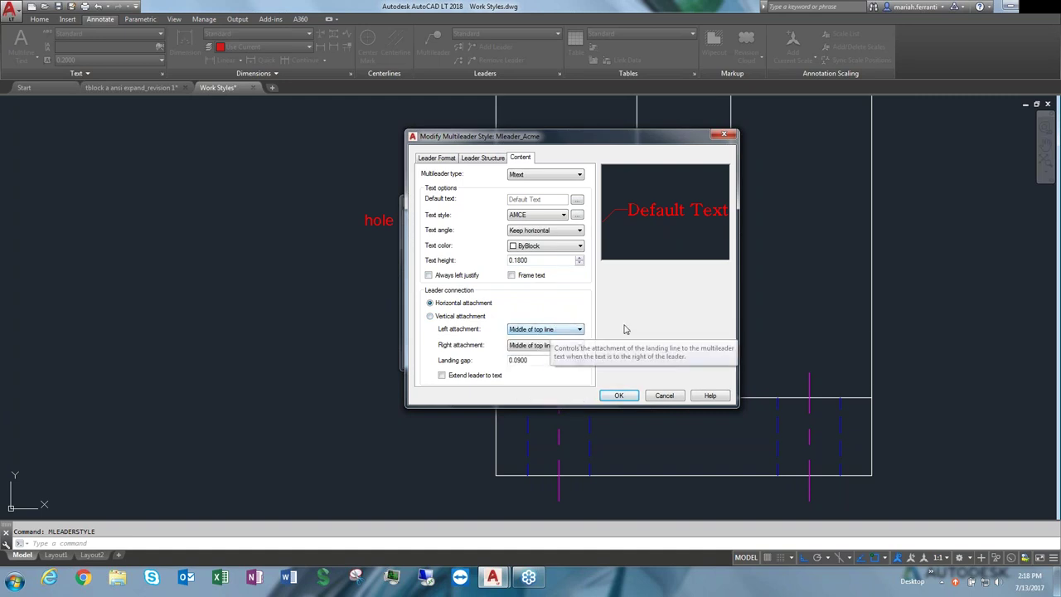
Accept the multileader style changes and make Mleader_Acme the current multileader style
left_click(619, 396)
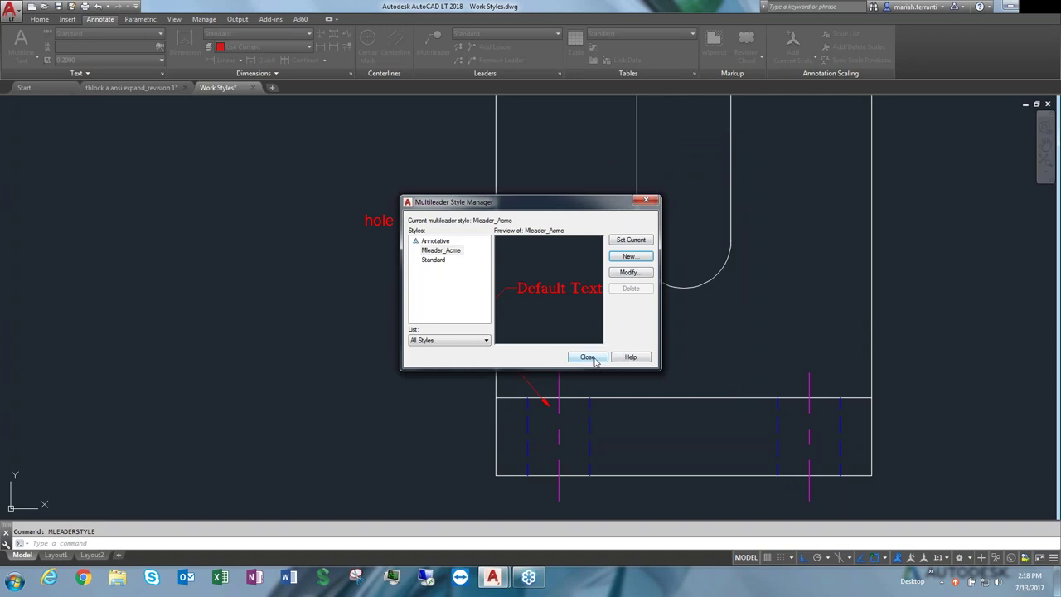
left_click(468, 250)
left_click(617, 242)
left_click(590, 356)
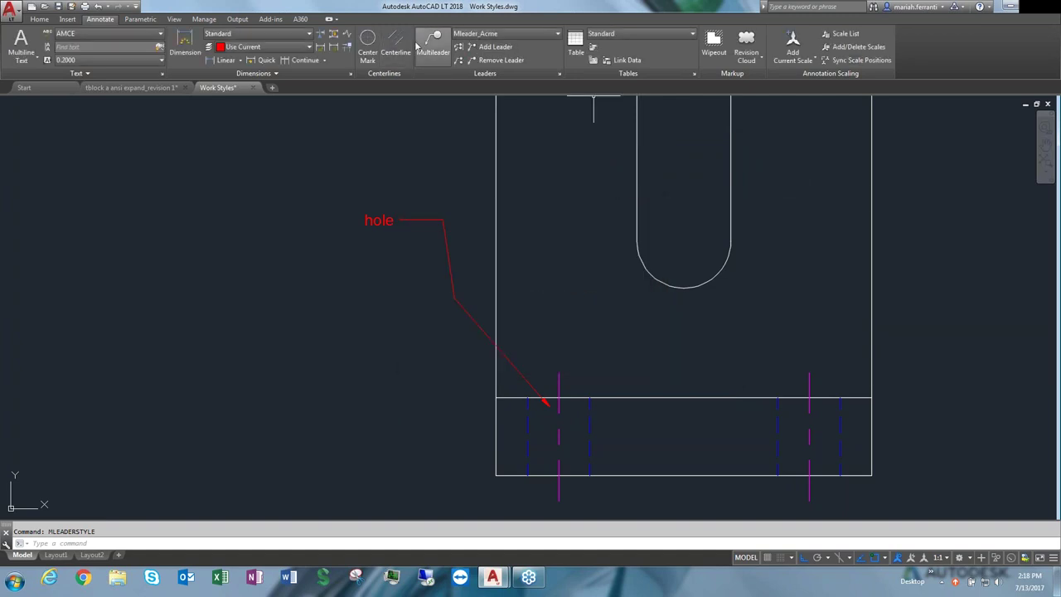
left_click(437, 48)
middle_click_drag(805, 355, 770, 329)
scroll(770, 329, "up", 5)
left_click(563, 324)
scroll(618, 246, "down", 3)
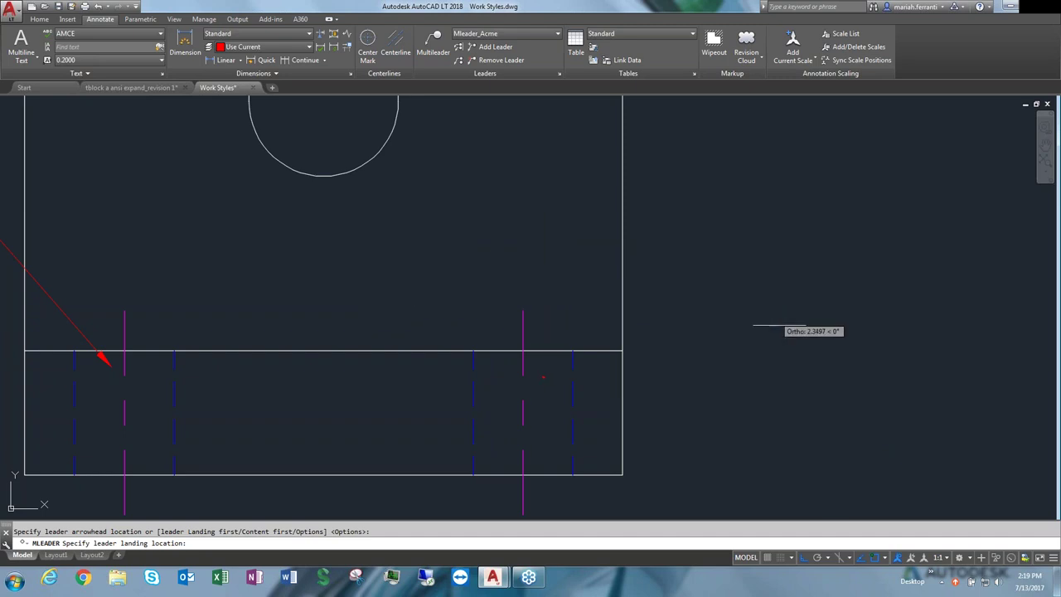
key("Escape")
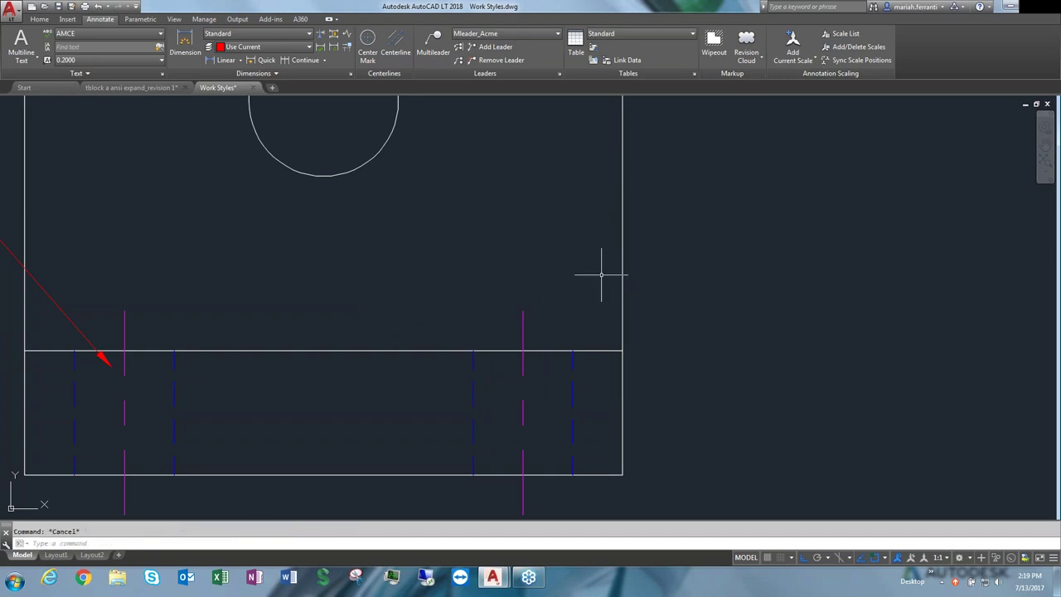
Modify the Mleader_Acme style to remove its first segment angle constraint
left_click(514, 33)
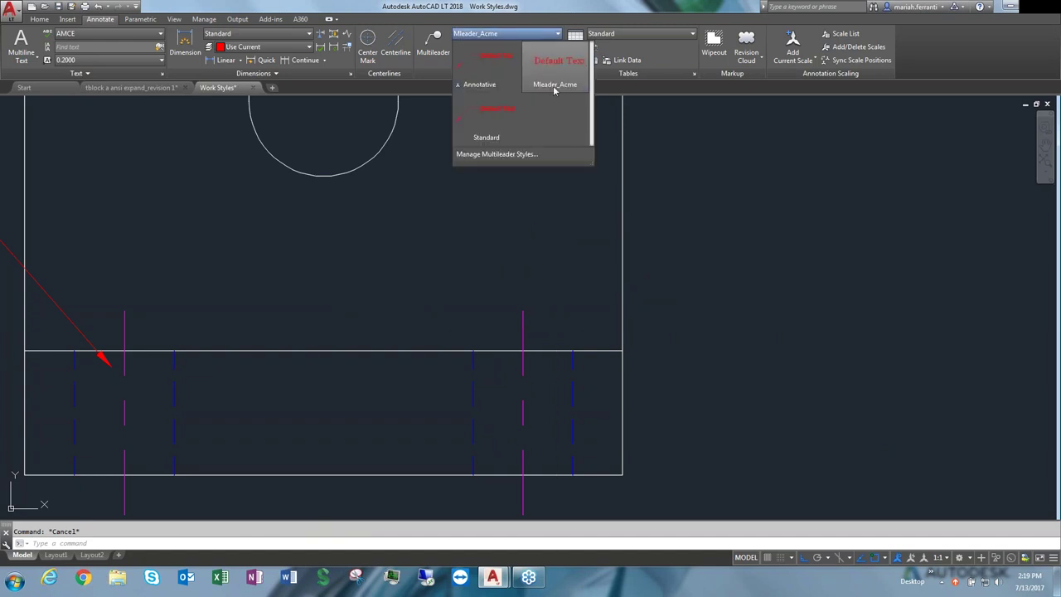
left_click(513, 155)
left_click(645, 272)
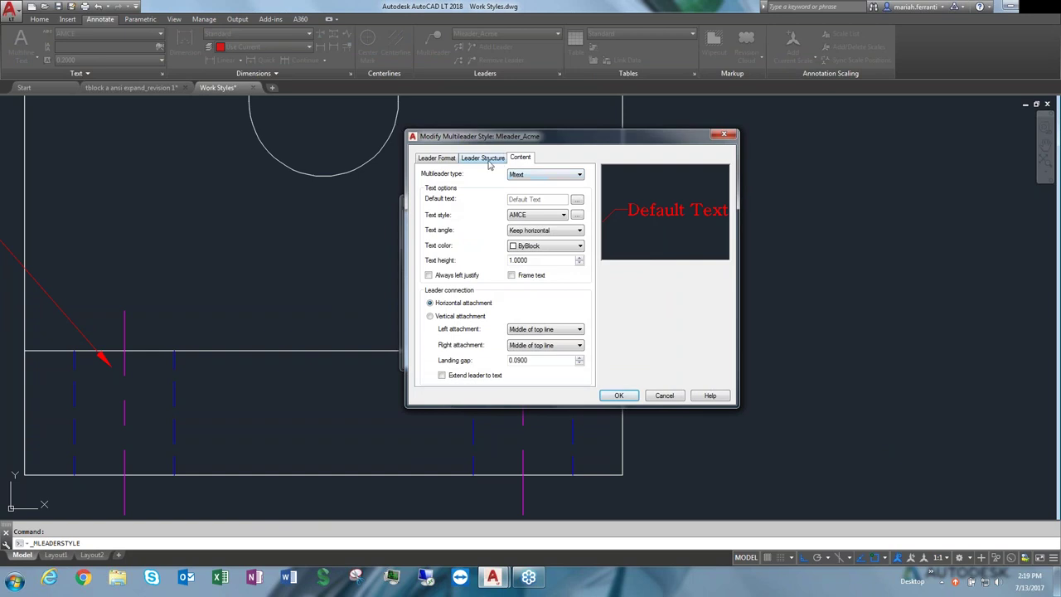
left_click(487, 159)
left_click(470, 200)
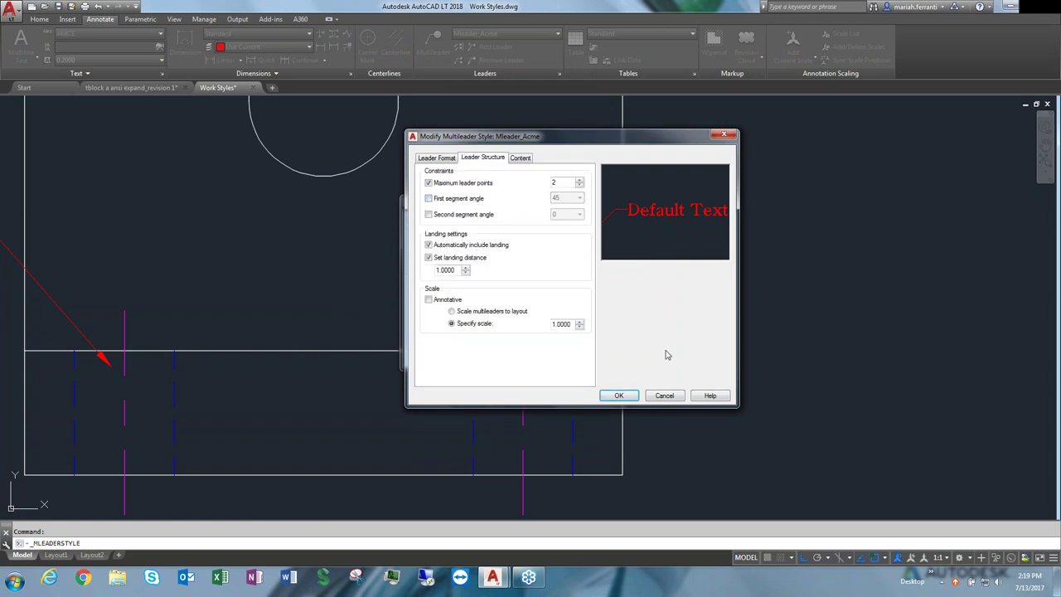
left_click(627, 396)
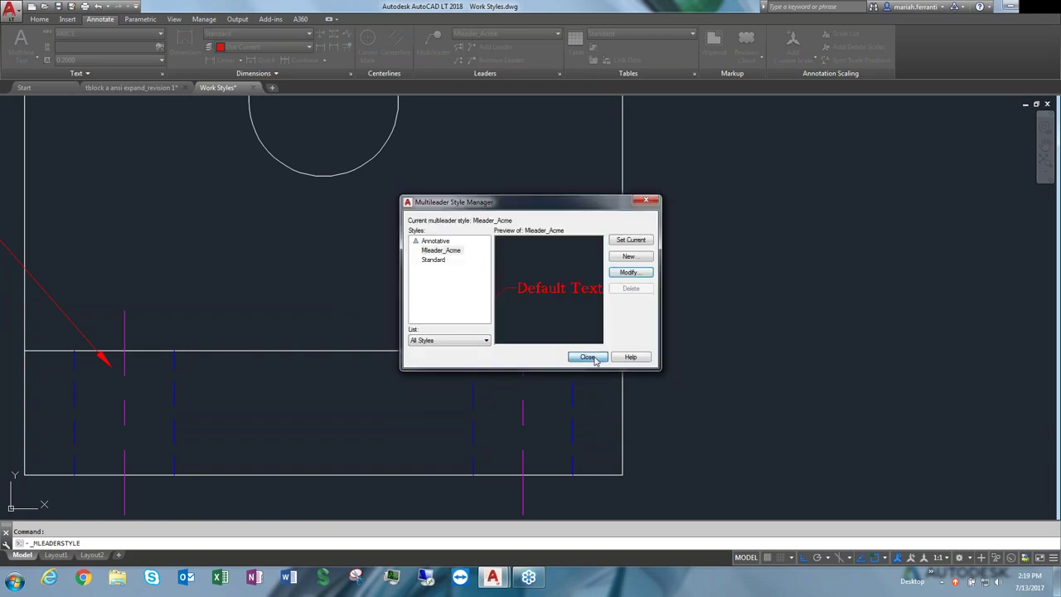
left_click(588, 357)
Draw a multileader from the base's right-hand hole to a landing outside the part's right edge, with Ortho off
left_click(433, 45)
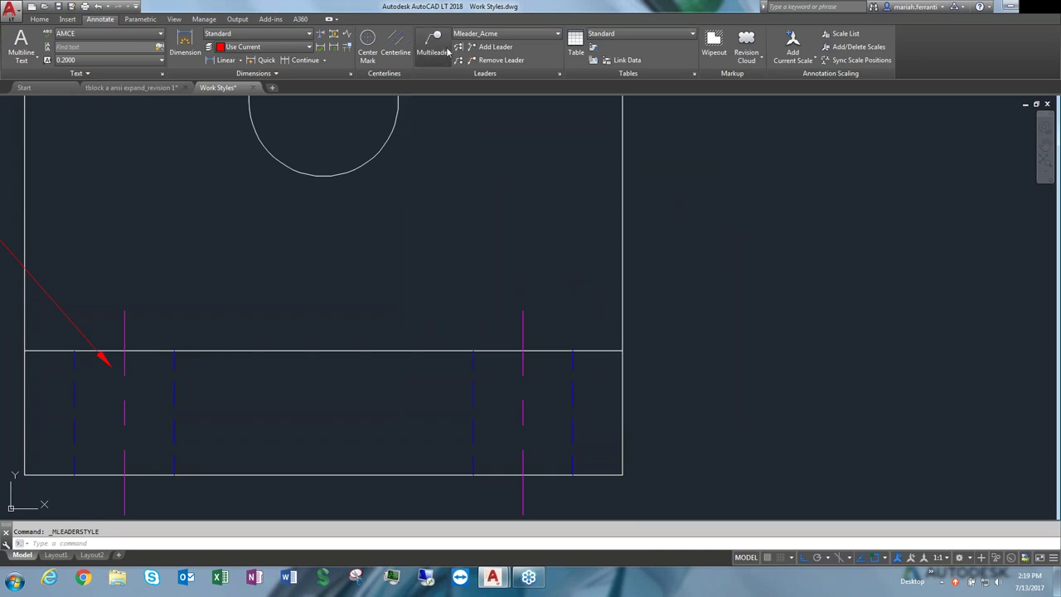
left_click(554, 383)
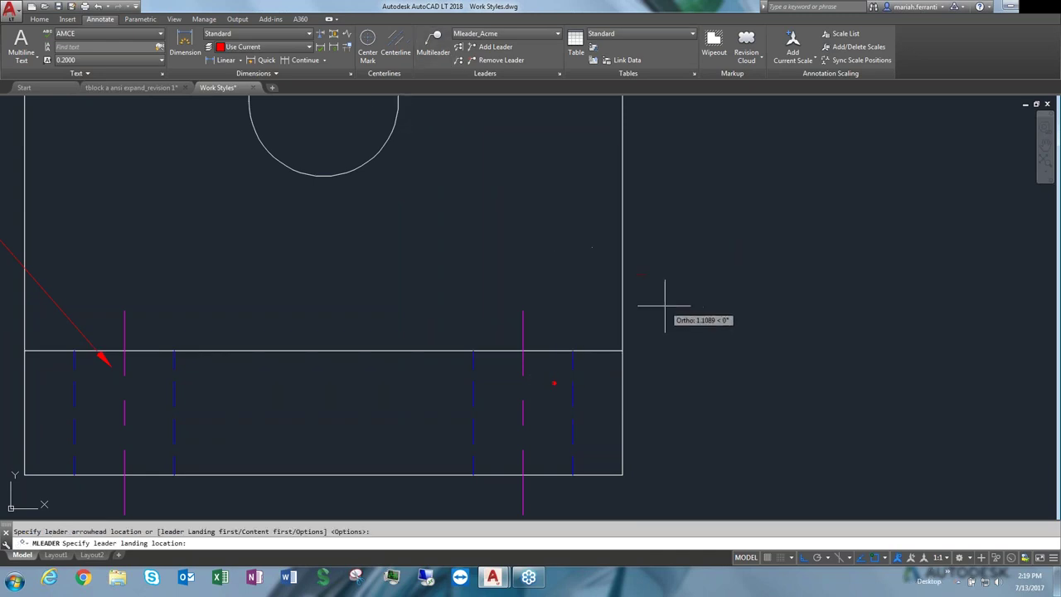
key("F8")
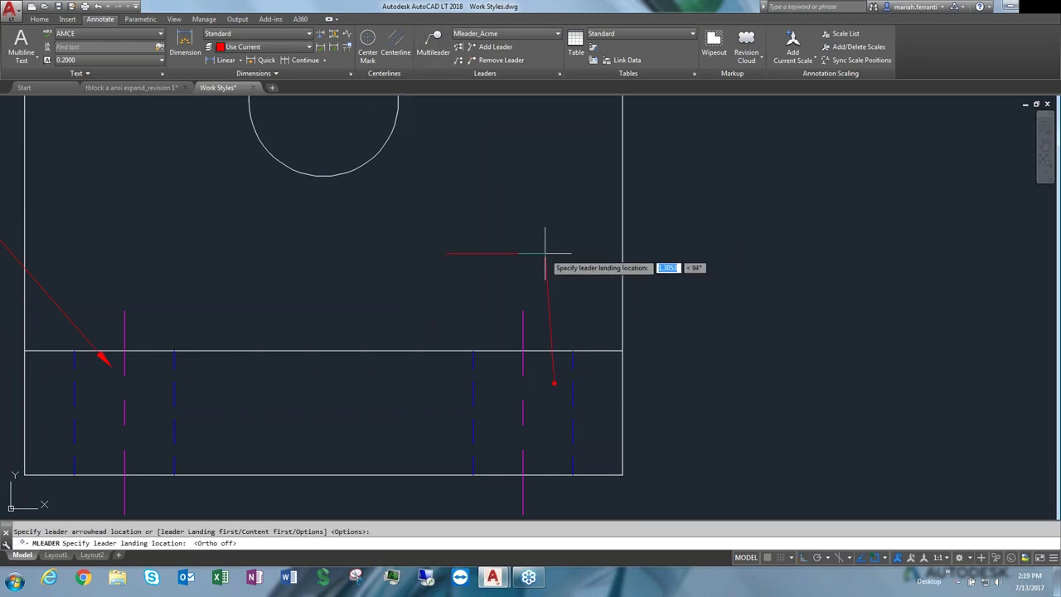
scroll(690, 288, "down", 2)
middle_click_drag(655, 292, 578, 284)
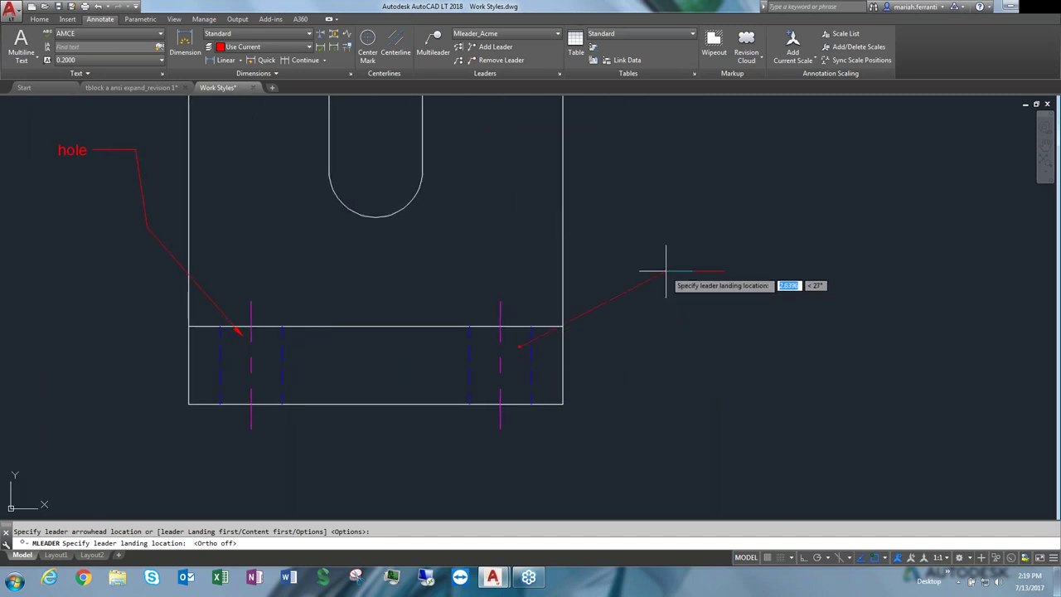
left_click(622, 256)
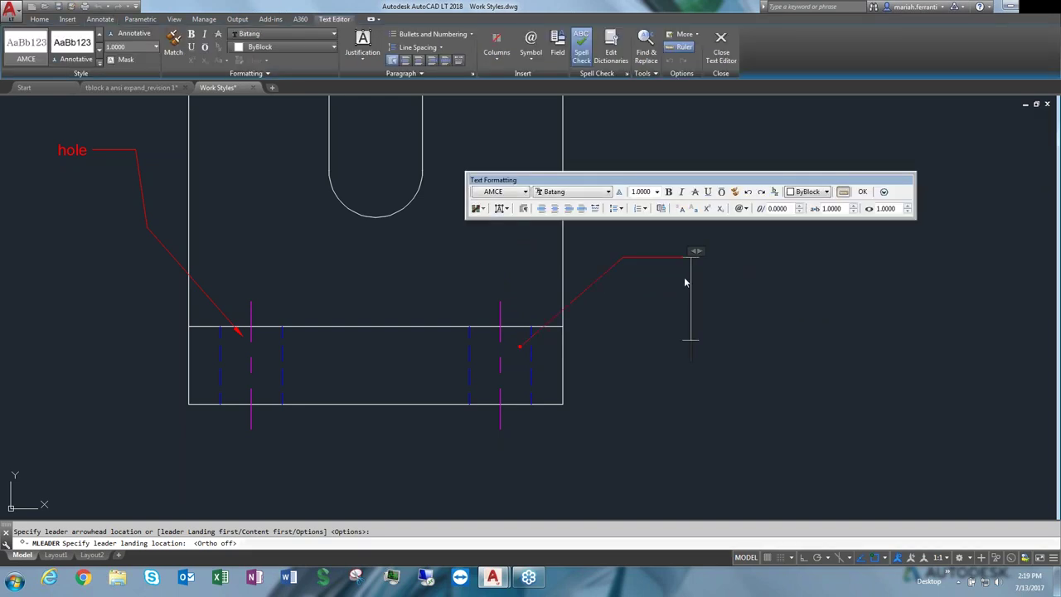
Enter "hole" as the new multileader's text and finish the callout
type("hole")
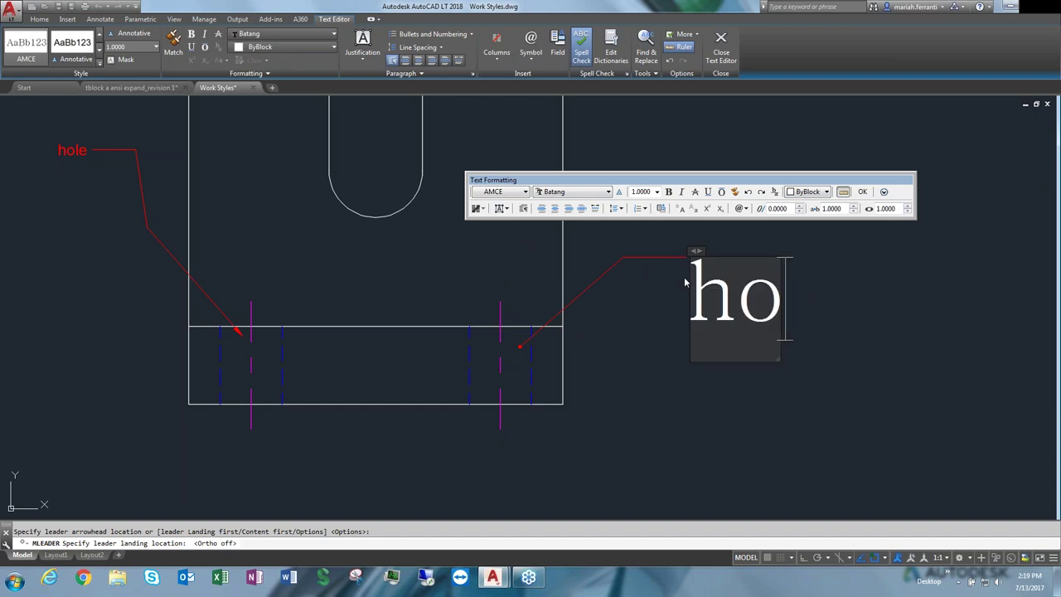
key("Return")
key("Return")
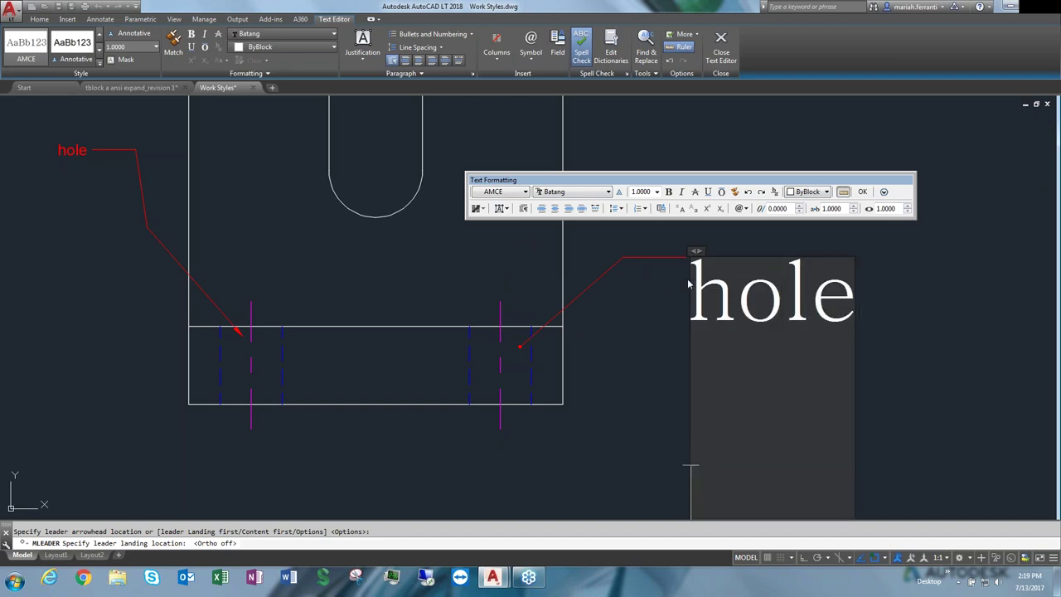
left_click(935, 357)
scroll(782, 324, "down", 4)
middle_click_drag(782, 324, 691, 308)
scroll(690, 339, "up", 2)
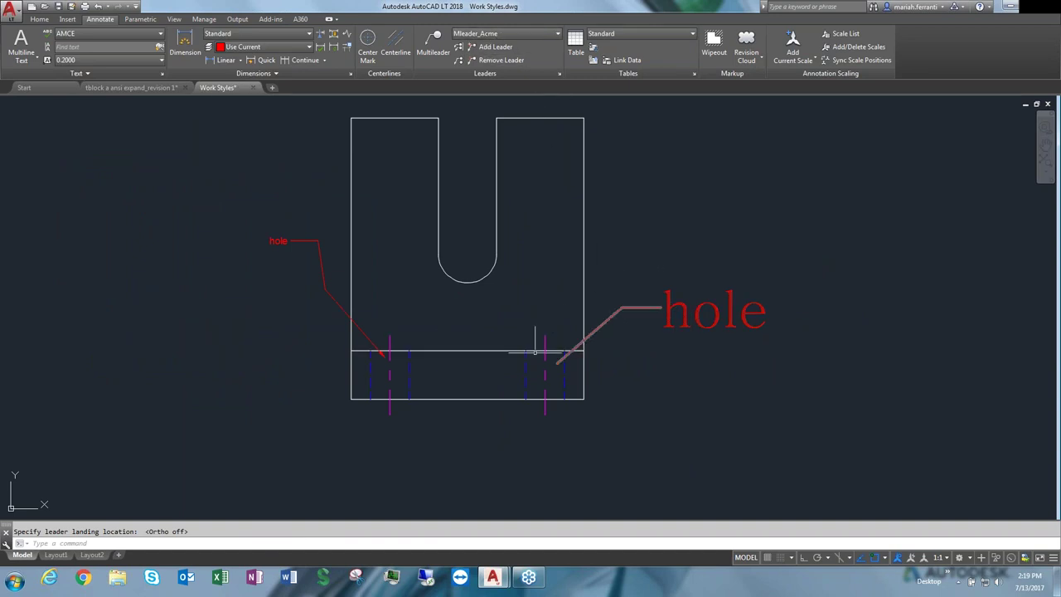
Erase the smaller "hole" callout beside the part's left edge
left_click(308, 280)
left_click(206, 186)
key("Delete")
Add leaders to the remaining "hole" callout, pointing to the base's left hole, the slot's rounded end and the empty area above the text
left_click(482, 49)
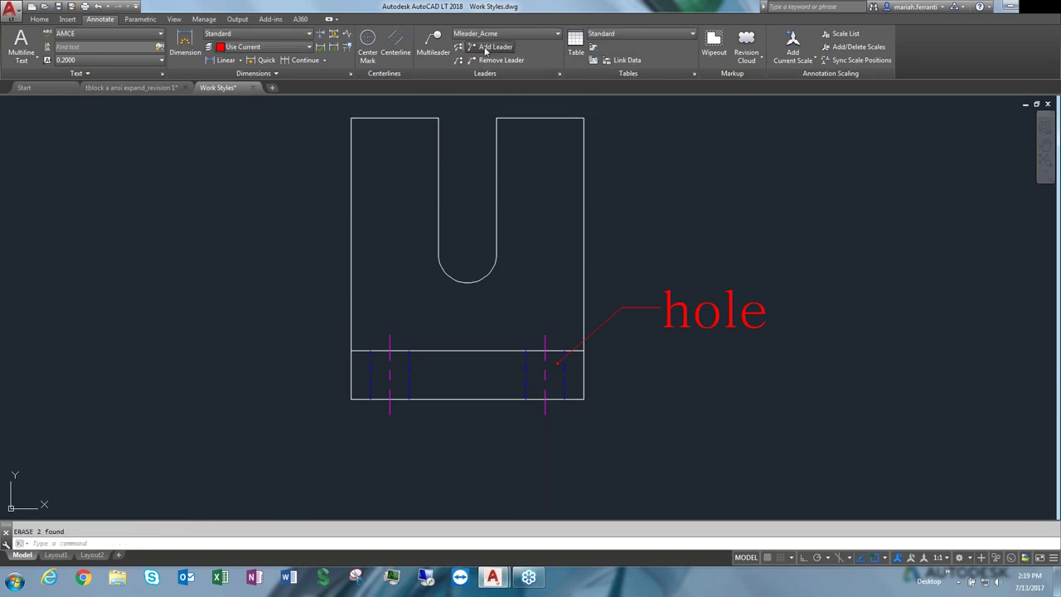
left_click(623, 307)
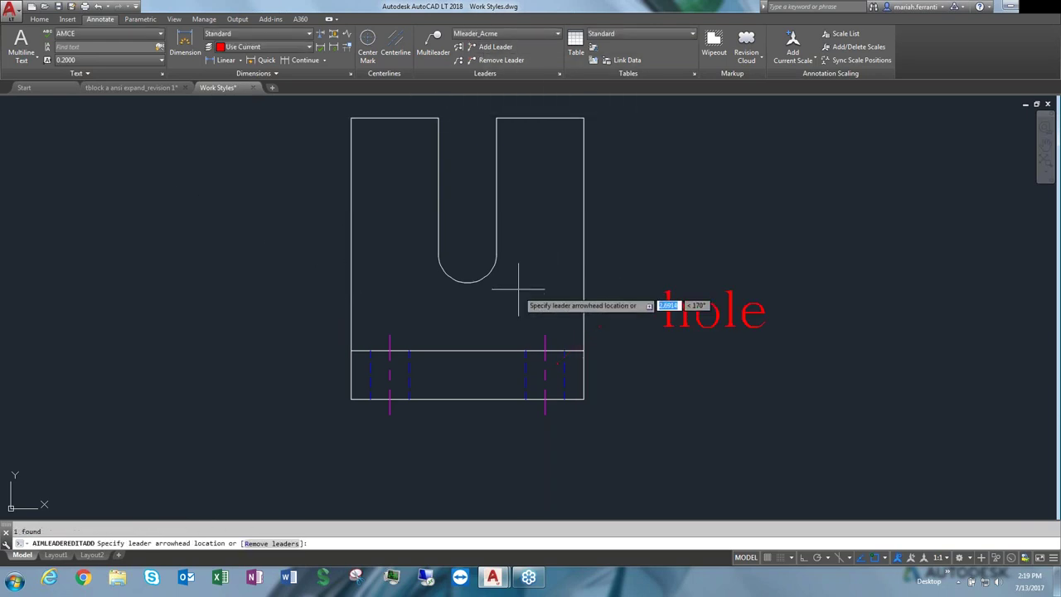
scroll(398, 352, "up", 6)
scroll(451, 267, "down", 6)
scroll(422, 292, "up", 2)
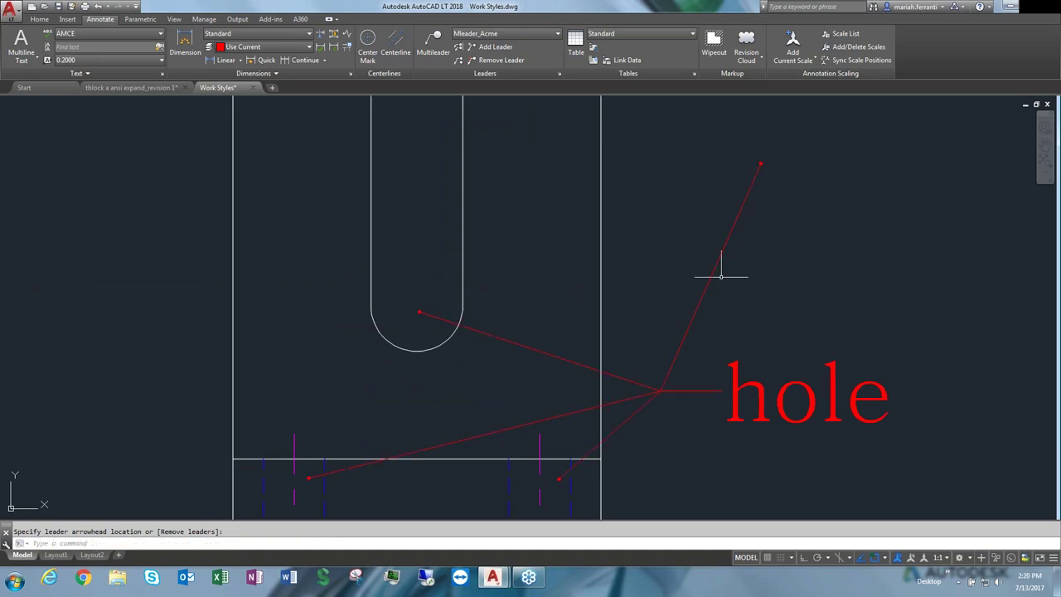
Remove the leaders pointing to the slot and to the empty area from the "hole" multileader
scroll(525, 310, "down", 4)
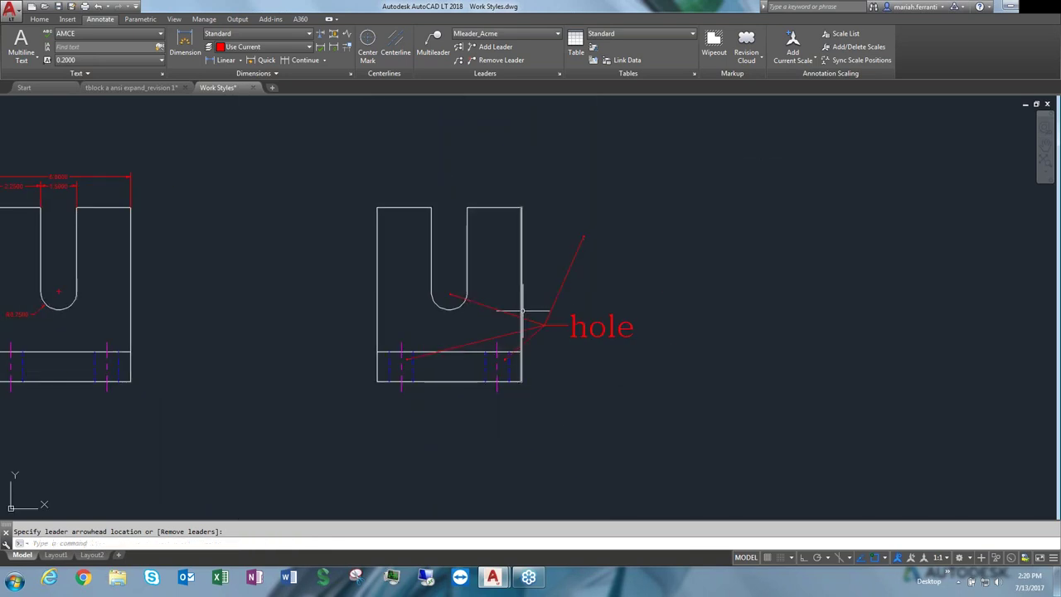
left_click(513, 62)
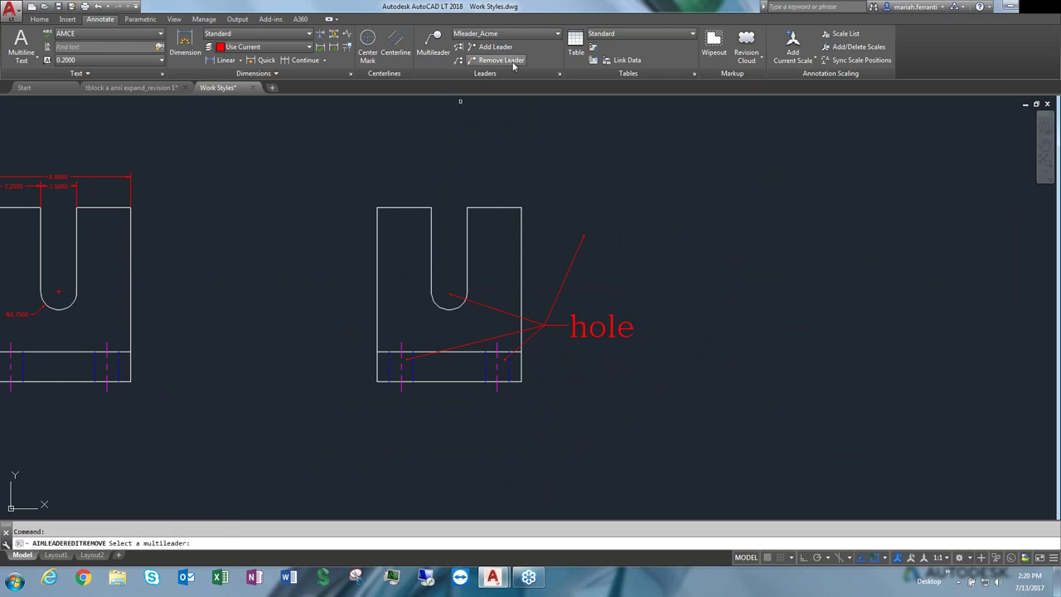
left_click(568, 271)
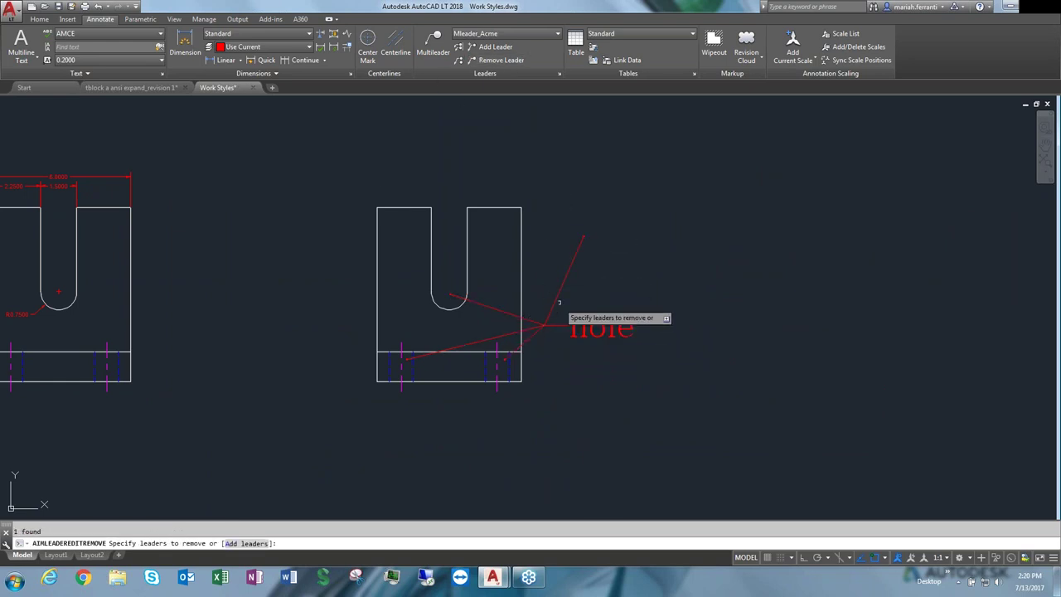
left_click(560, 292)
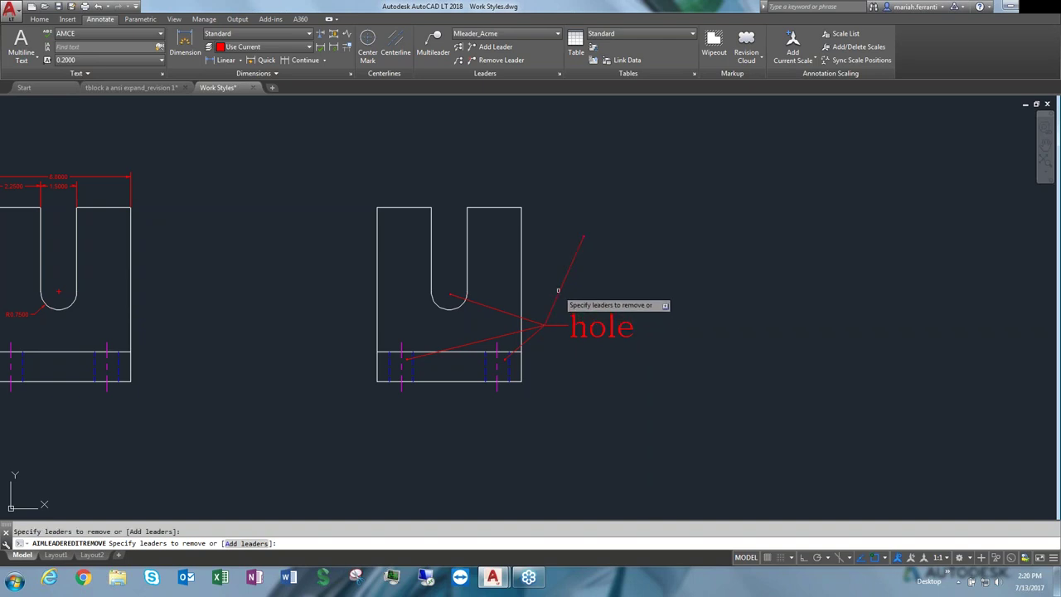
key("Return")
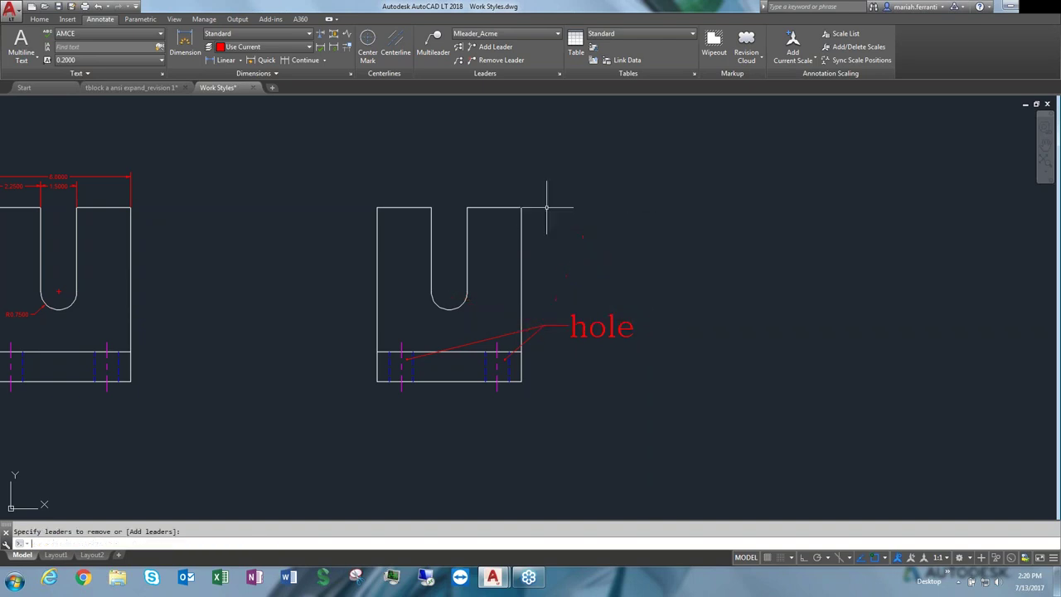
Copy the "hole" multileader three times above the original, with the text of the copies horizontally staggered
scroll(527, 397, "down", 2)
scroll(535, 361, "up", 2)
key("Escape")
left_click(578, 391)
left_click(565, 354)
type("co")
key("Return")
left_click(623, 288)
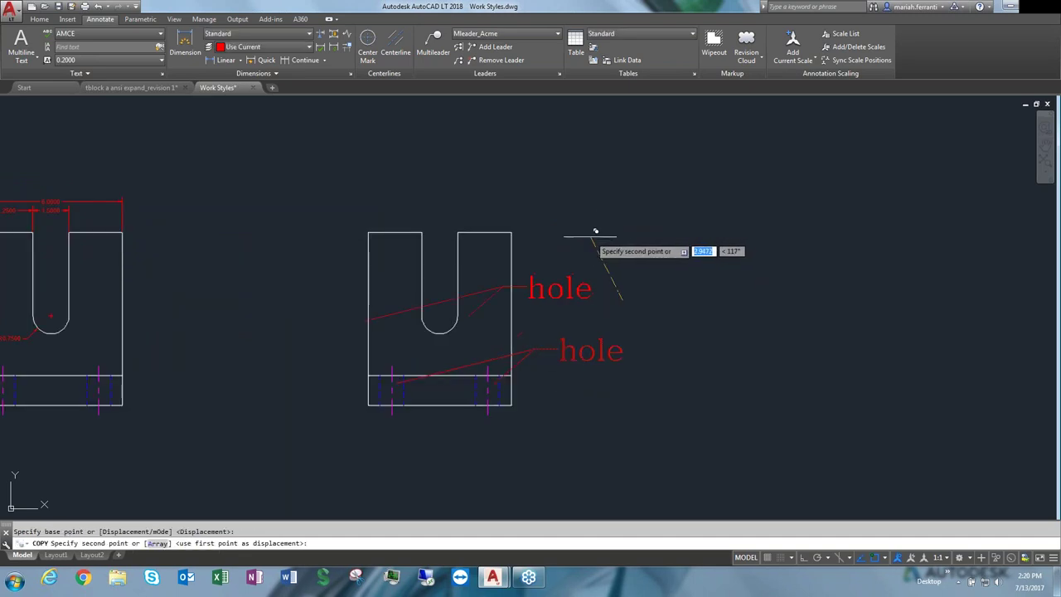
left_click(588, 226)
left_click(625, 171)
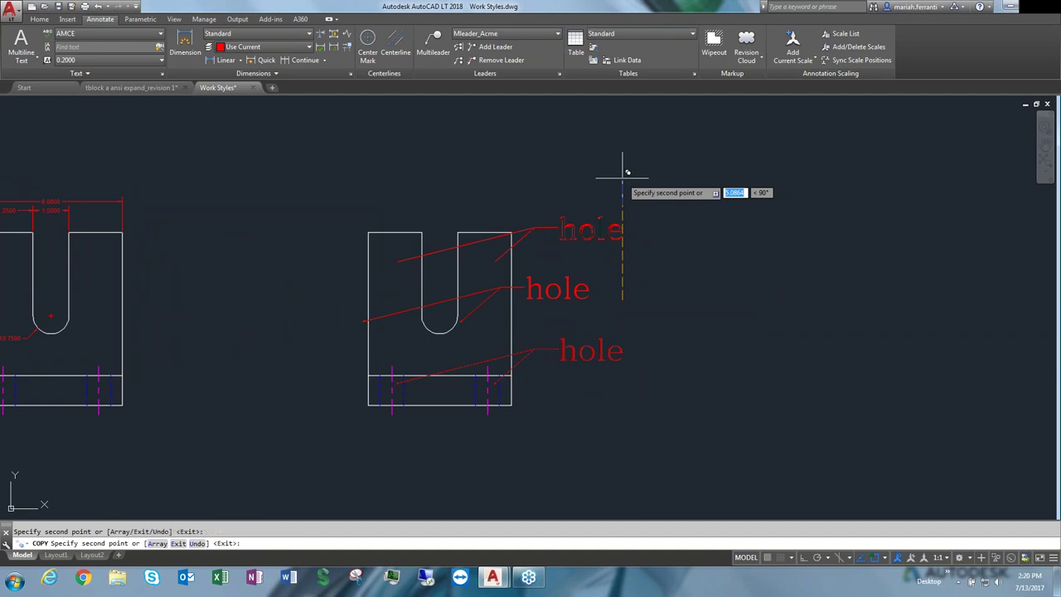
left_click(568, 127)
key("Escape")
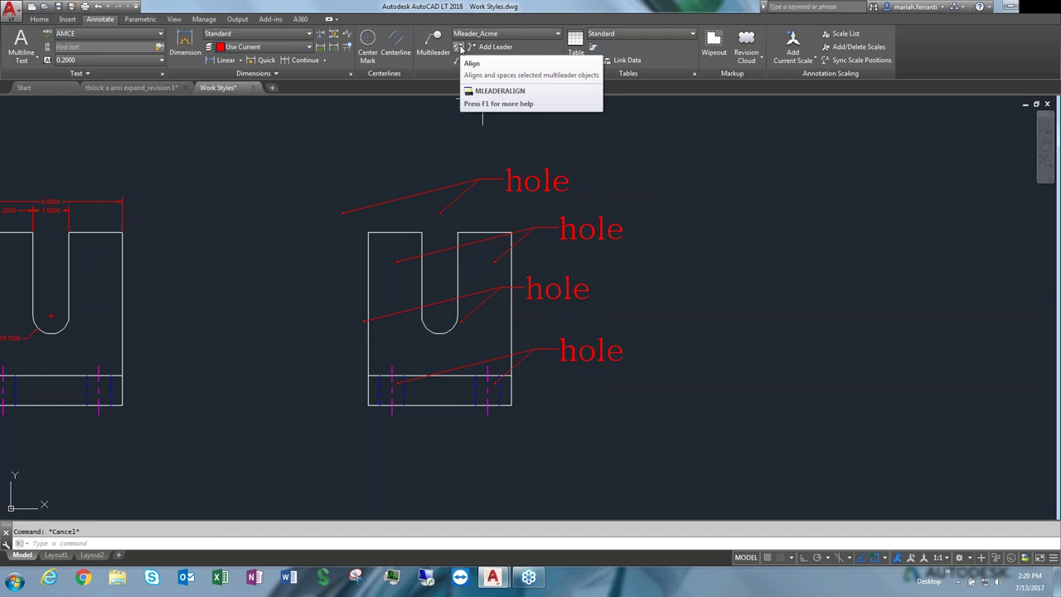
Align all four "hole" multileaders vertically to the lowest one, with Ortho on
left_click(461, 50)
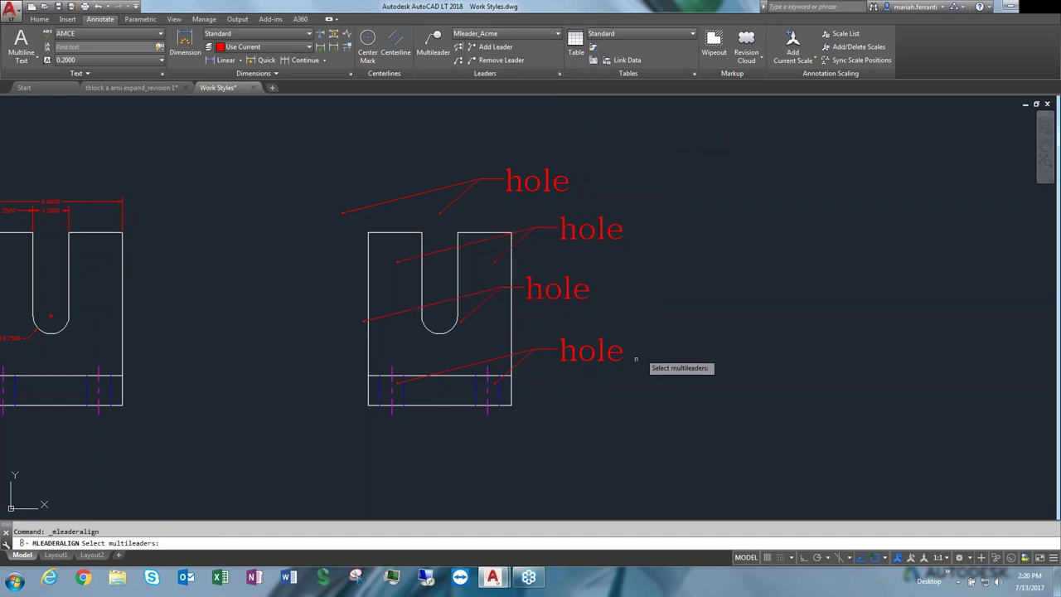
left_click(653, 394)
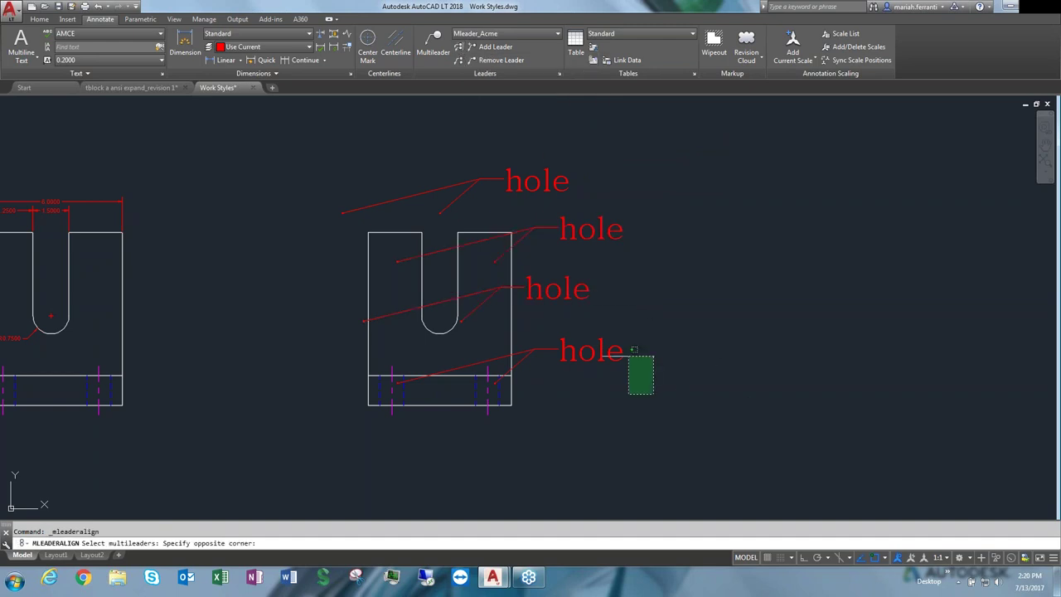
left_click(533, 163)
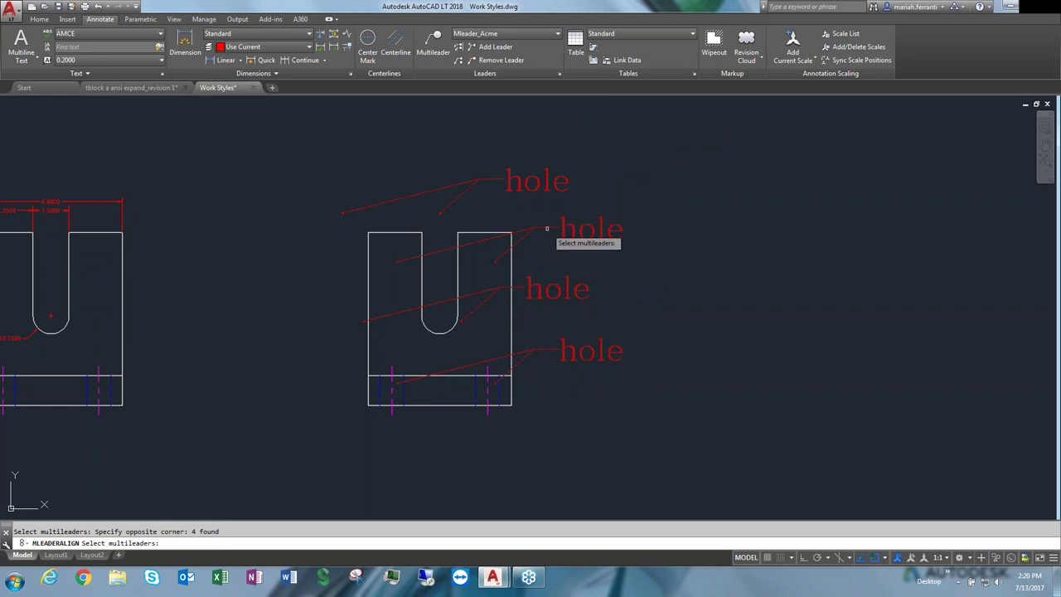
key("Return")
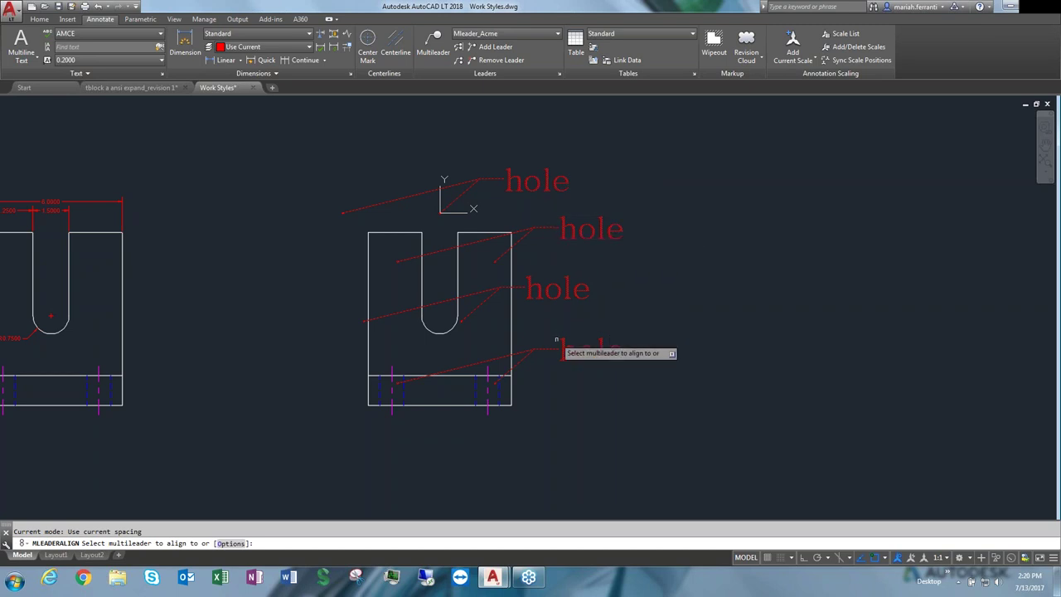
left_click(556, 351)
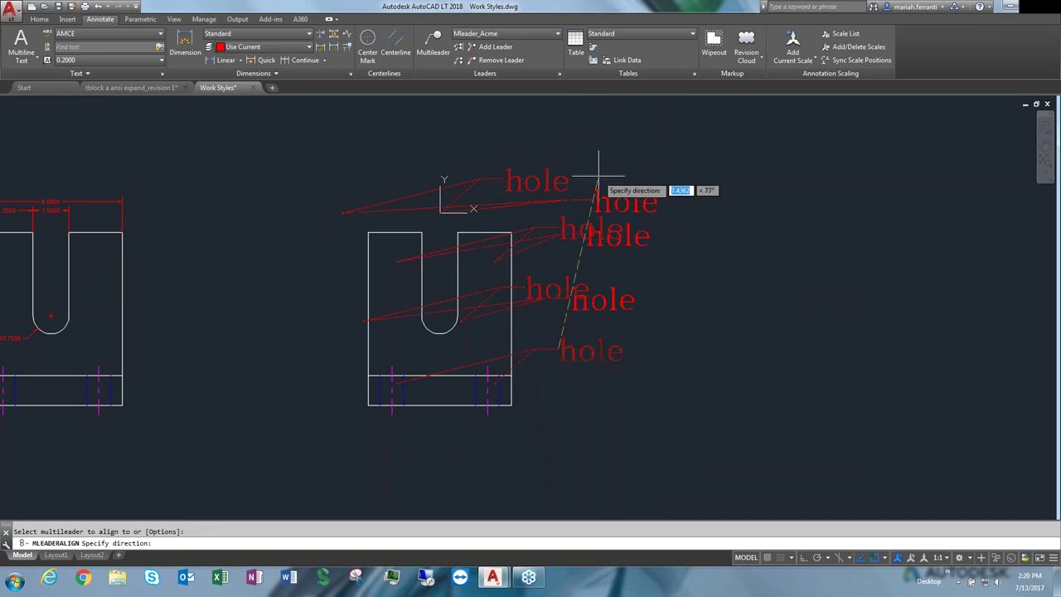
key("F8")
left_click(560, 147)
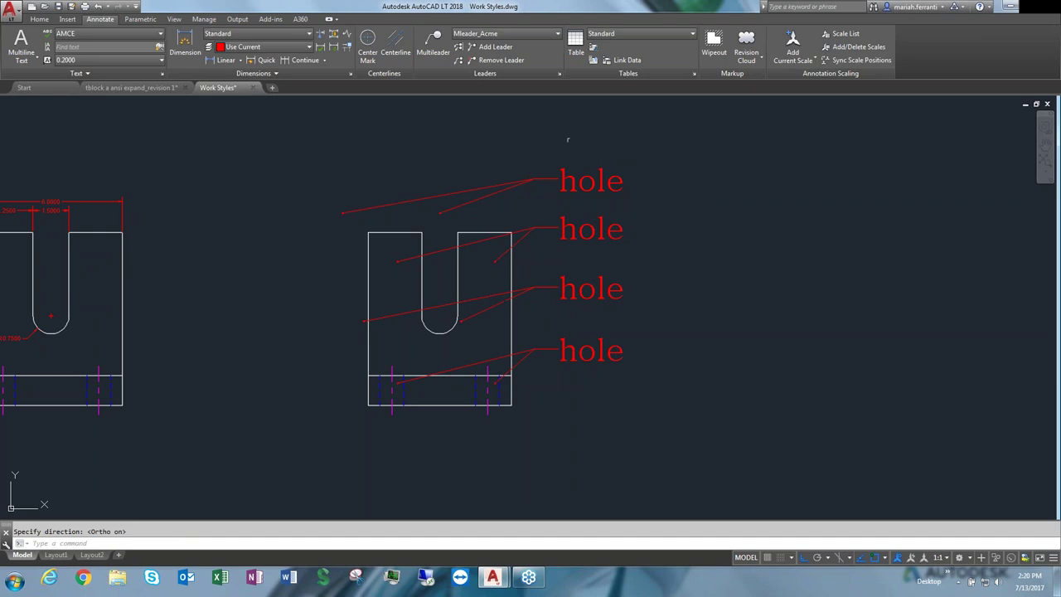
scroll(634, 230, "down", 3)
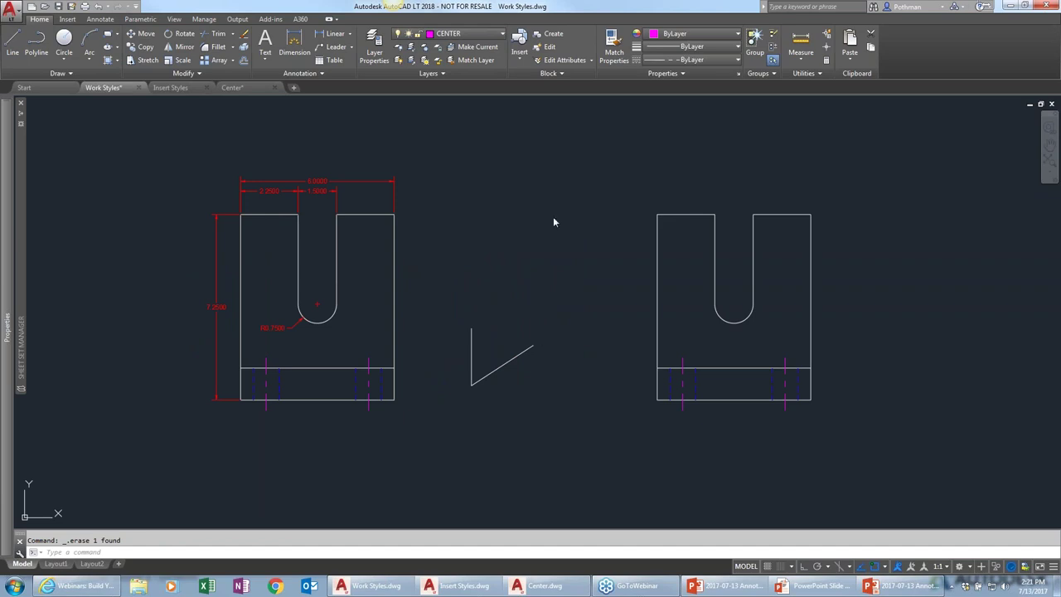
Start a new drawing from the acadlt.dwt template
left_click(101, 19)
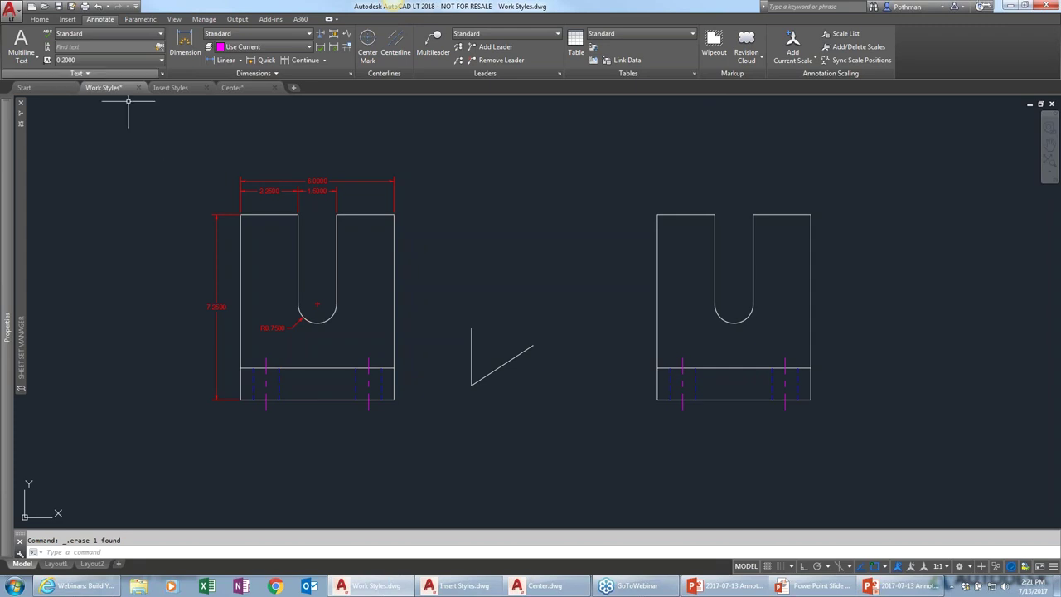
left_click(32, 7)
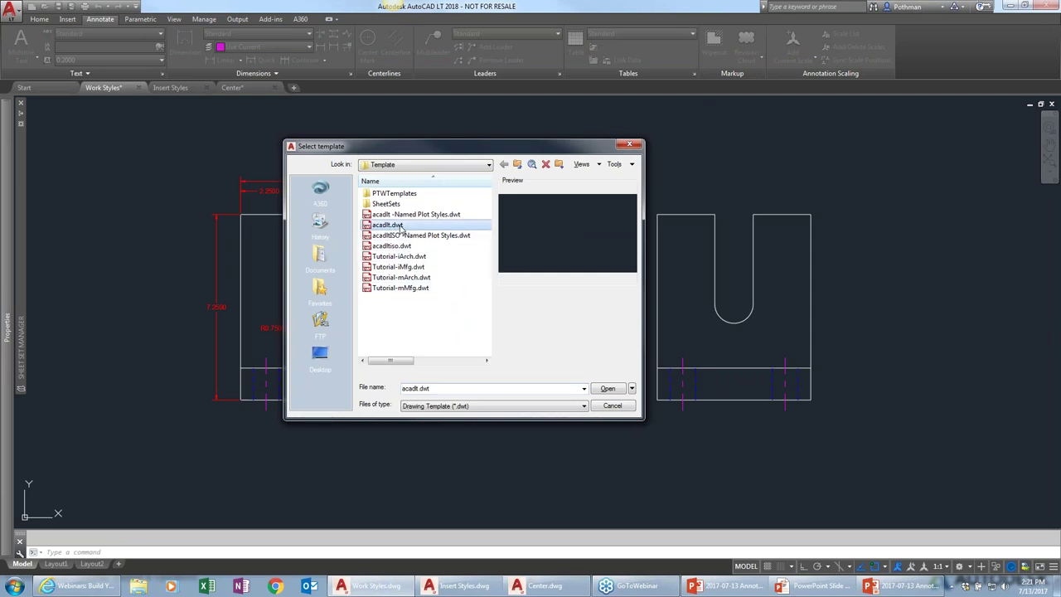
left_click(607, 390)
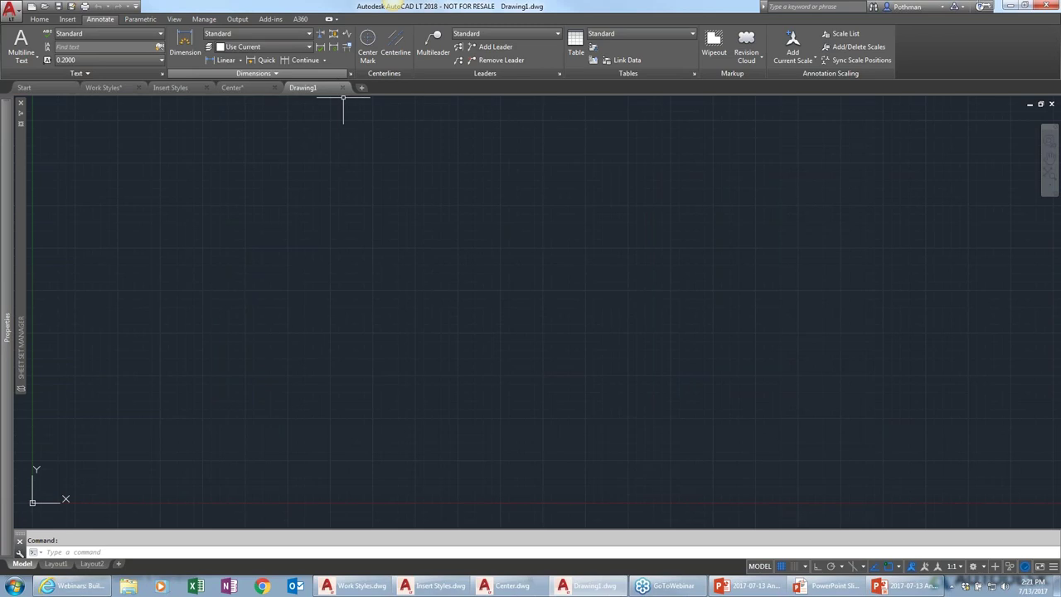
Open the Dimension Style Manager in several ways, including the DIMSTYLE command, and close it each time without changing a style
left_click(310, 34)
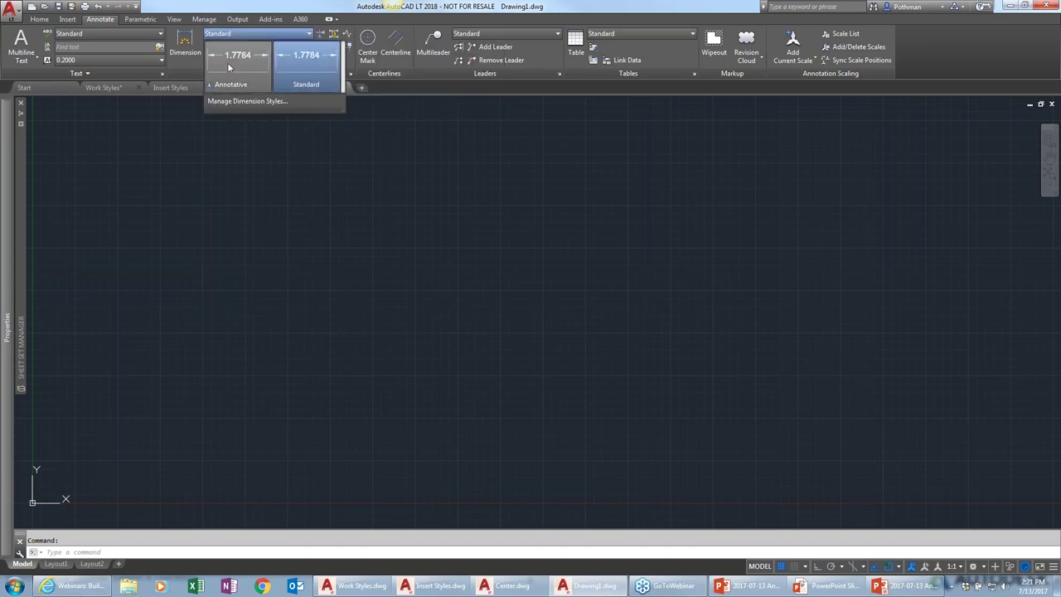
left_click(274, 103)
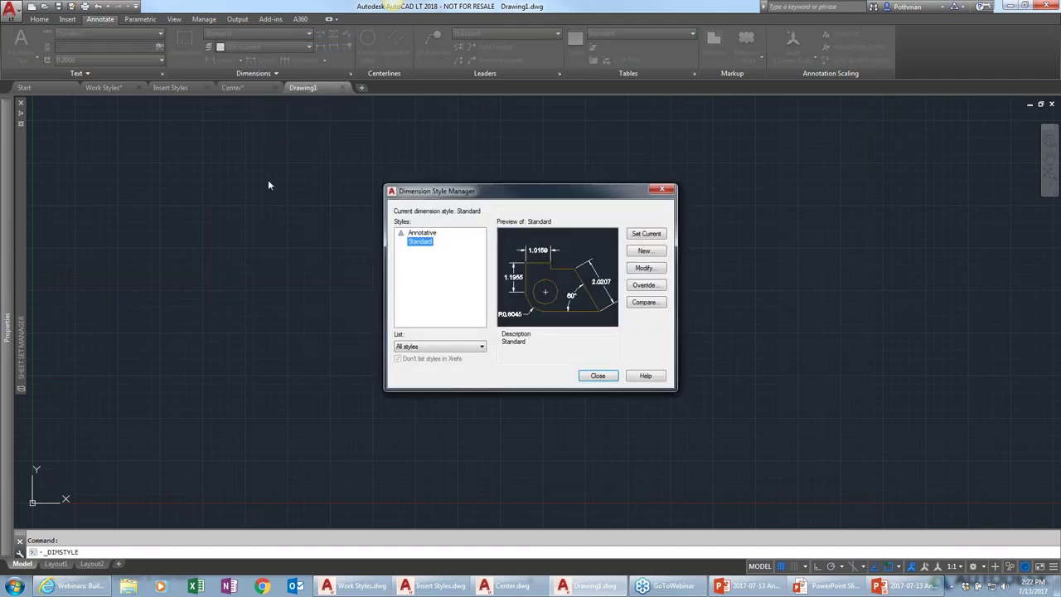
key("Escape")
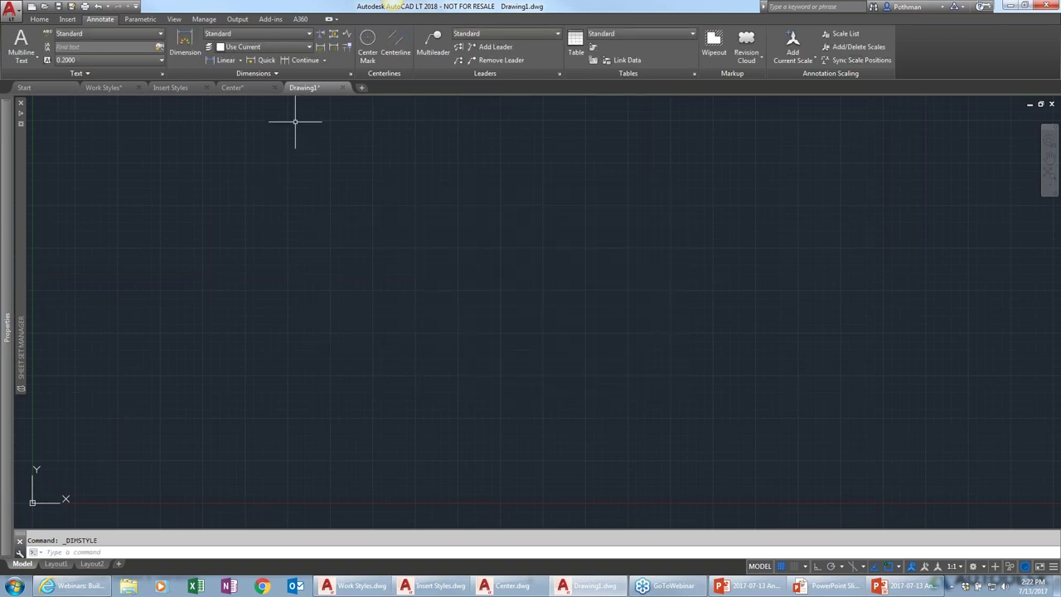
left_click(351, 74)
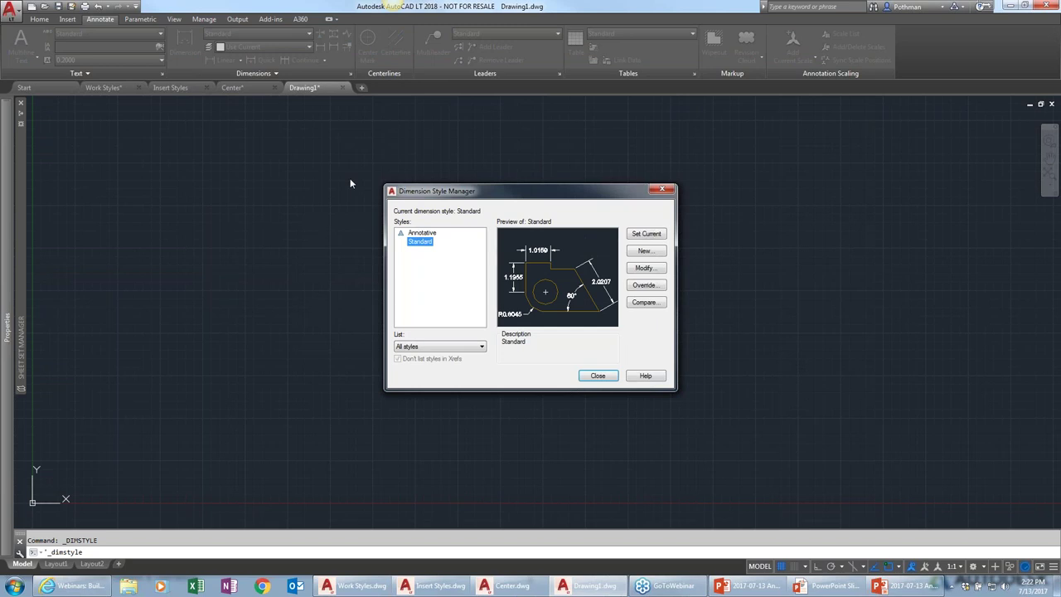
key("Escape")
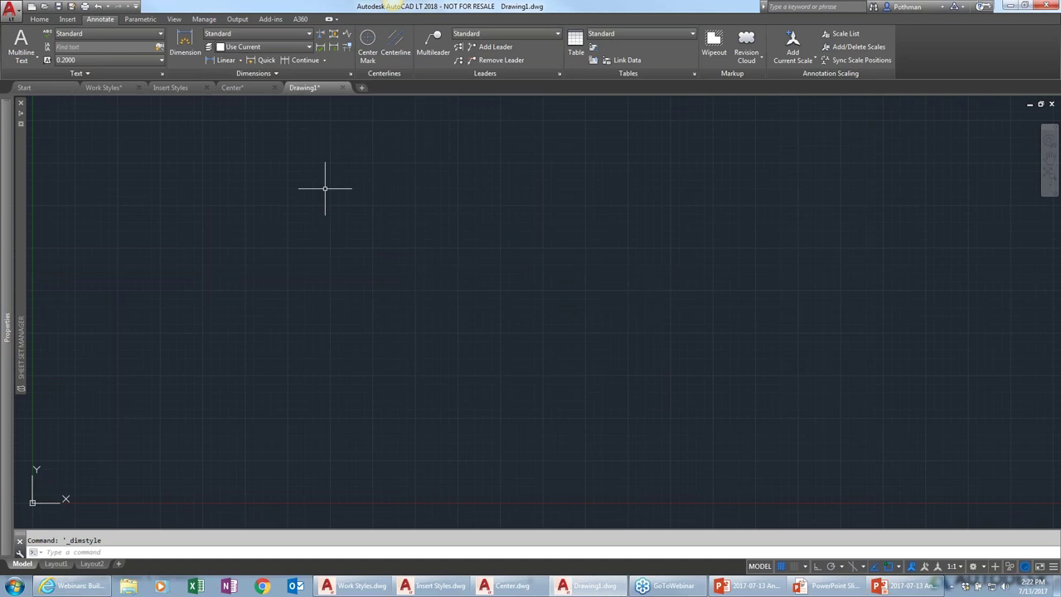
type("DIMSTI")
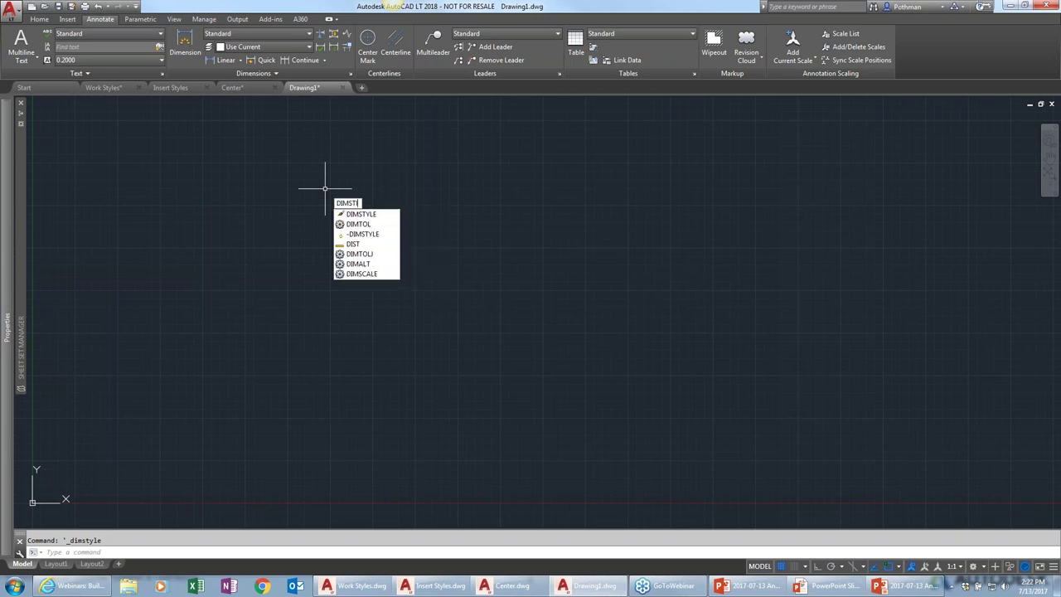
key("Return")
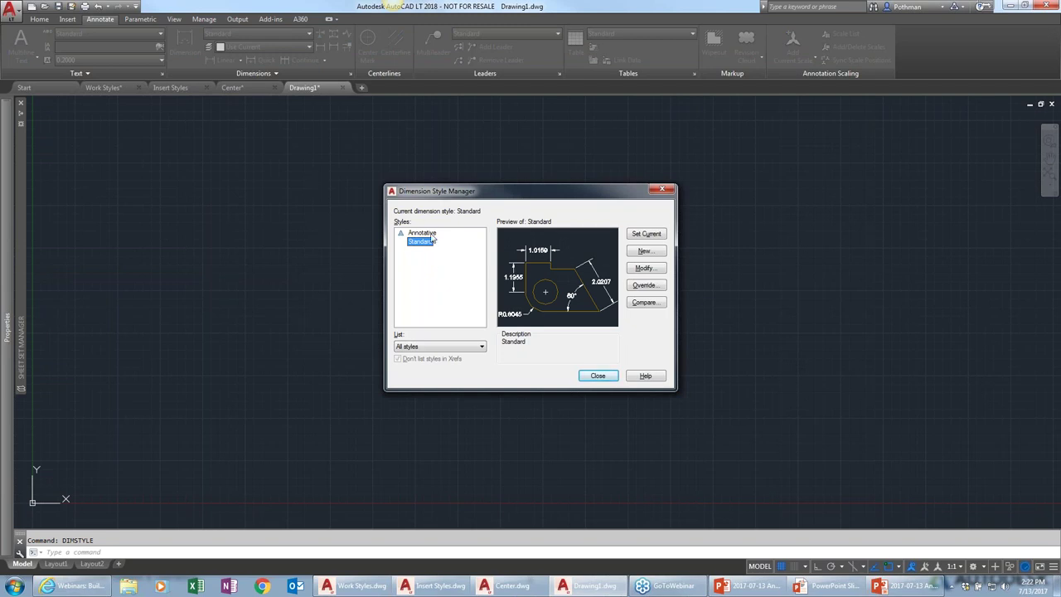
key("Escape")
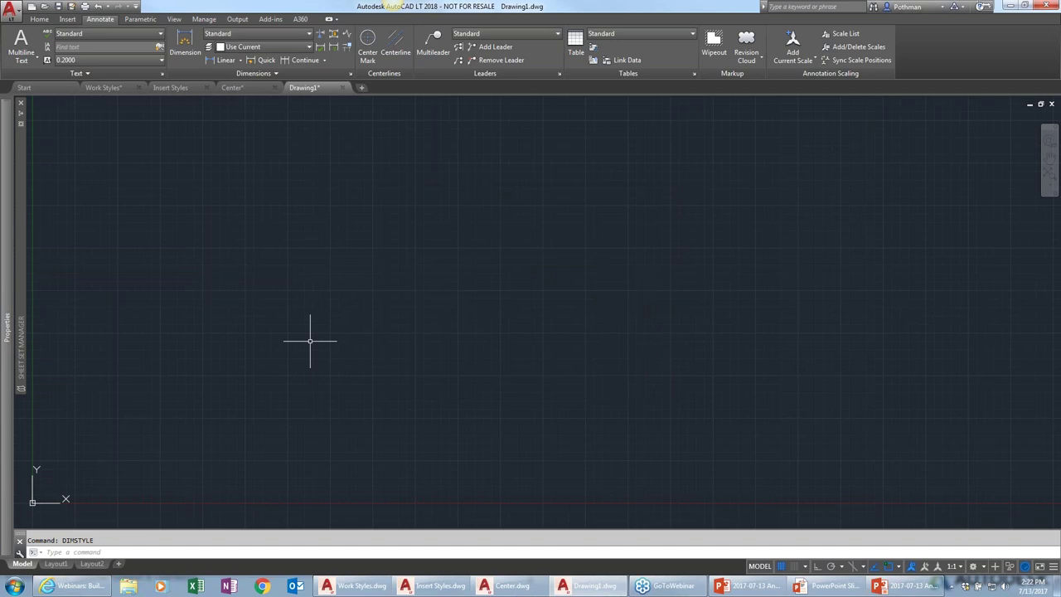
Set the drawing's length units to Architectural with the UNITS command
type("units")
key("Return")
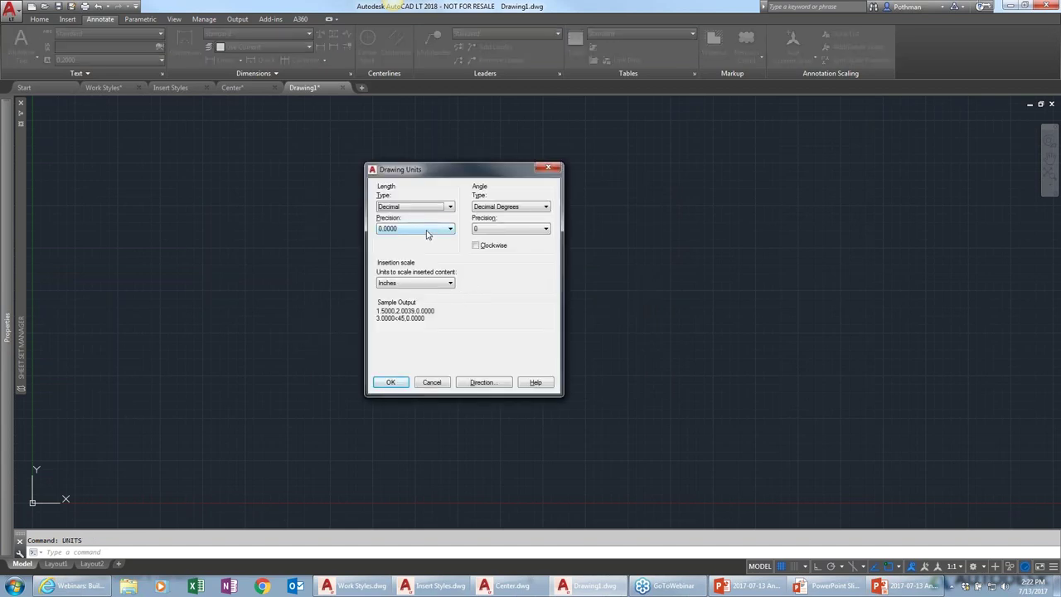
left_click(423, 208)
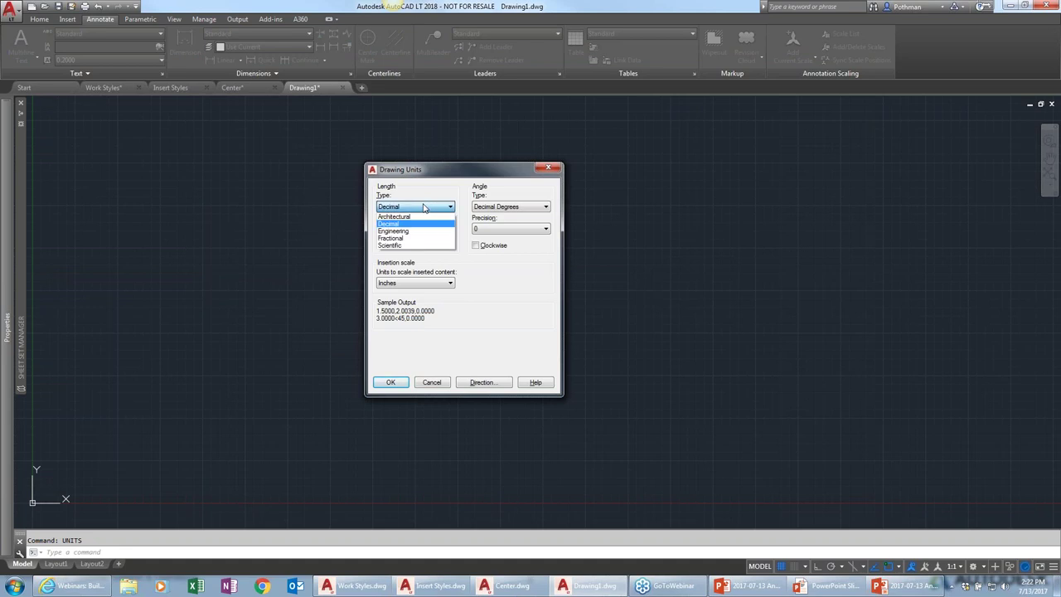
left_click(418, 217)
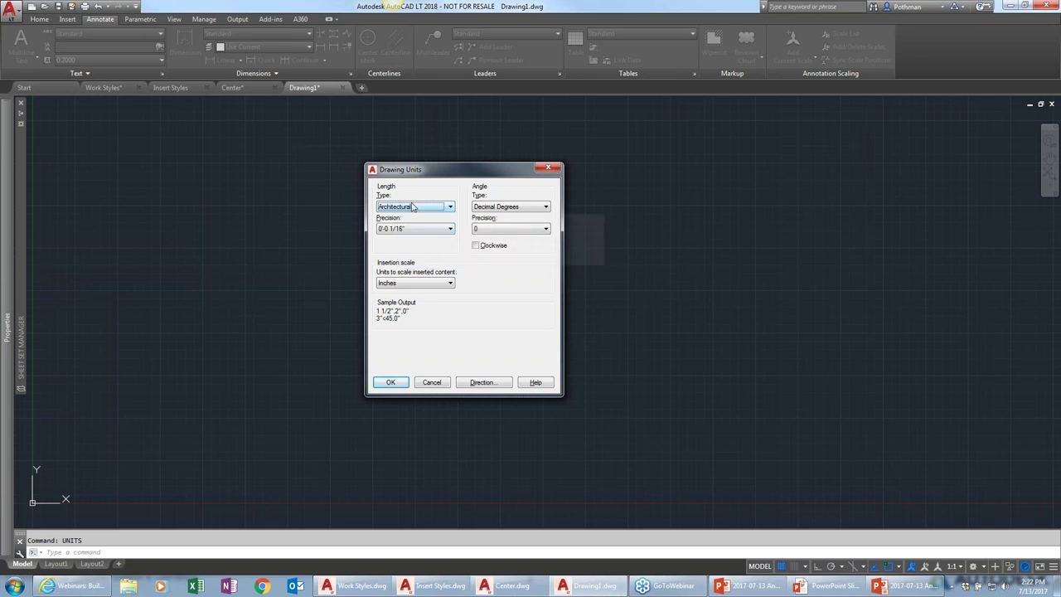
left_click(394, 384)
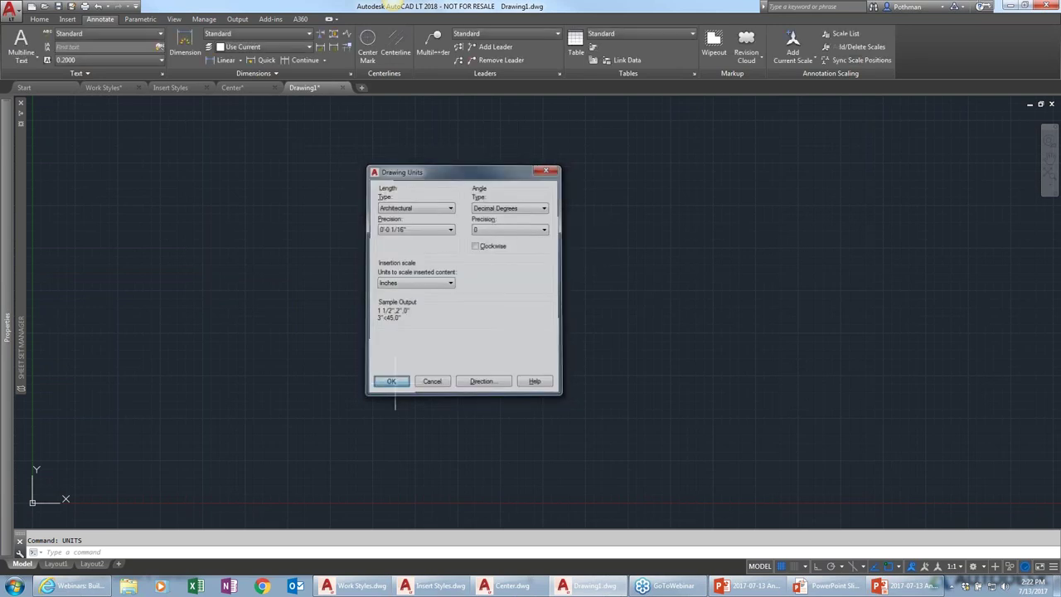
Draw a horizontal line 4 inches long in the empty drawing with Ortho on, and turn off the grid
type("l")
key("Return")
left_click(210, 407)
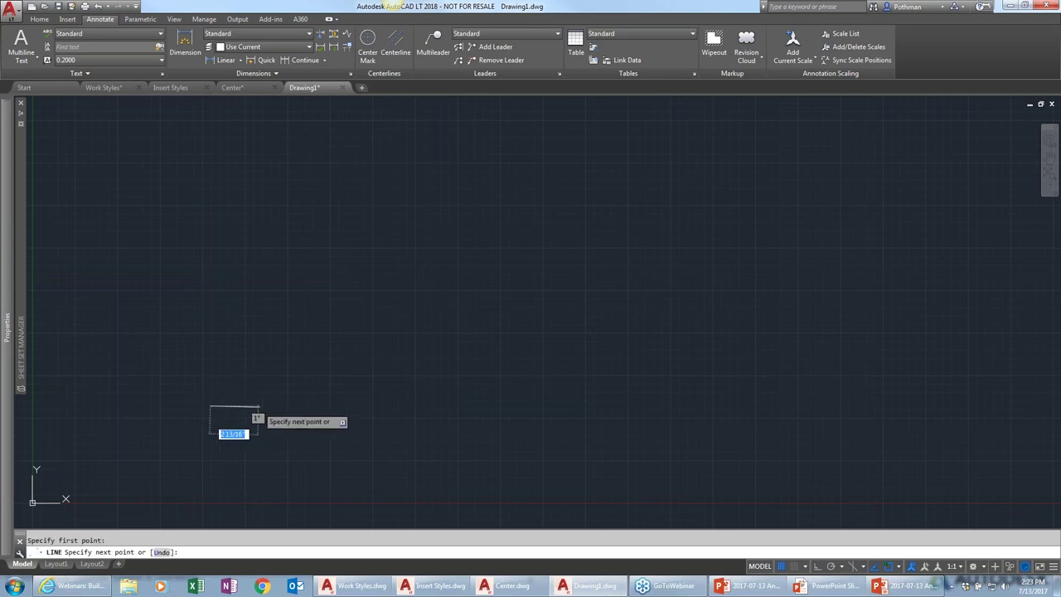
key("F8")
type("4")
key("Return")
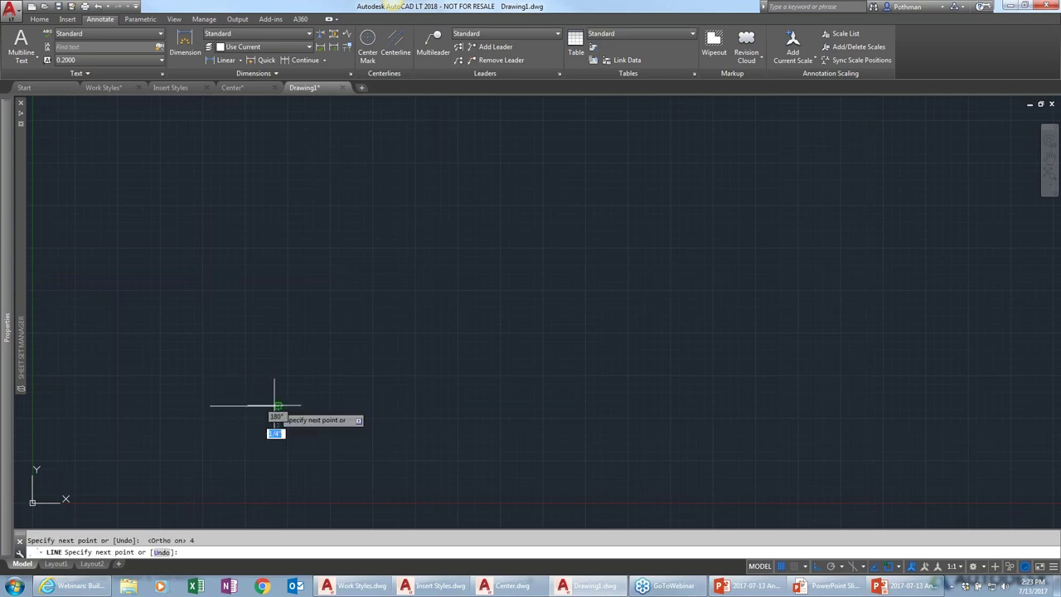
key("Return")
scroll(232, 407, "up", 5)
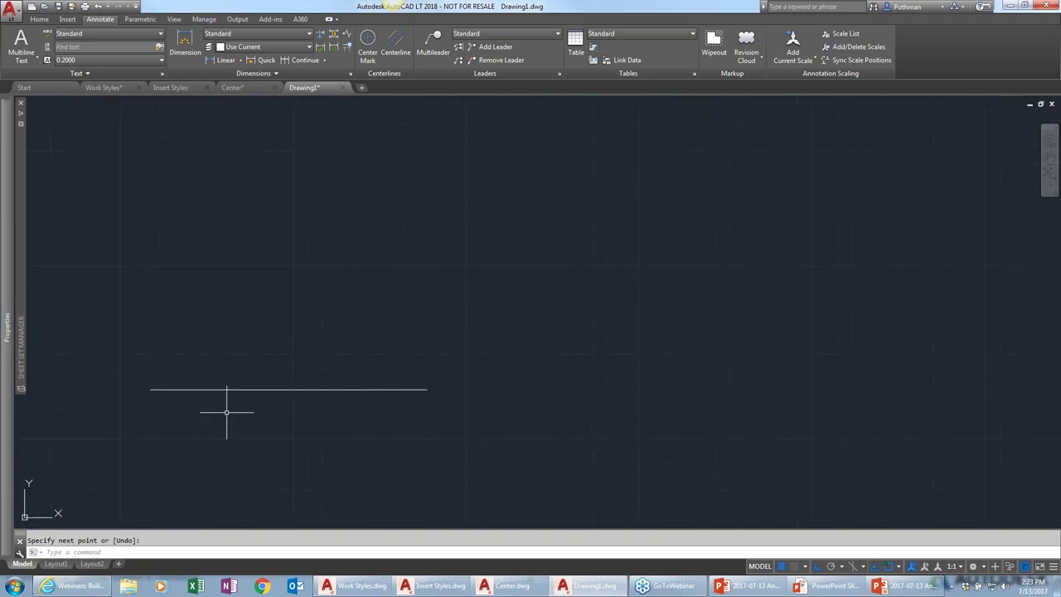
key("F7")
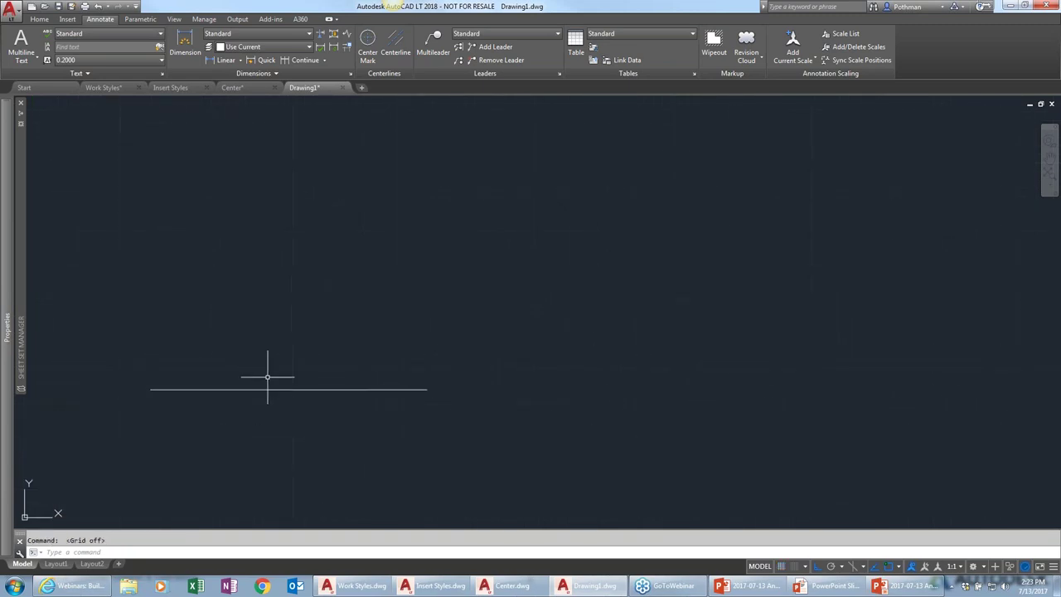
Dimension the line's length between its two endpoints, placing the dimension above the line
left_click(184, 45)
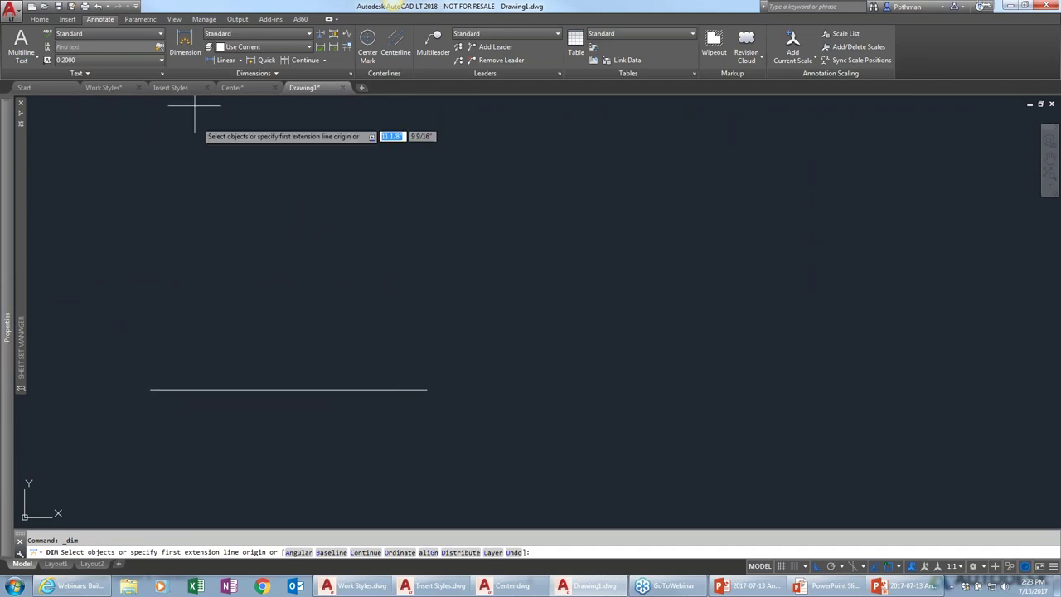
left_click(150, 389)
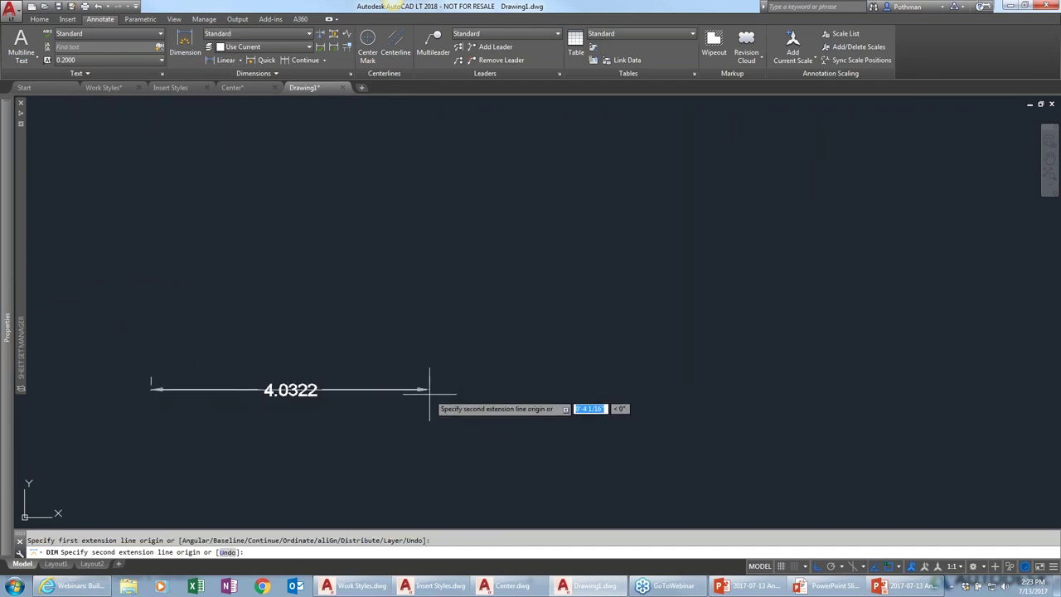
left_click(424, 388)
left_click(423, 322)
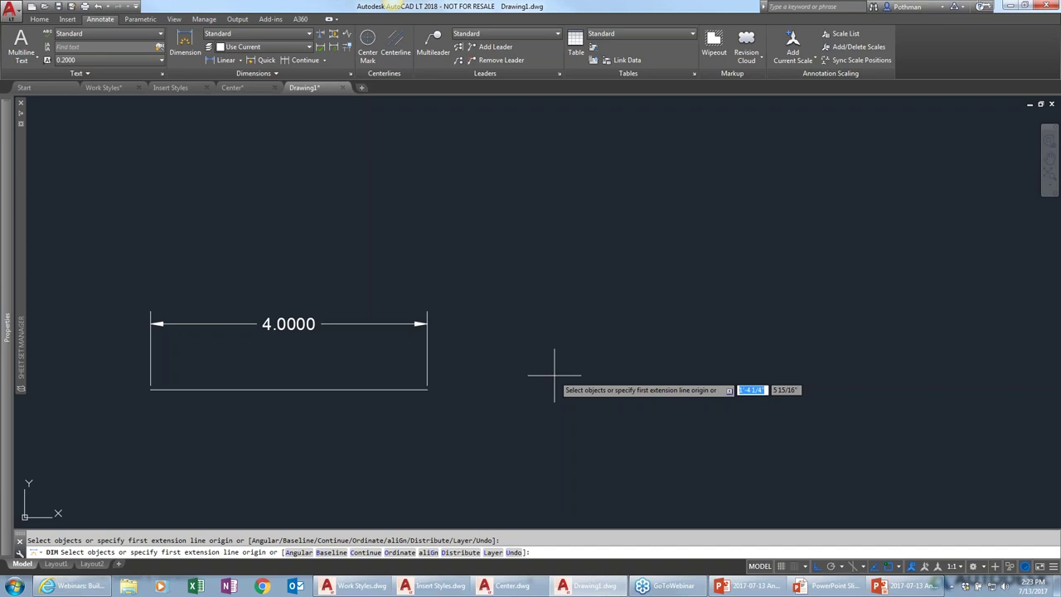
key("Escape")
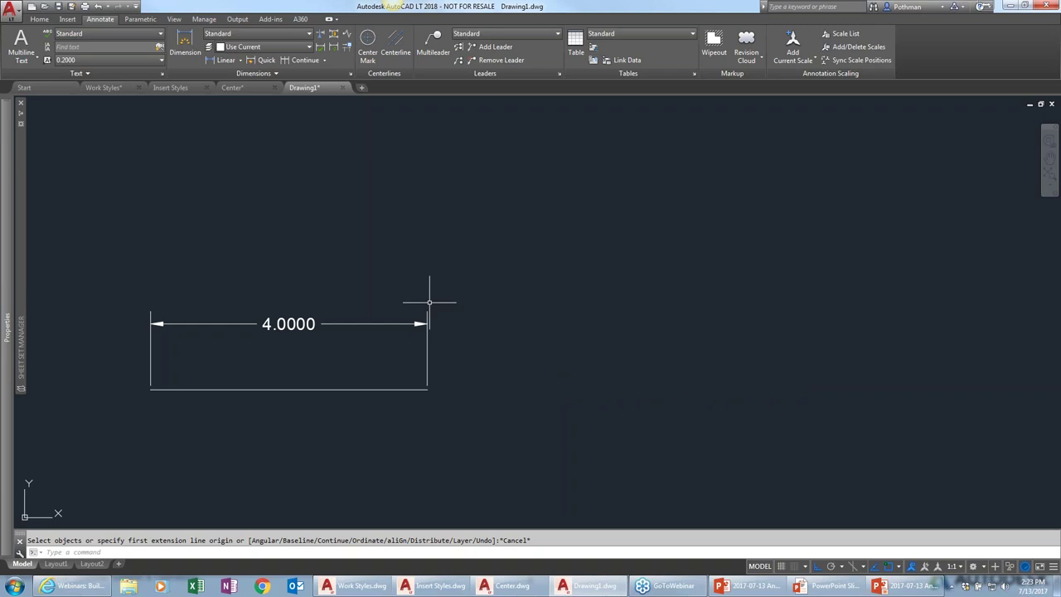
Switch to the Work Styles drawing and check which dimension style the part's overall width dimension uses in its properties
left_click(106, 89)
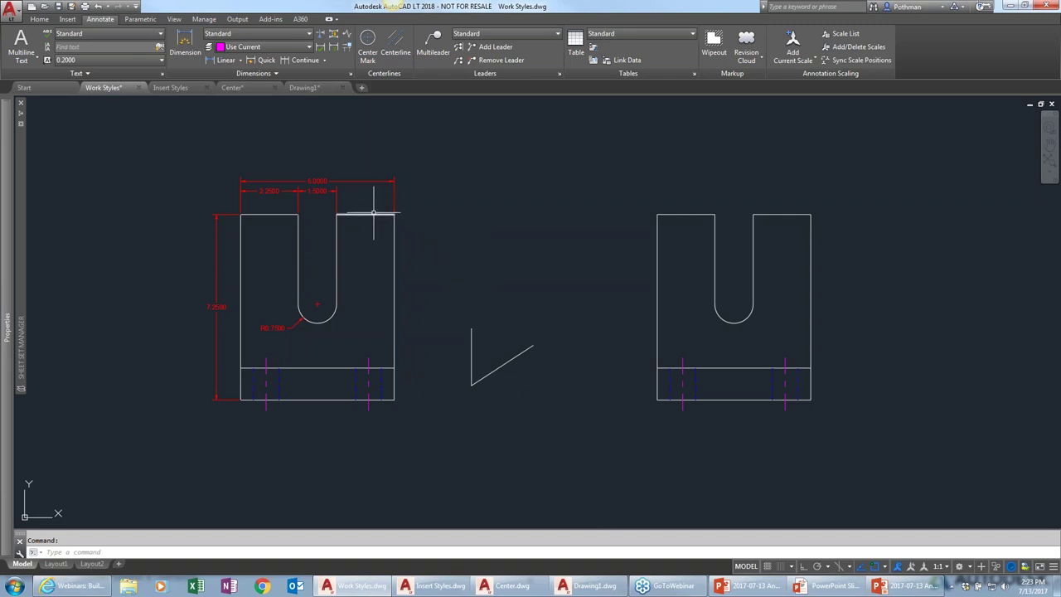
left_click(322, 180)
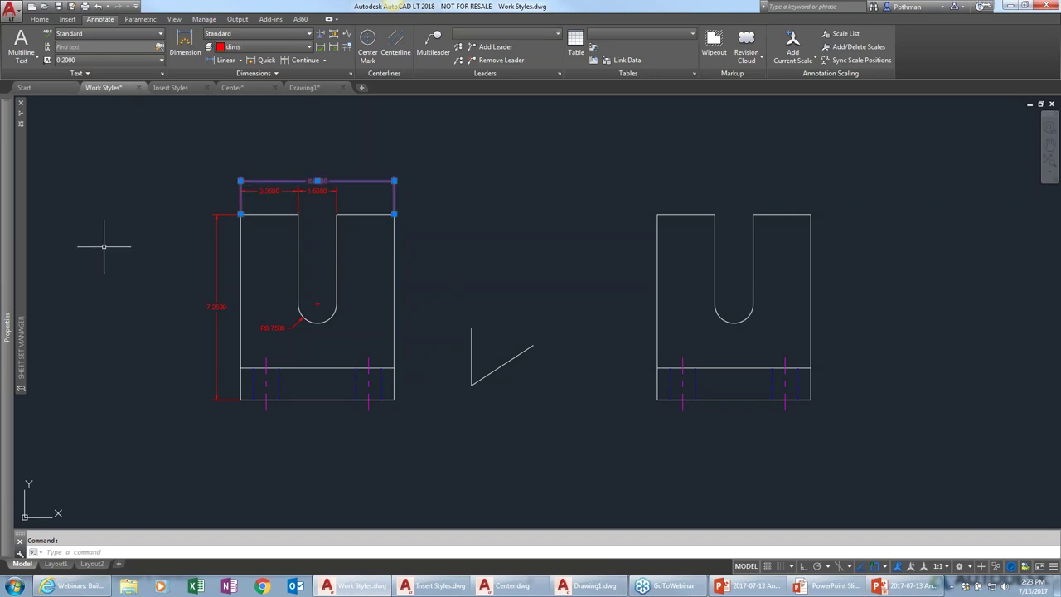
mouse_move(6, 257)
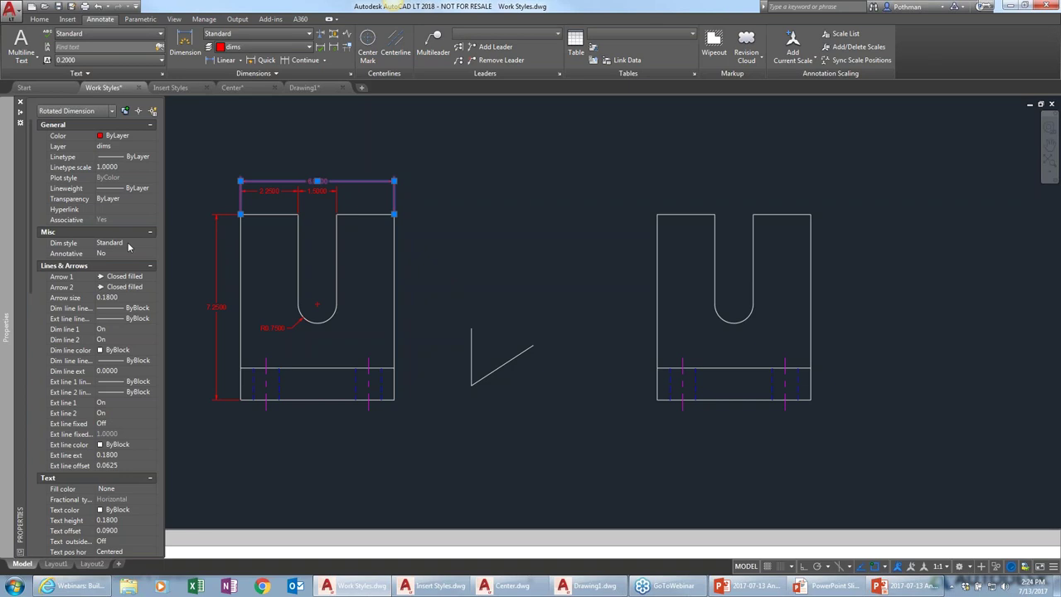
key("Escape")
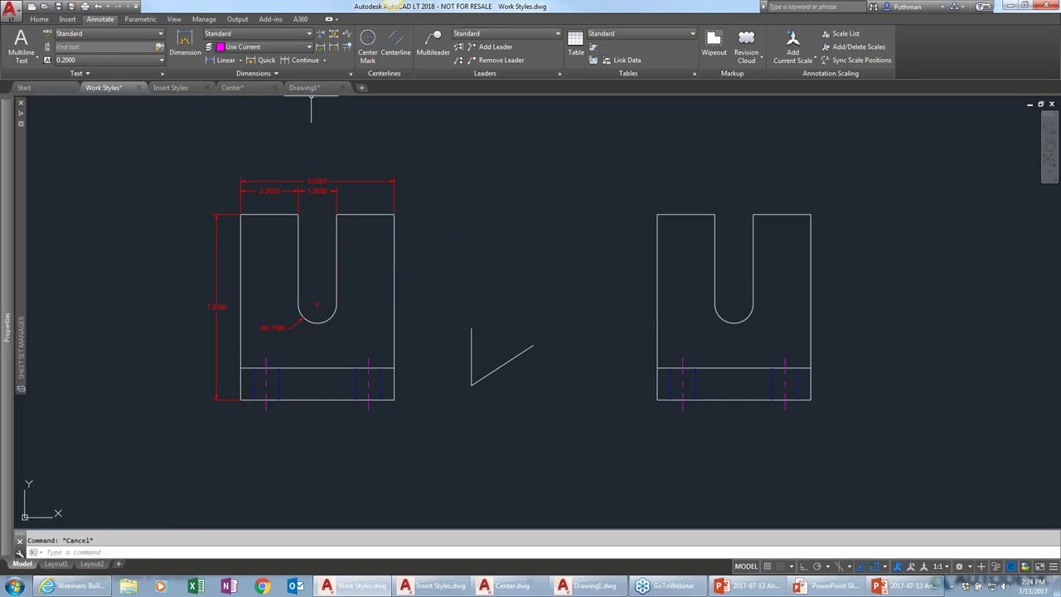
Modify the Standard dimension style so its dimension lines are Yellow and its extension lines are Green
left_click(352, 76)
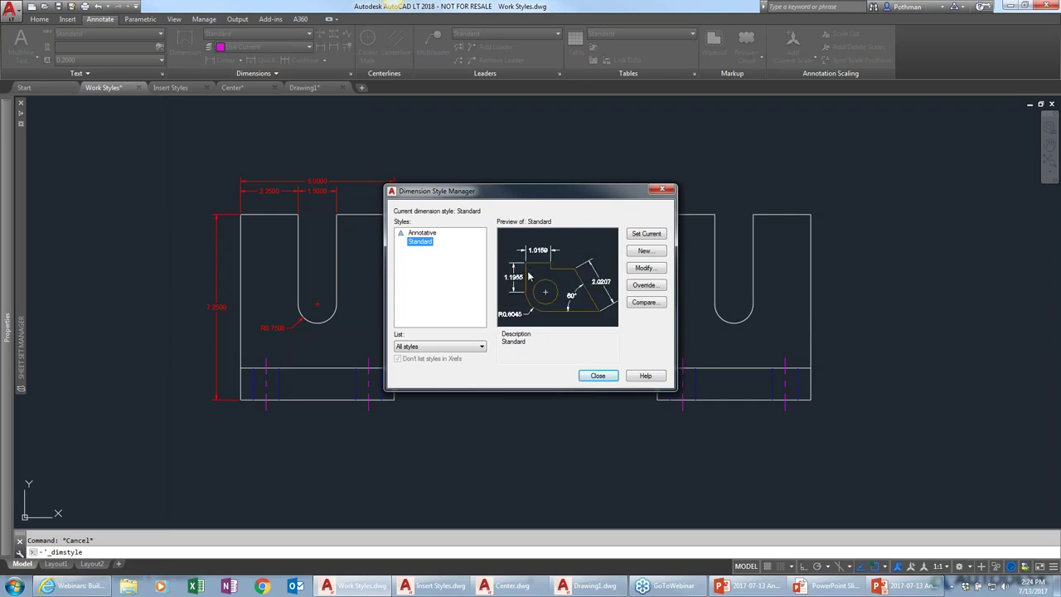
left_click(645, 268)
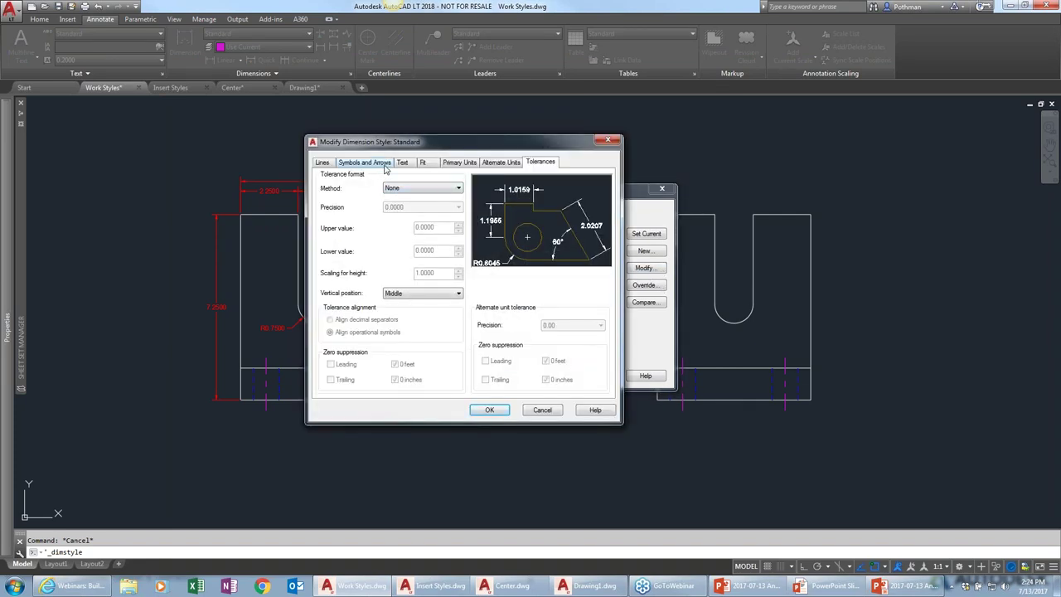
left_click(323, 163)
left_click(427, 187)
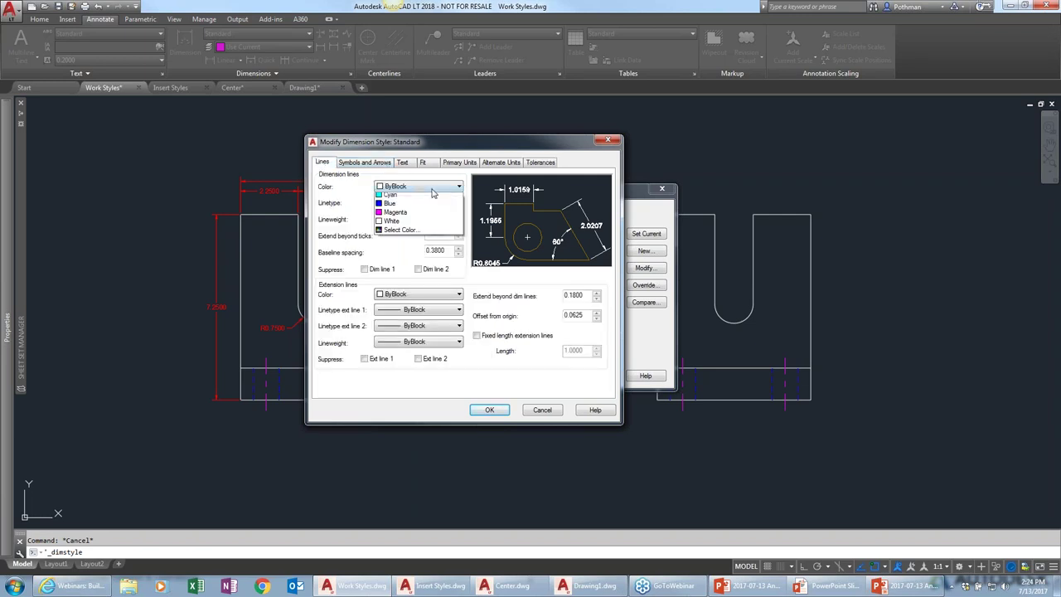
left_click(406, 196)
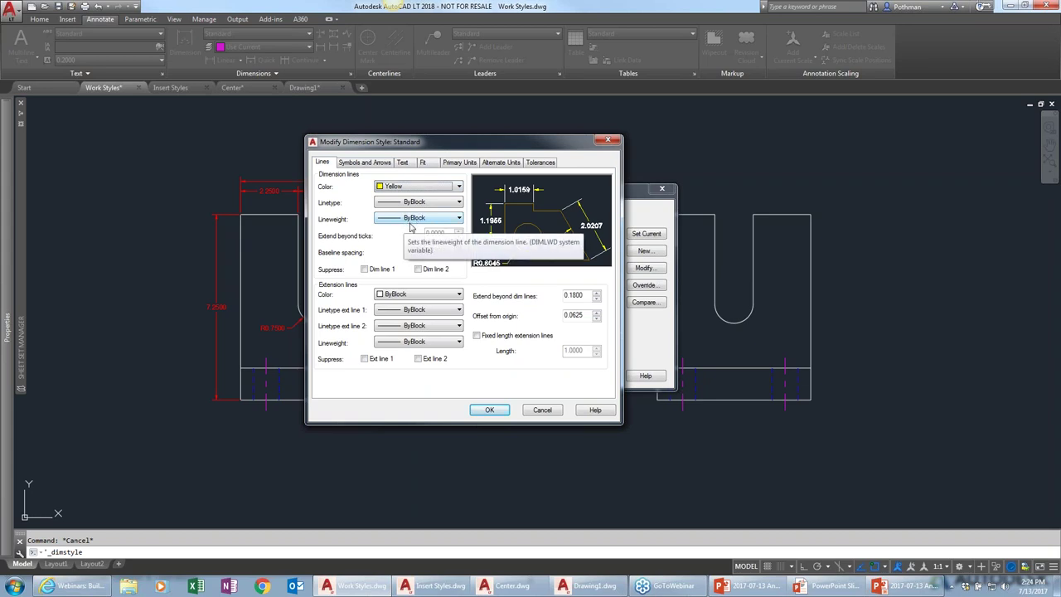
left_click(402, 296)
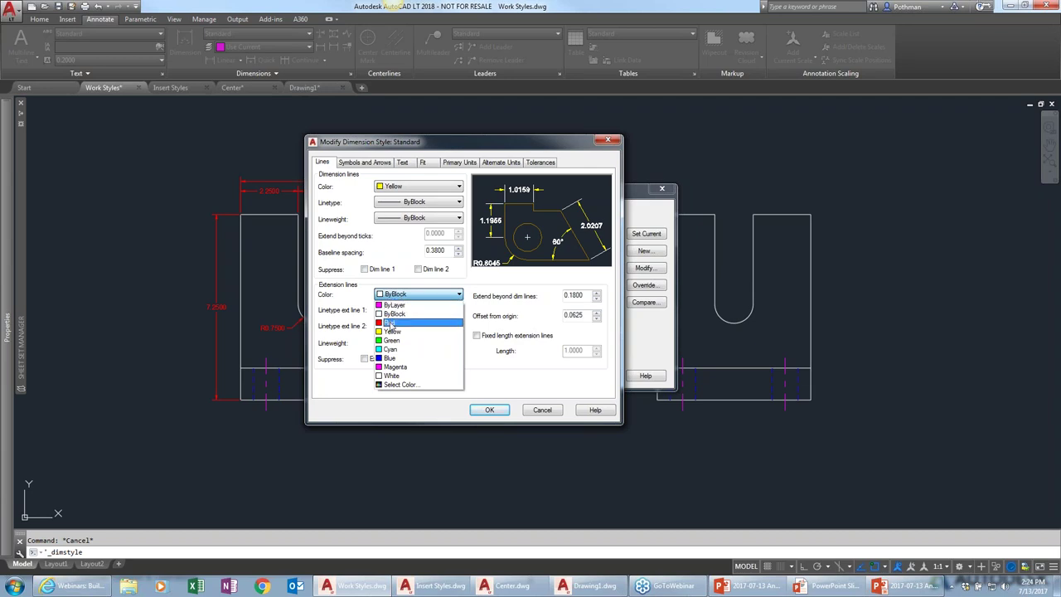
left_click(390, 341)
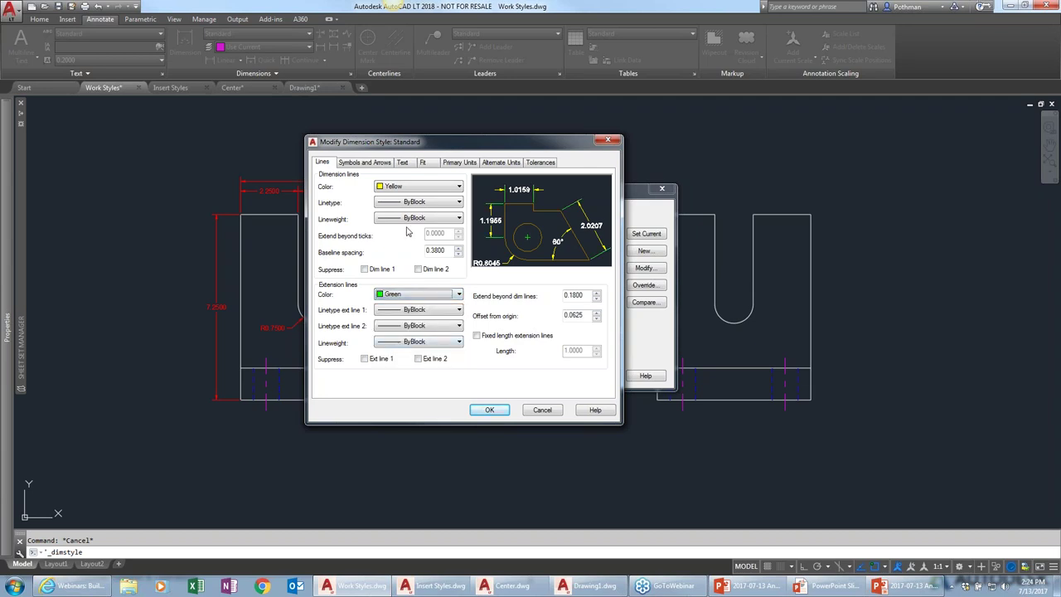
Set the style's first and second arrowheads to Closed blank and its leader arrowhead to Right angle
left_click(363, 165)
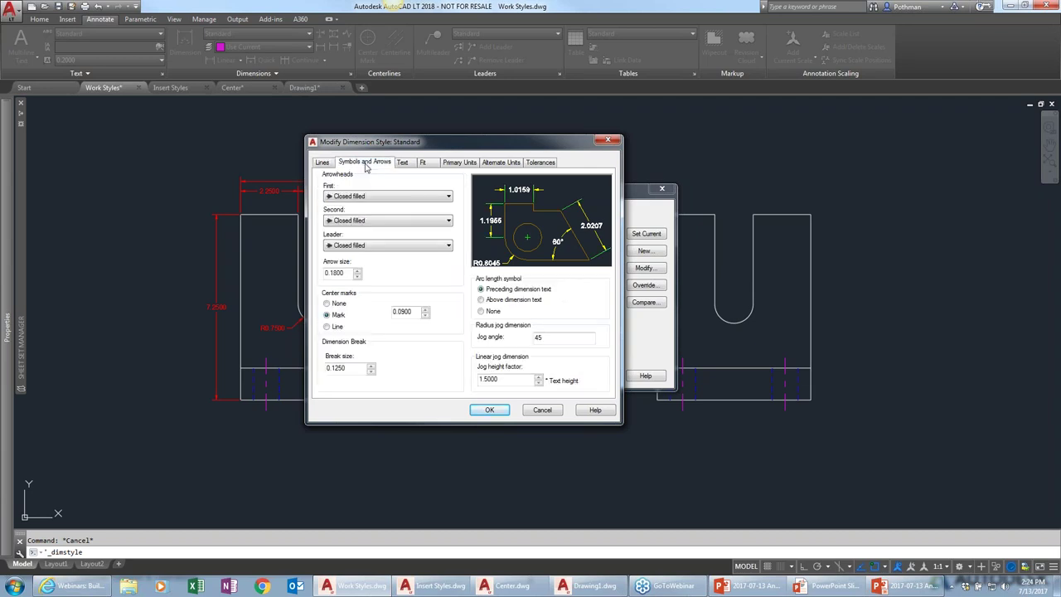
left_click(360, 196)
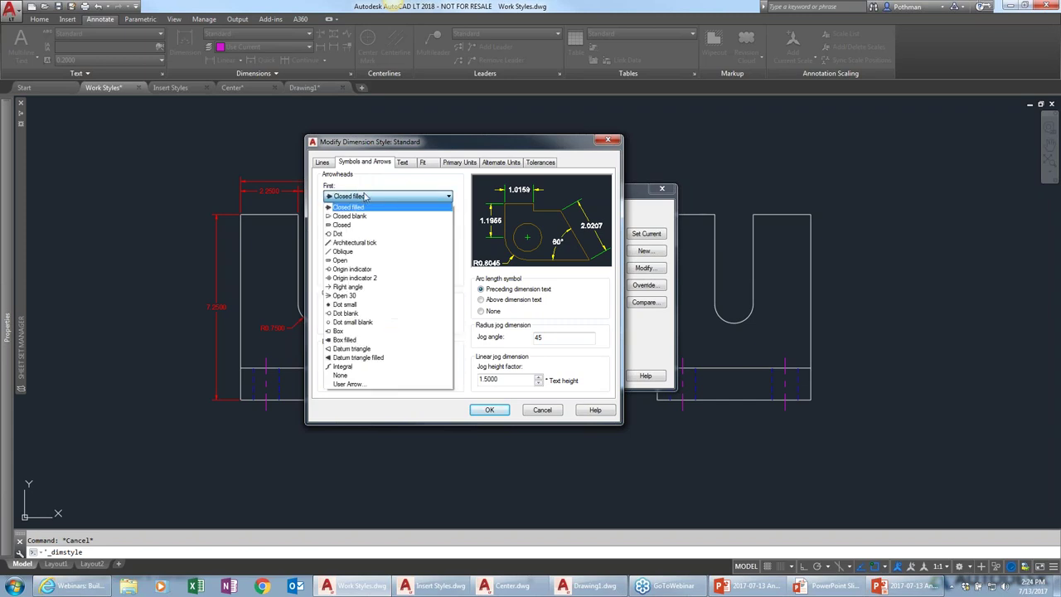
left_click(356, 219)
left_click(356, 220)
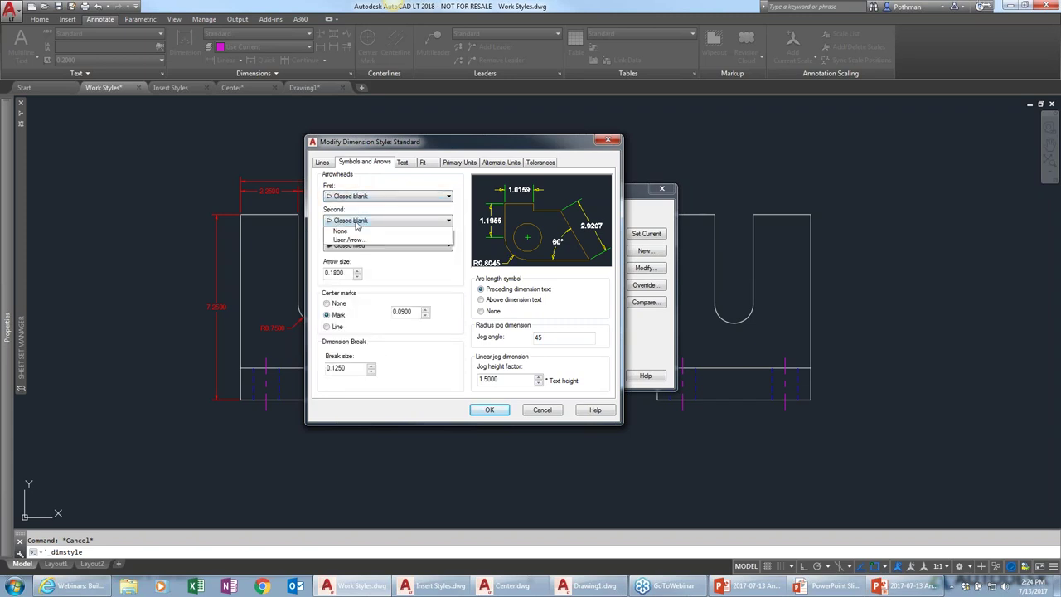
left_click(358, 225)
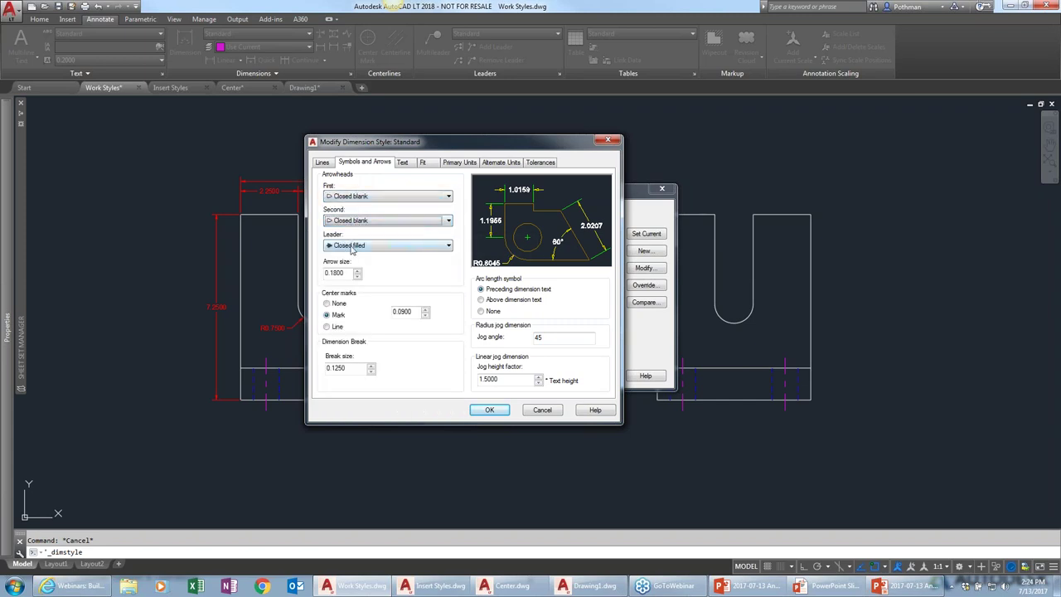
left_click(354, 247)
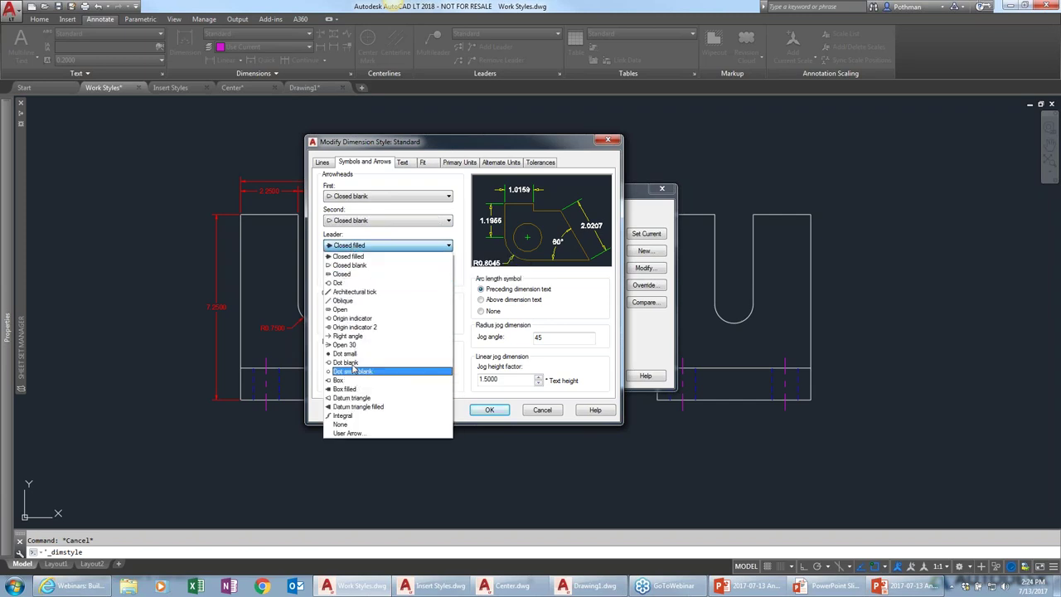
left_click(367, 337)
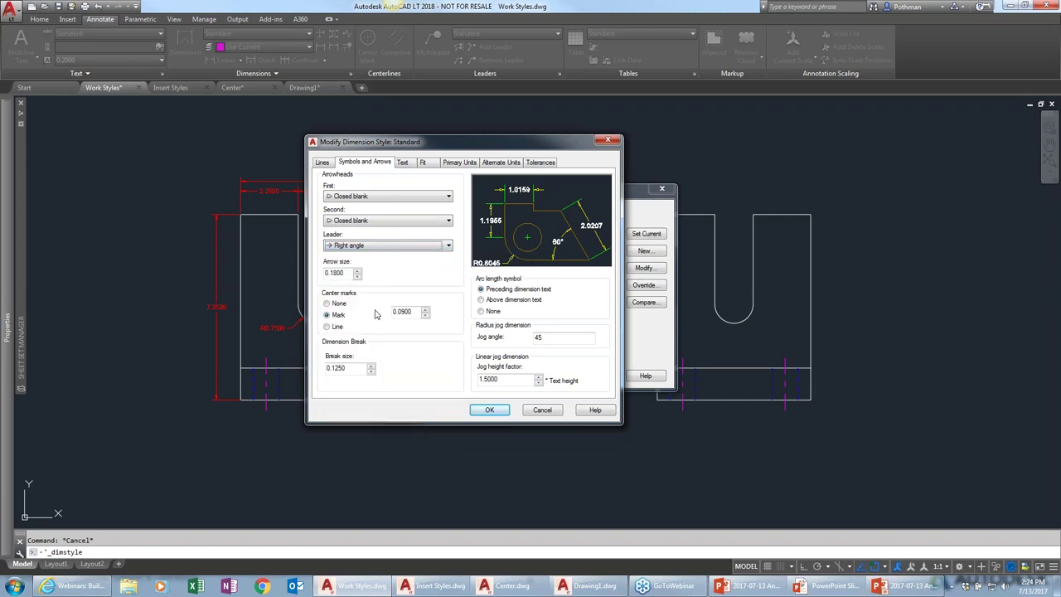
Set the style's text color to Cyan, then save the Standard style changes and close the Dimension Style Manager
left_click(402, 163)
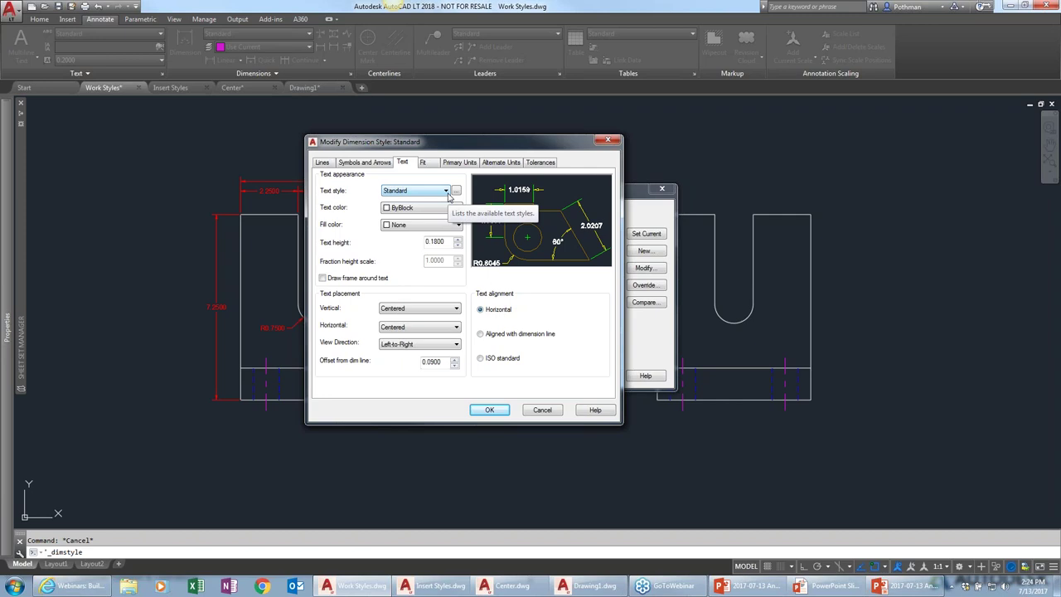
left_click(459, 209)
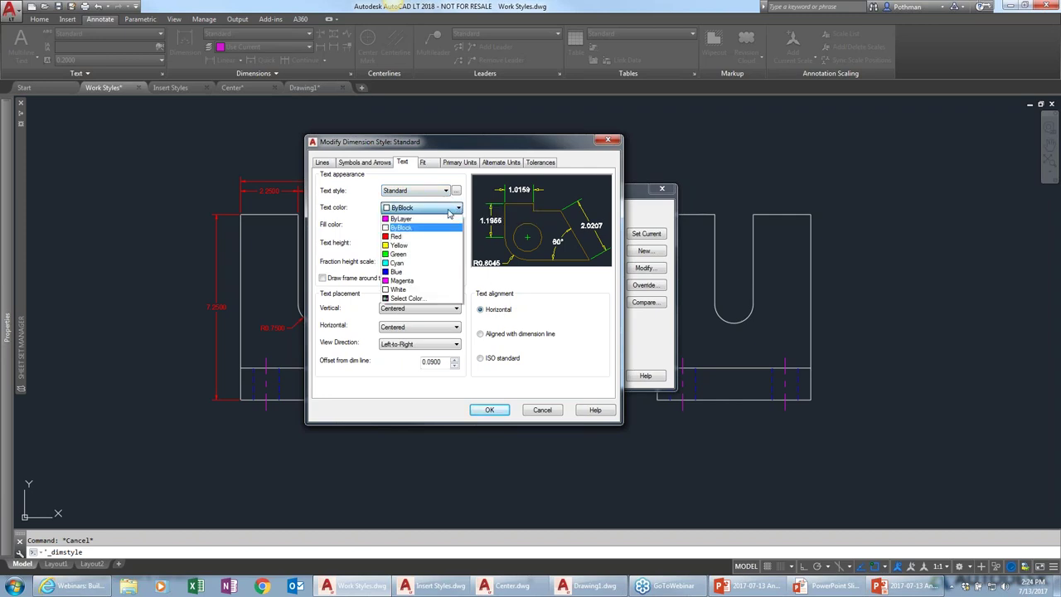
left_click(406, 265)
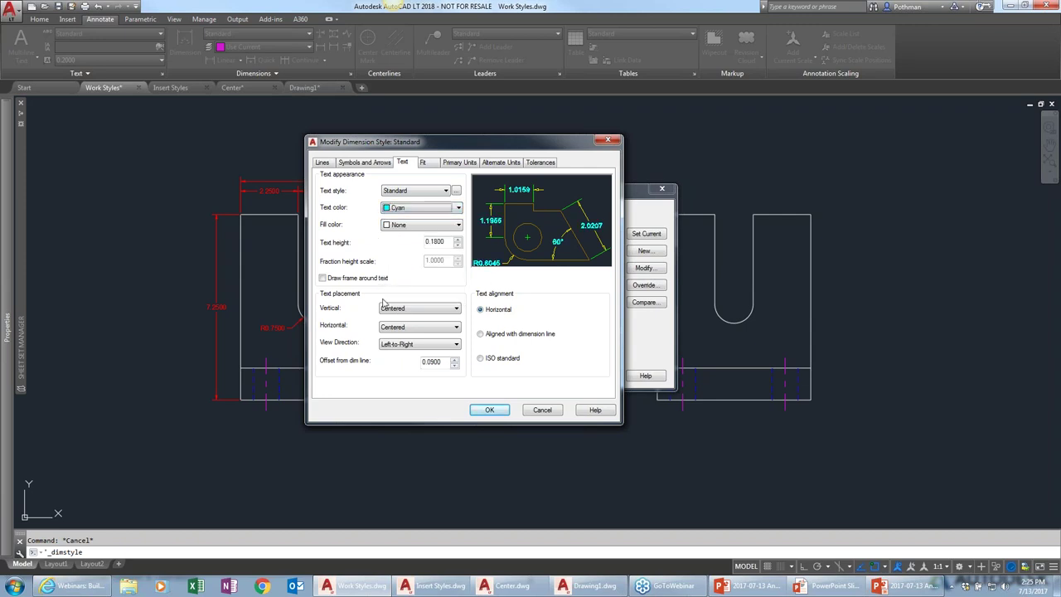
left_click(493, 410)
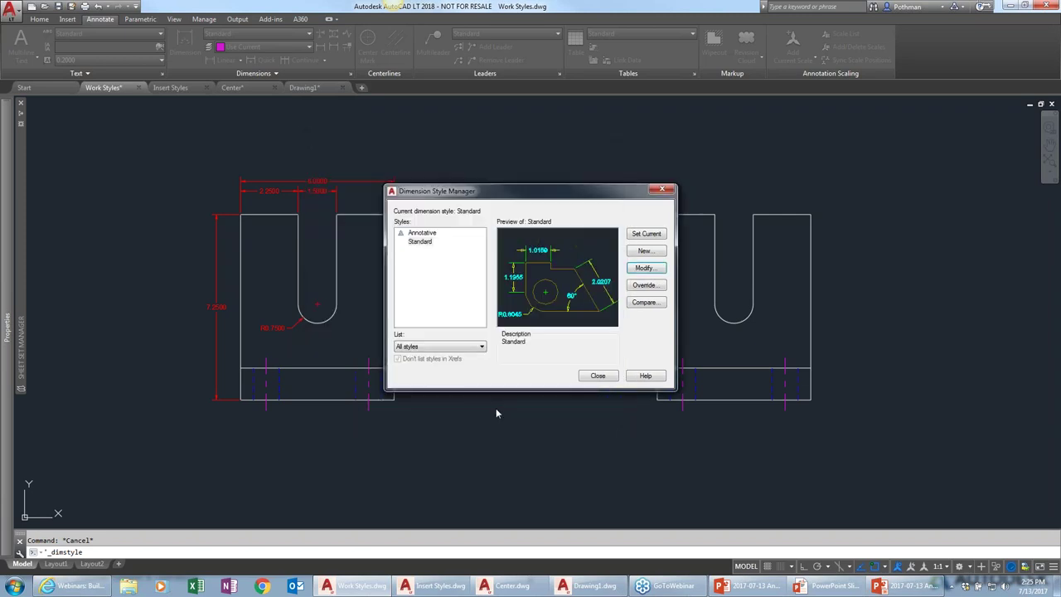
left_click(594, 378)
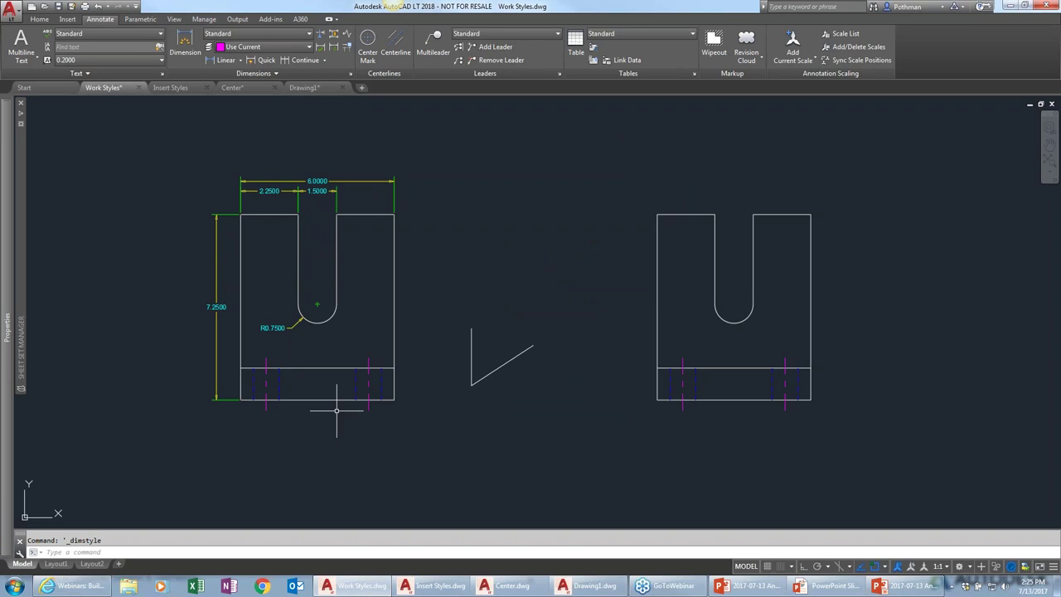
Examine the arrowheads, line colors and text of the dimensions above the dimensioned part up close, then return to both parts
scroll(409, 186, "up", 5)
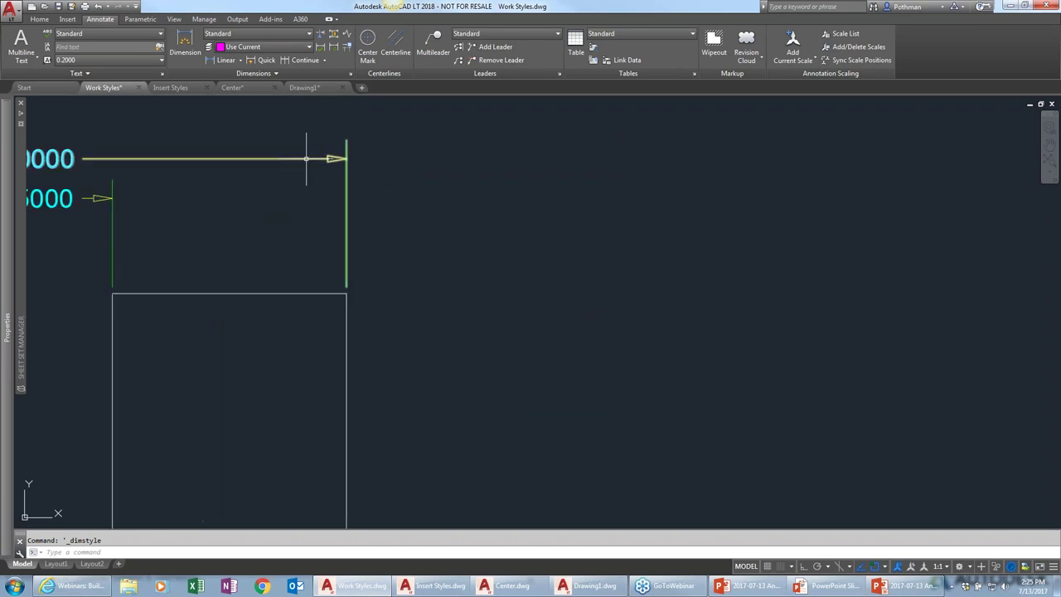
middle_click_drag(320, 206, 472, 246)
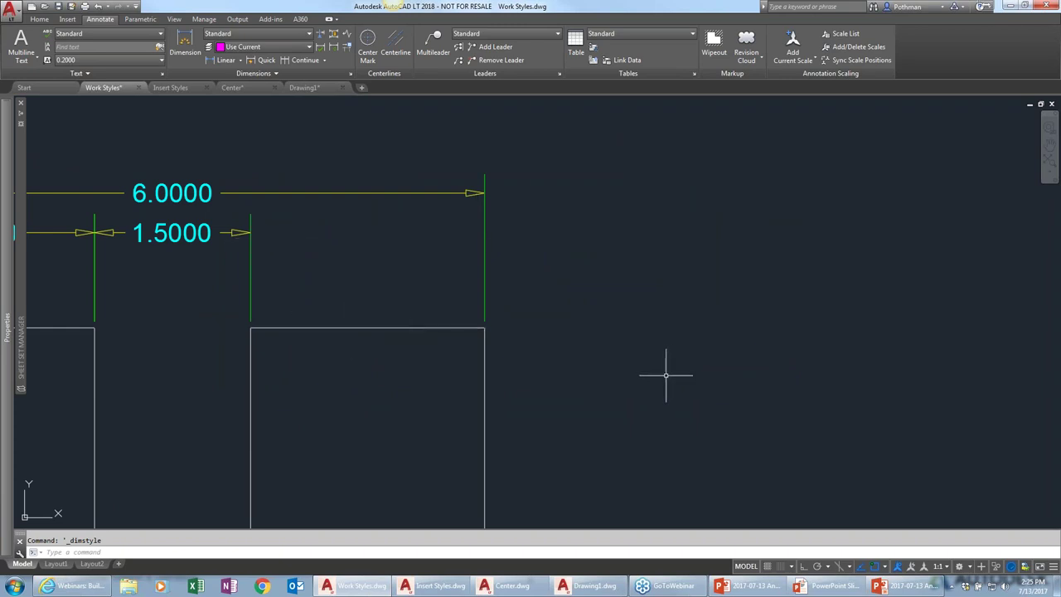
scroll(667, 373, "down", 5)
scroll(671, 372, "up", 1)
mouse_move(671, 372)
middle_mouse_down()
mouse_move(531, 271)
mouse_move(522, 237)
middle_mouse_up()
scroll(635, 284, "down", 2)
middle_click_drag(635, 284, 452, 273)
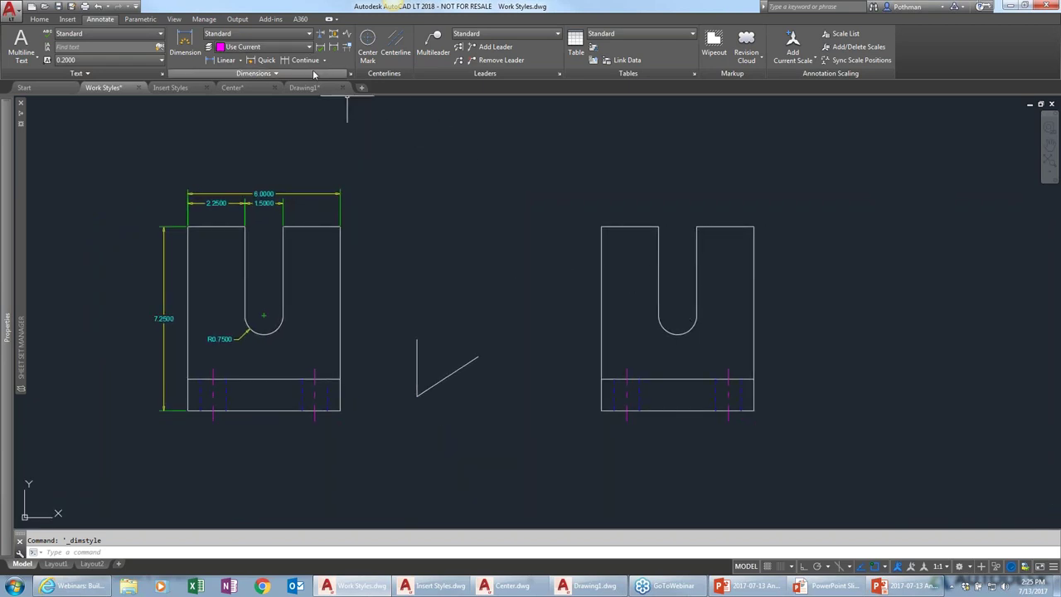
Start a new dimension style and name it ACME-Dims
left_click(350, 73)
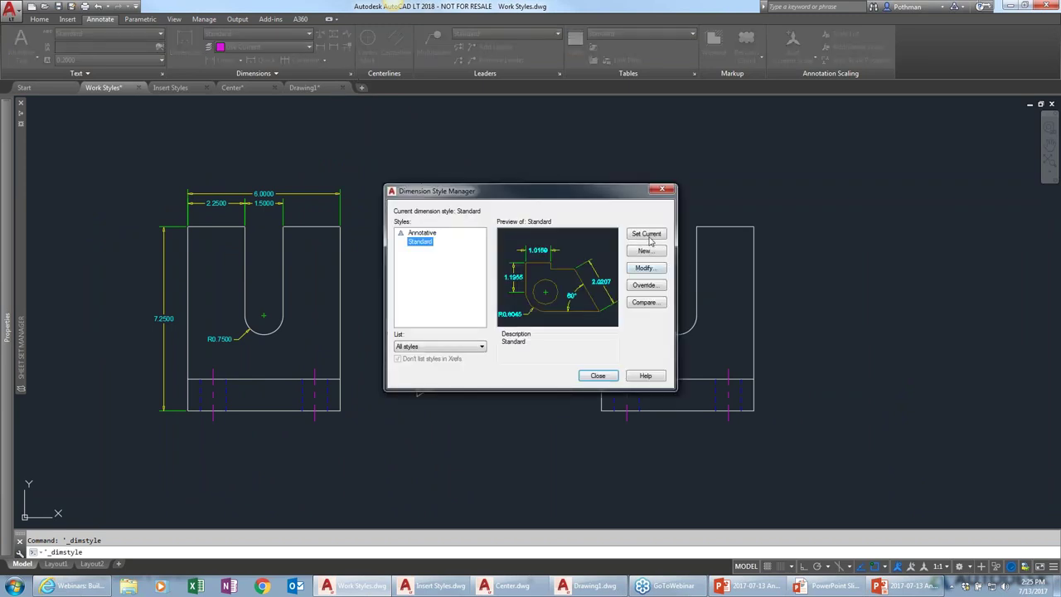
left_click(645, 251)
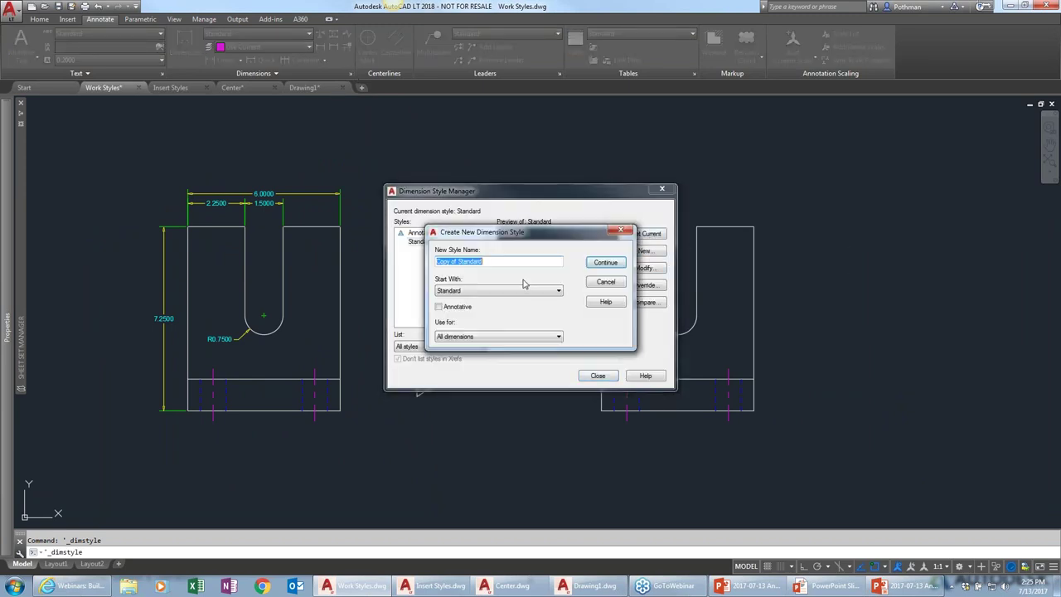
type("A")
type("Dims")
left_click_drag(506, 263, 459, 263)
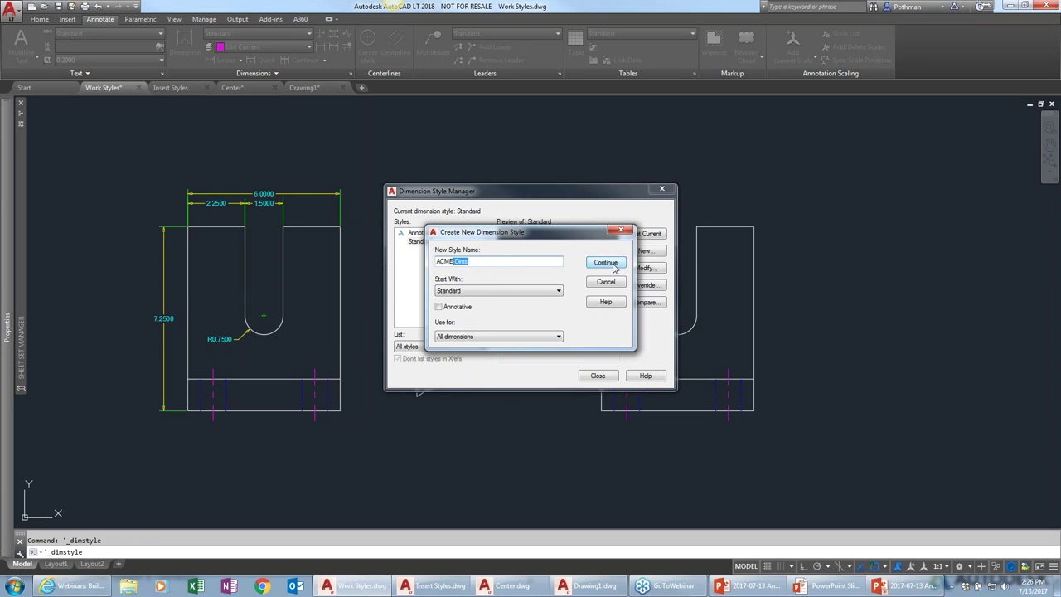
left_click(437, 261)
left_click_drag(457, 261, 430, 259)
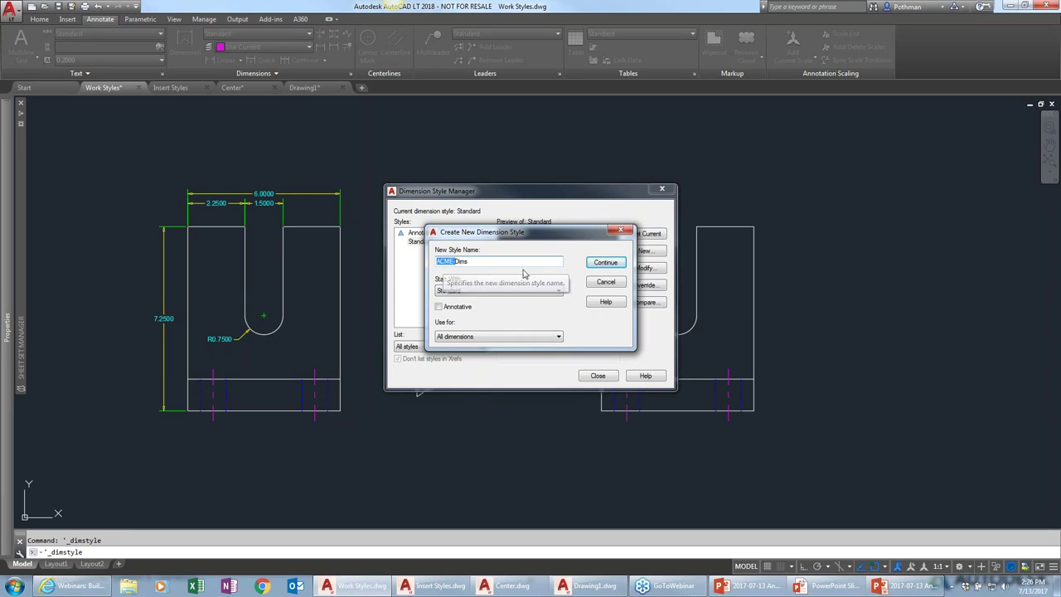
key("End")
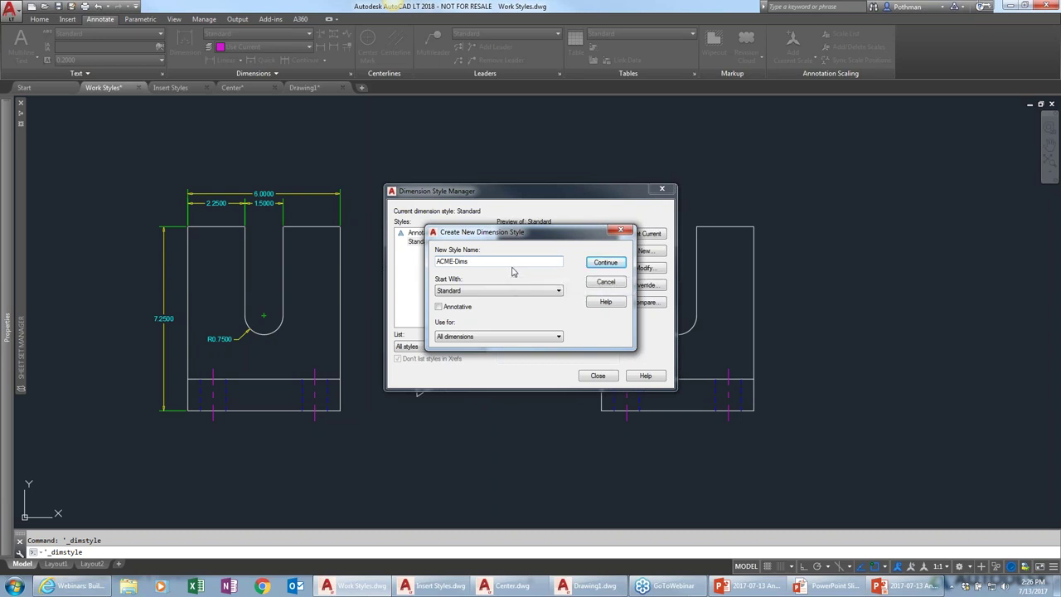
key("Tab")
Base the new style on Standard, keep it for all dimensions, and continue to its settings
left_click(516, 293)
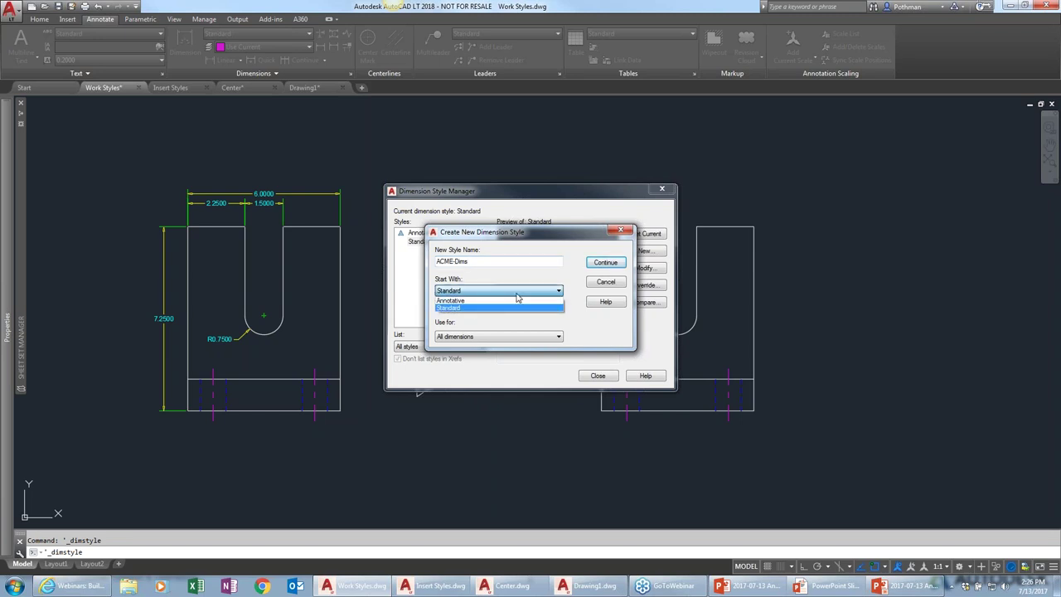
left_click(461, 294)
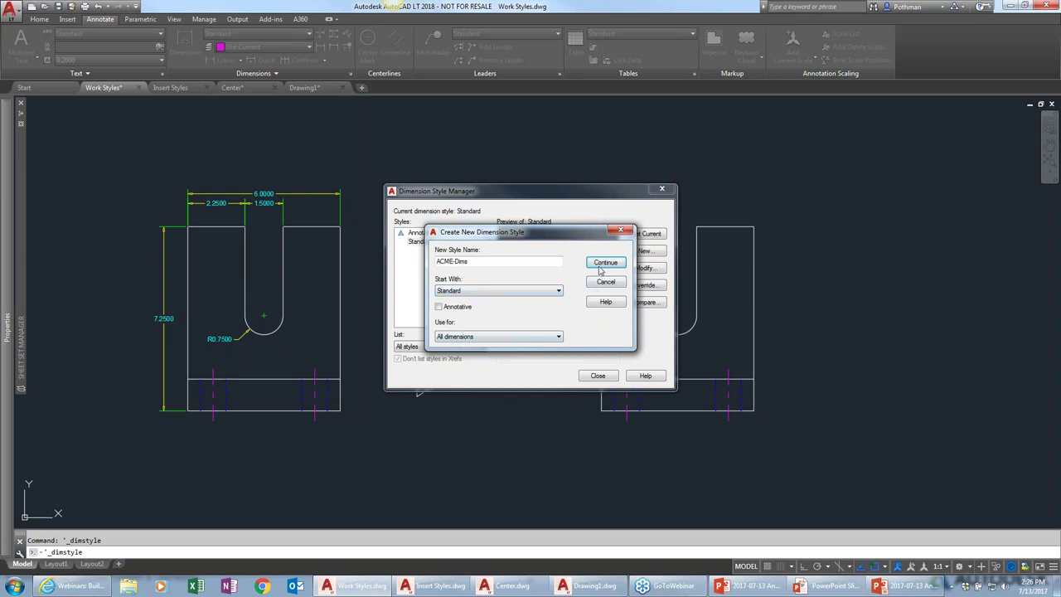
left_click(531, 338)
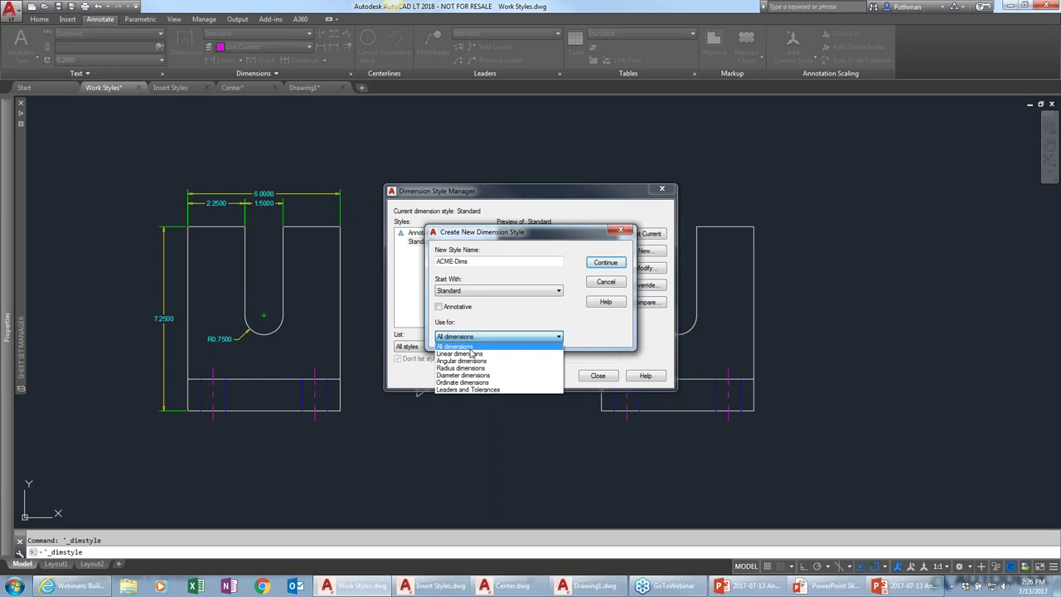
left_click(513, 335)
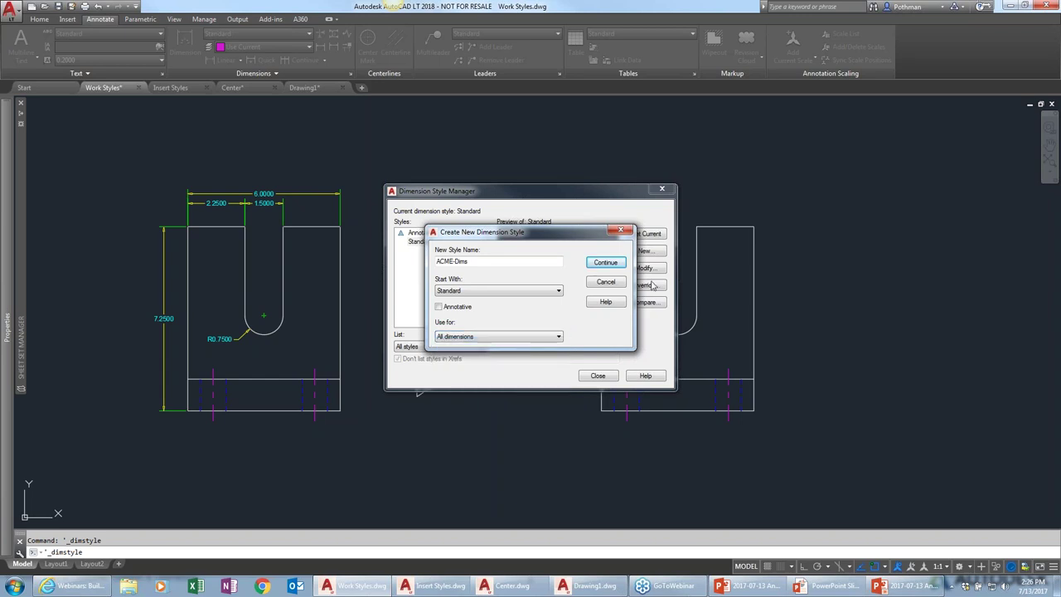
left_click(605, 264)
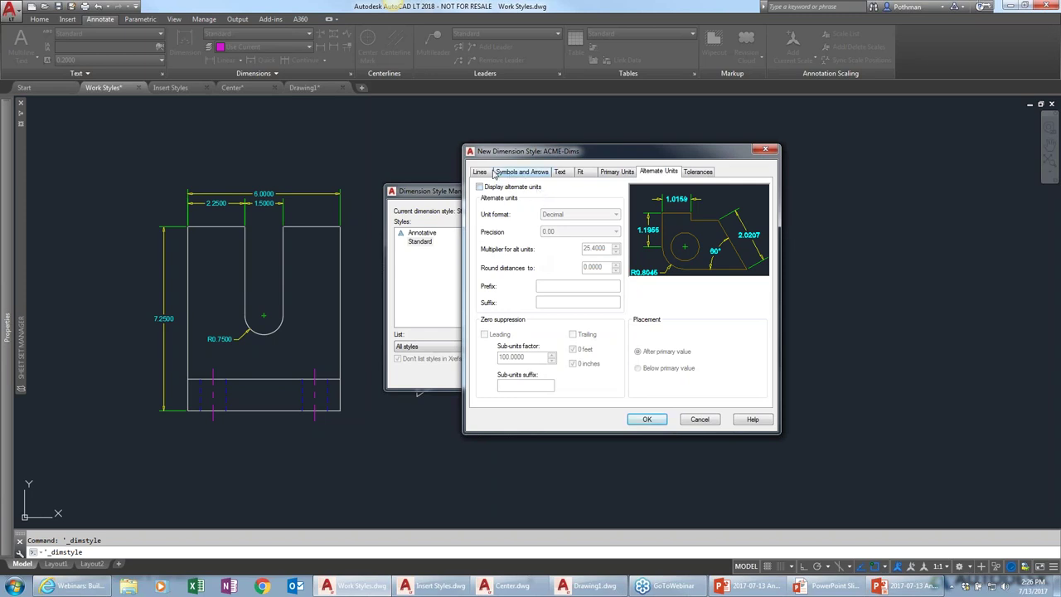
Review the new style's line and arrowhead settings, then set its first and second arrowheads to Closed filled
left_click(505, 174)
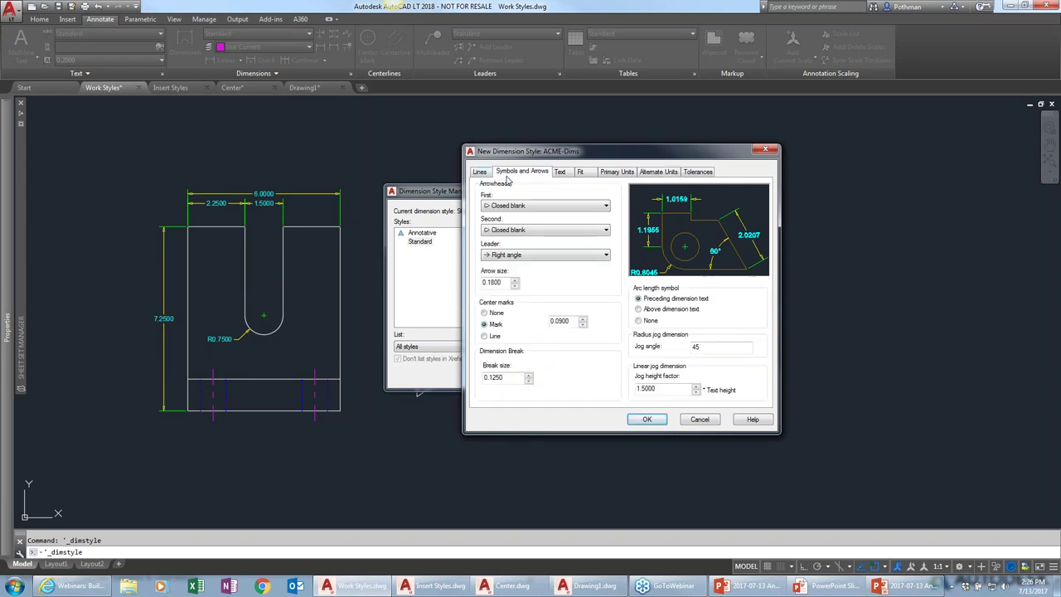
left_click(484, 172)
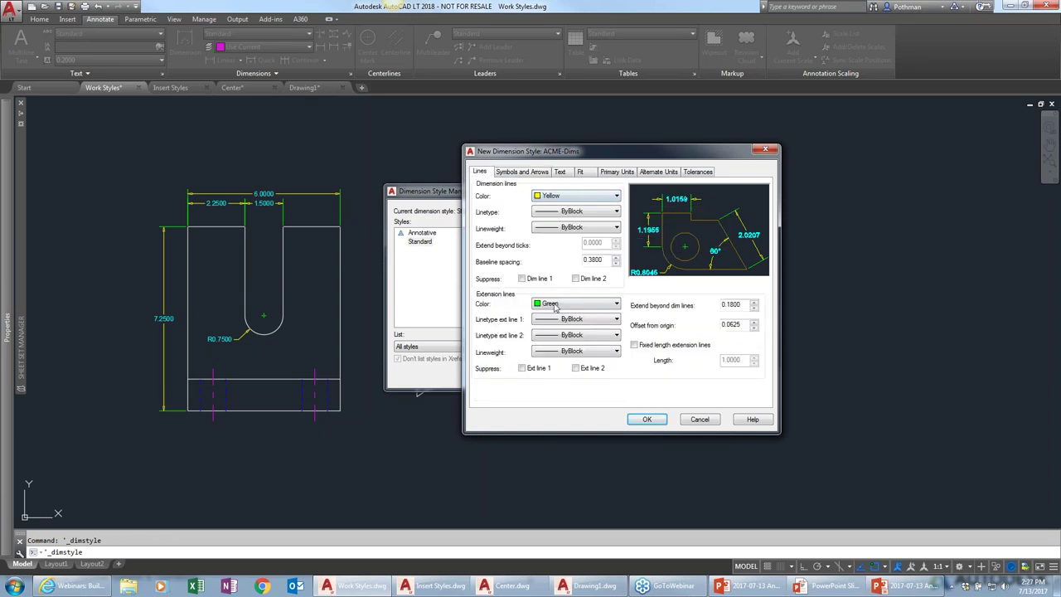
left_click(518, 174)
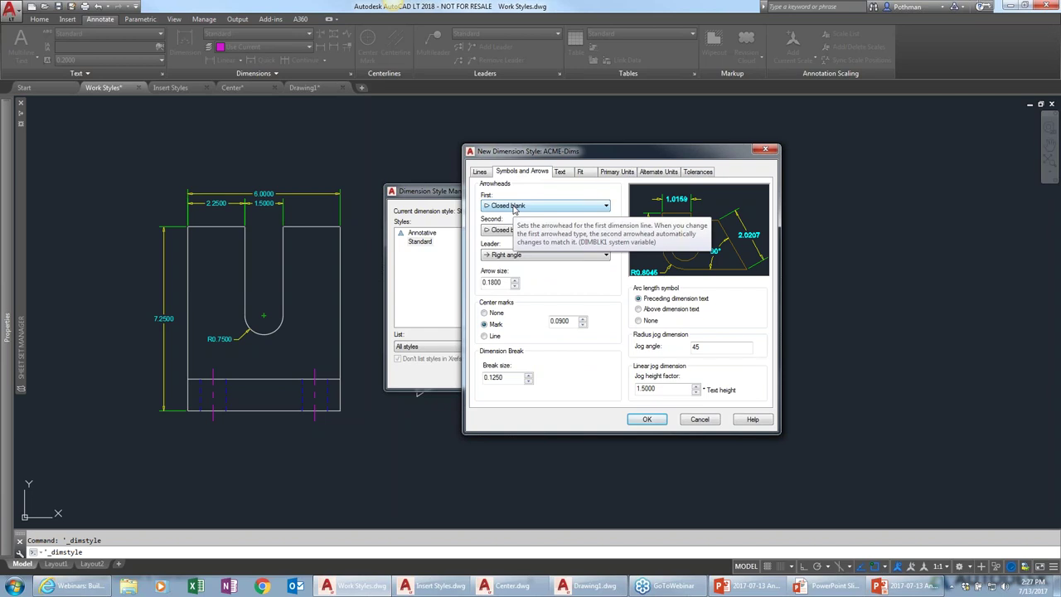
left_click(480, 172)
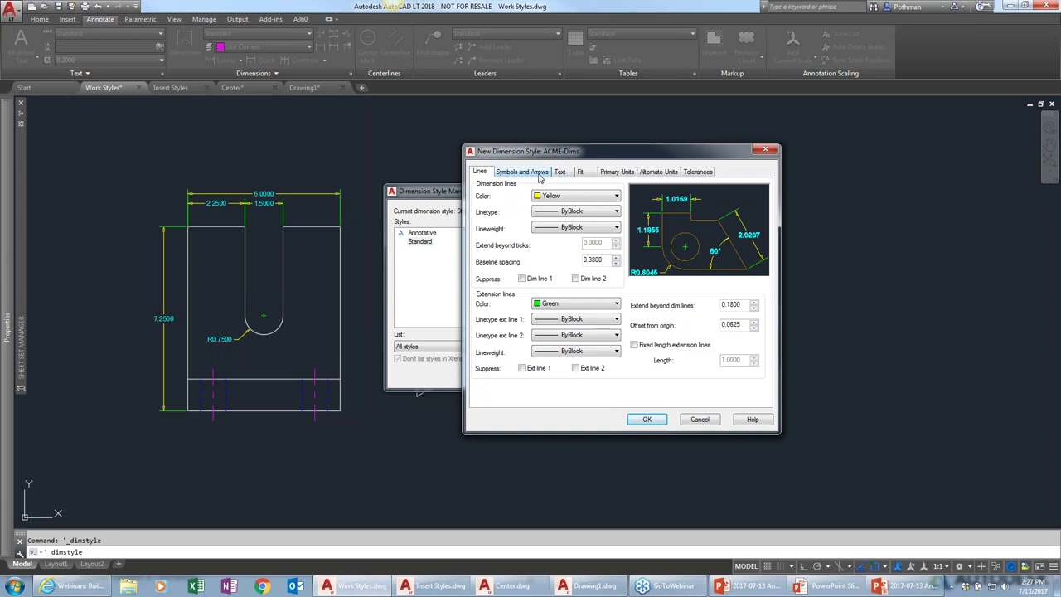
left_click(539, 175)
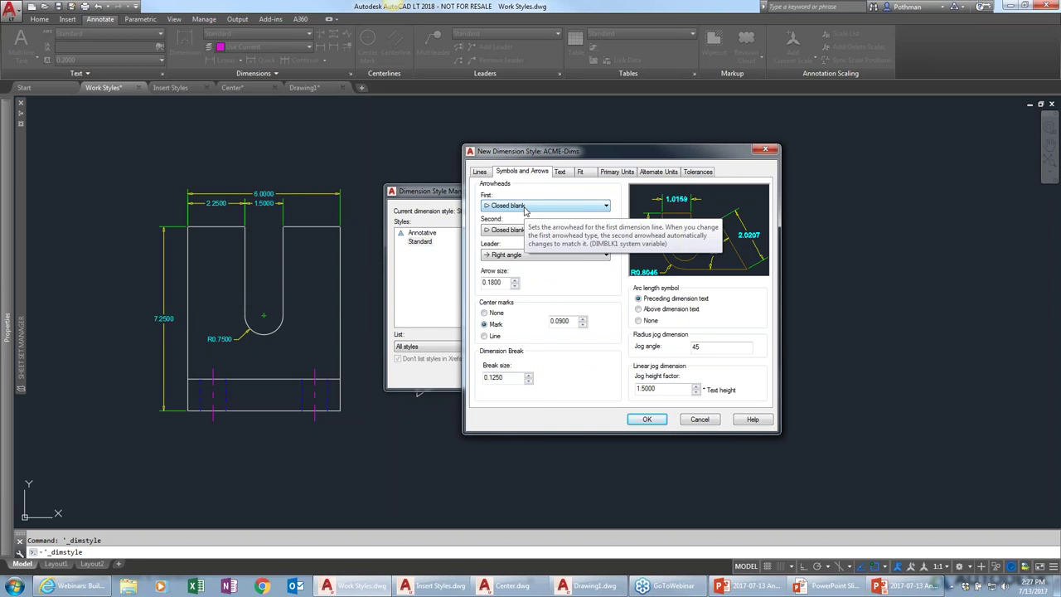
left_click(525, 209)
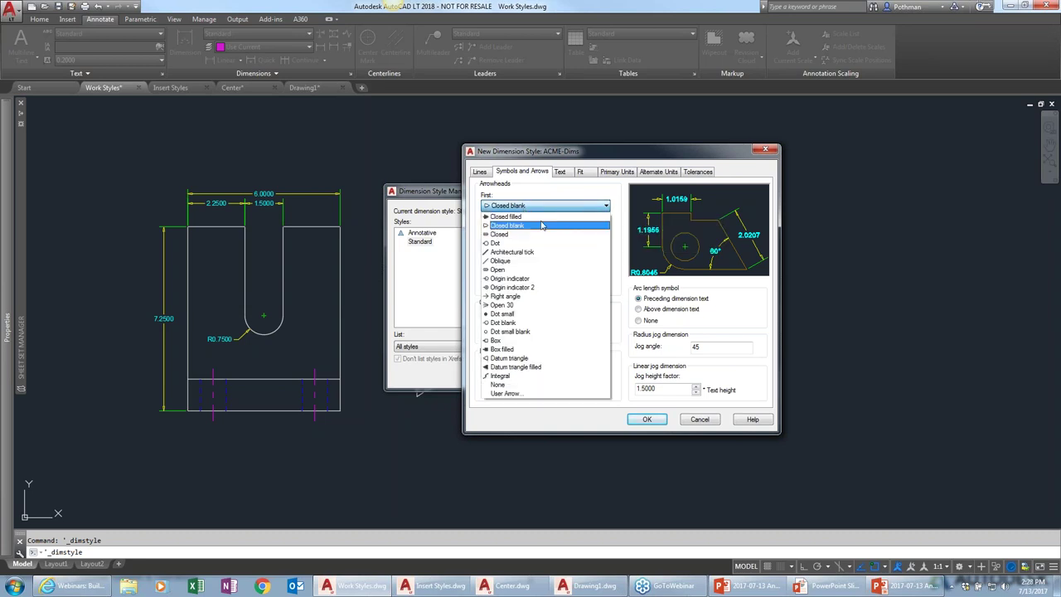
left_click(529, 217)
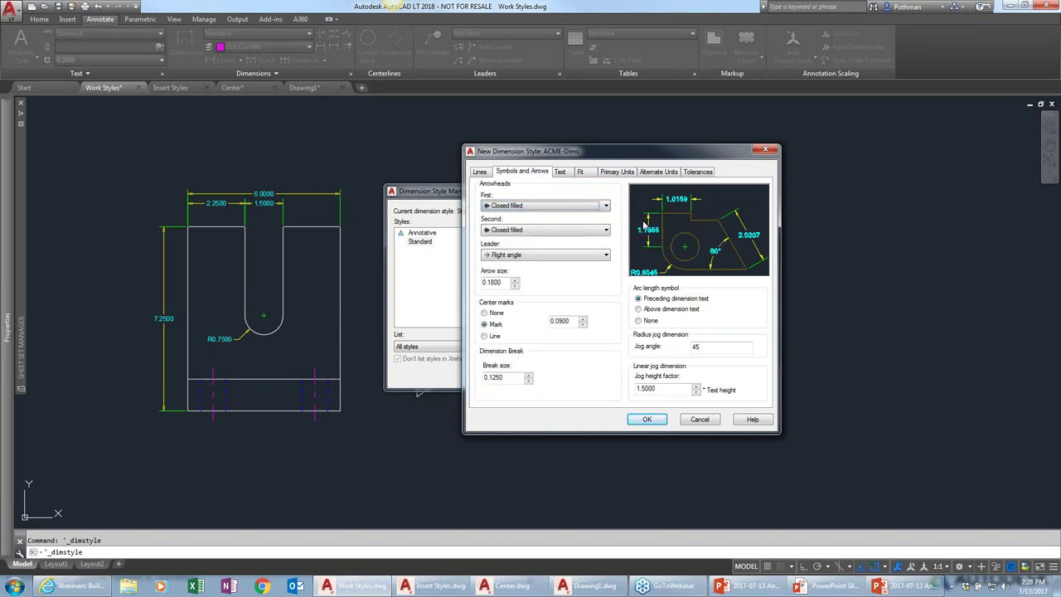
Enlarge the style preview and try the Dot and Oblique arrowheads for the dimension lines
left_click_drag(597, 150, 333, 88)
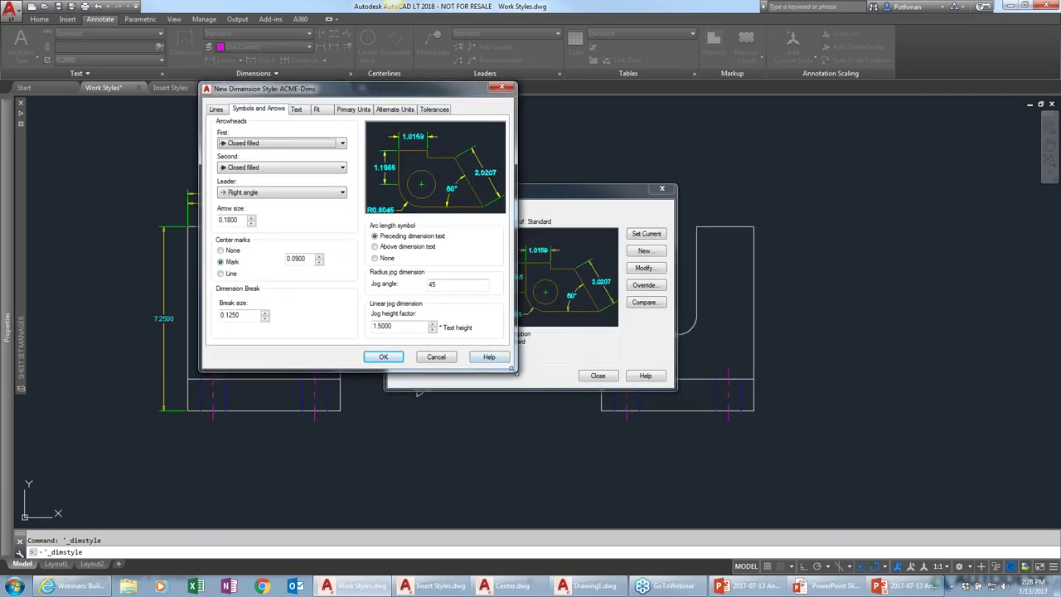
left_click_drag(518, 373, 845, 473)
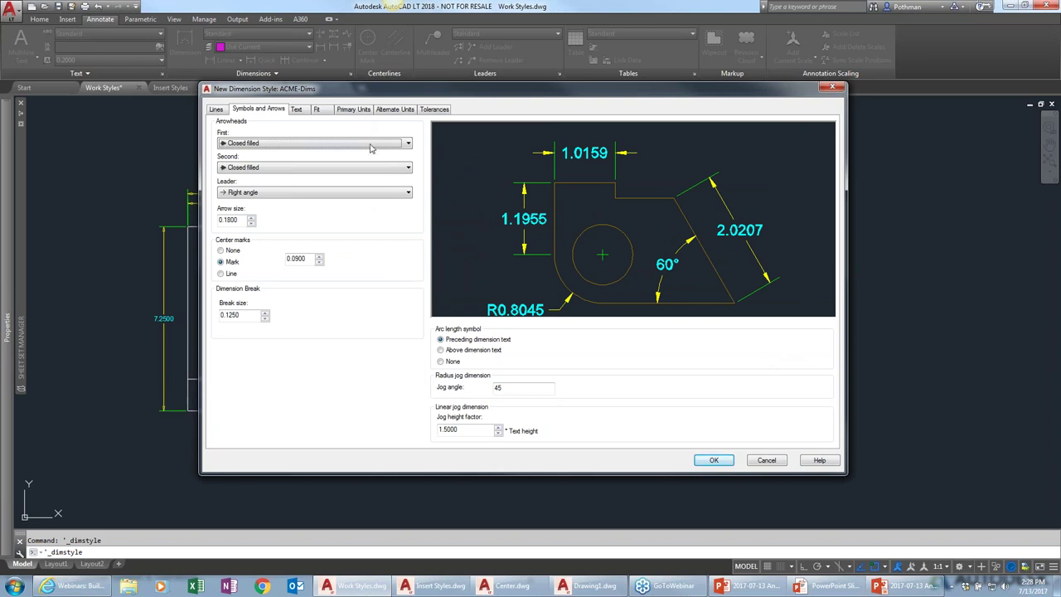
left_click(346, 147)
left_click(241, 181)
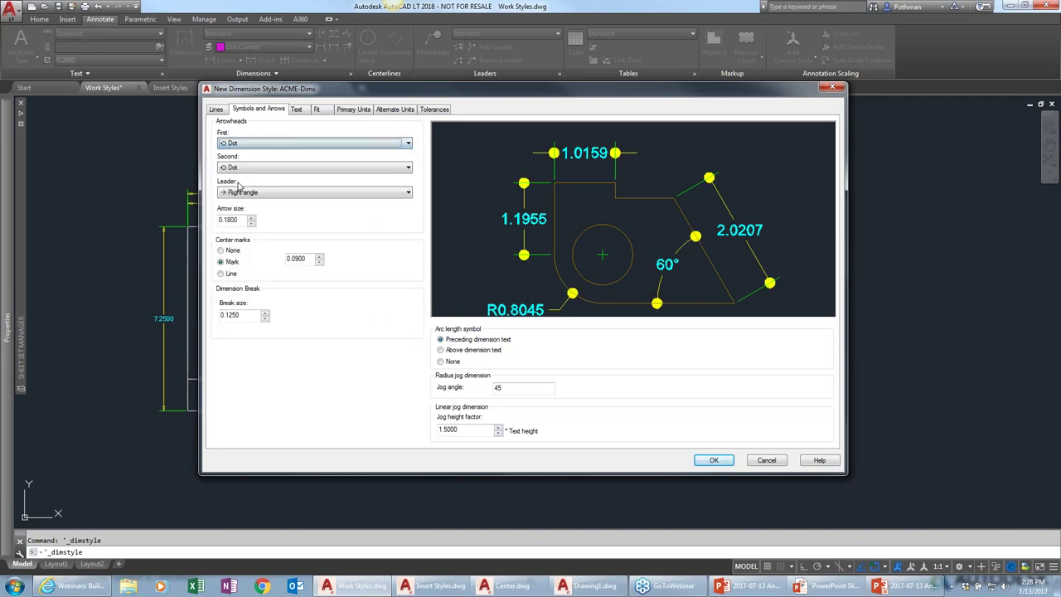
left_click(279, 147)
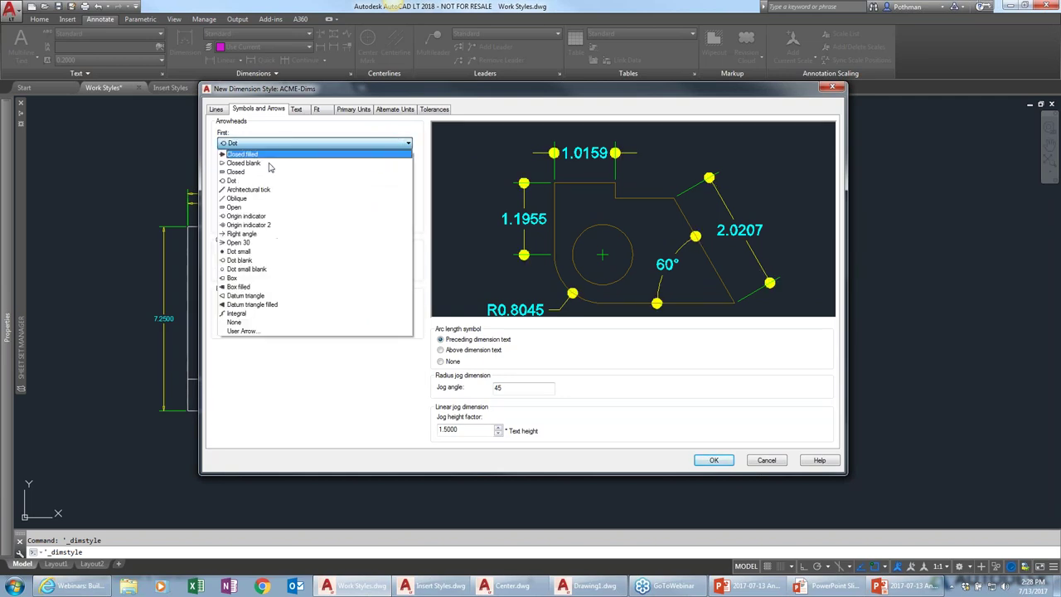
left_click(258, 202)
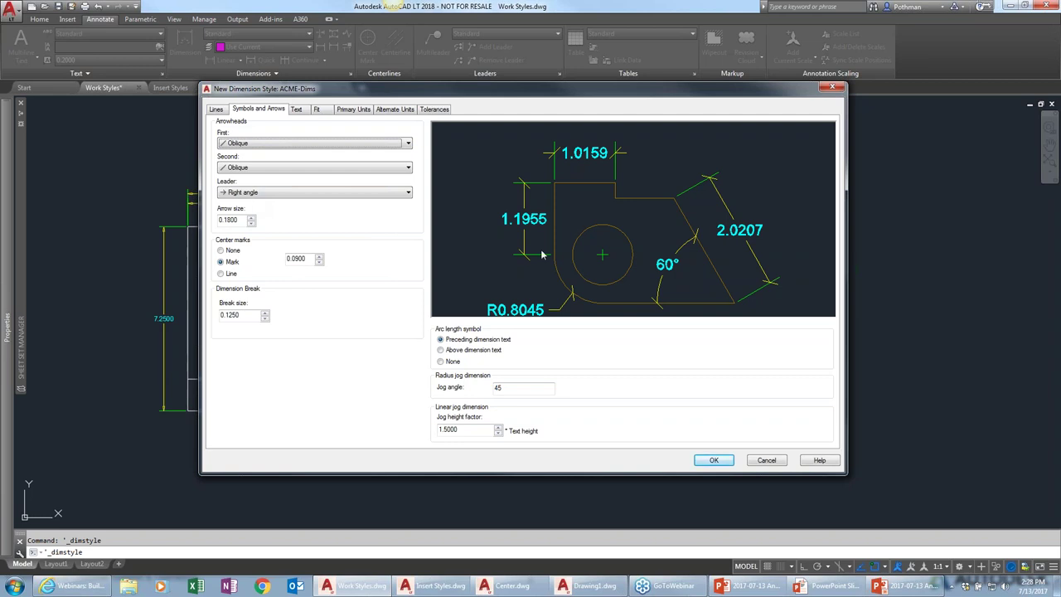
Use the custom arrow block vanilla for the first and second arrowheads and set the arrow size to 0.2000
left_click(379, 143)
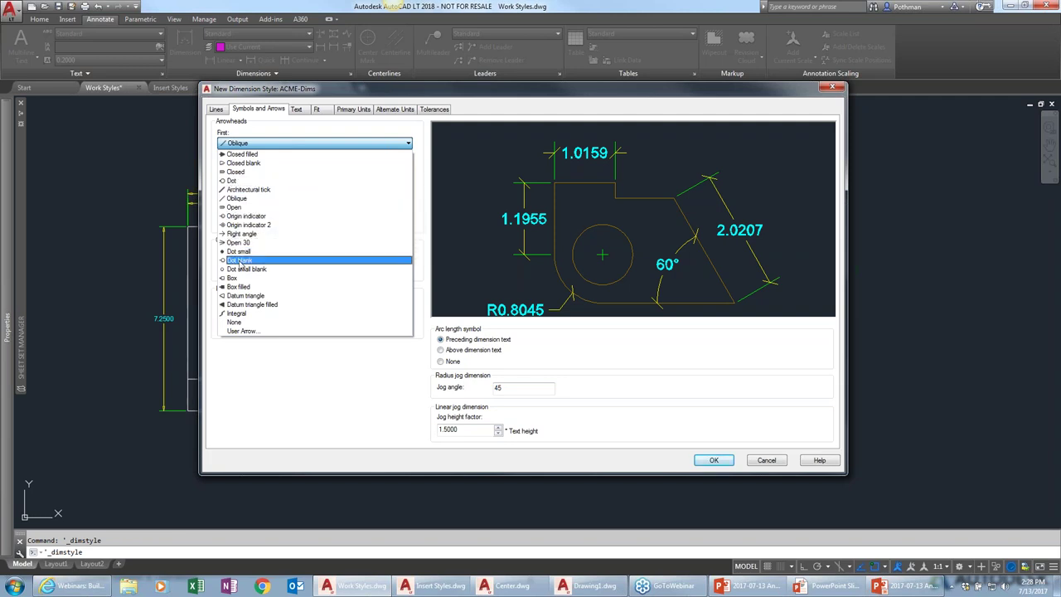
left_click(238, 331)
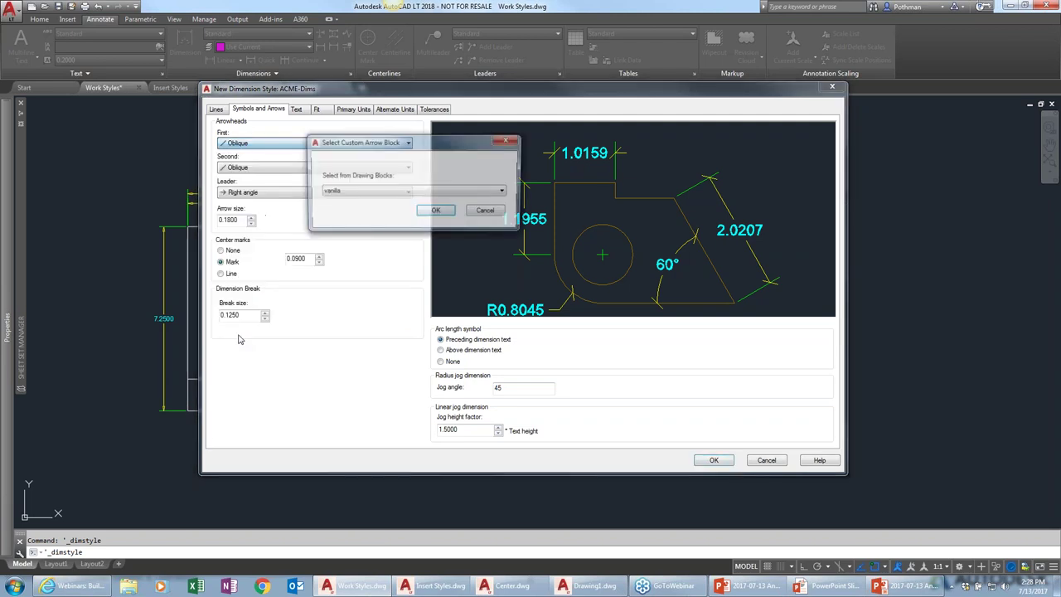
left_click(462, 191)
left_click(465, 193)
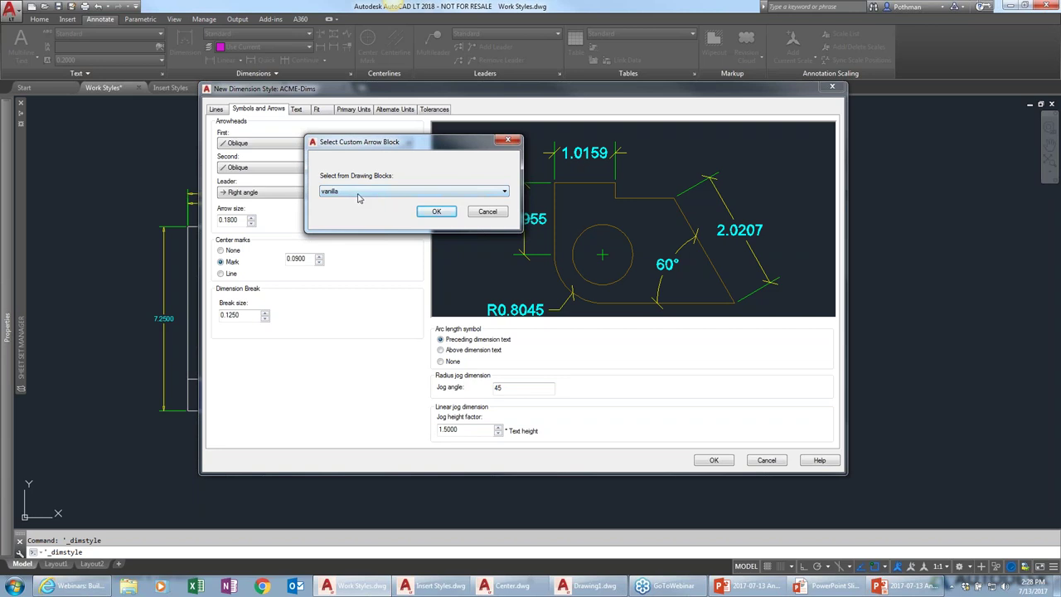
left_click(436, 212)
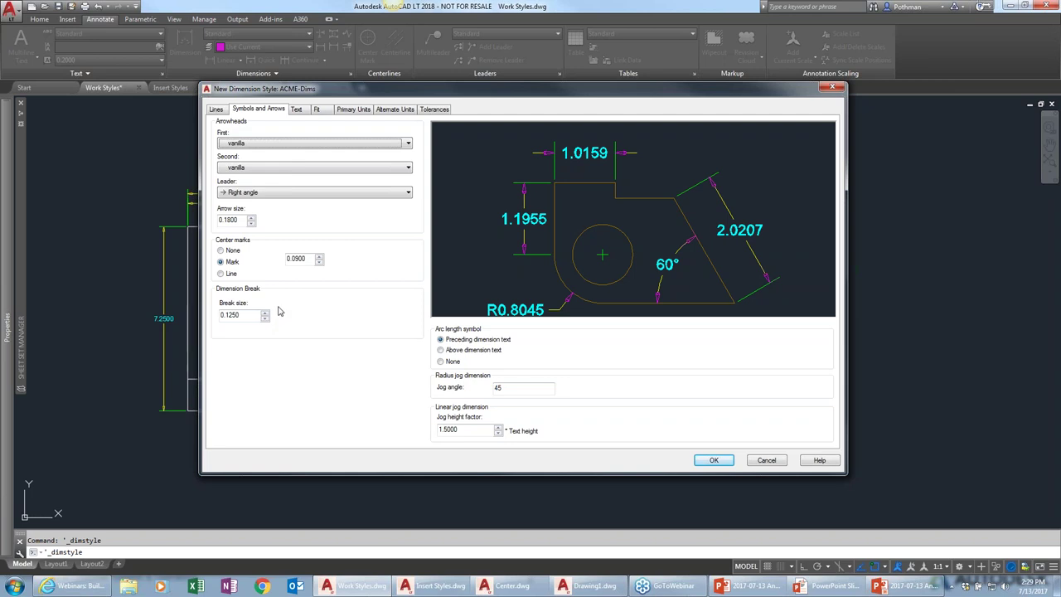
left_click_drag(240, 220, 199, 218)
type("0.2000")
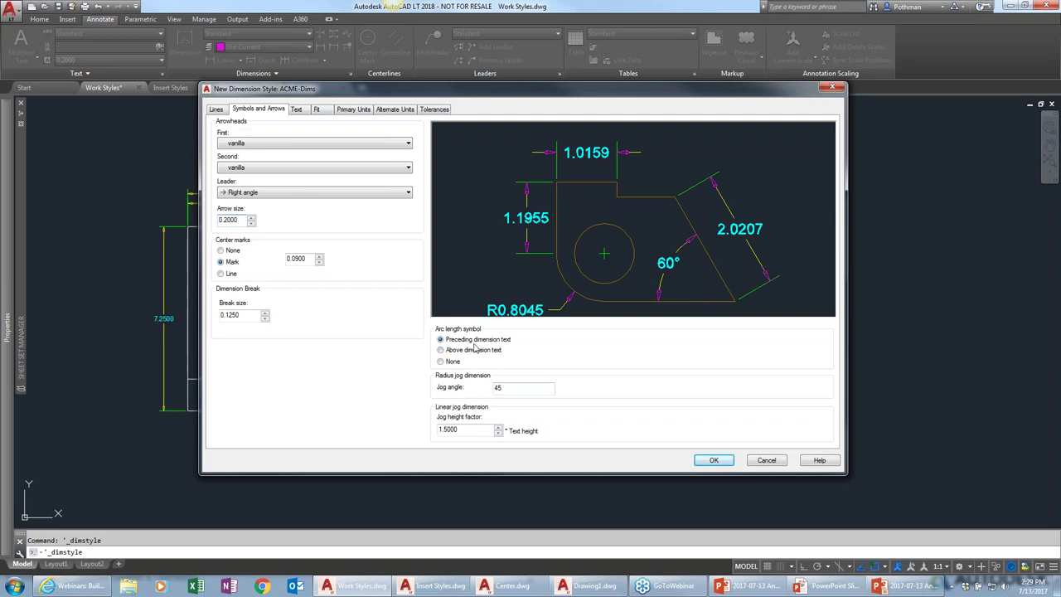
Create a new text style named ACME-Dims from within the dimension style's text settings
left_click(297, 111)
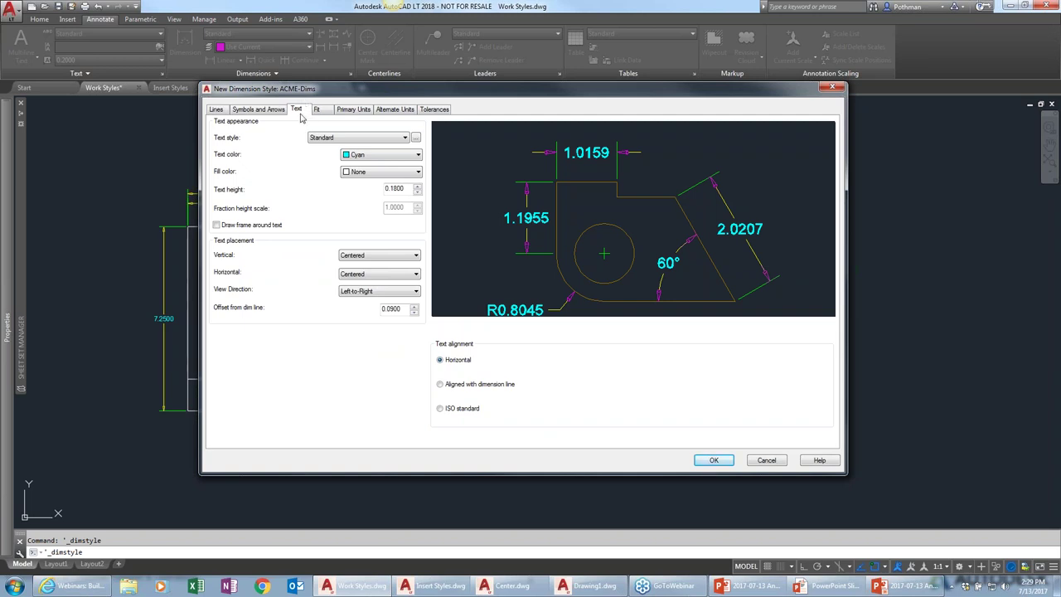
left_click(407, 140)
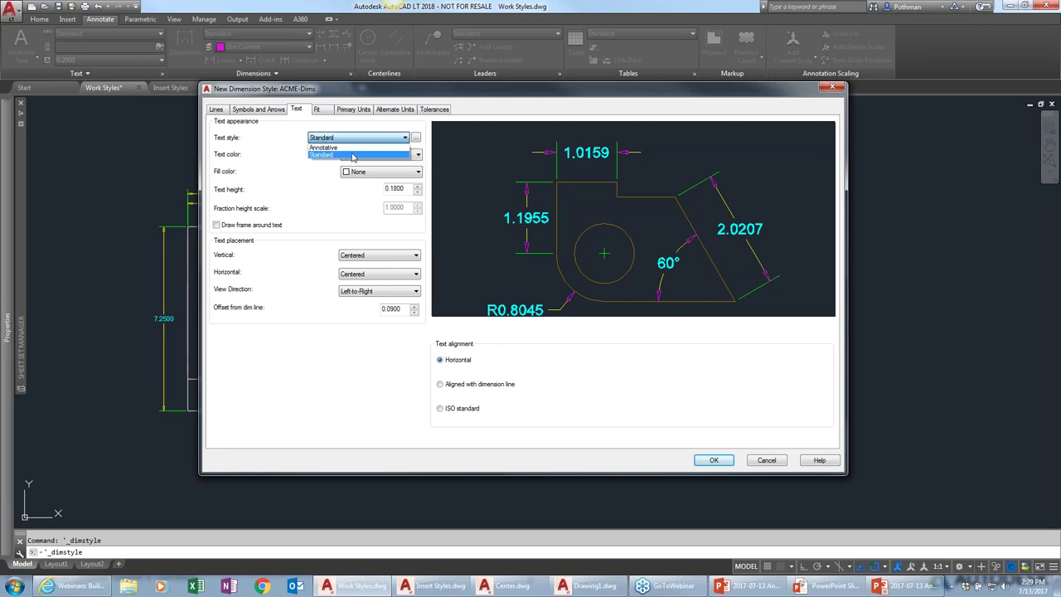
left_click(291, 135)
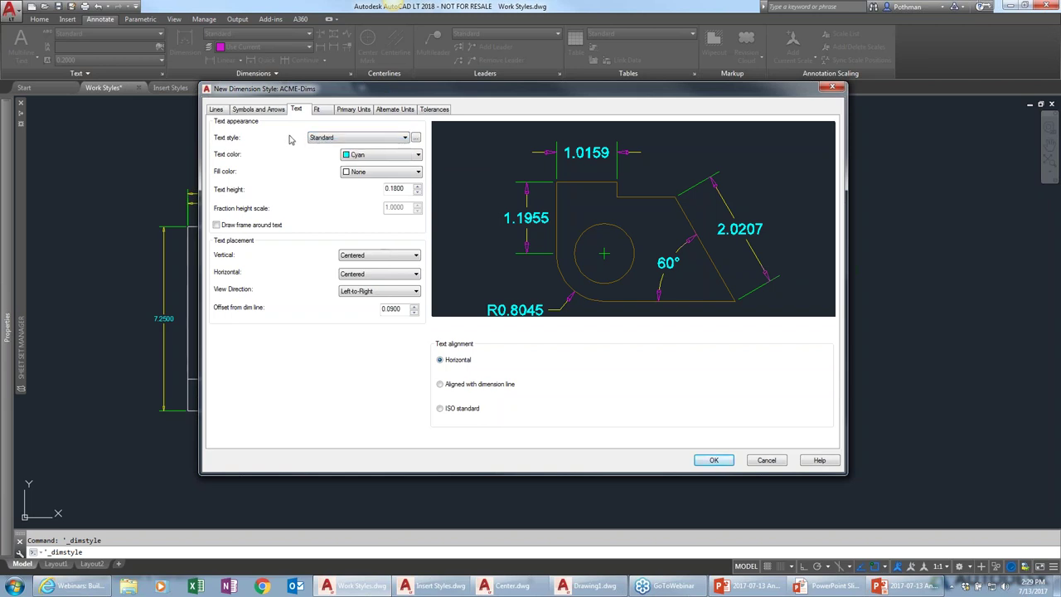
left_click(416, 138)
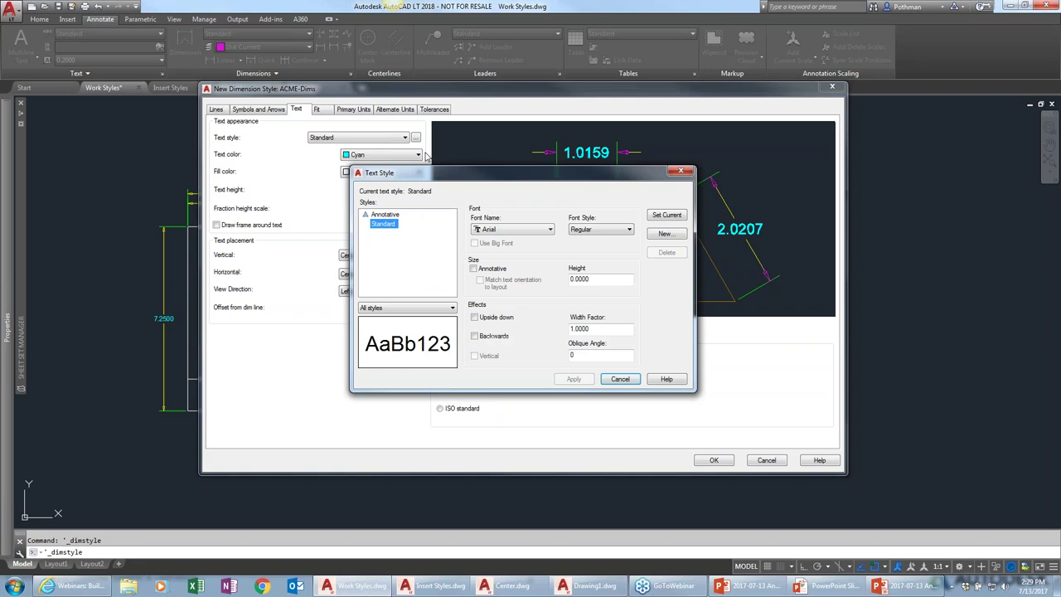
left_click(666, 234)
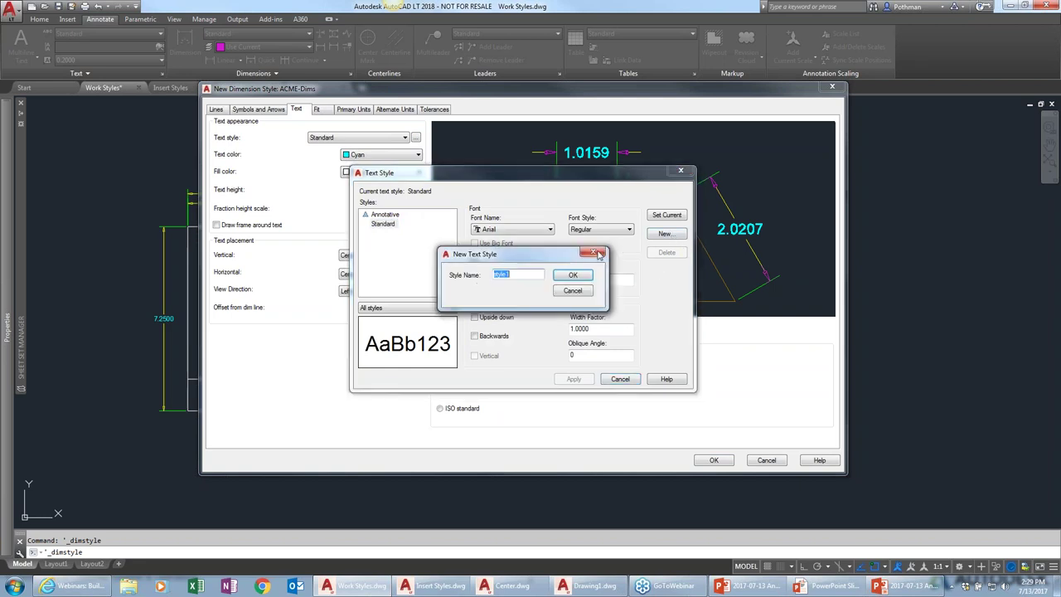
type("ACME-")
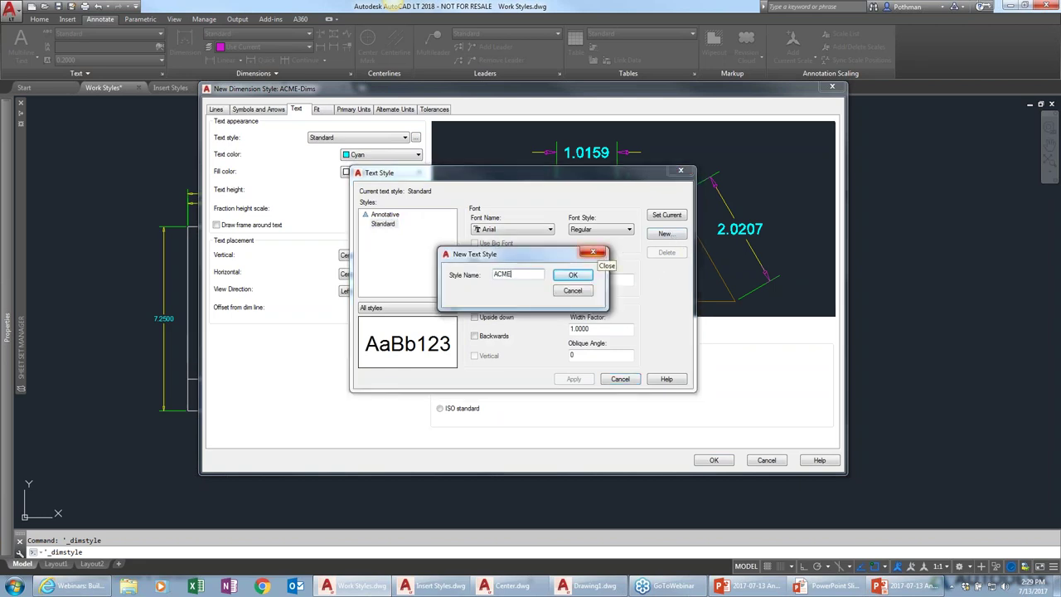
type("Dims")
left_click(572, 274)
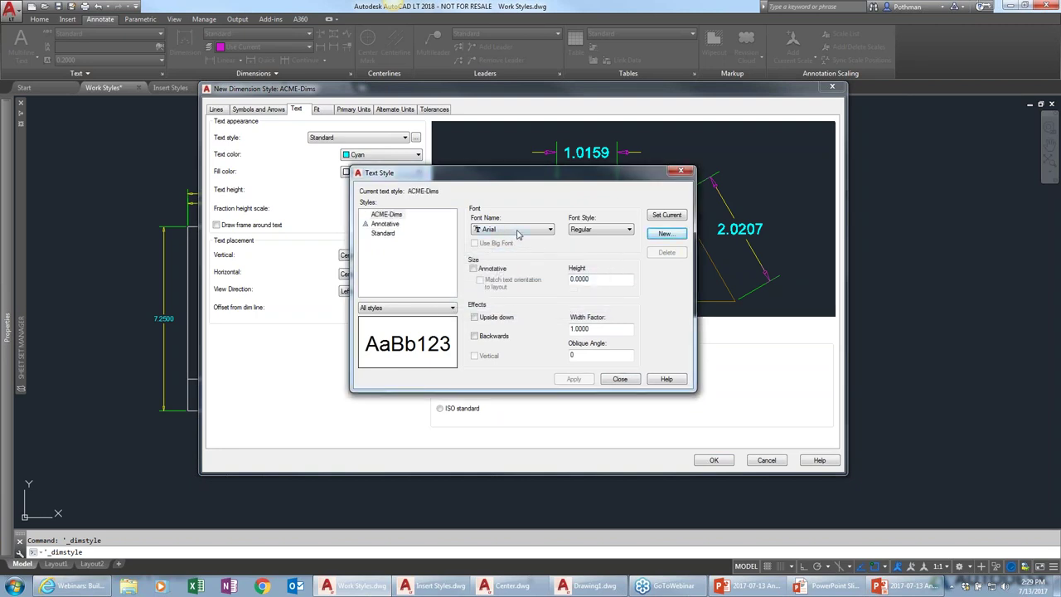
Try Century Gothic as the font for the ACME-Dims text style
left_click(517, 232)
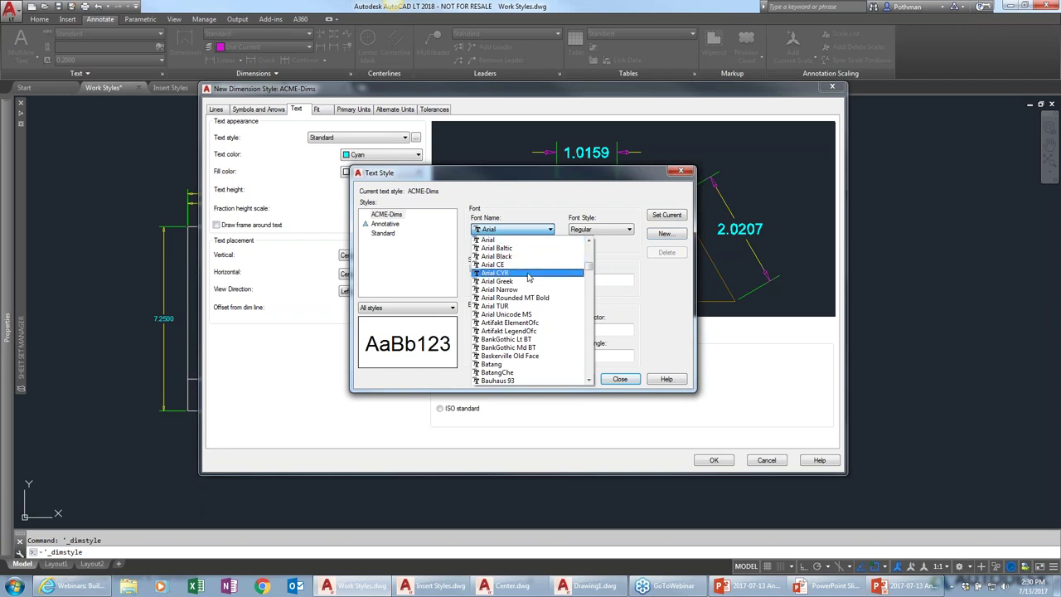
scroll(524, 286, "down", 4)
scroll(517, 299, "down", 4)
scroll(519, 298, "down", 3)
scroll(519, 303, "down", 1)
scroll(502, 340, "down", 2)
scroll(503, 340, "down", 1)
left_click(508, 356)
Set the ACME-Dims text style's font to Century, apply it and close the text style settings
left_click(496, 231)
scroll(502, 364, "down", 3)
scroll(502, 364, "up", 4)
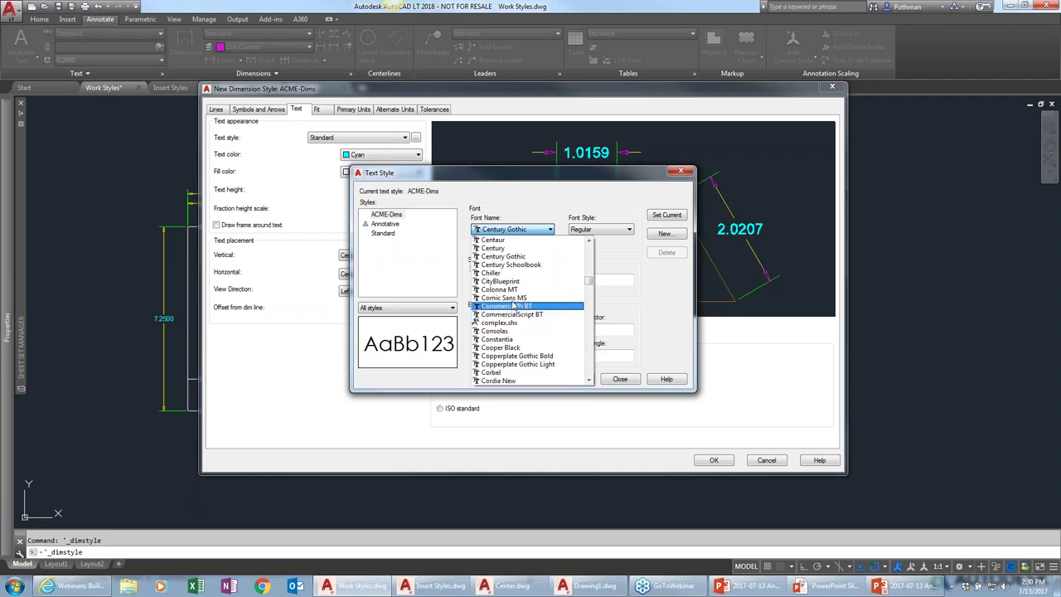
left_click(515, 249)
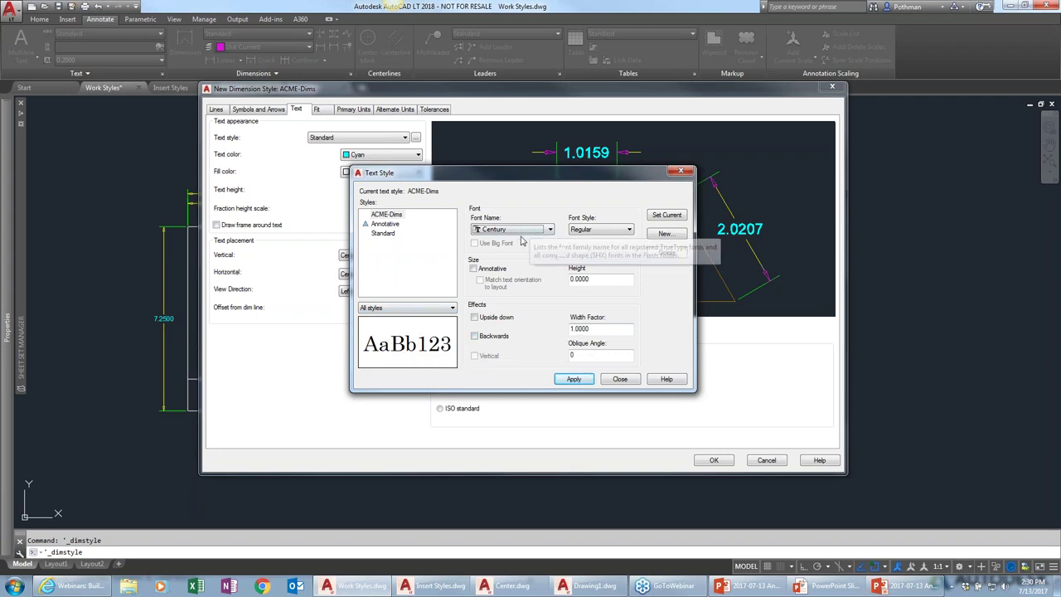
left_click(583, 382)
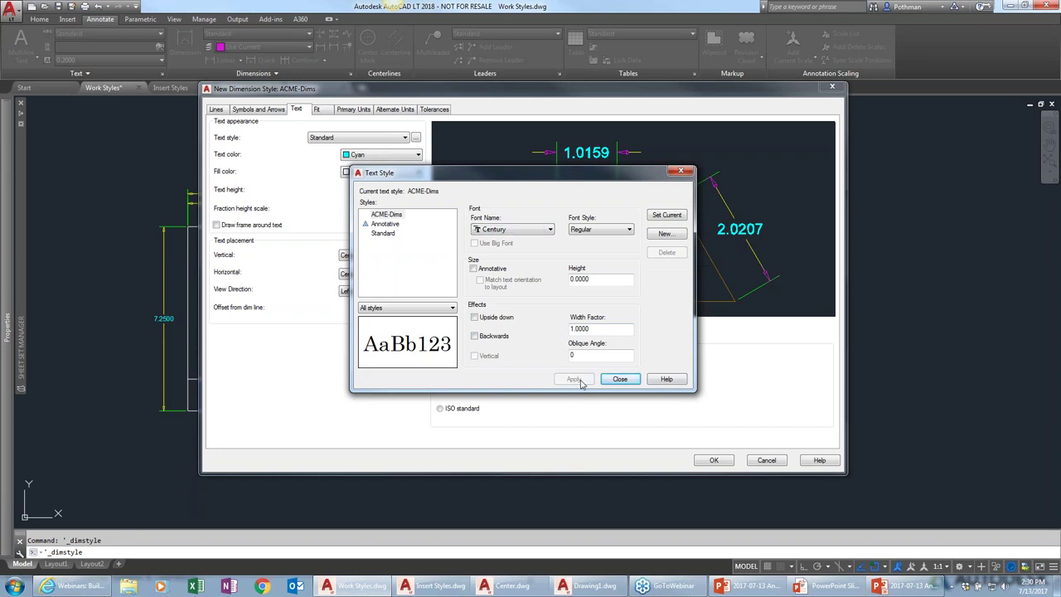
left_click(619, 379)
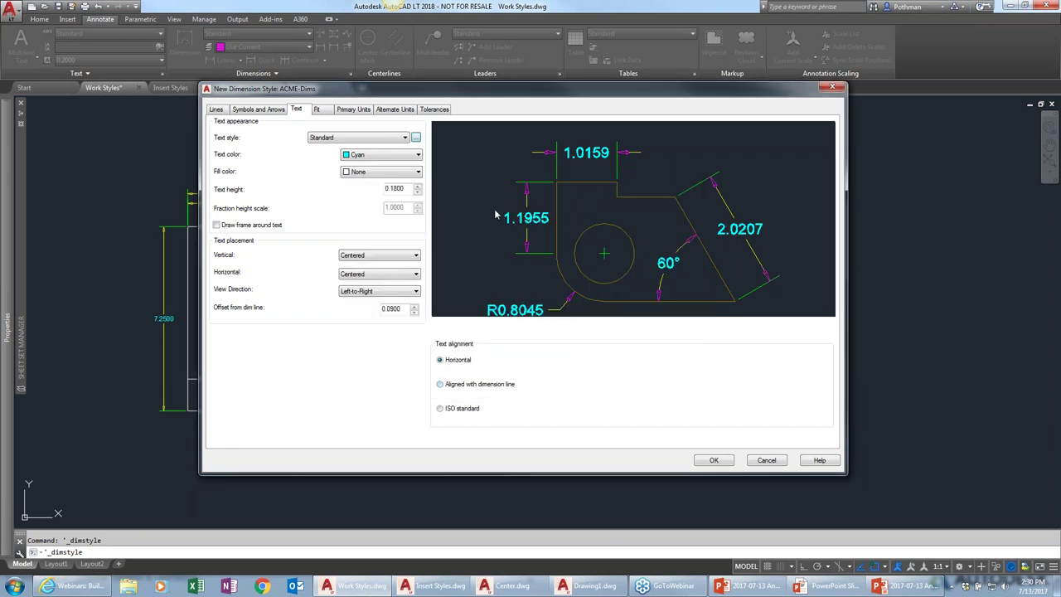
Assign the ACME-Dims text style to the dimension style and review its fit options
left_click(405, 137)
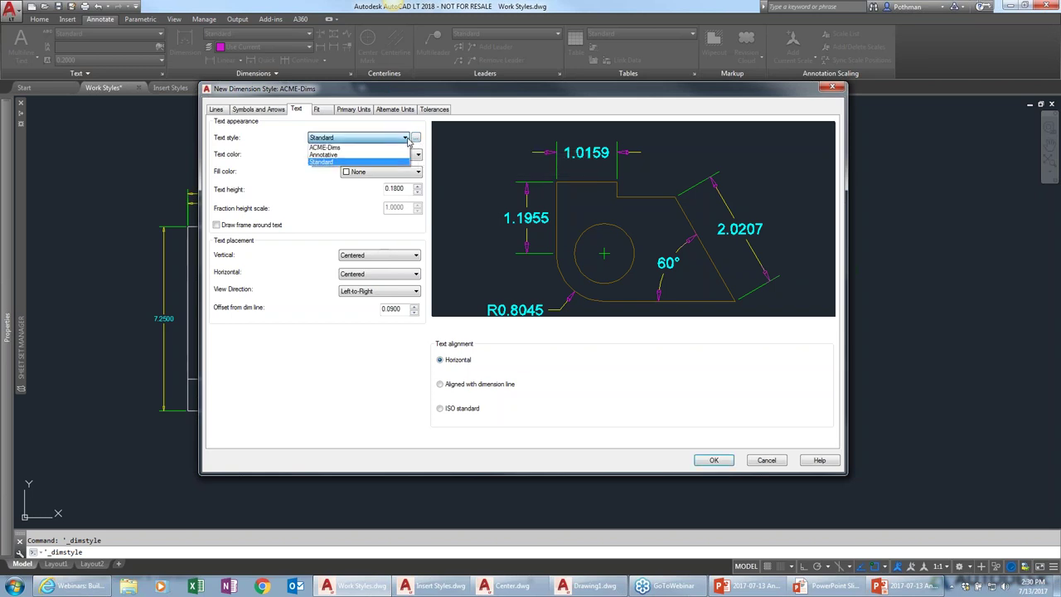
left_click(384, 147)
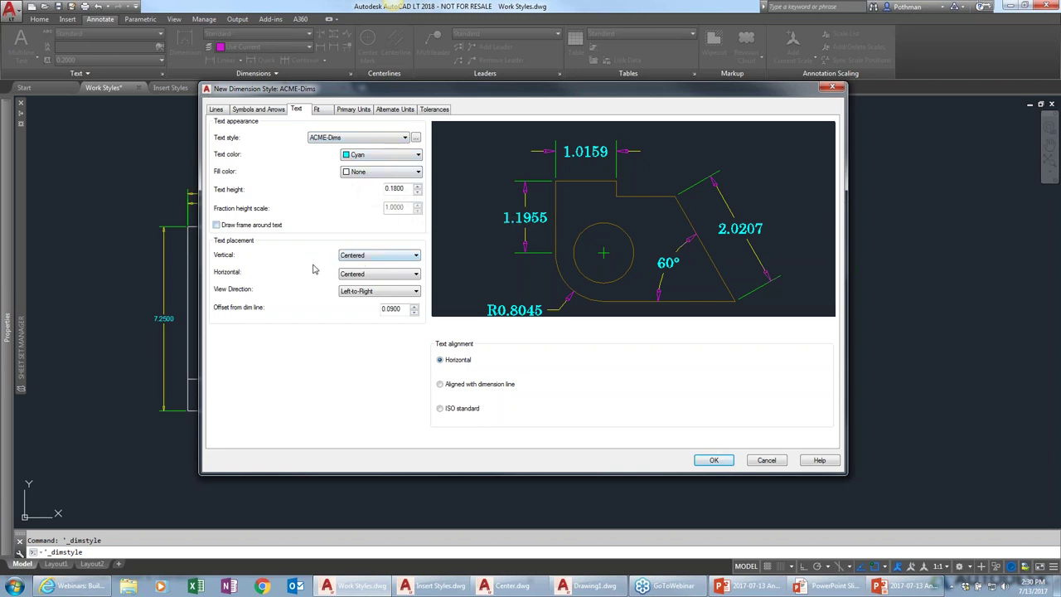
left_click(318, 110)
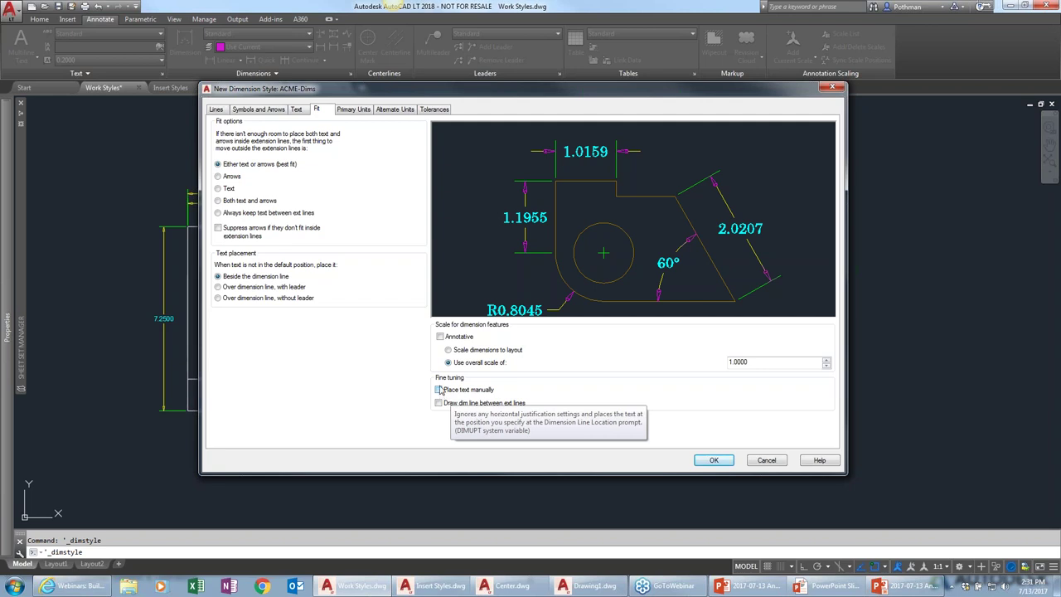
Set the unit format of the primary linear dimensions to Architectural
left_click(355, 109)
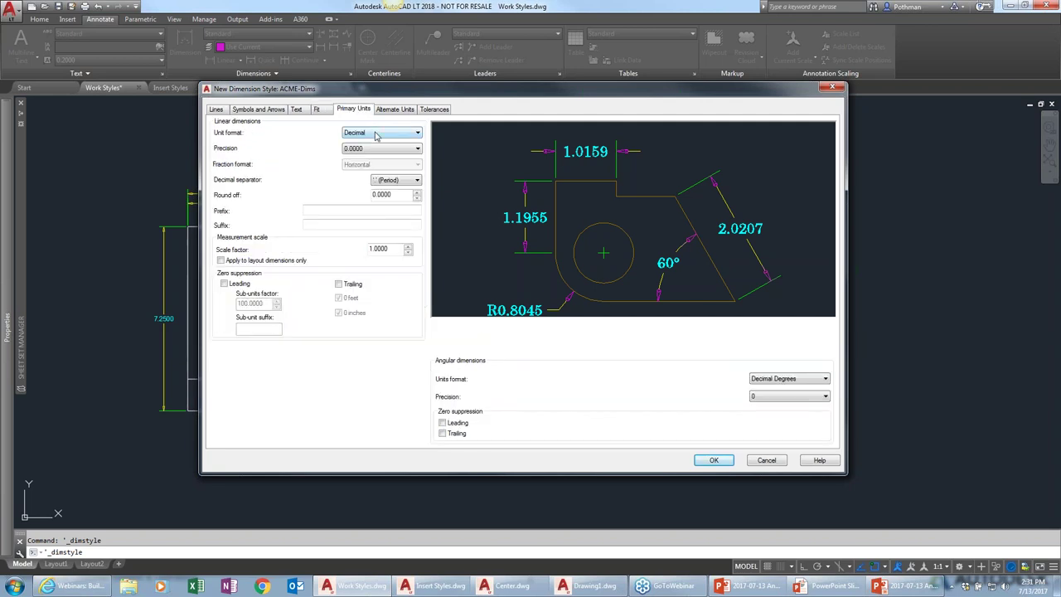
left_click(374, 135)
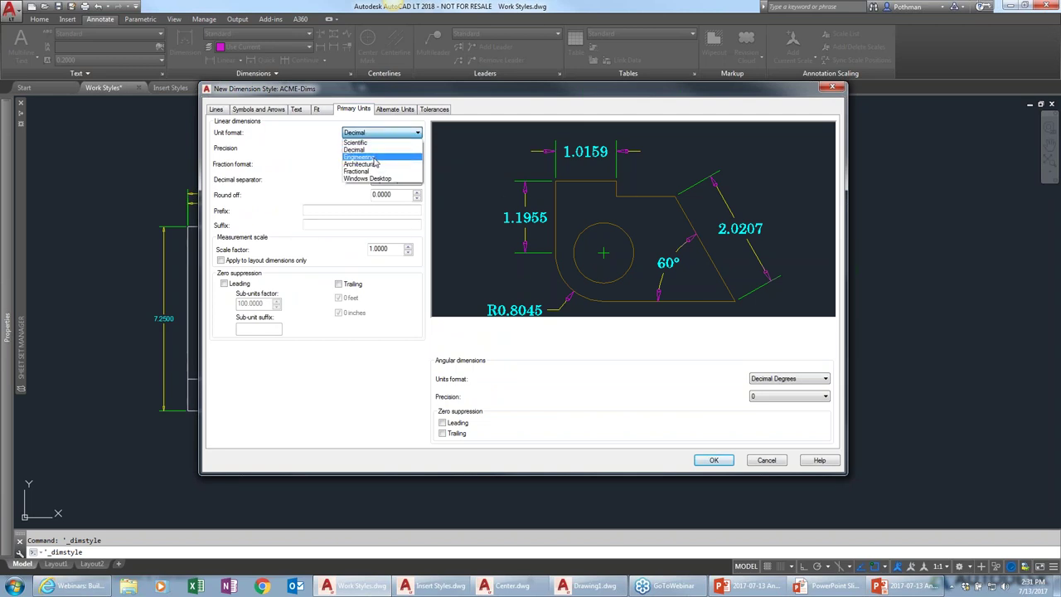
left_click(374, 165)
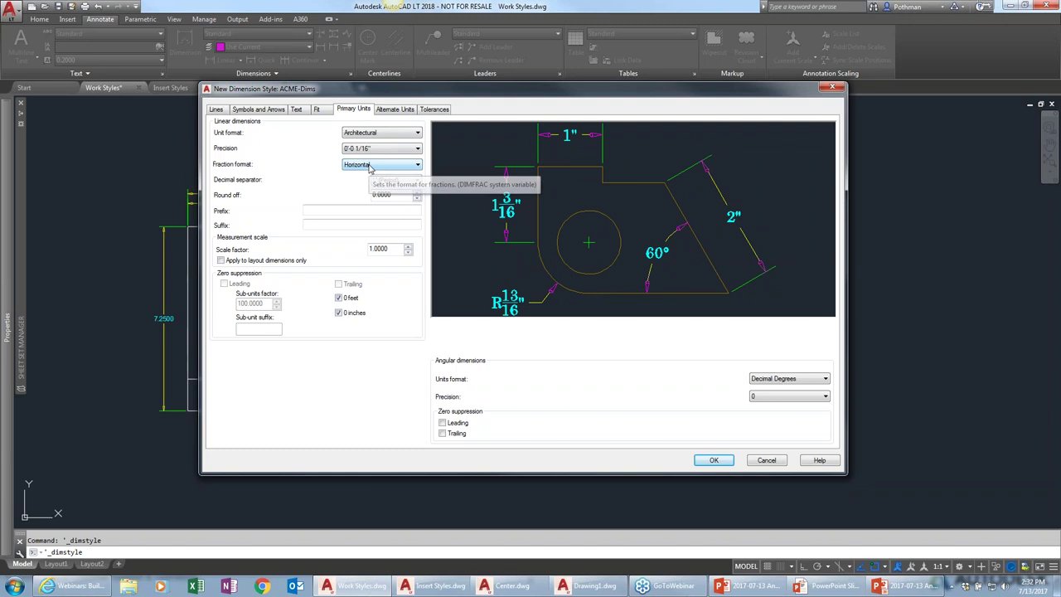
Compare the Horizontal and Diagonal fraction formats and set the primary units to Diagonal
left_click(371, 167)
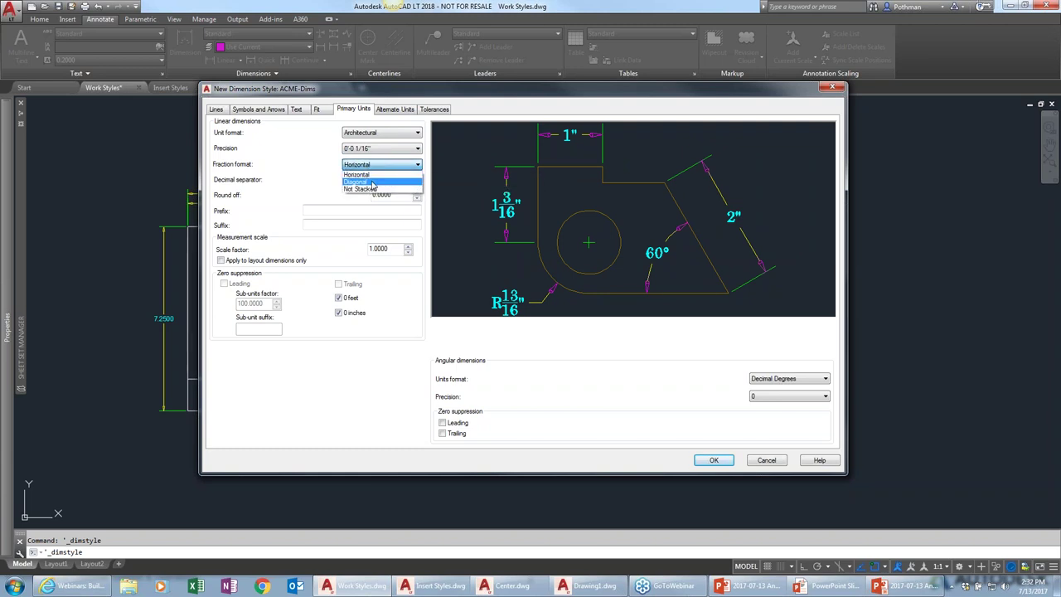
left_click(373, 182)
left_click(375, 172)
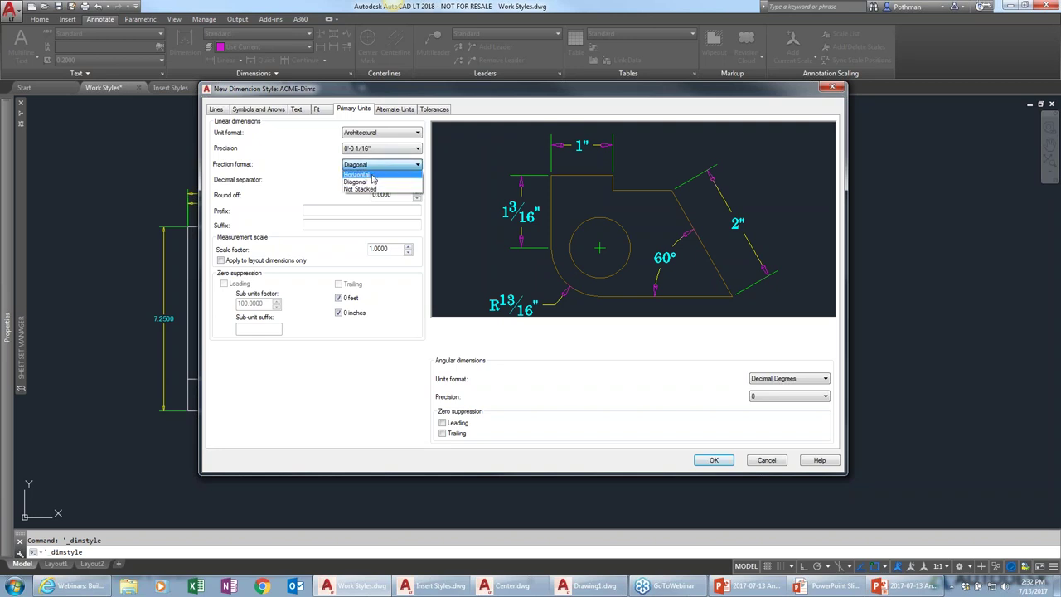
left_click(373, 173)
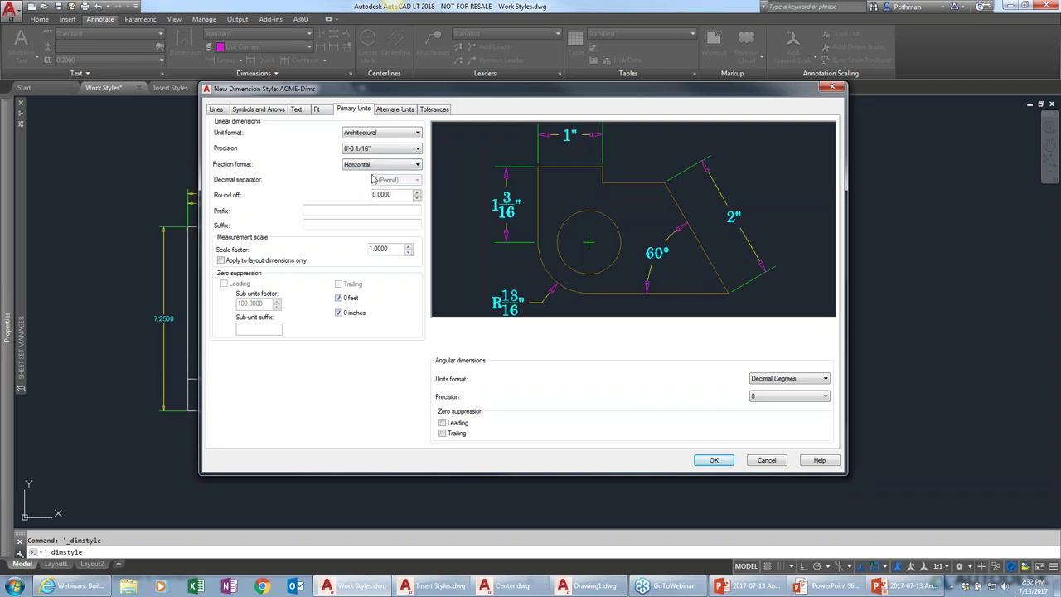
left_click(374, 168)
left_click(368, 181)
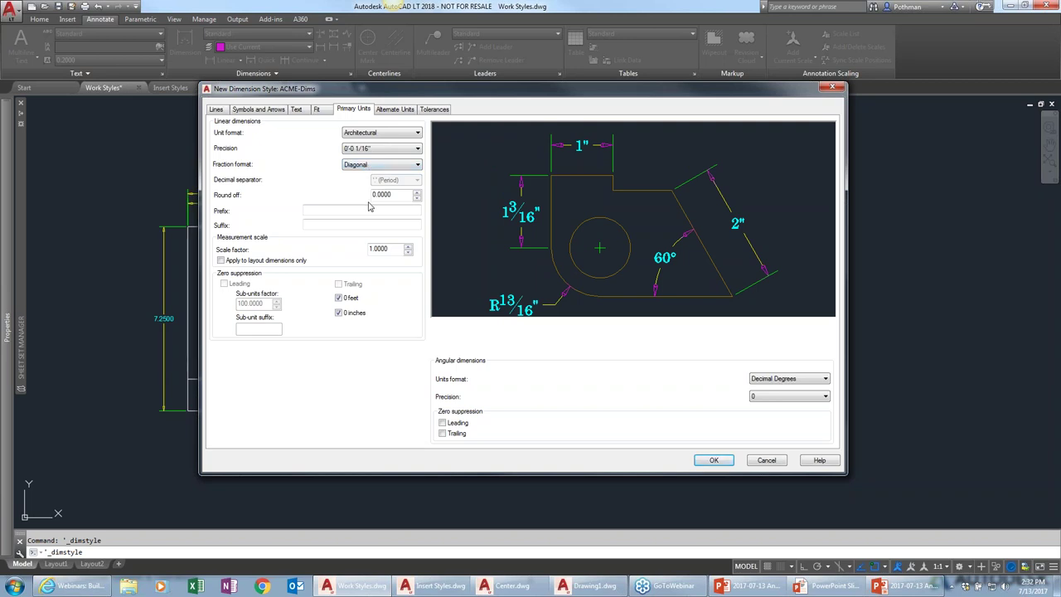
Check the round-off value and the available angular units formats, keeping Decimal Degrees
double_click(390, 195)
left_click(784, 383)
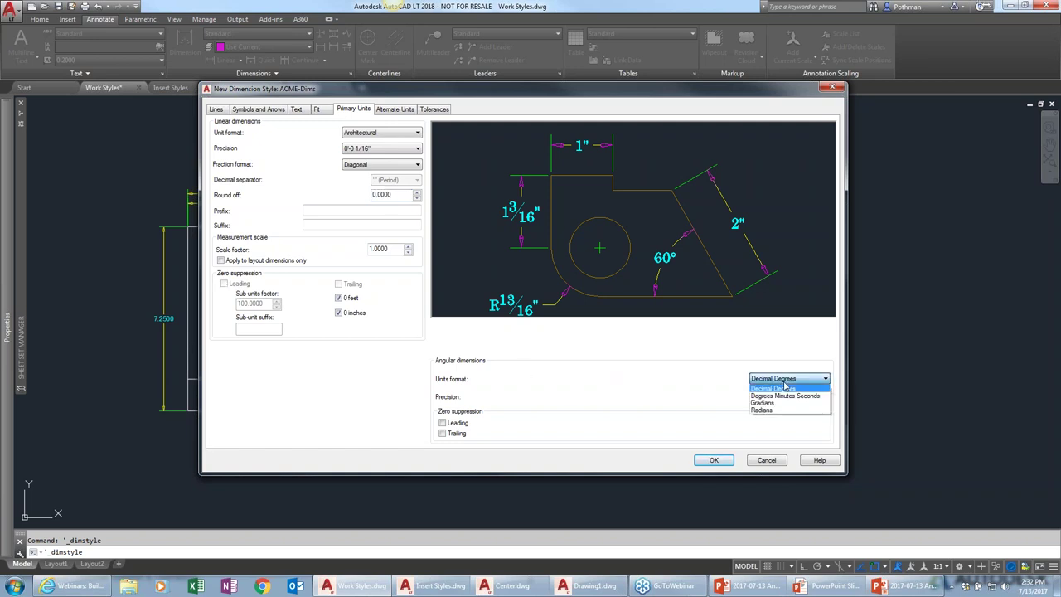
left_click(784, 387)
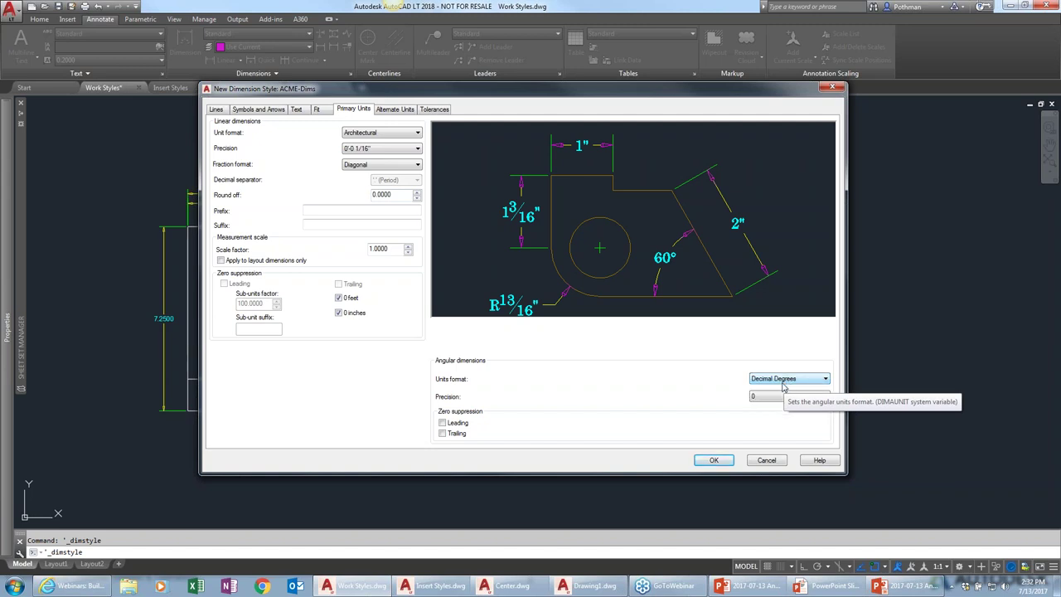
left_click(783, 383)
left_click(792, 383)
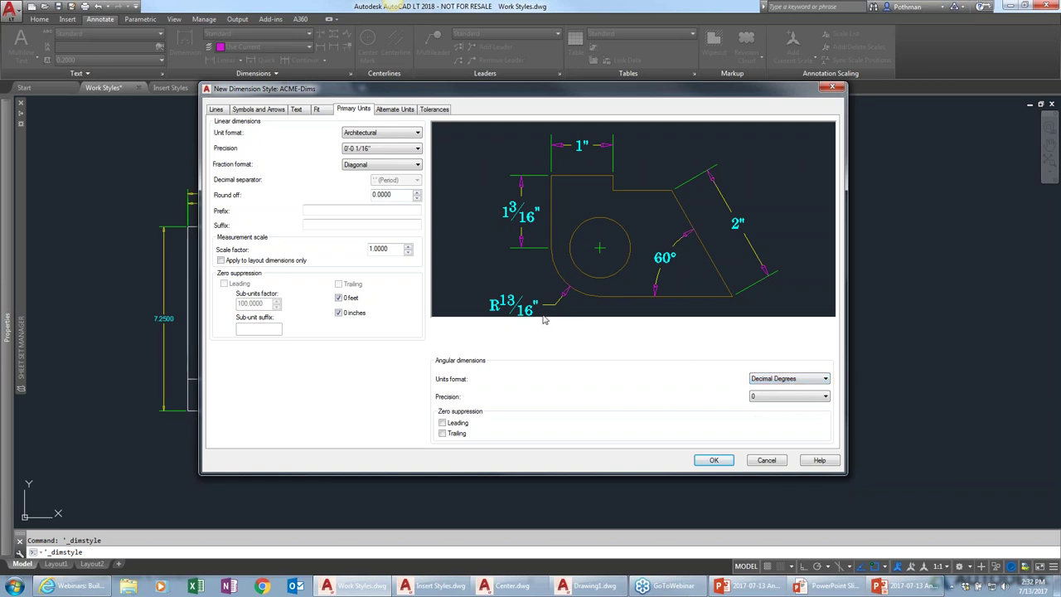
Turn on the display of alternate units and check their conversion multiplier
left_click(403, 110)
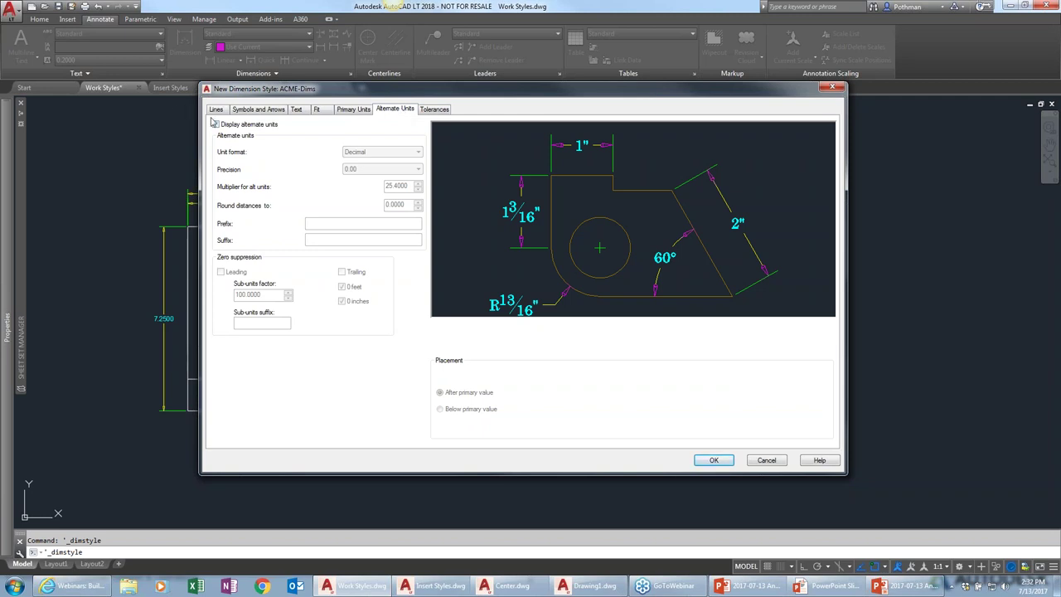
left_click(216, 125)
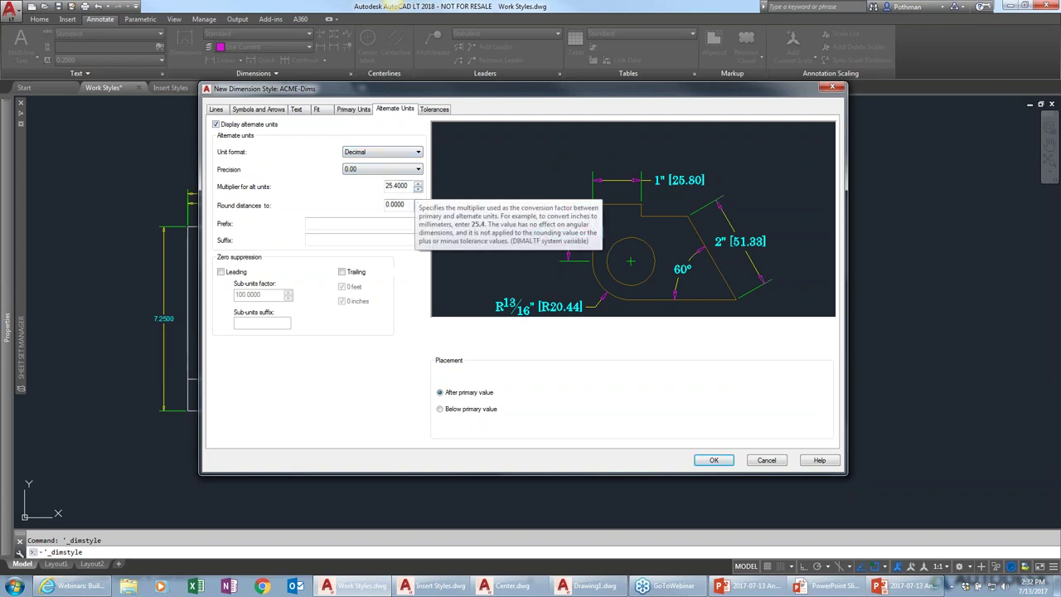
double_click(409, 186)
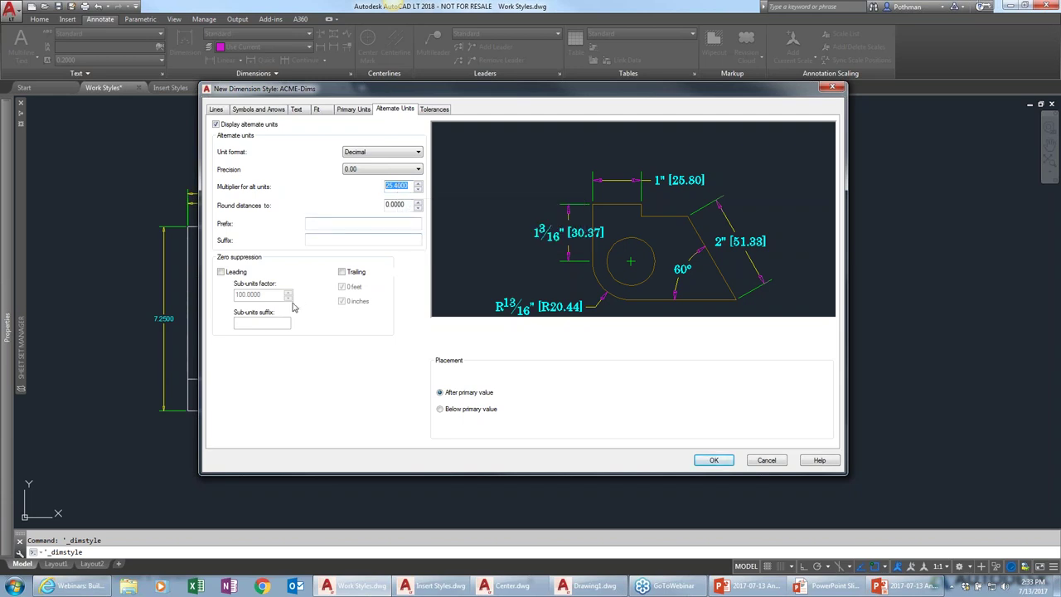
Review the tolerance settings, save the ACME-Dims dimension style and close the Dimension Style Manager
left_click(434, 109)
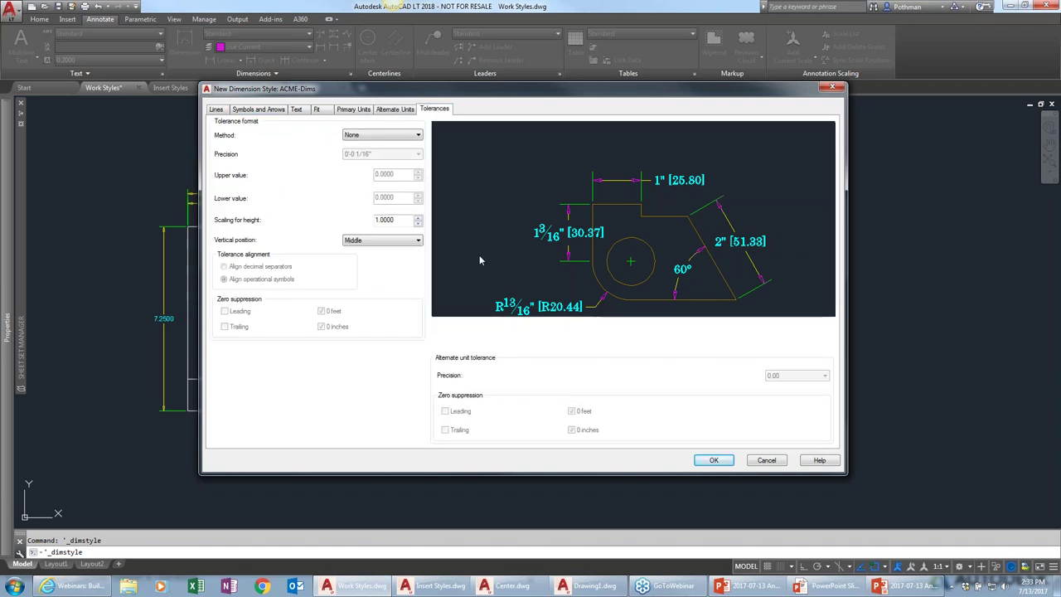
left_click(709, 461)
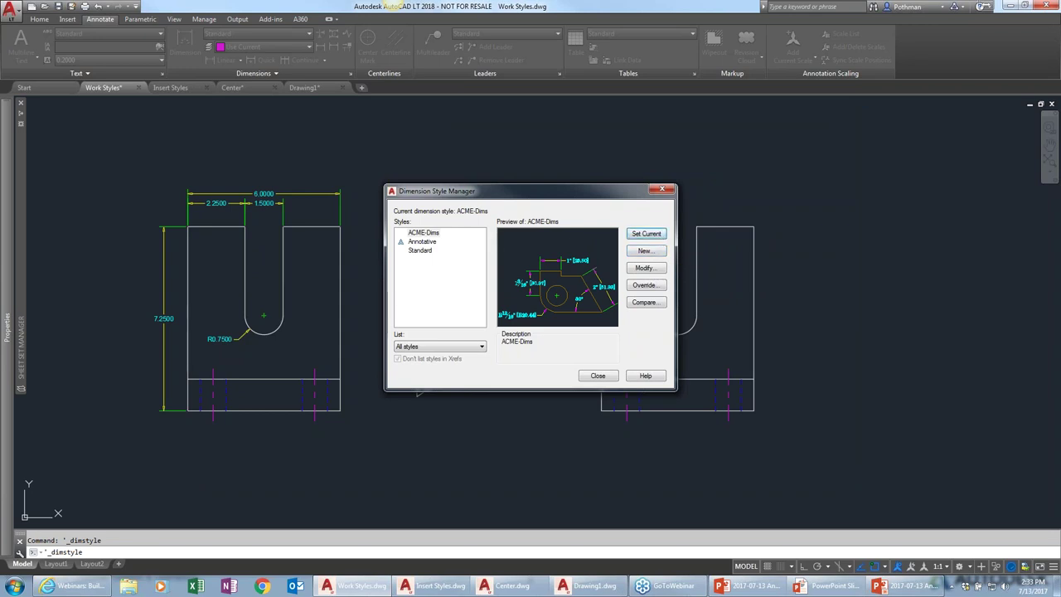
left_click(596, 377)
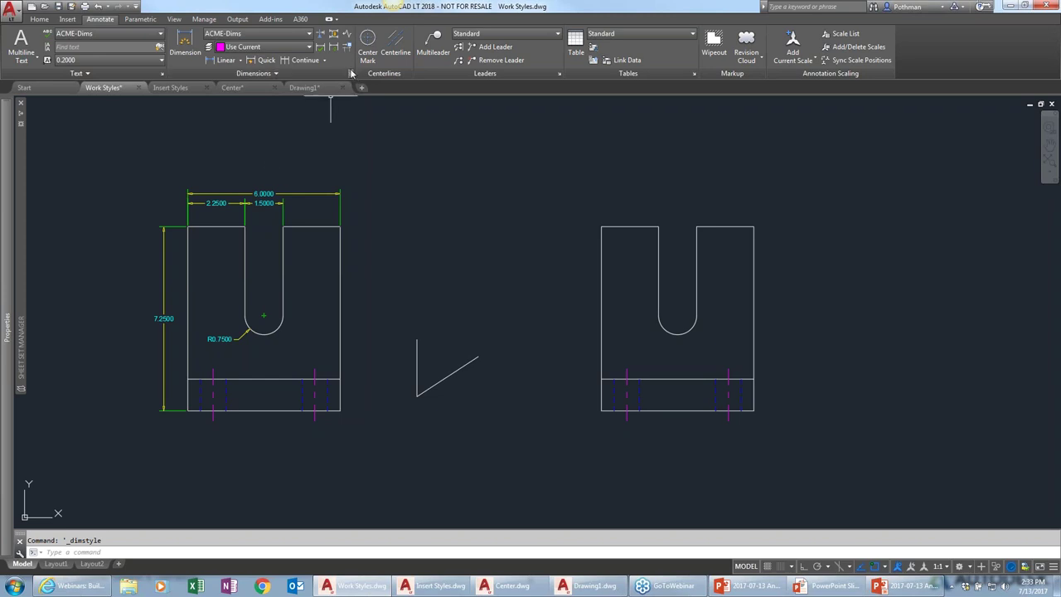
left_click(326, 61)
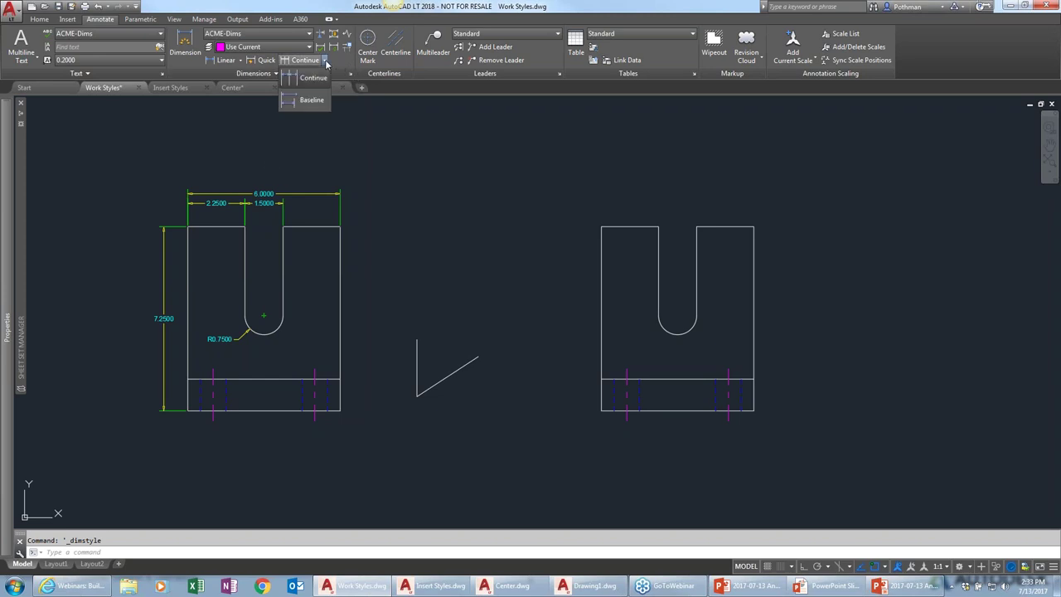
left_click(276, 73)
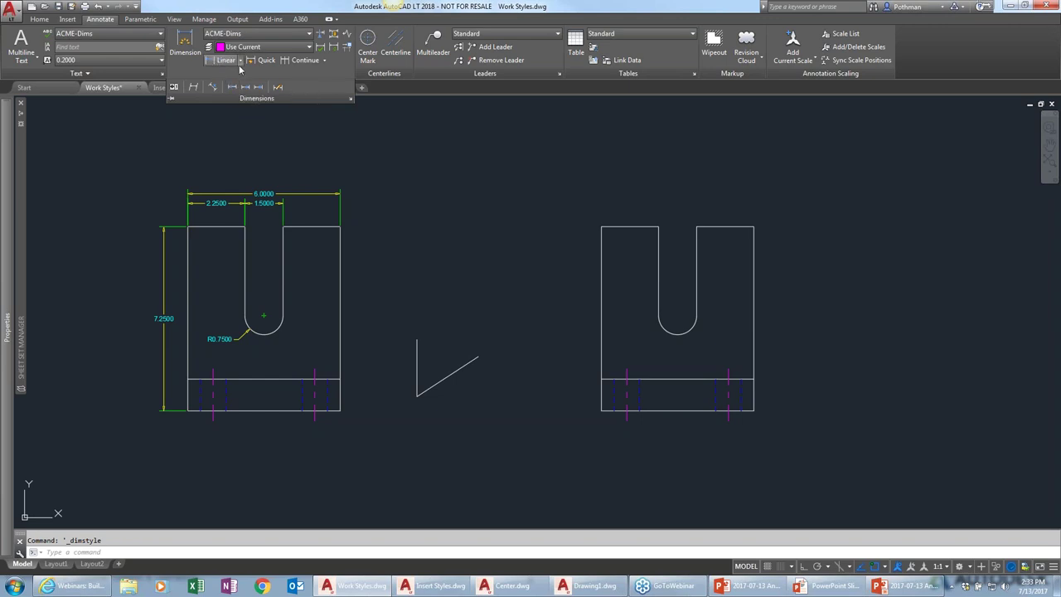
Add a linear dimension above the top edge of the second part's left leg and examine its text and arrowheads
left_click(240, 60)
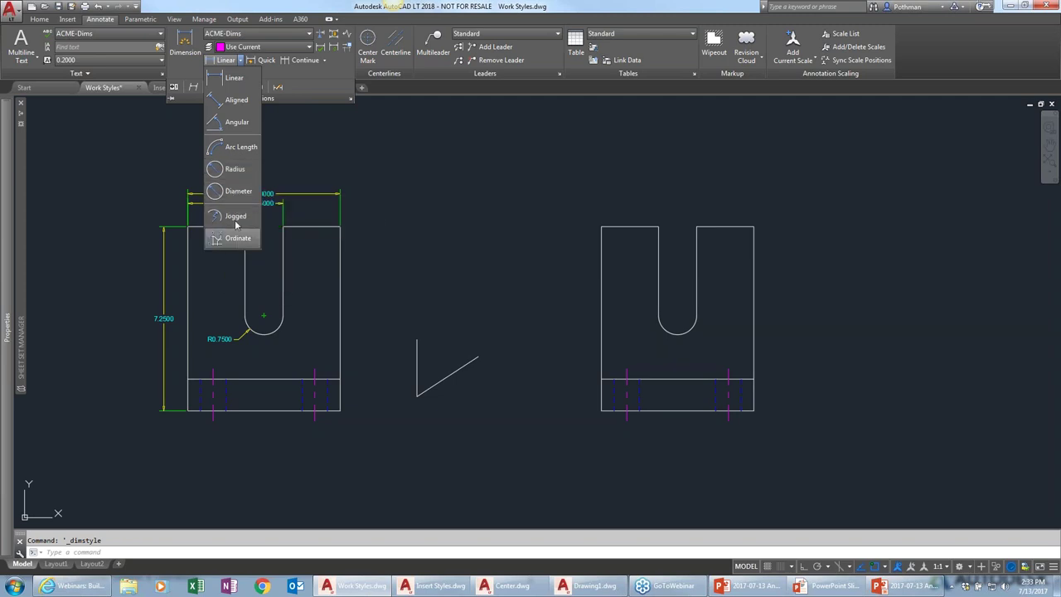
left_click(242, 81)
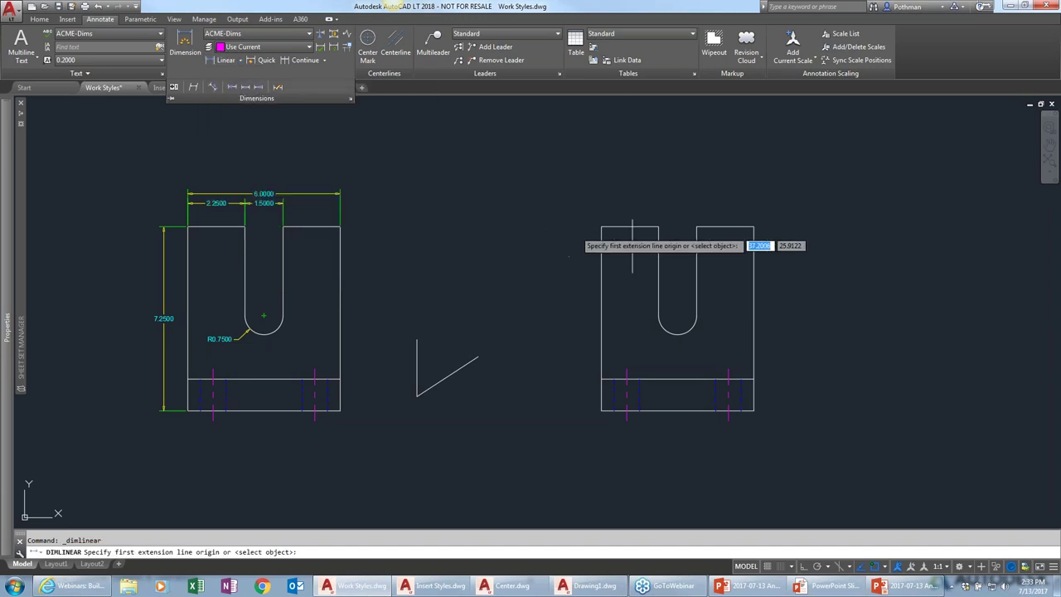
left_click(658, 226)
left_click(658, 226)
left_click(652, 202)
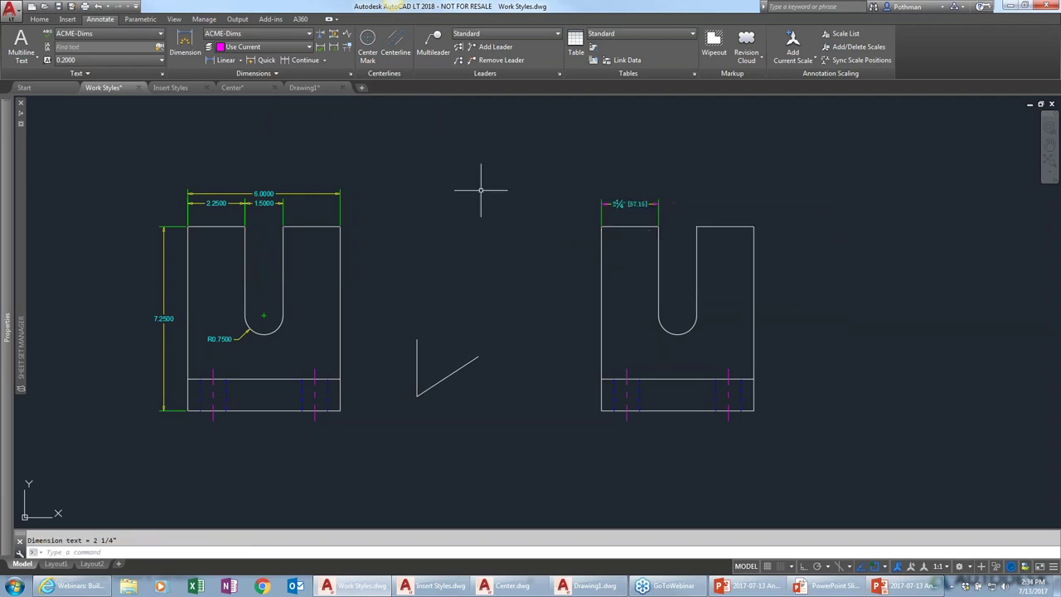
scroll(642, 226, "up", 6)
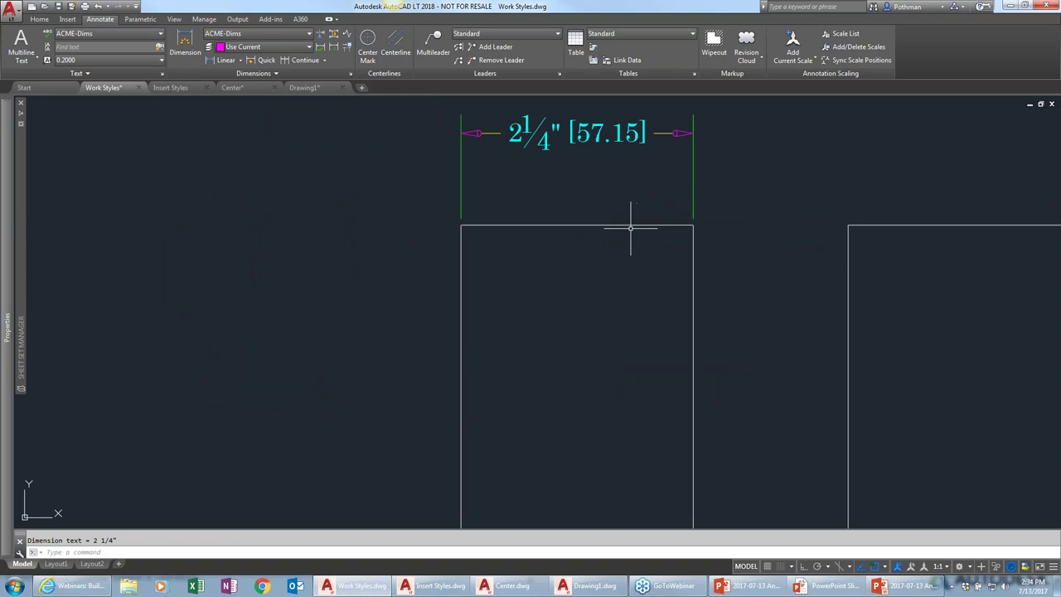
middle_click_drag(630, 225, 571, 273)
scroll(541, 165, "up", 2)
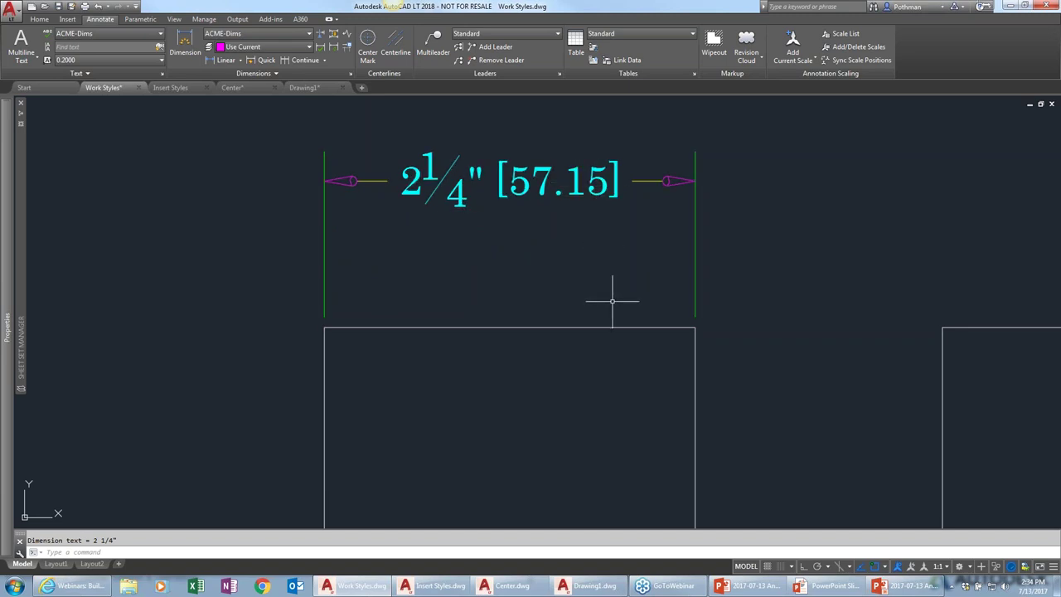
scroll(615, 300, "down", 4)
scroll(615, 302, "down", 2)
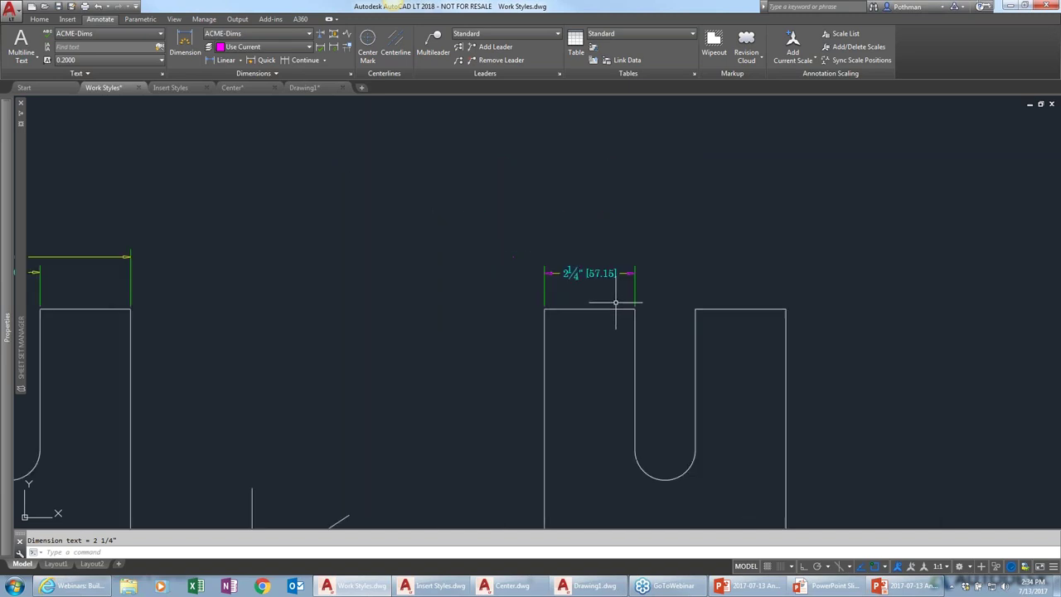
Add a linear dimension above the top edge of the second part's right leg, level with the one on the left leg
left_click(223, 59)
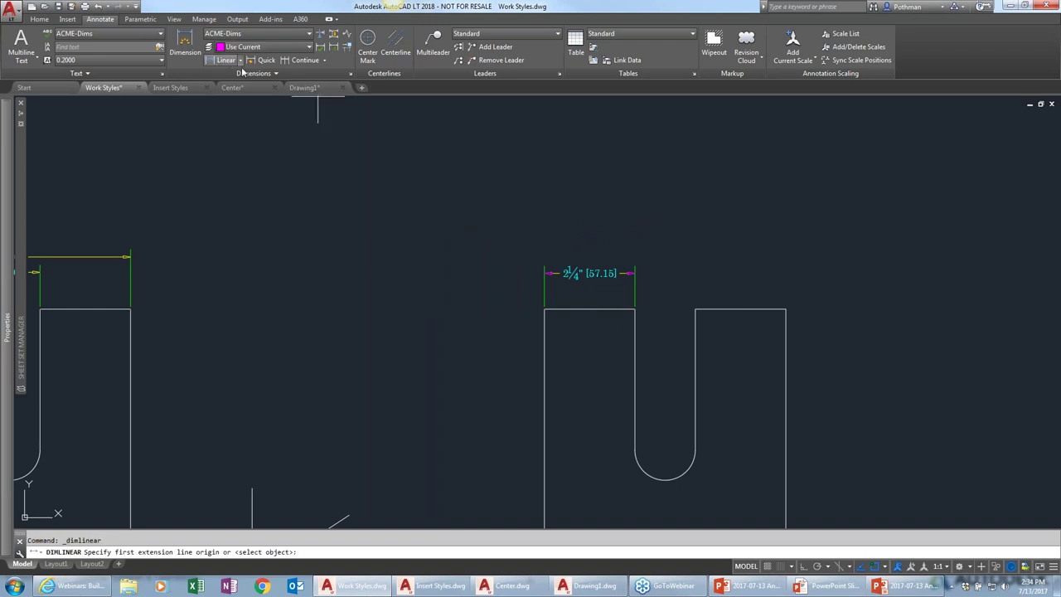
left_click(695, 309)
left_click(785, 309)
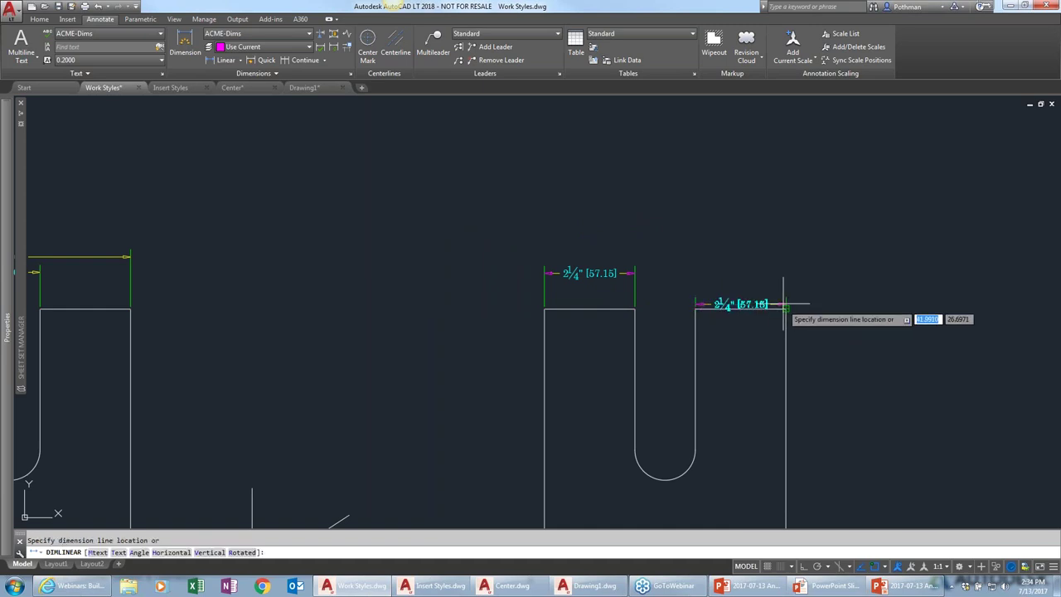
left_click(773, 273)
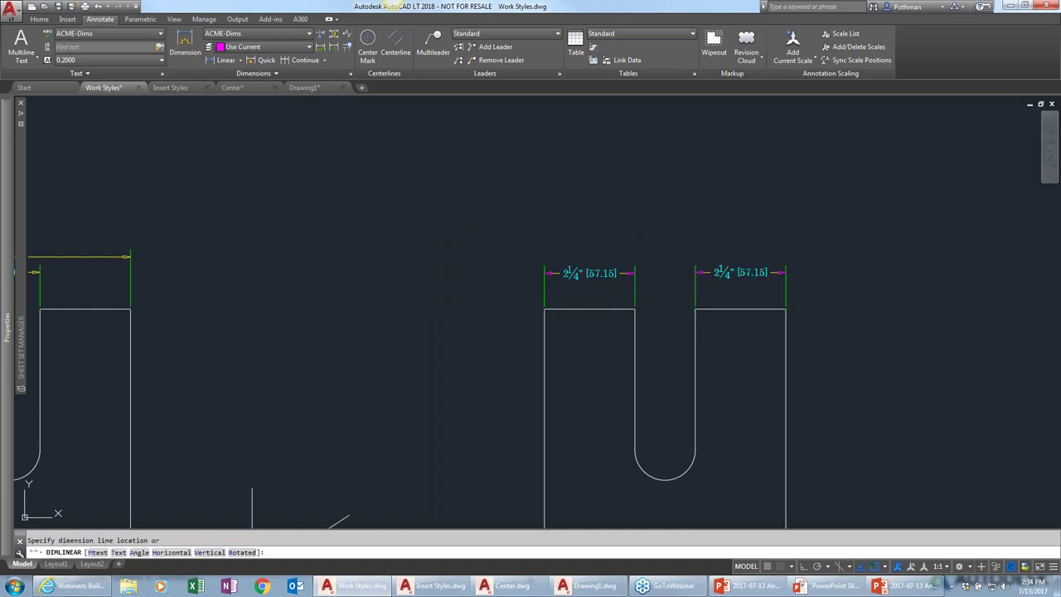
Delete both linear dimensions above the second part
left_click(824, 296)
left_click(578, 246)
key("Delete")
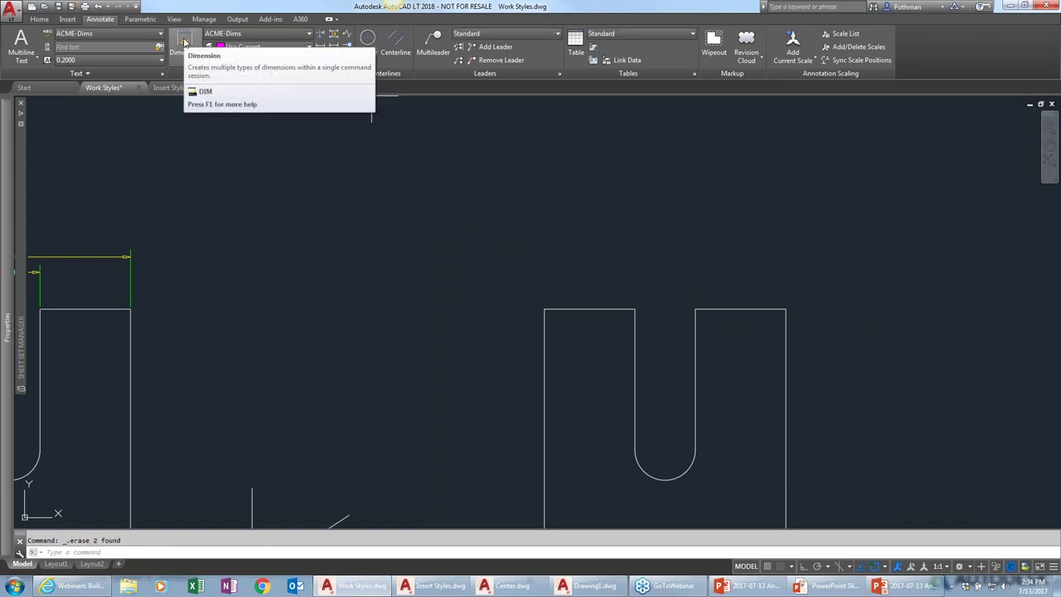
Use the Dimension command's line selection to dimension the top edges of both legs of the second part, aligning the two dimension lines
left_click(184, 42)
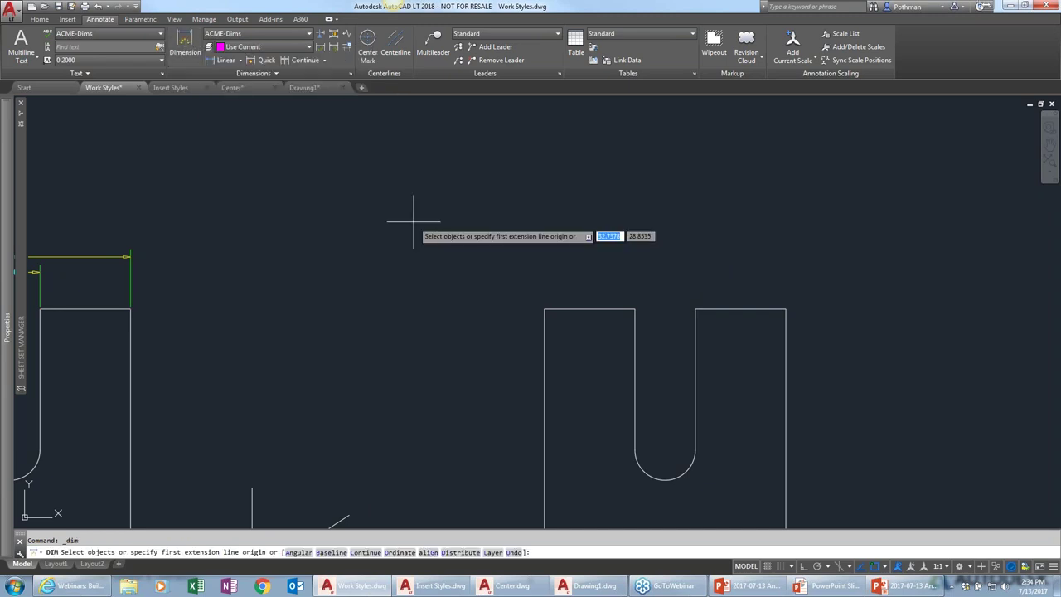
key("Return")
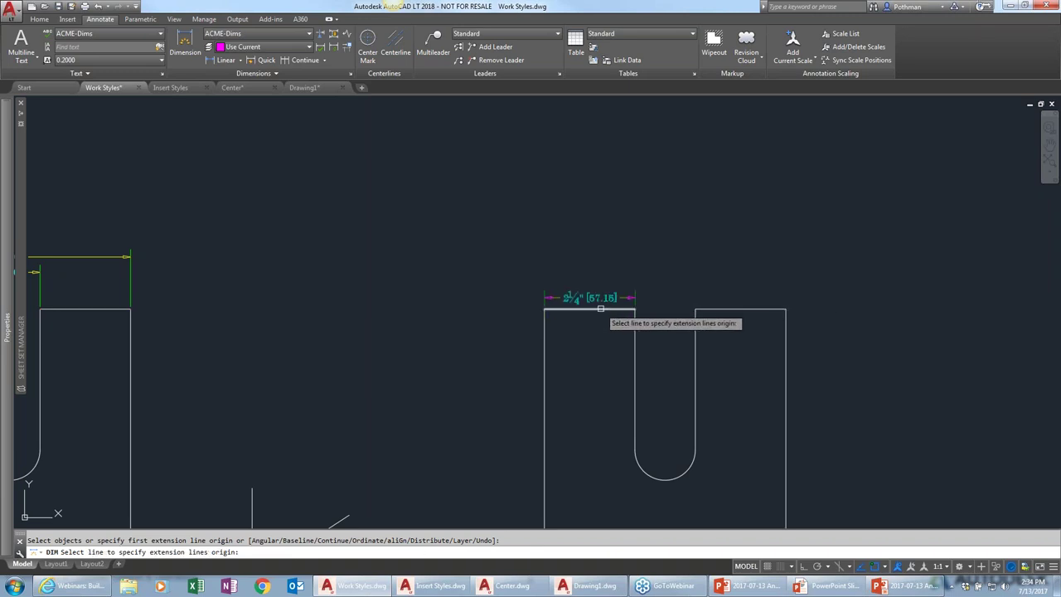
left_click(600, 308)
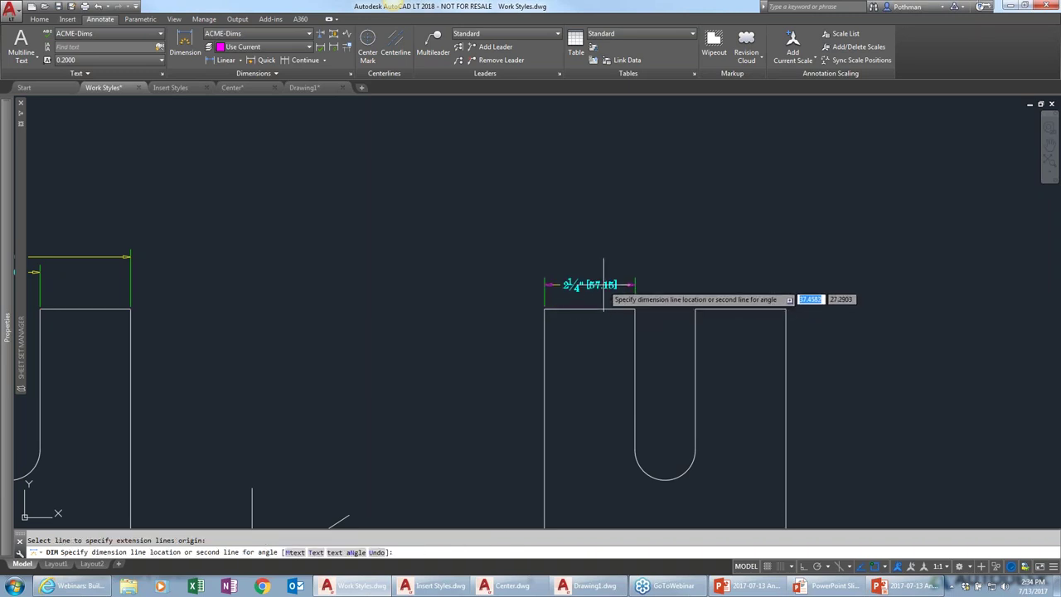
left_click(604, 278)
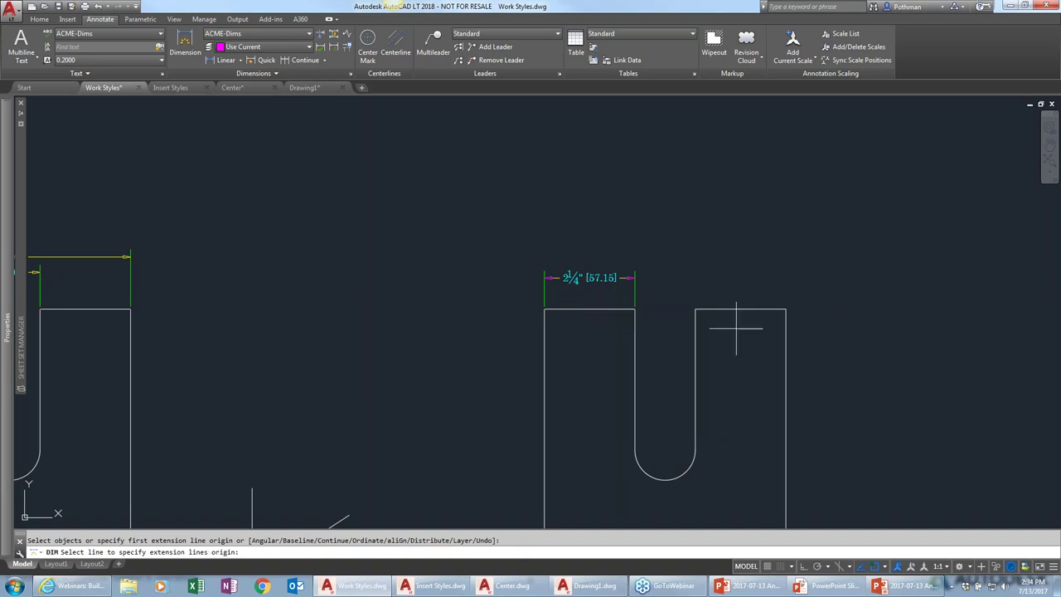
left_click(753, 309)
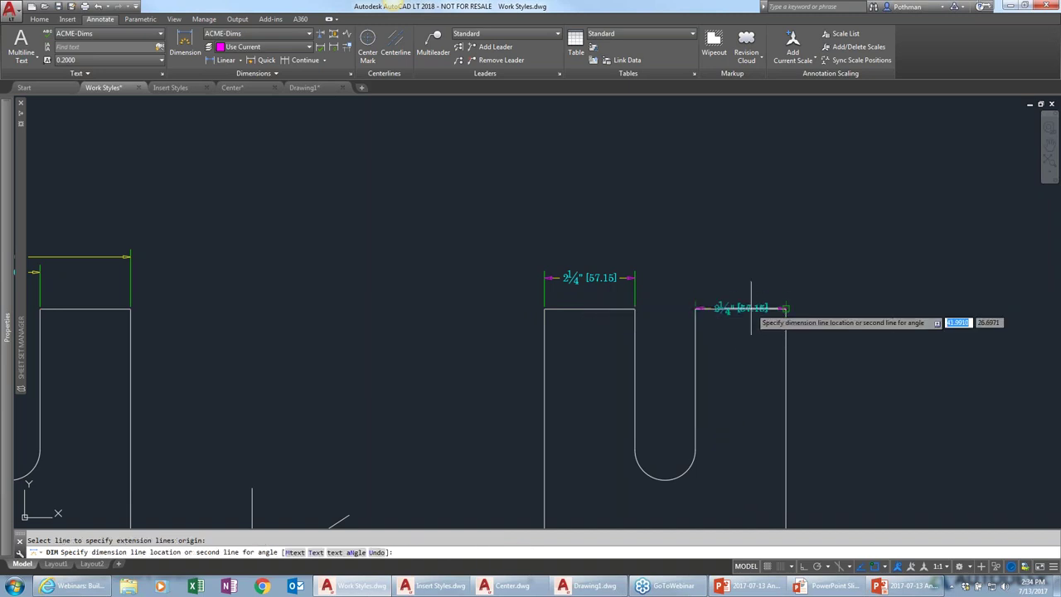
left_click(635, 278)
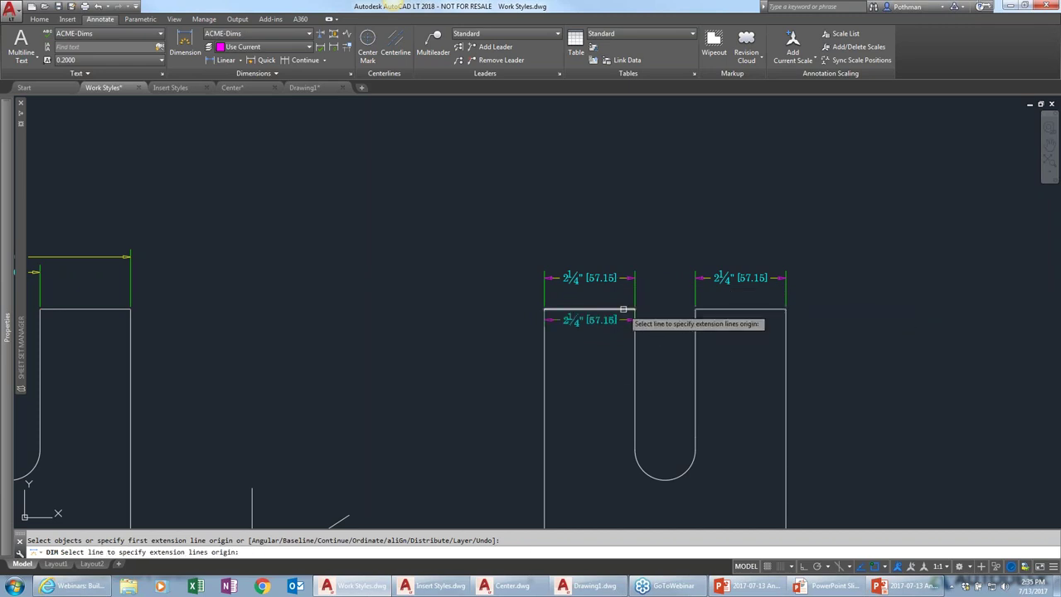
Dimension the second part's overall width between its upper corners, placing the dimension line above the two leg dimensions
left_click(544, 309)
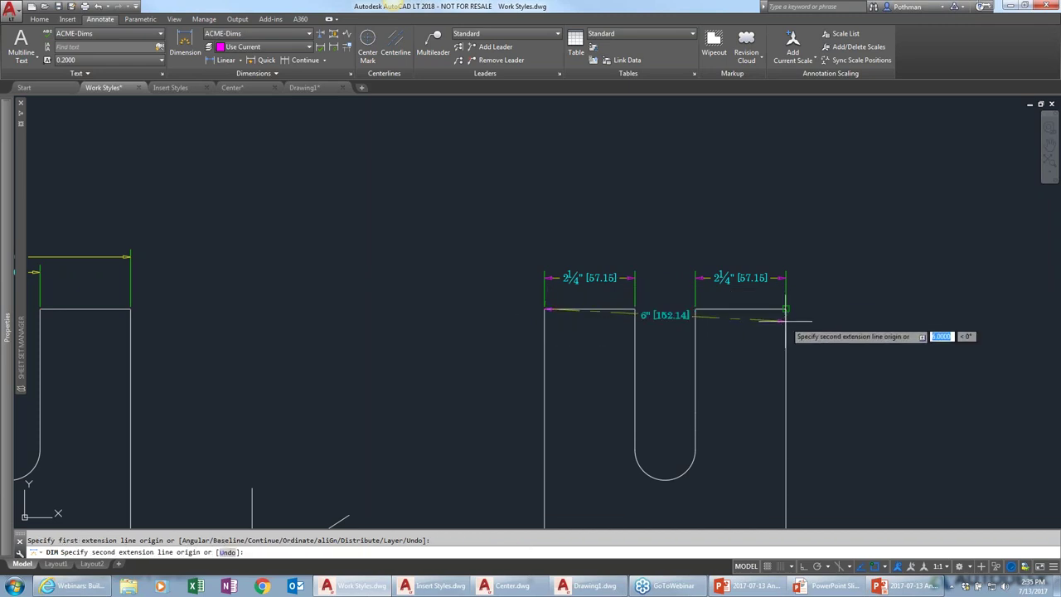
left_click(786, 309)
left_click(775, 244)
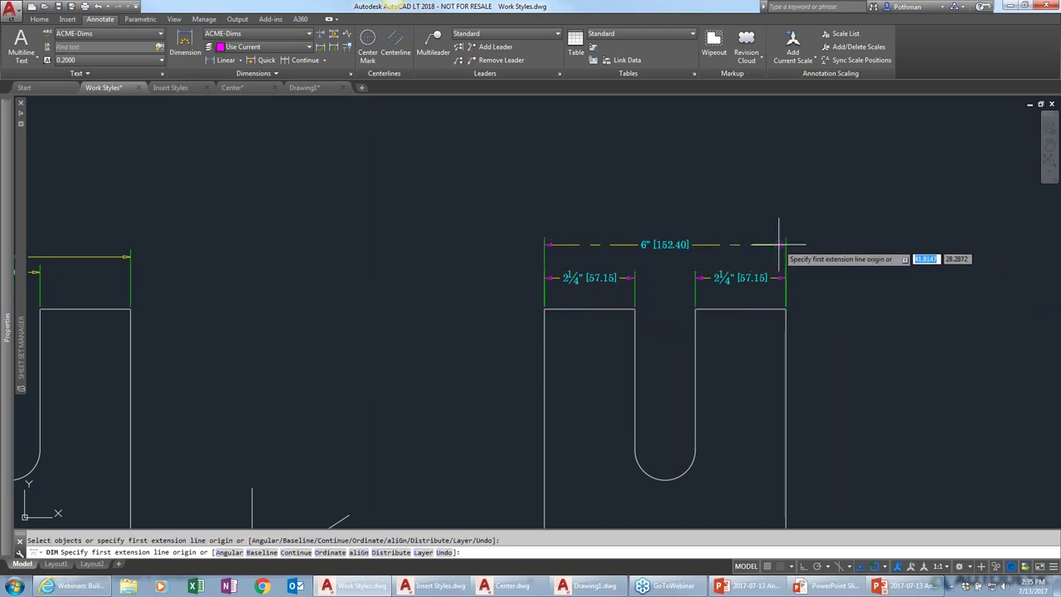
key("Return")
Dimension the second part's overall height outside its left edge and the radius of the slot's rounded end
middle_click_drag(510, 344, 486, 211)
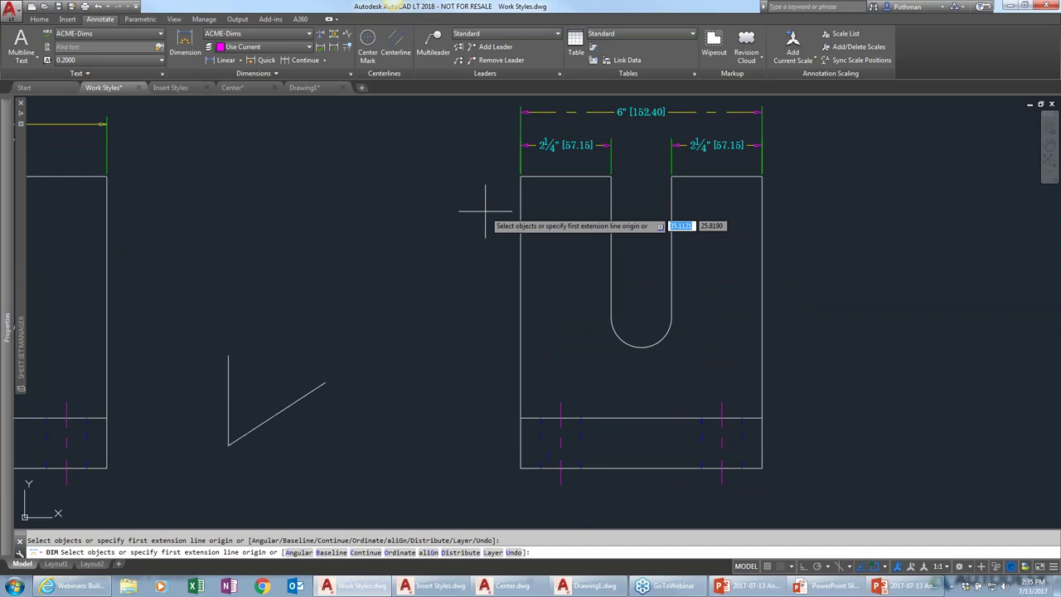
left_click(520, 258)
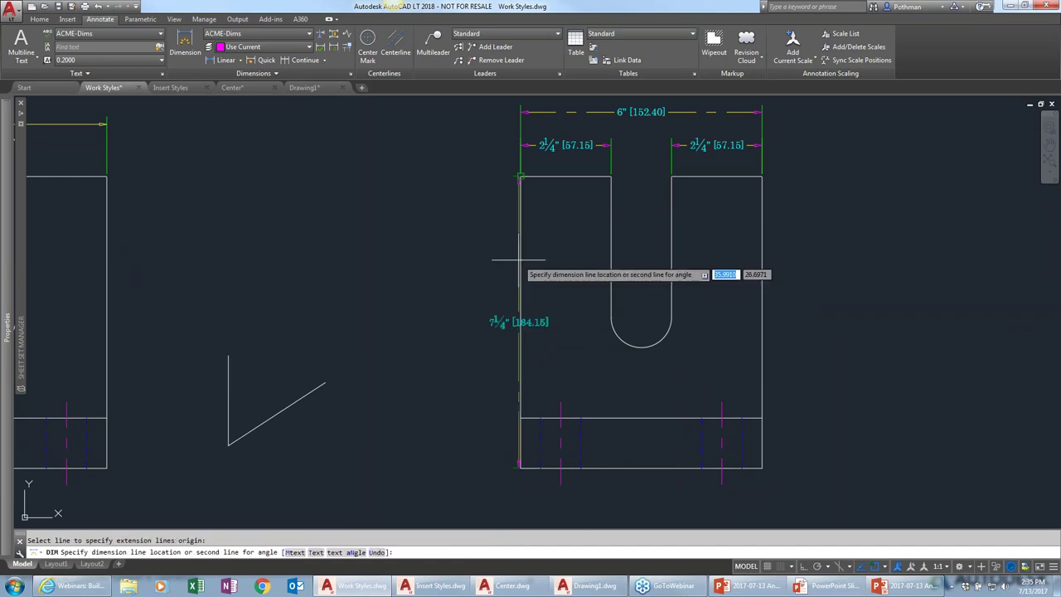
left_click(472, 268)
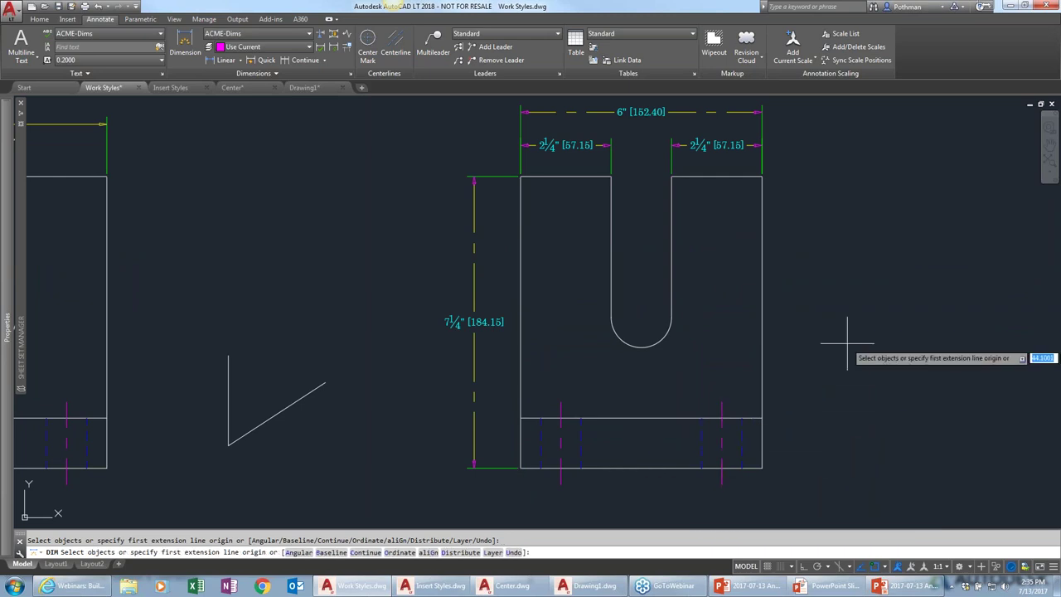
left_click(638, 347)
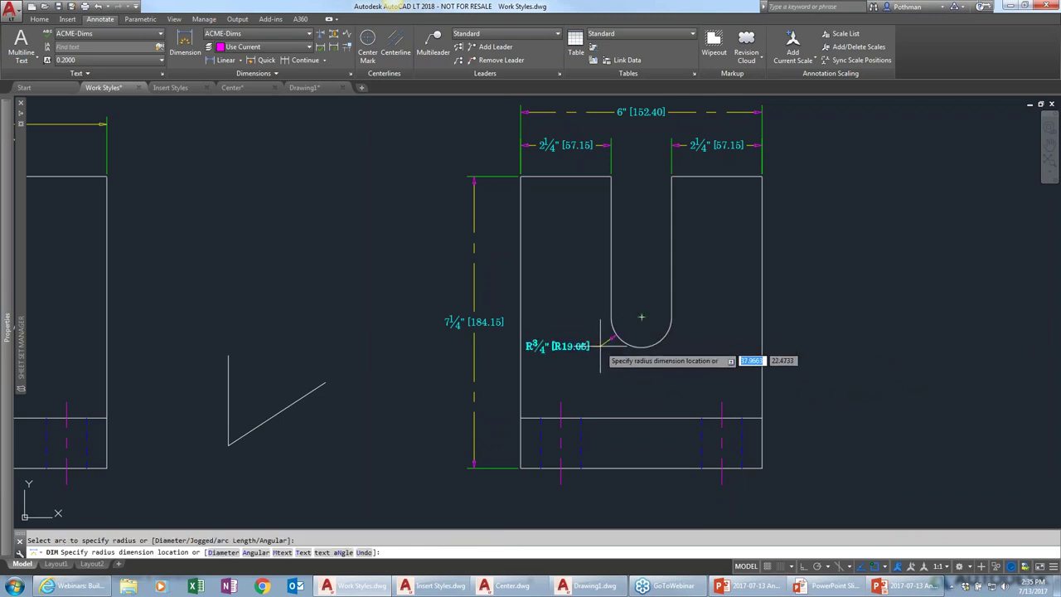
left_click(602, 352)
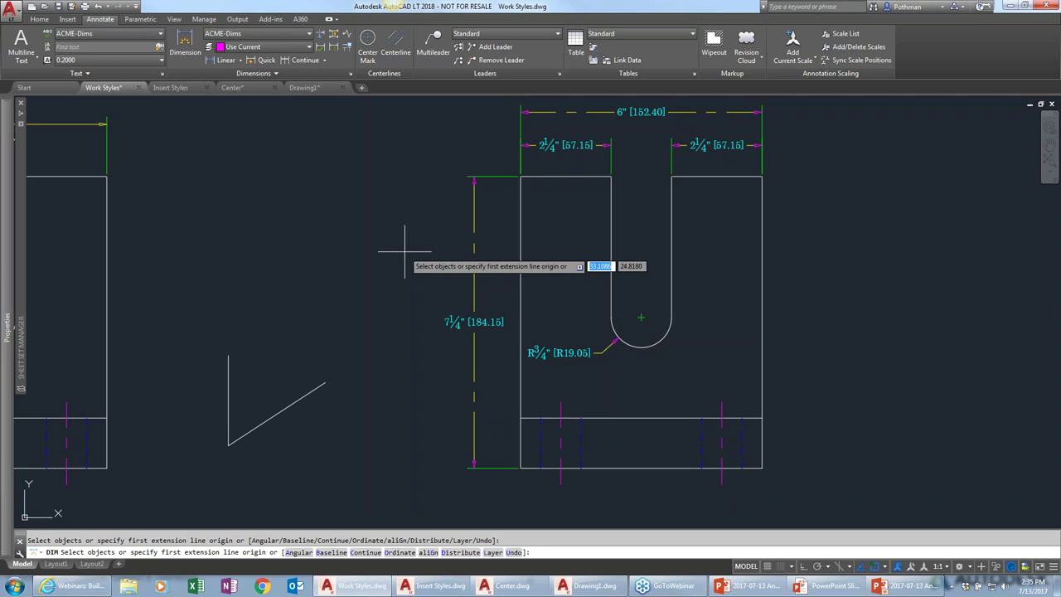
Add an angular dimension between the two lines of the V shape between the parts and end the Dimension command
left_click(281, 411)
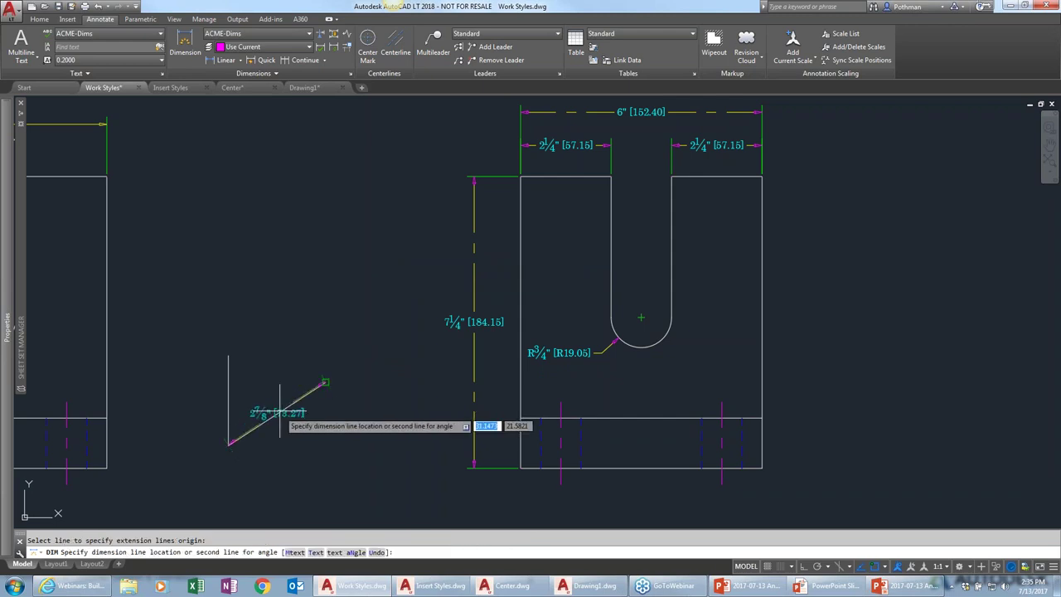
left_click(226, 388)
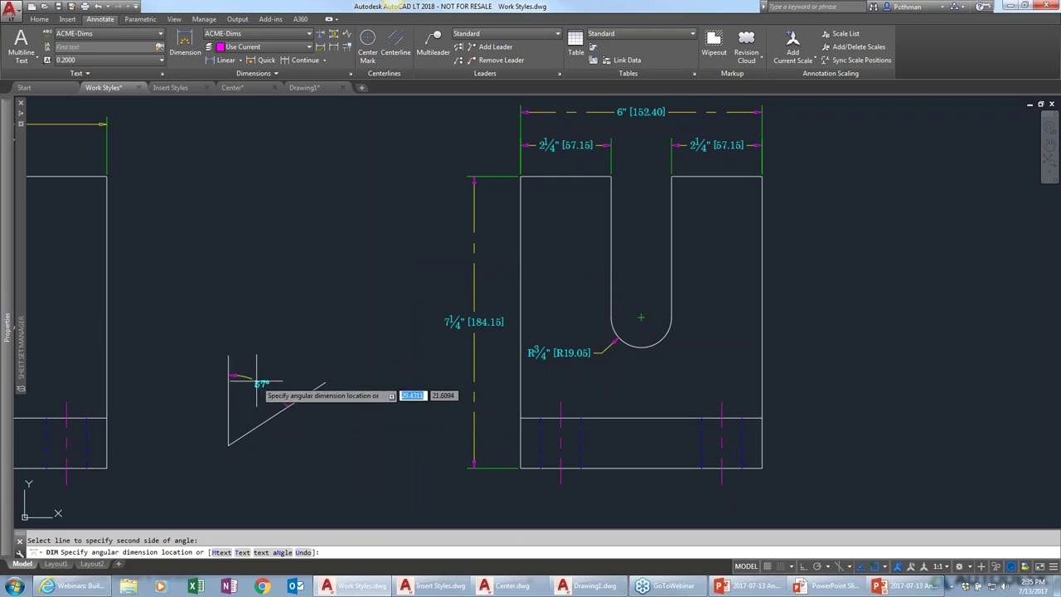
left_click(262, 376)
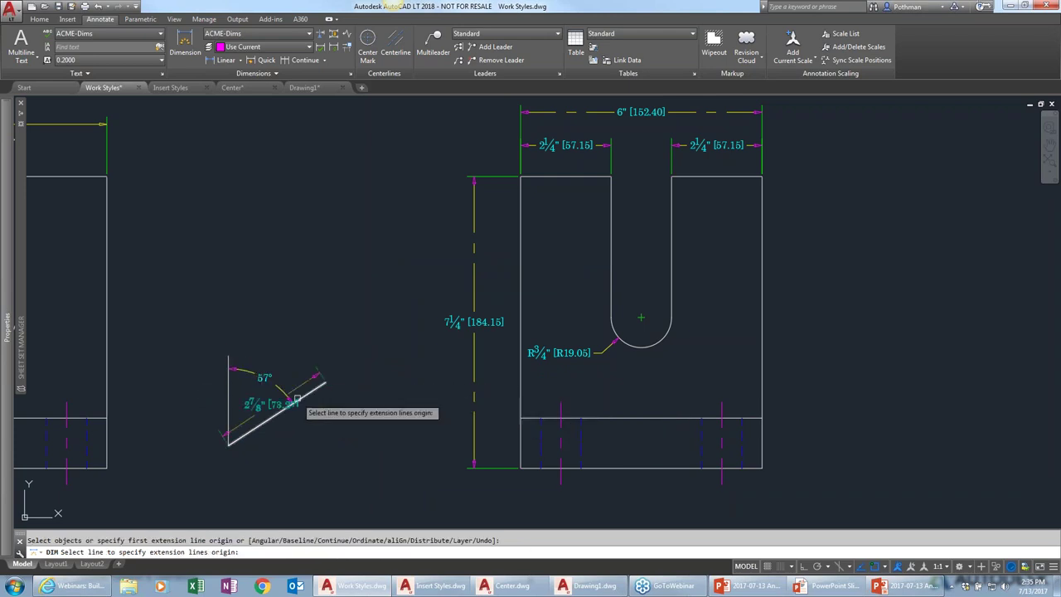
key("Escape")
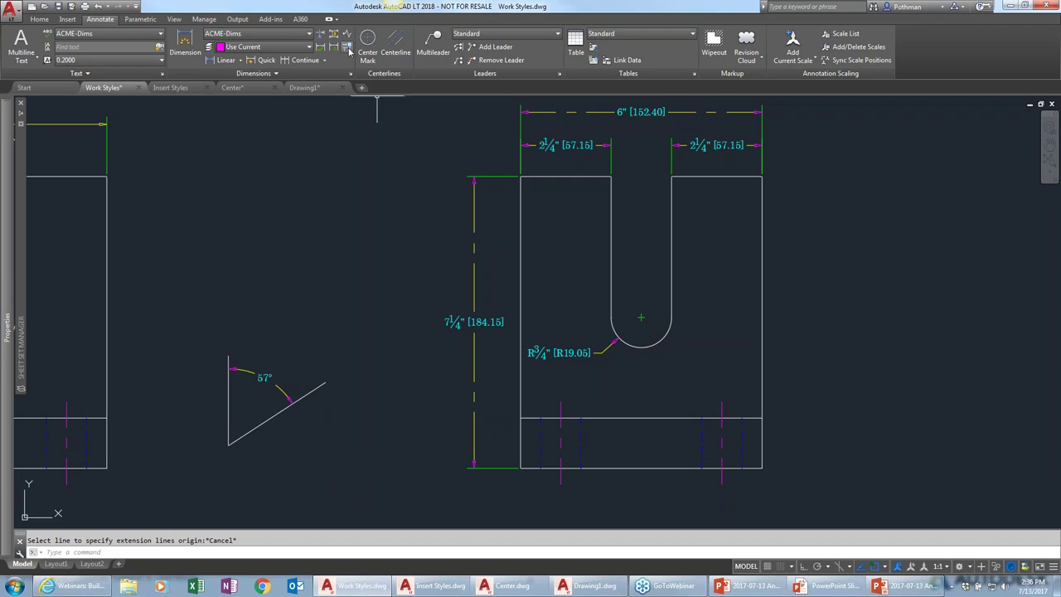
Review the drawing's layers in the Layer Properties Manager and set the dimension layer override to dims
scroll(575, 202, "down", 2)
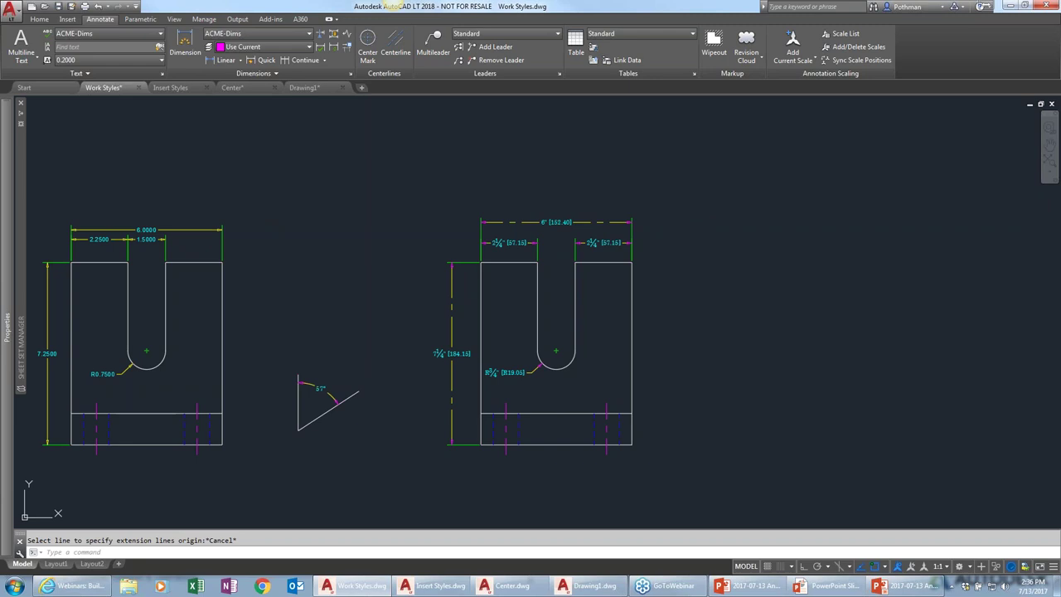
type("la")
key("Return")
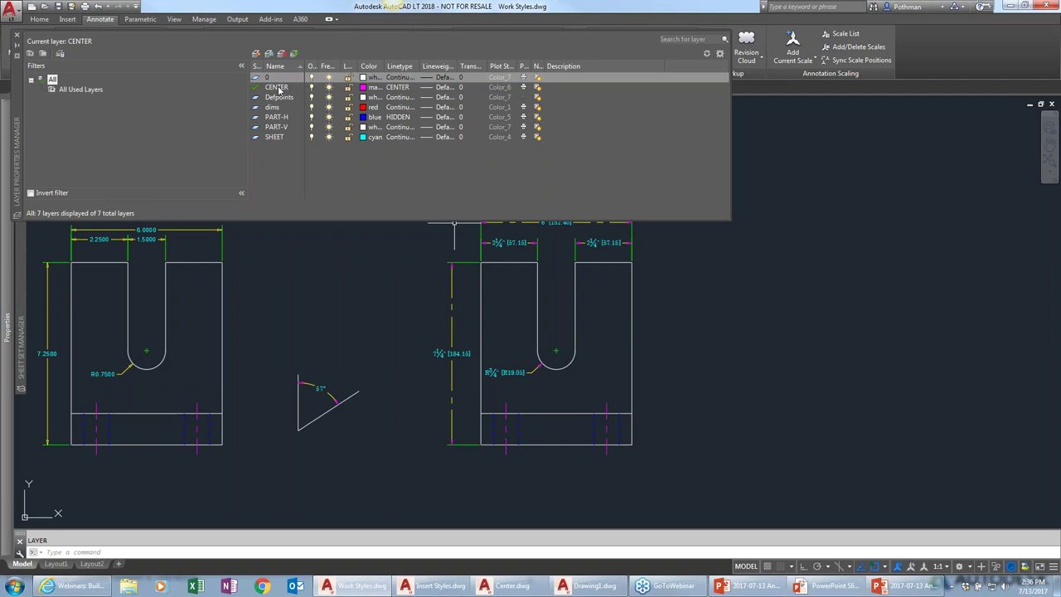
left_click(16, 34)
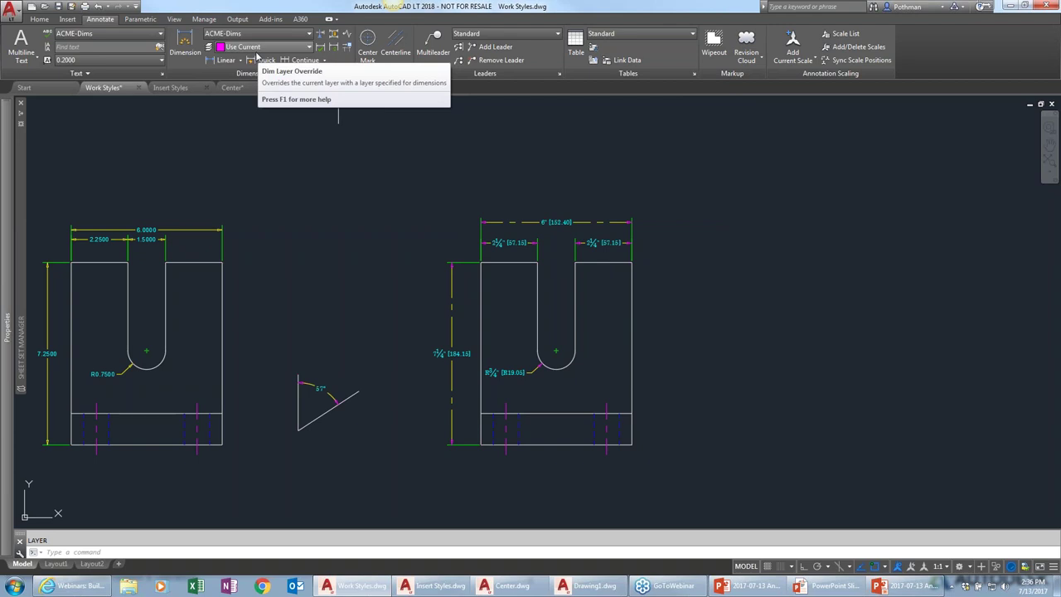
left_click(310, 47)
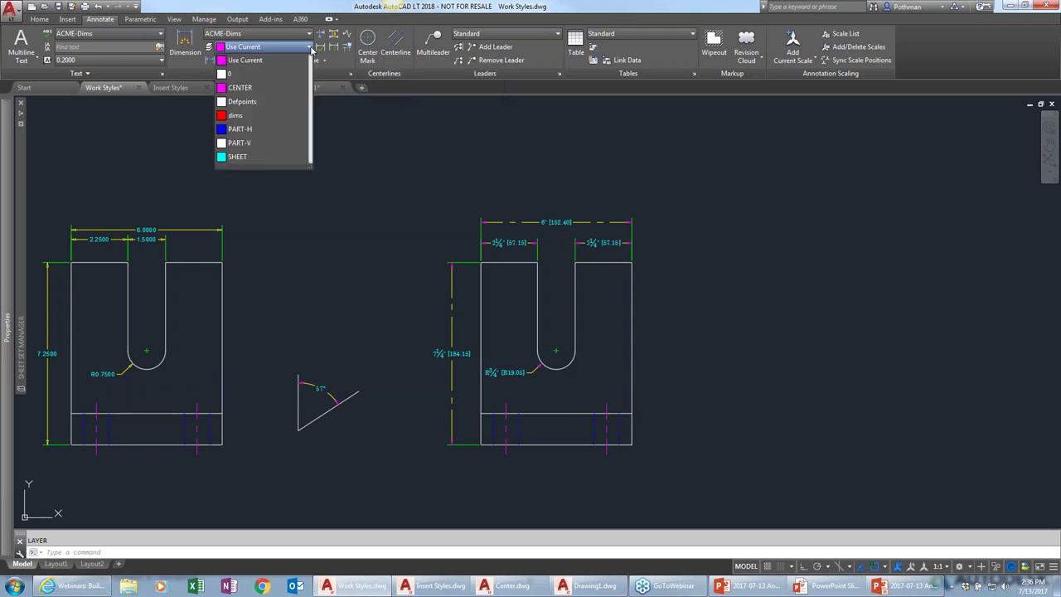
left_click(245, 116)
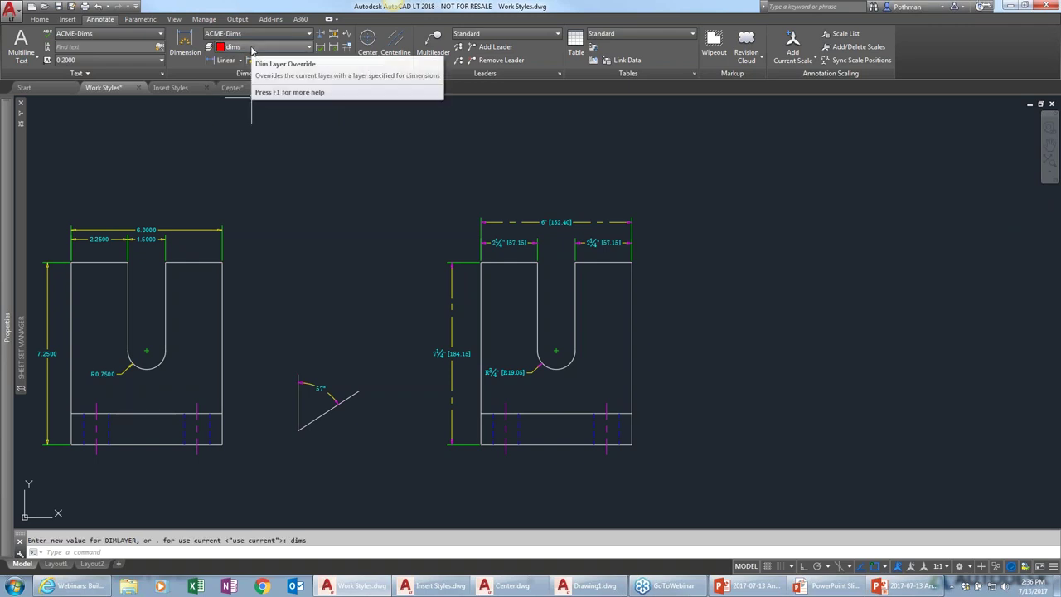
Dimension the second part's overall height from its right edge, placing the dimension line outside the part, and end the Dimension command
left_click(185, 45)
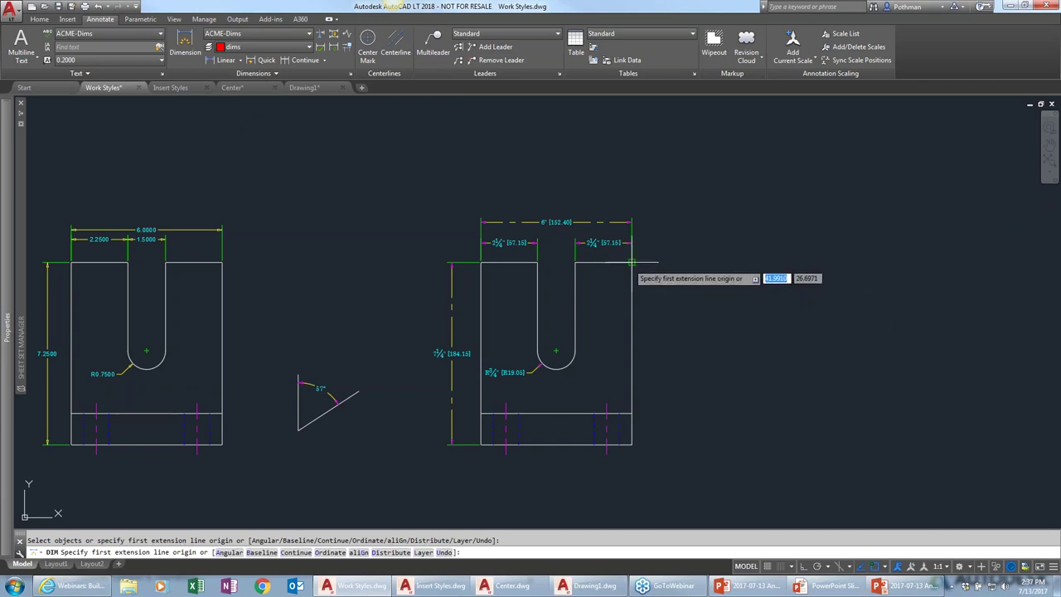
left_click(631, 292)
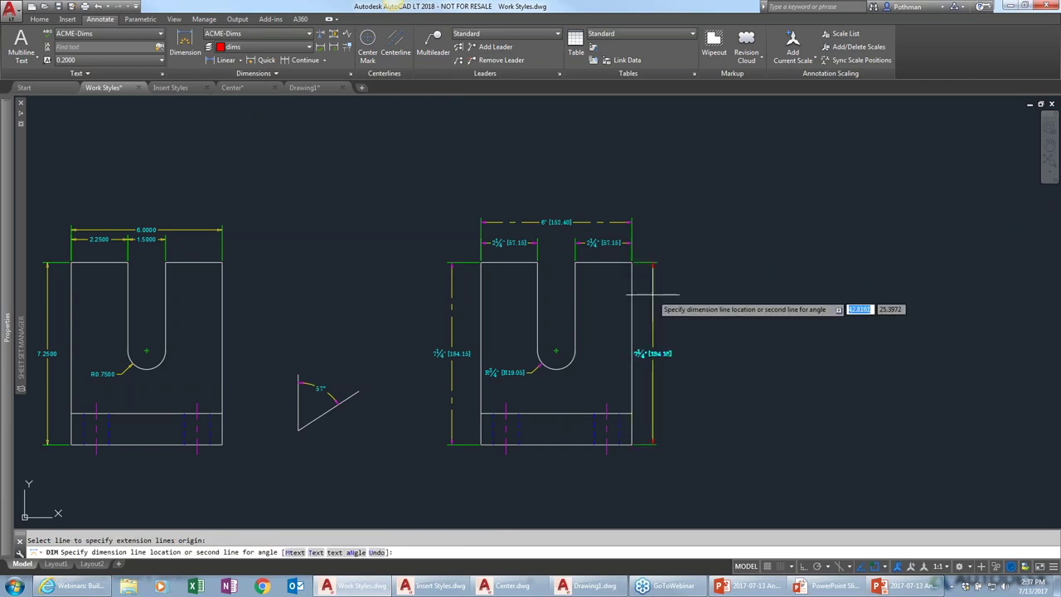
left_click(662, 299)
key("Escape")
Check the layer of the new right-hand height dimension in its properties and clear the selection
left_click(676, 307)
left_click(634, 307)
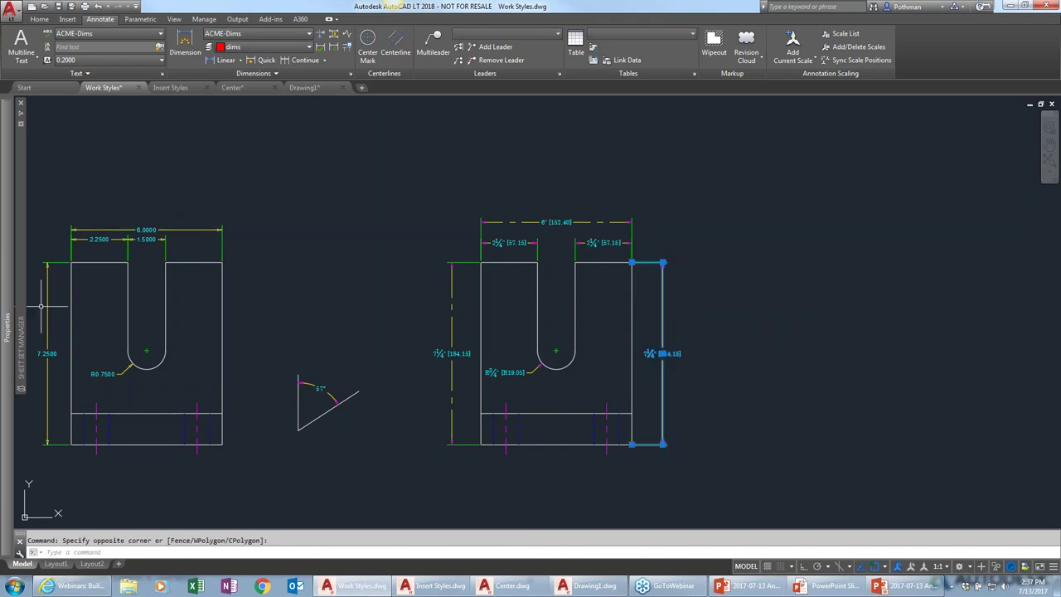
mouse_move(8, 327)
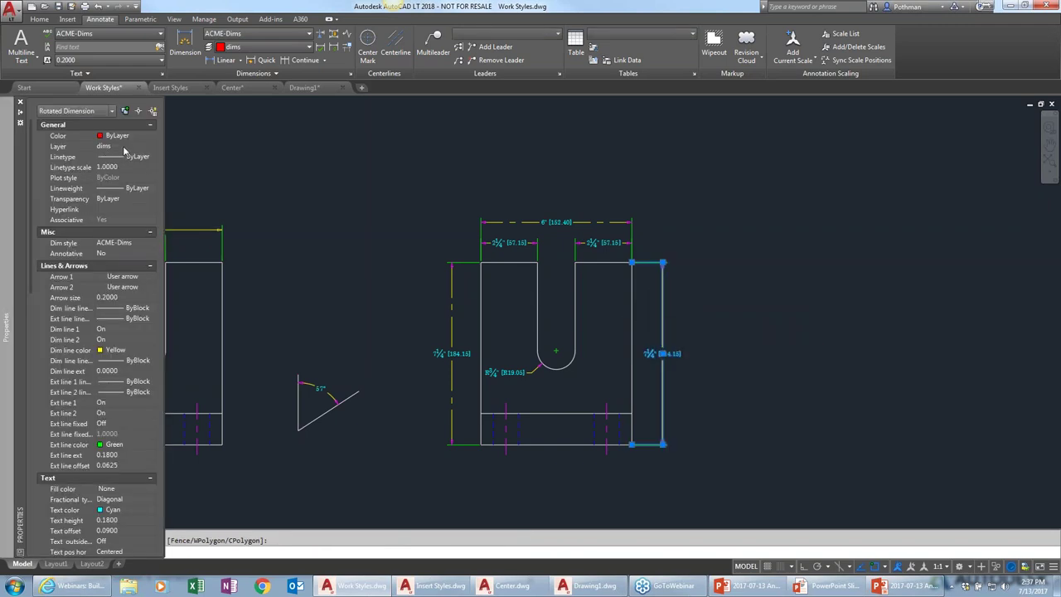
key("Escape")
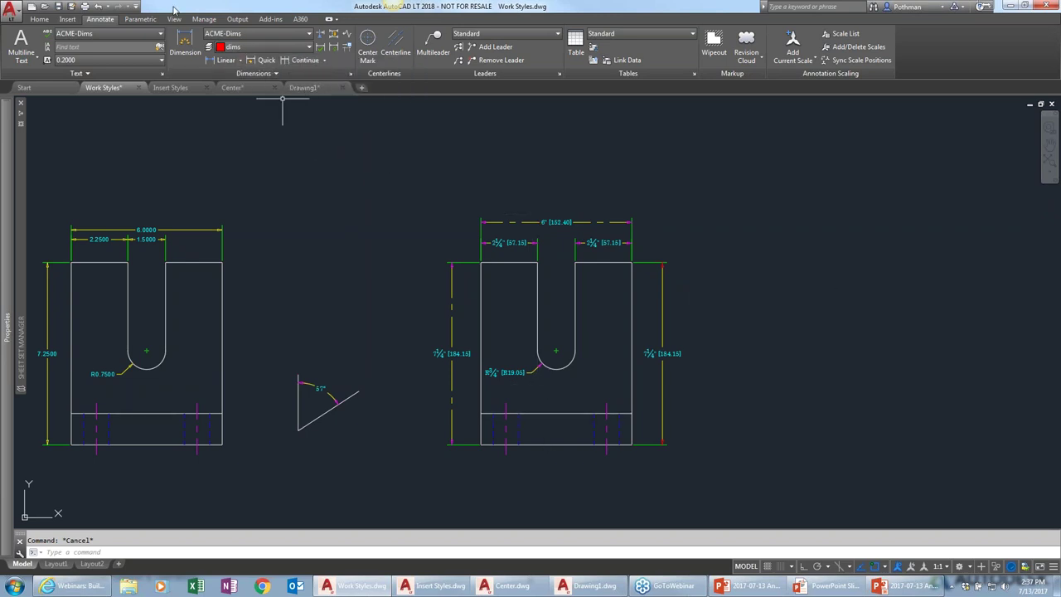
Dimension the second part's bottom edge from its lower-left corner to the right side of the left hole, placing the dimension below
left_click(185, 46)
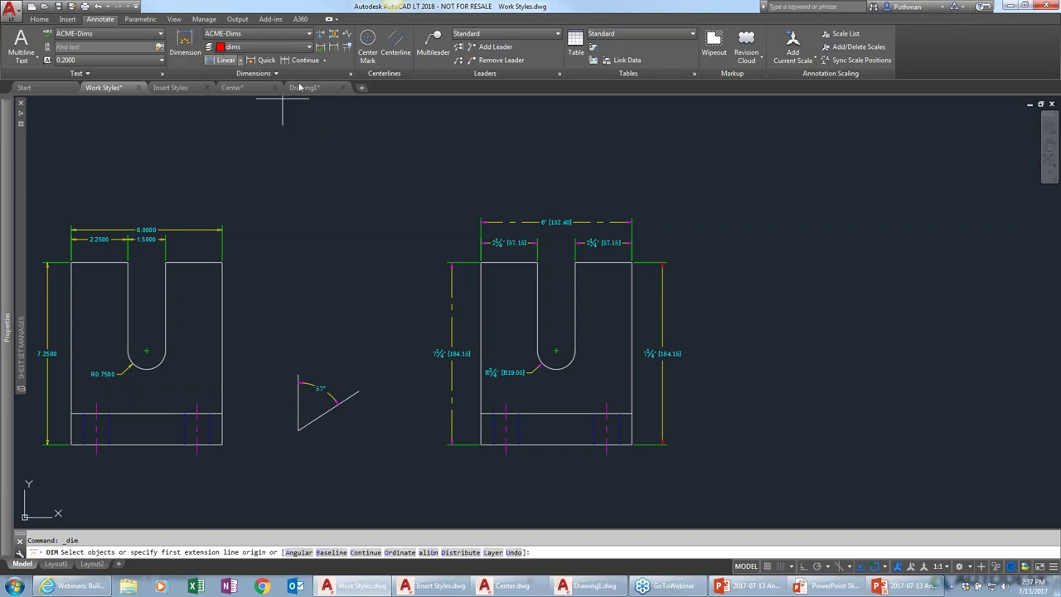
left_click(481, 444)
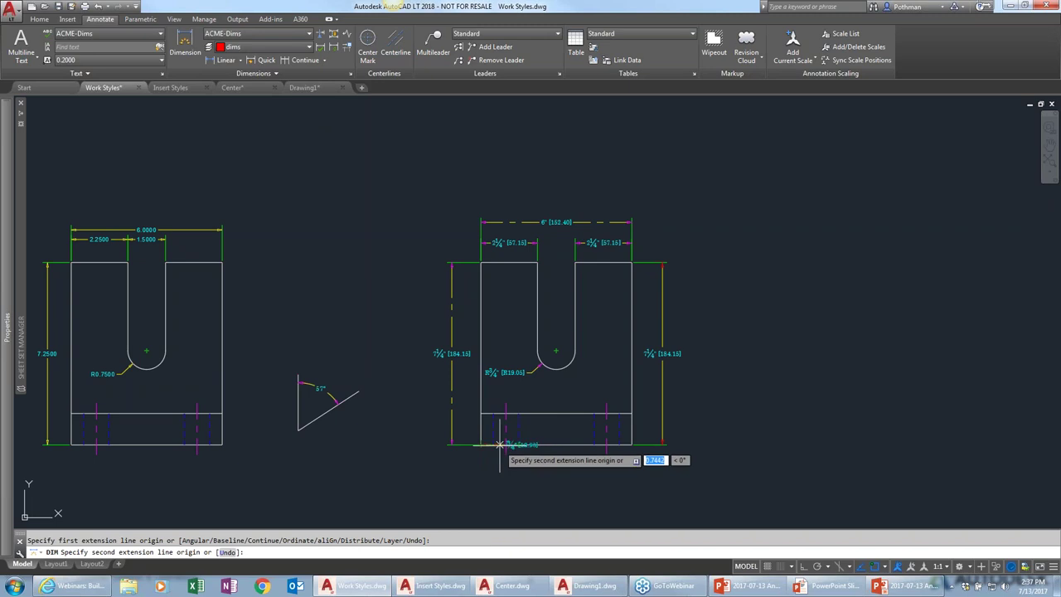
left_click(518, 445)
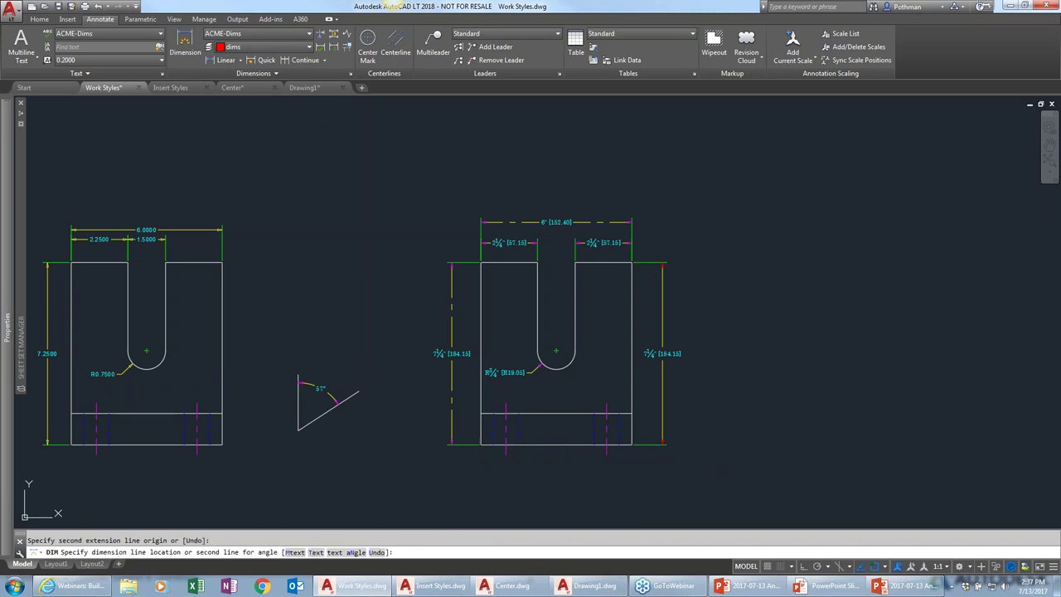
left_click(517, 467)
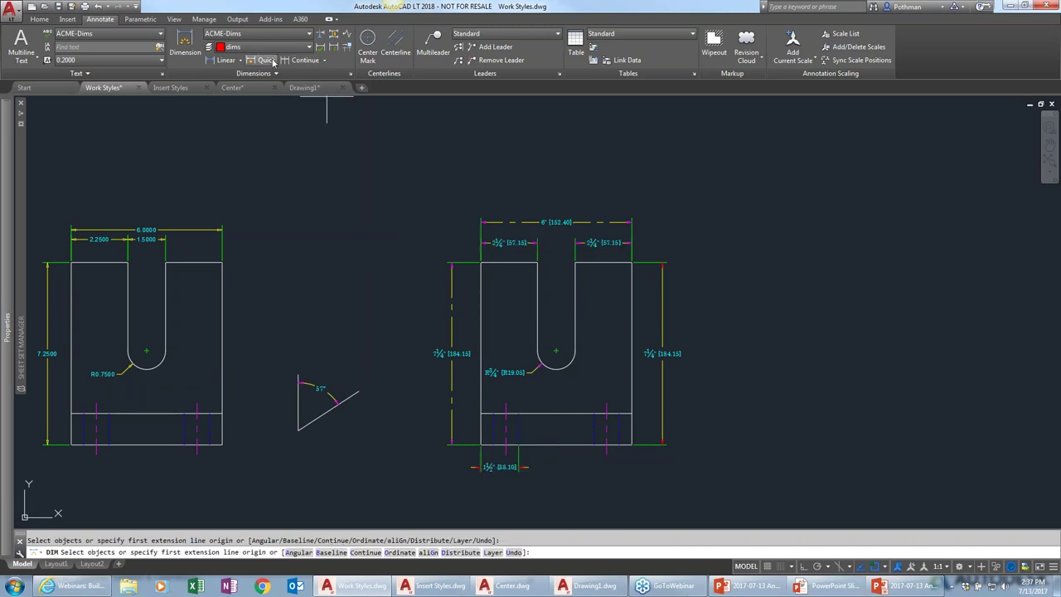
Continue the bottom dimension to the left side of the right hole and on to the part's lower-right corner
left_click(309, 60)
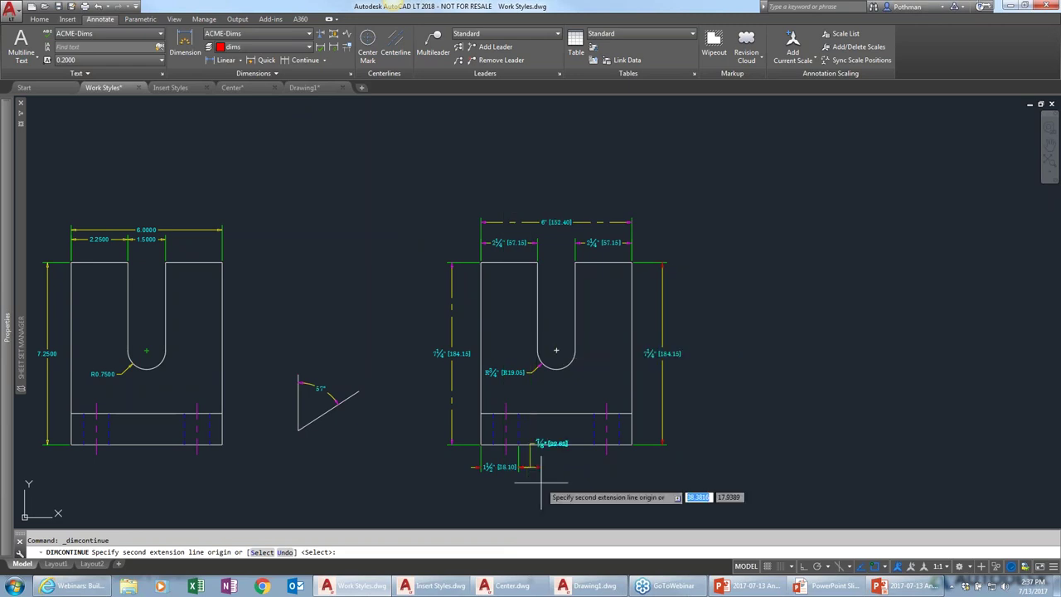
left_click(593, 445)
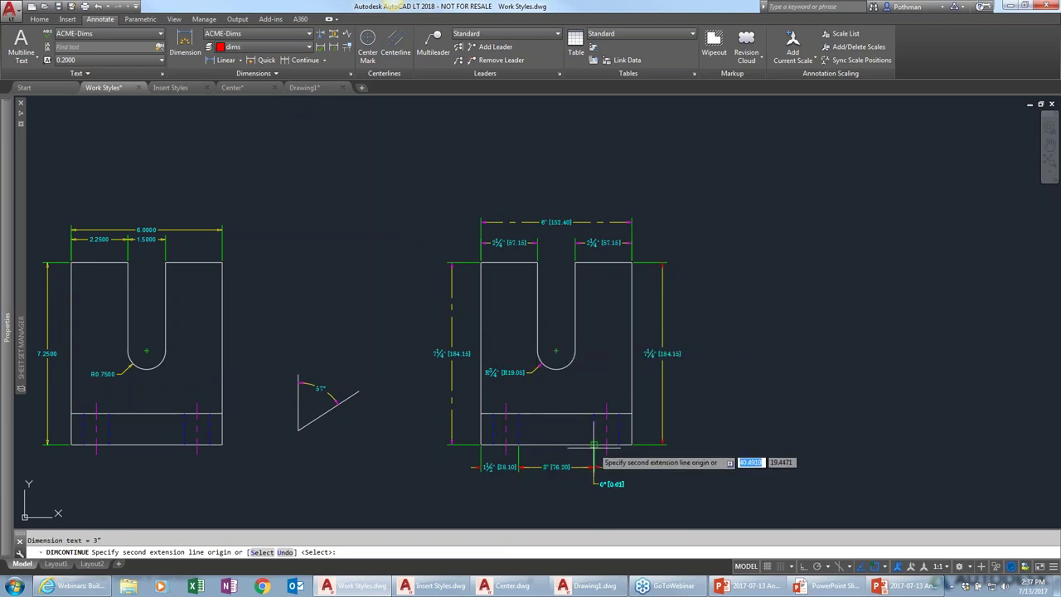
left_click(632, 445)
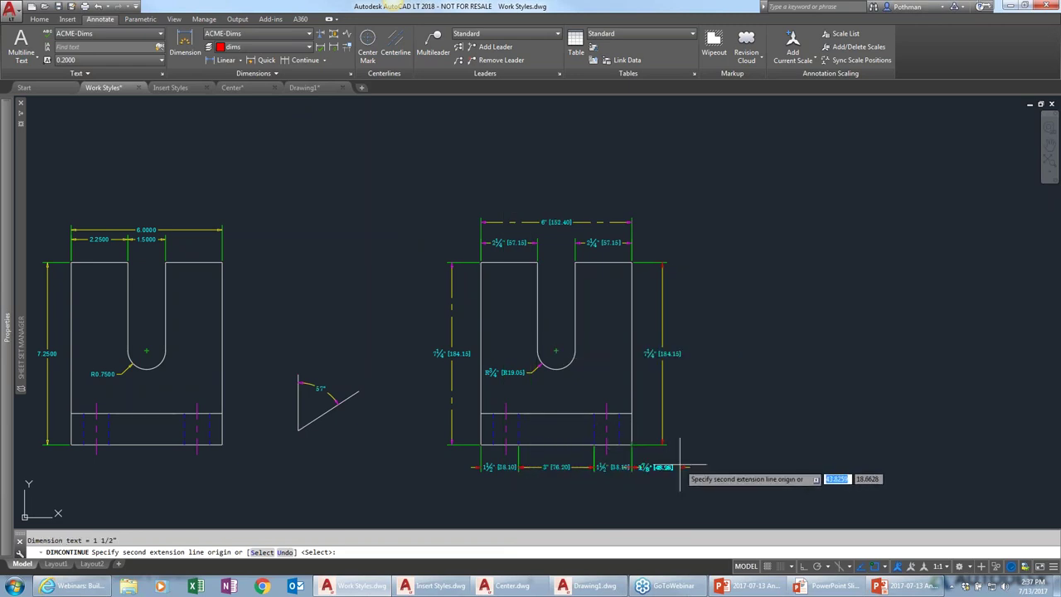
key("Return")
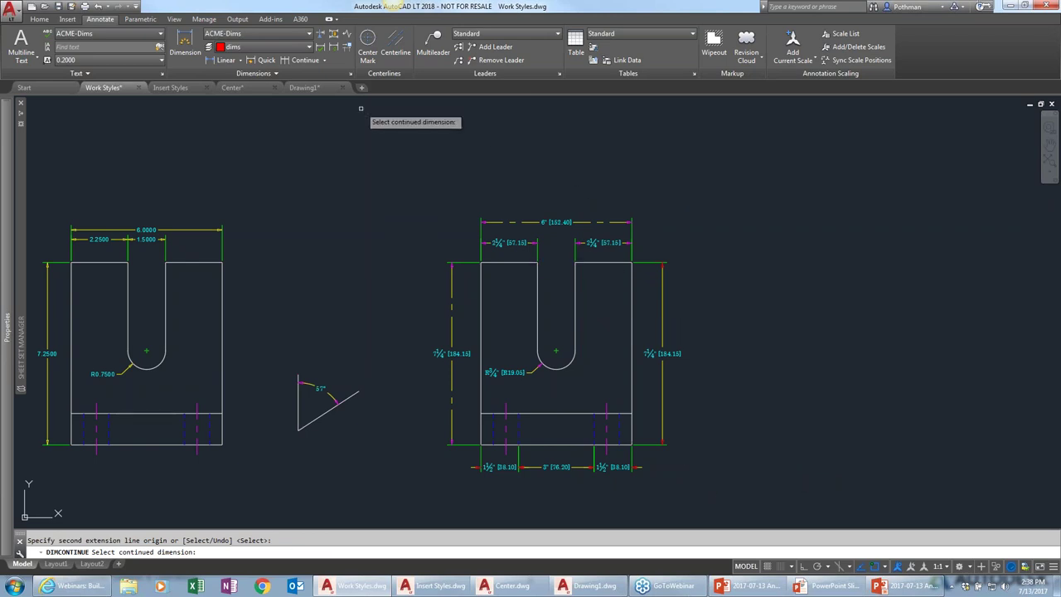
key("Escape")
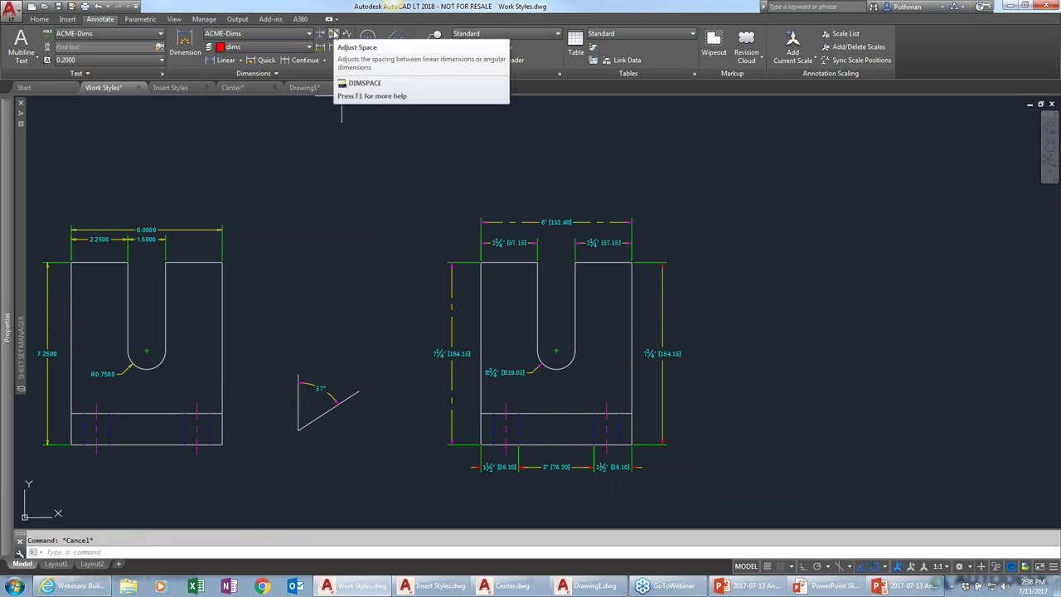
Space the second part's overall width dimension from the left leg dimension by 1 with Adjust Space
left_click(334, 34)
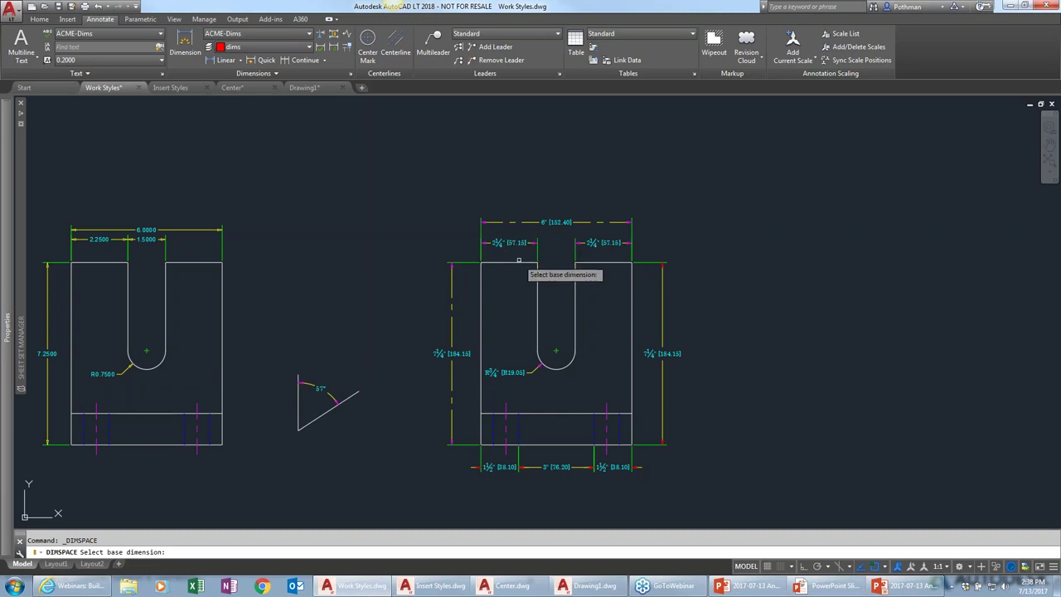
left_click(535, 244)
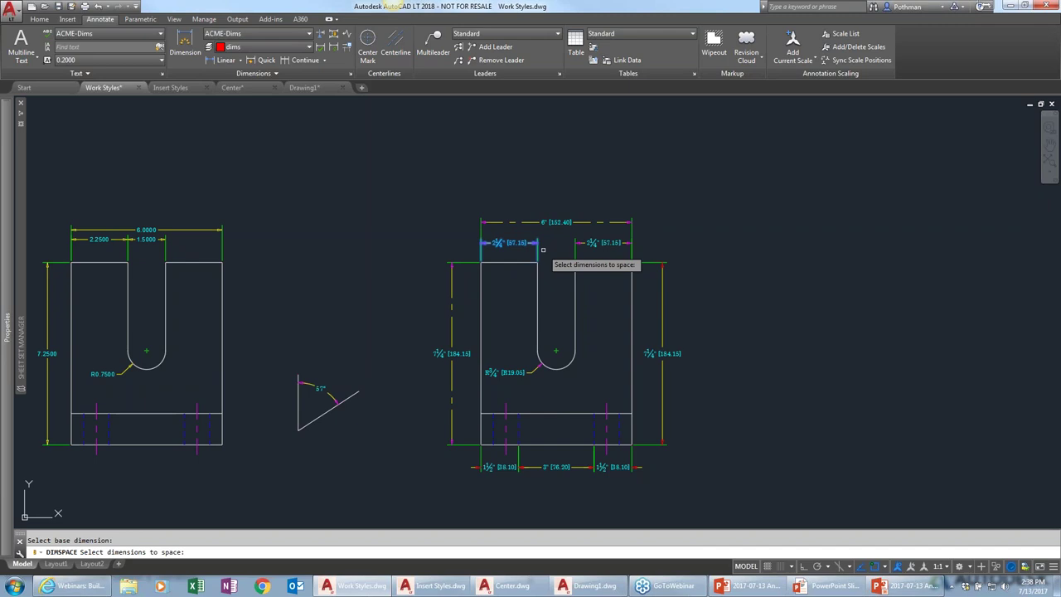
left_click(520, 230)
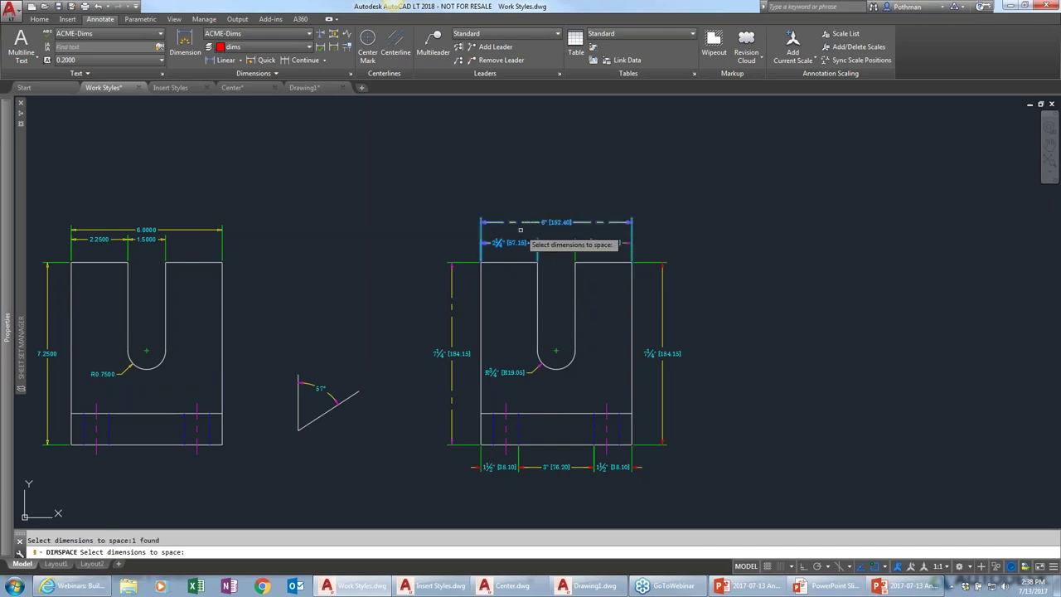
key("Return")
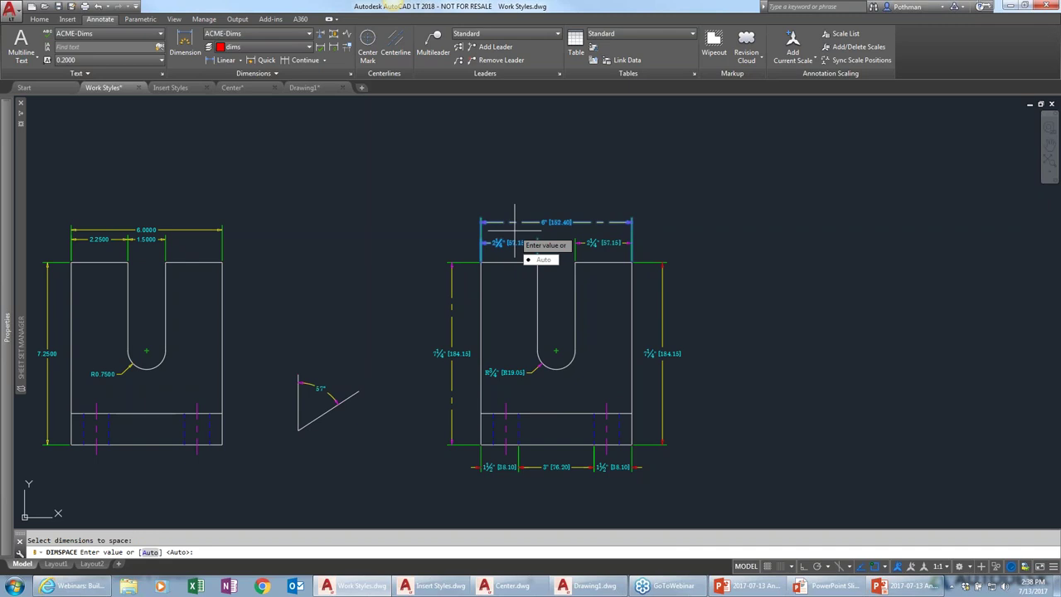
key("Return")
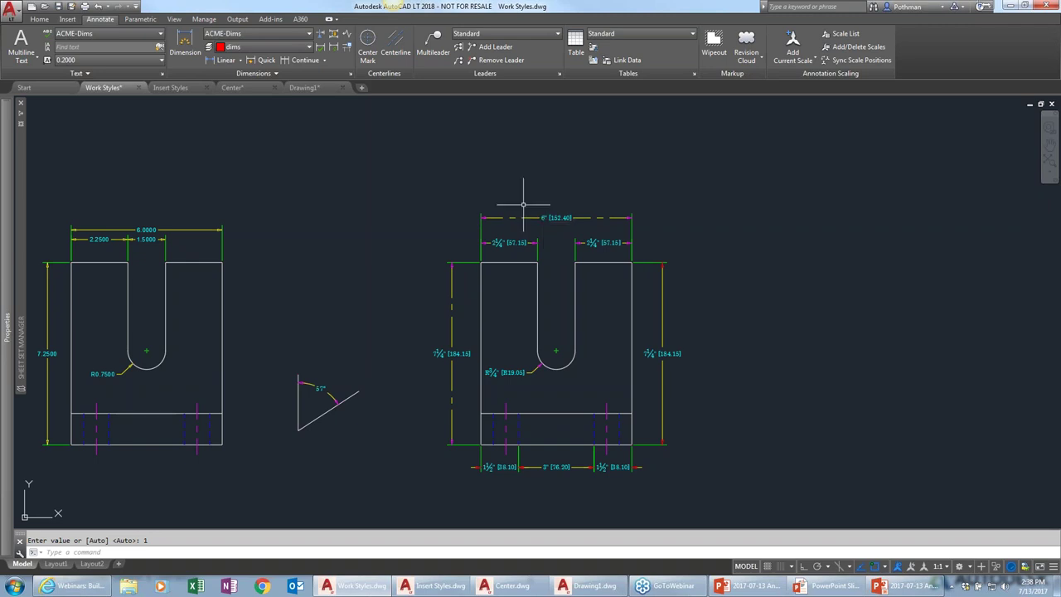
Adjust the space between the left leg dimension and the overall width dimension of the second part to .5
left_click(328, 32)
left_click(497, 242)
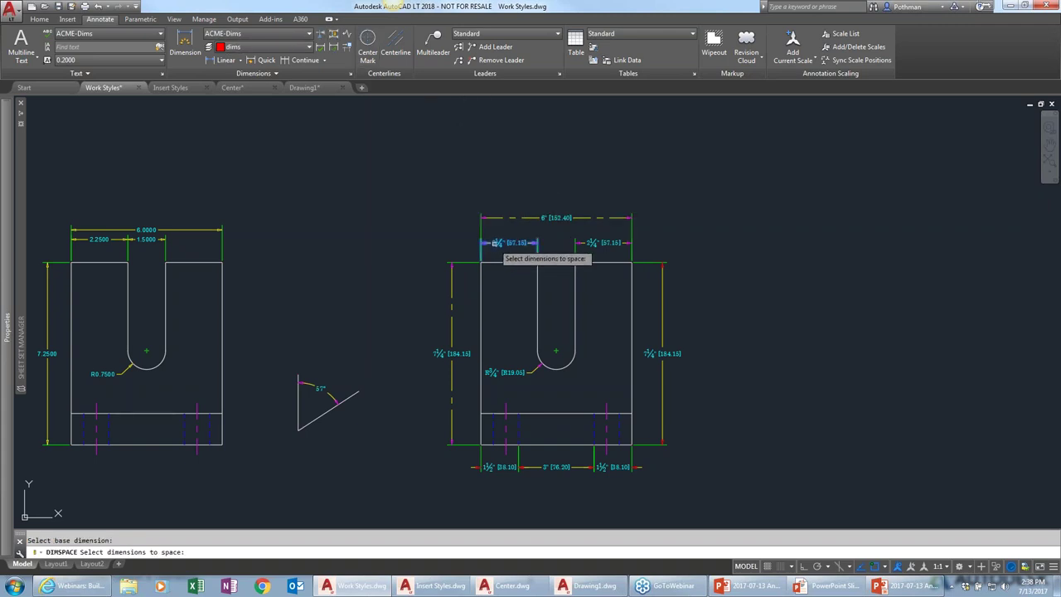
left_click(500, 218)
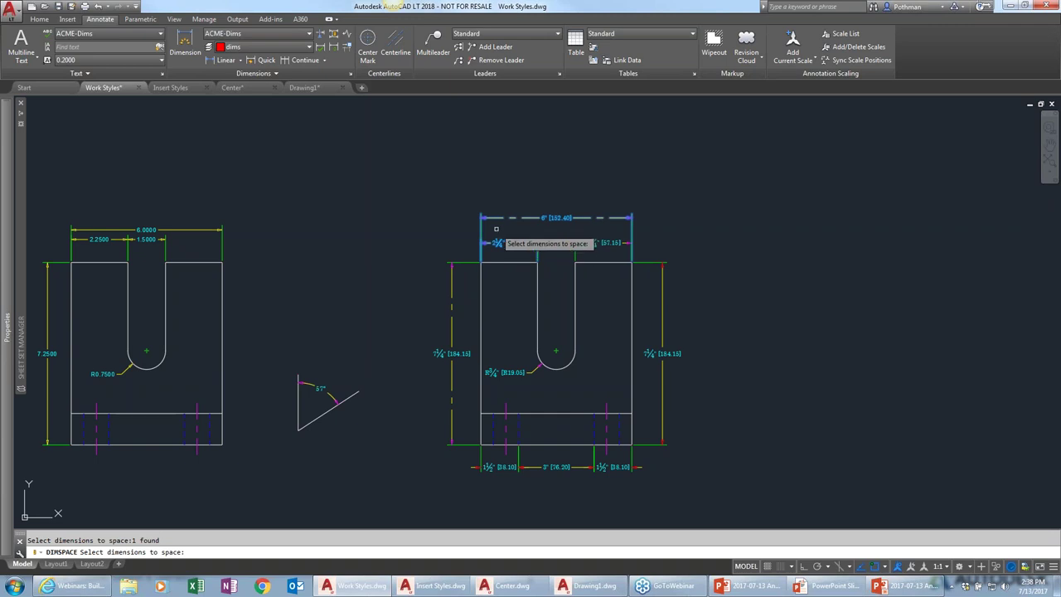
key("Return")
type(".5")
key("Return")
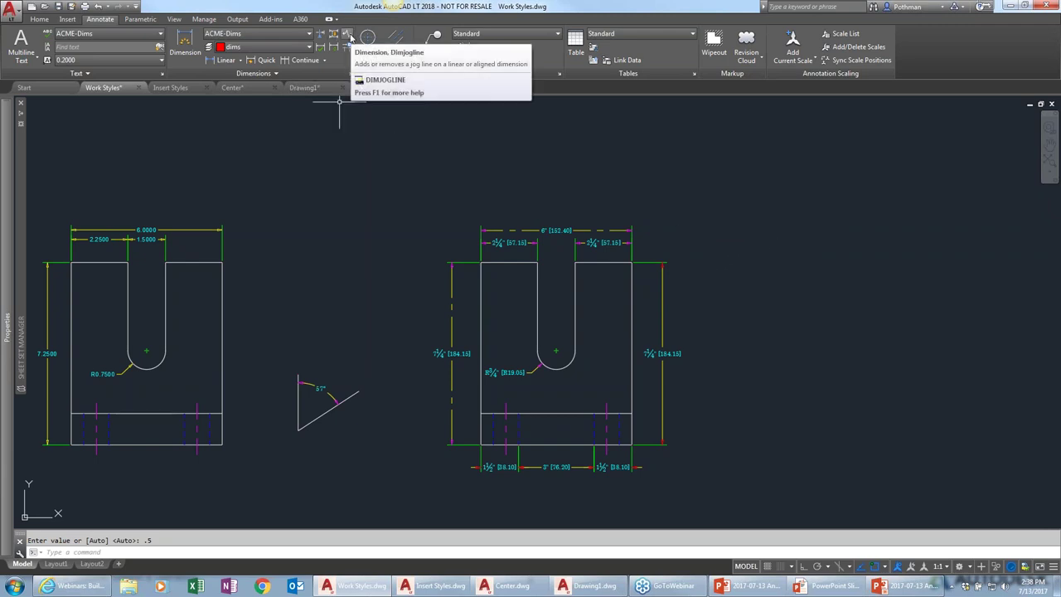
Add a jog line to the second part's left-hand height dimension, near its upper end
left_click(349, 36)
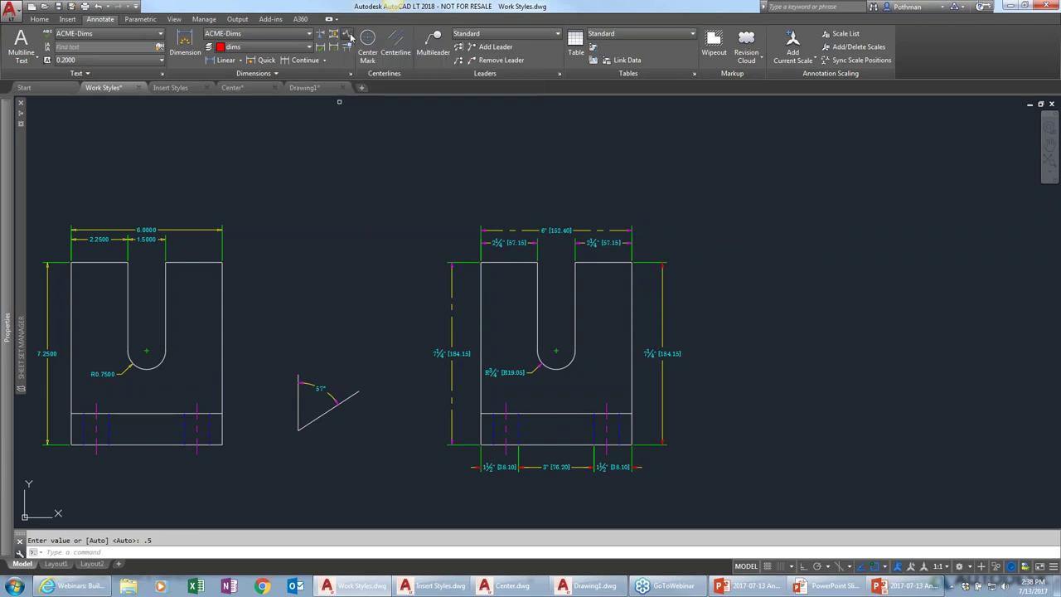
left_click(450, 328)
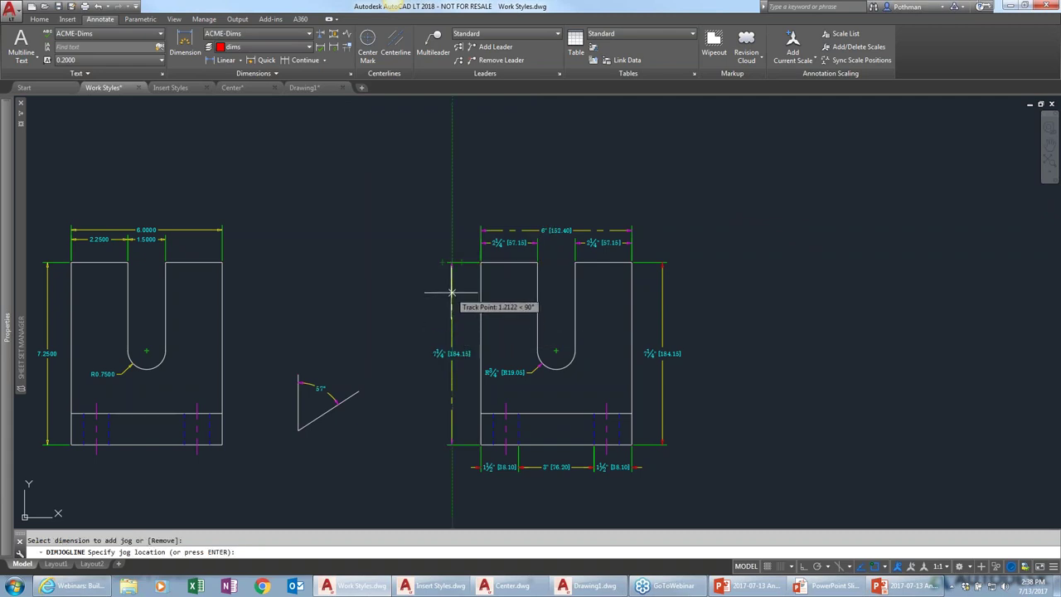
left_click(451, 292)
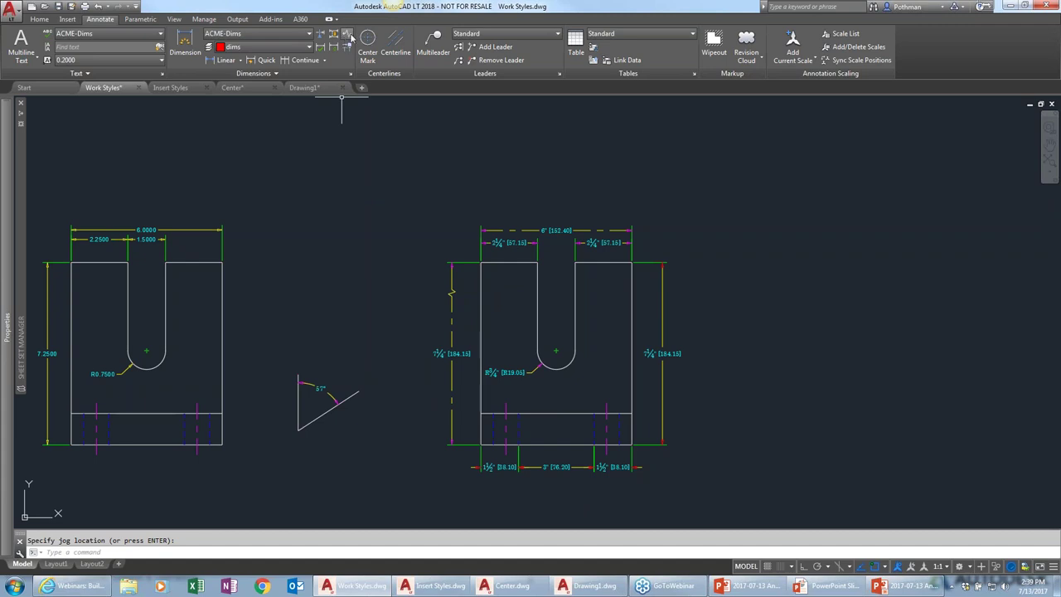
Break the second part's right-hand height dimension line manually between two points above its text, and check the broken dimension by selecting it
left_click(322, 36)
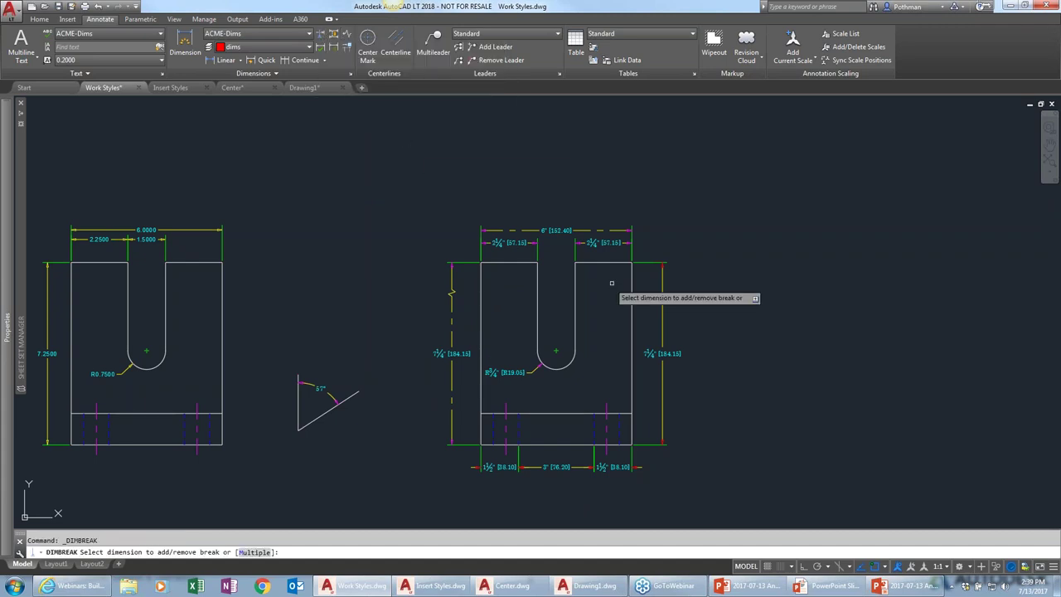
left_click(662, 321)
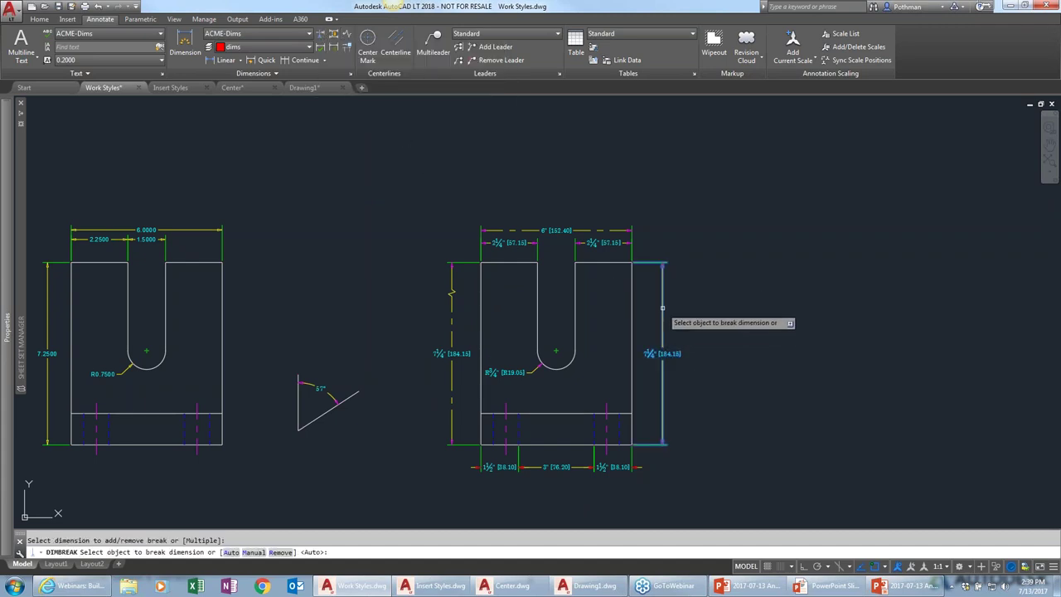
type("m")
key("Return")
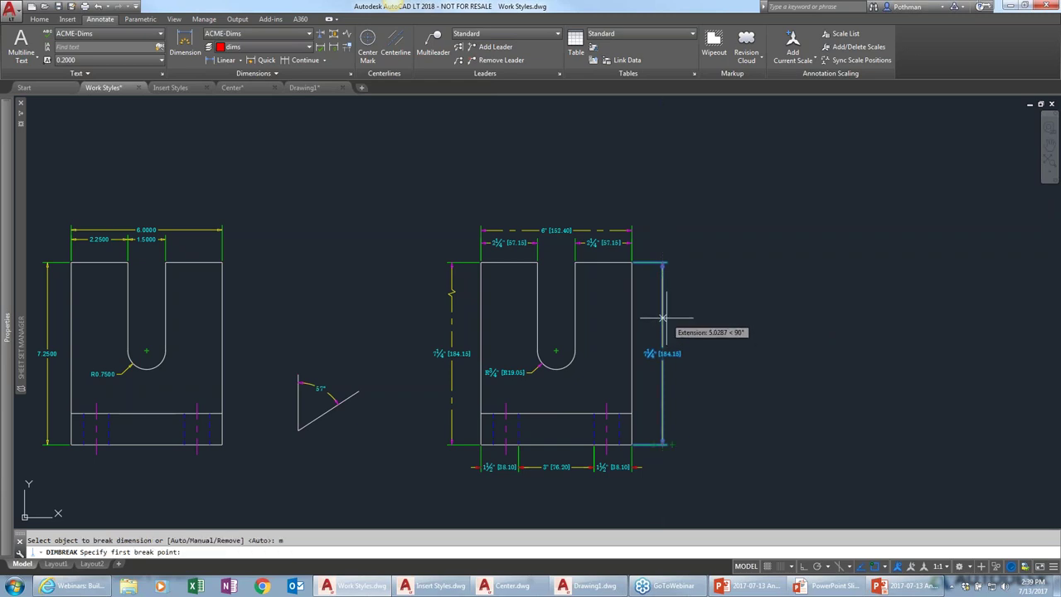
left_click(663, 323)
left_click(663, 297)
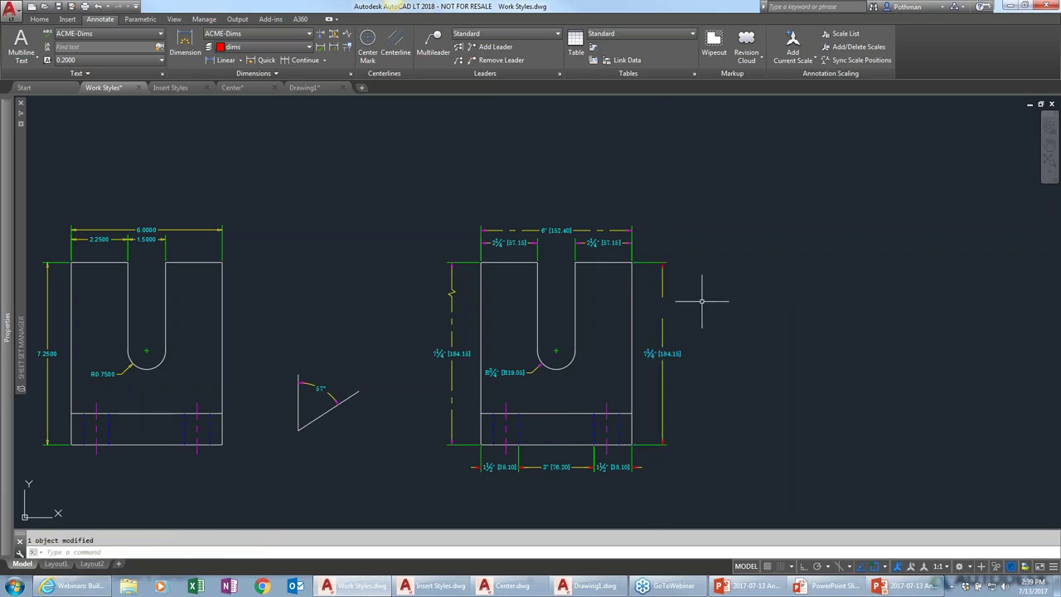
left_click(661, 323)
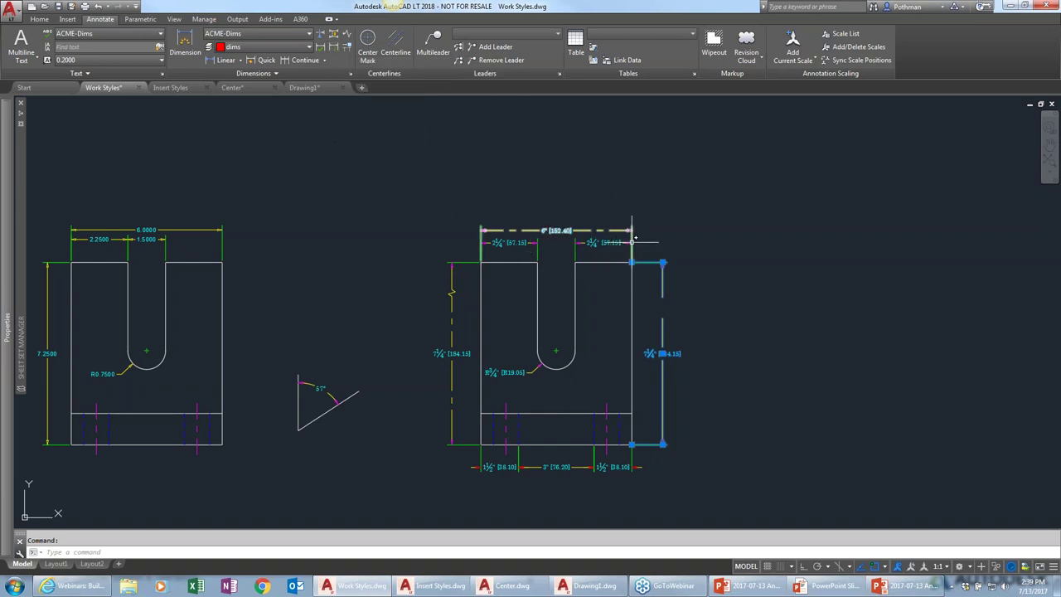
key("Escape")
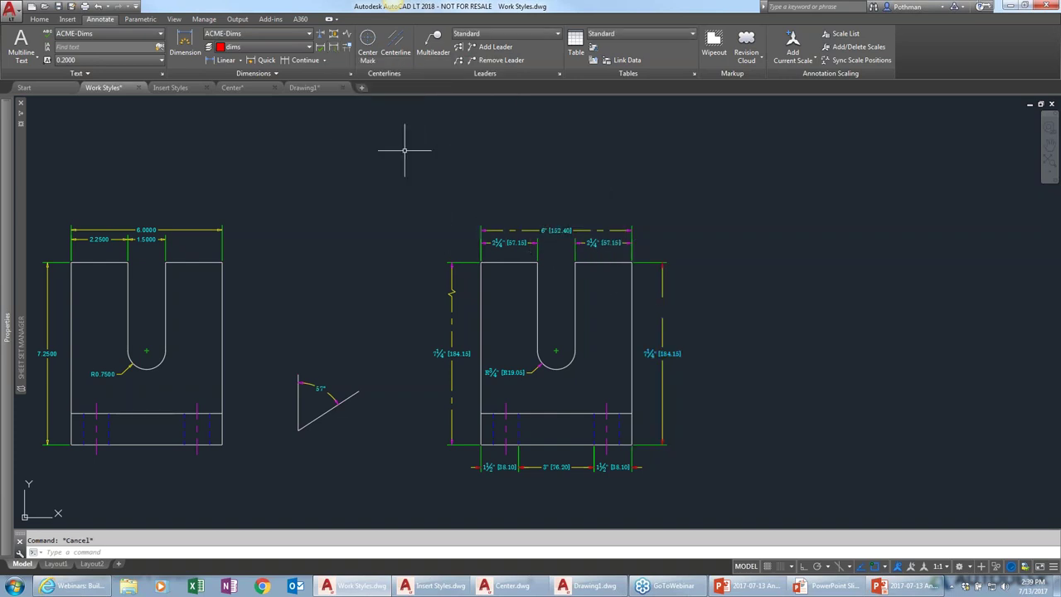
Update all dimensions around the second part to the current dimension style
left_click(336, 49)
left_click(707, 184)
left_click(412, 488)
key("Return")
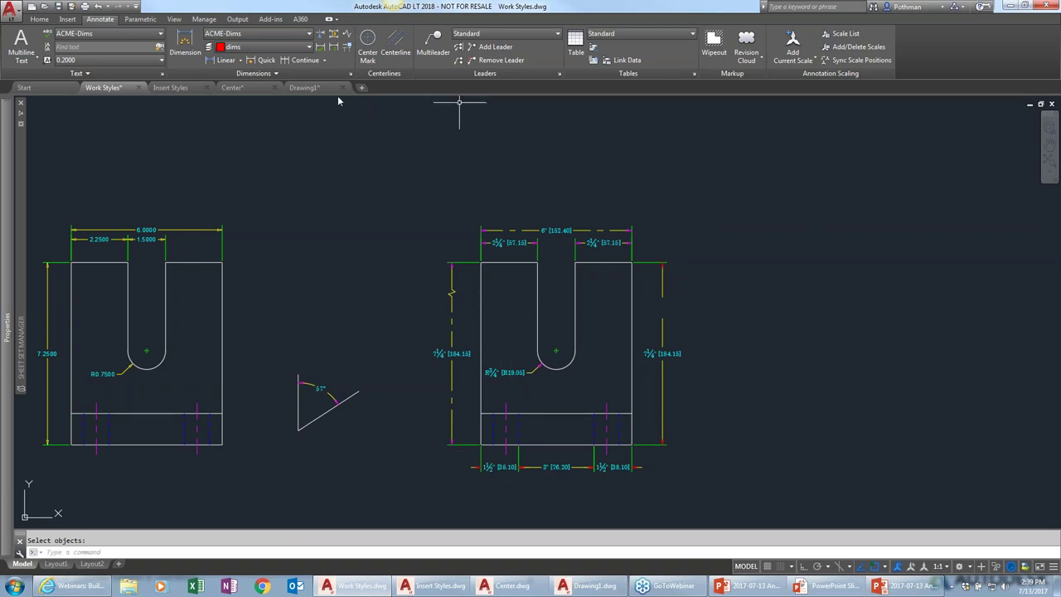
left_click(287, 74)
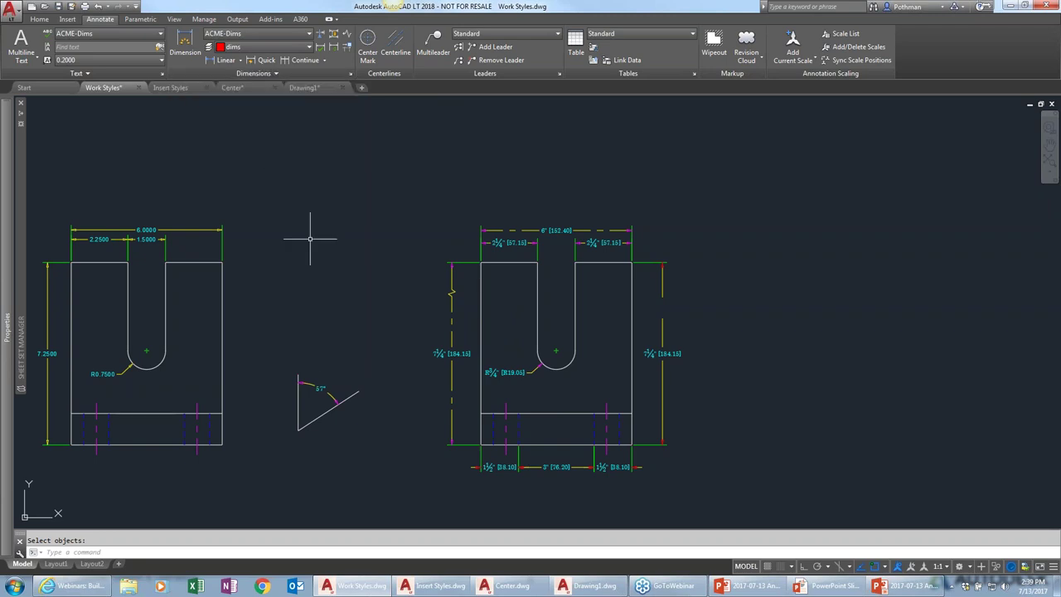
key("Escape")
mouse_move(365, 392)
middle_mouse_down()
mouse_move(447, 388)
mouse_move(486, 373)
middle_mouse_up()
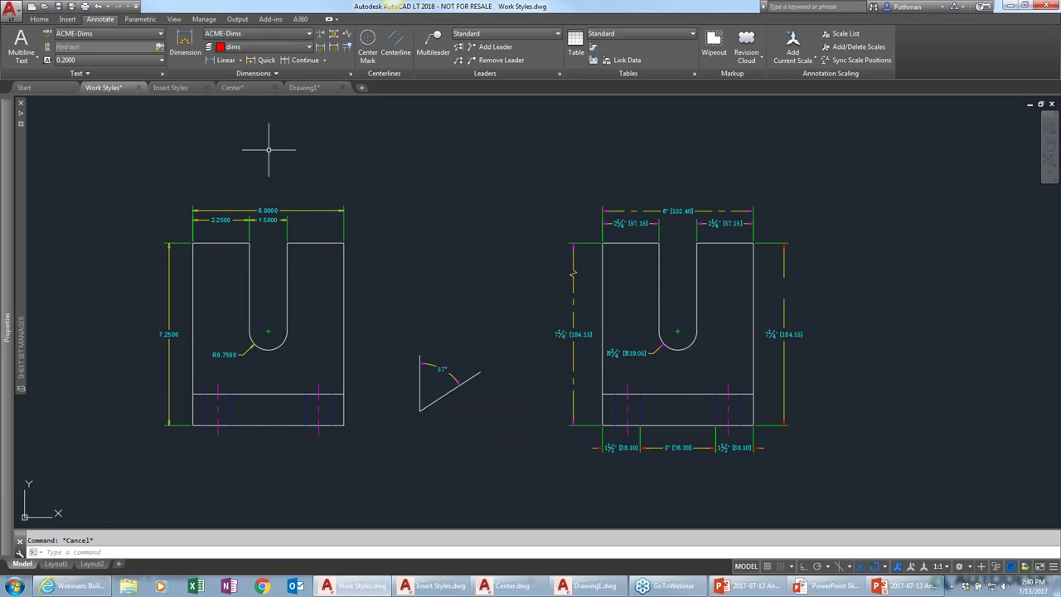
Save the drawing as Work Styles finished.dwg, replacing the existing file of that name
left_click(17, 11)
left_click(37, 140)
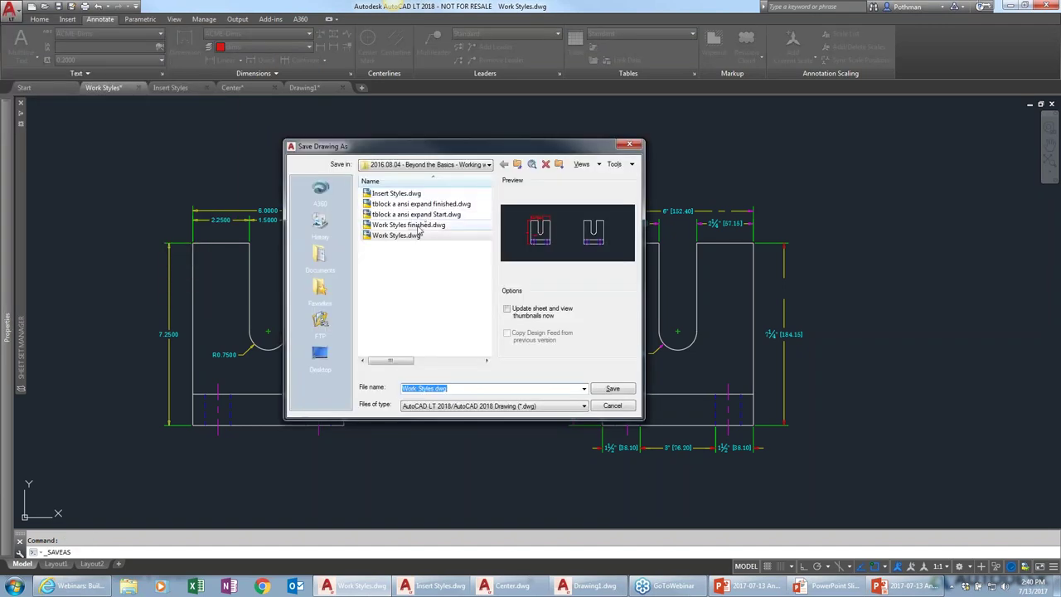
left_click(419, 224)
left_click(618, 389)
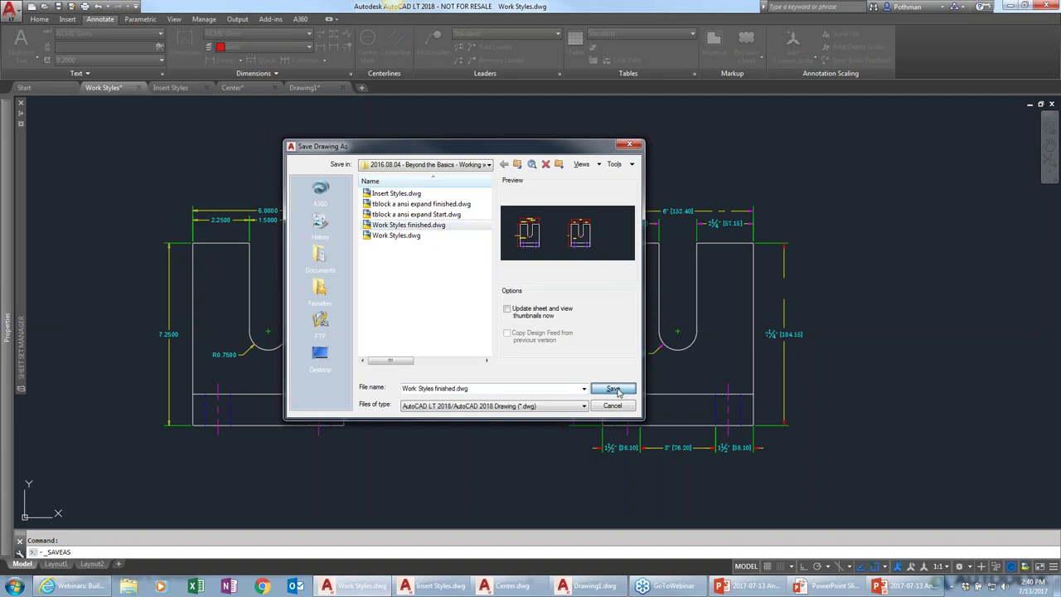
left_click(461, 319)
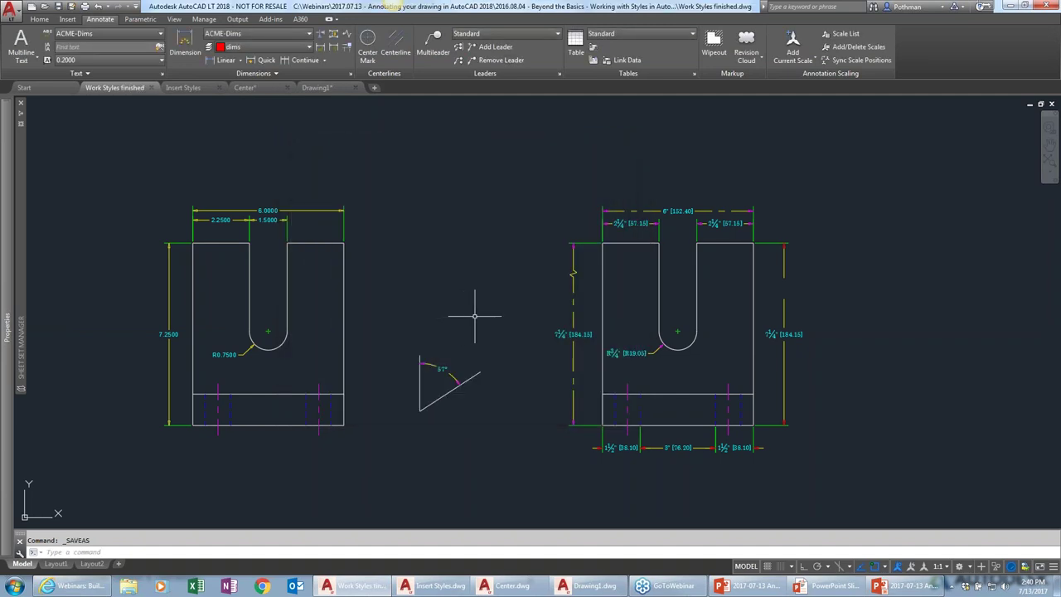
In the Insert Styles drawing, place a horizontal linear dimension about 5.25 long in empty space using the Standard style
left_click(188, 89)
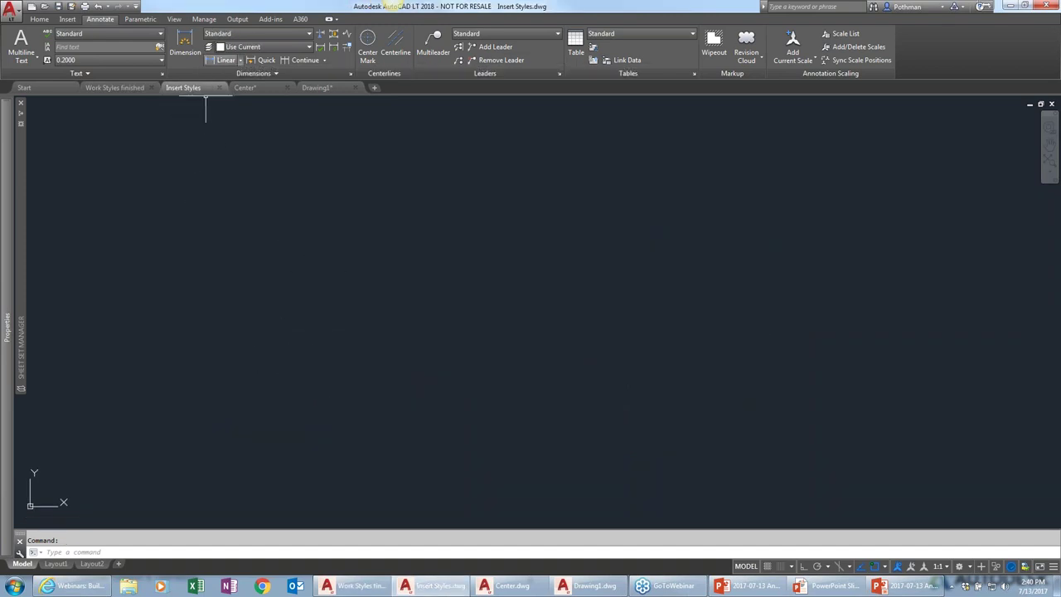
left_click(226, 61)
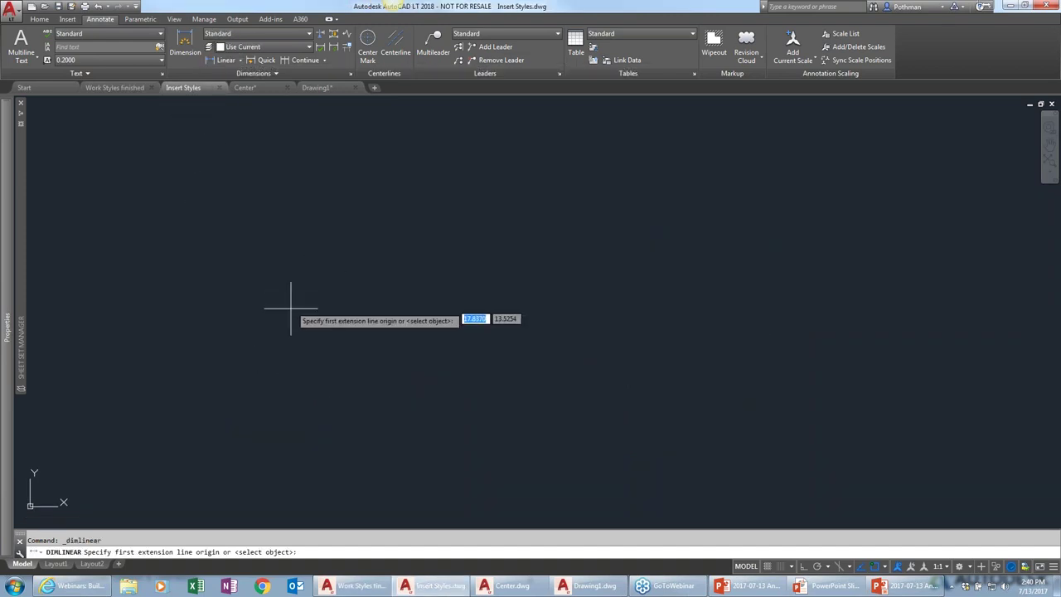
left_click(187, 357)
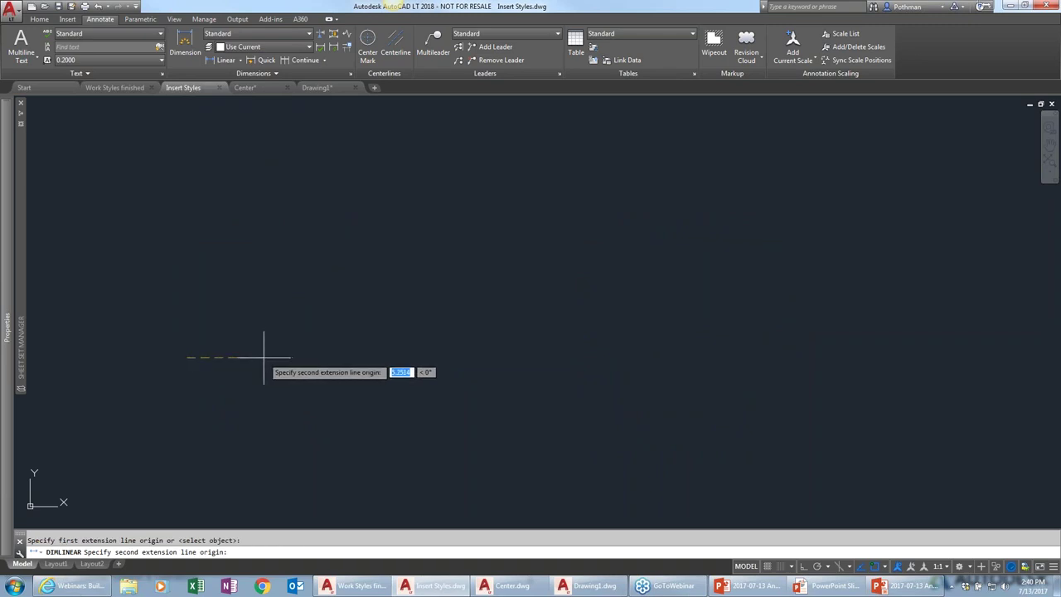
left_click(264, 357)
left_click(260, 334)
key("Escape")
scroll(211, 339, "up", 6)
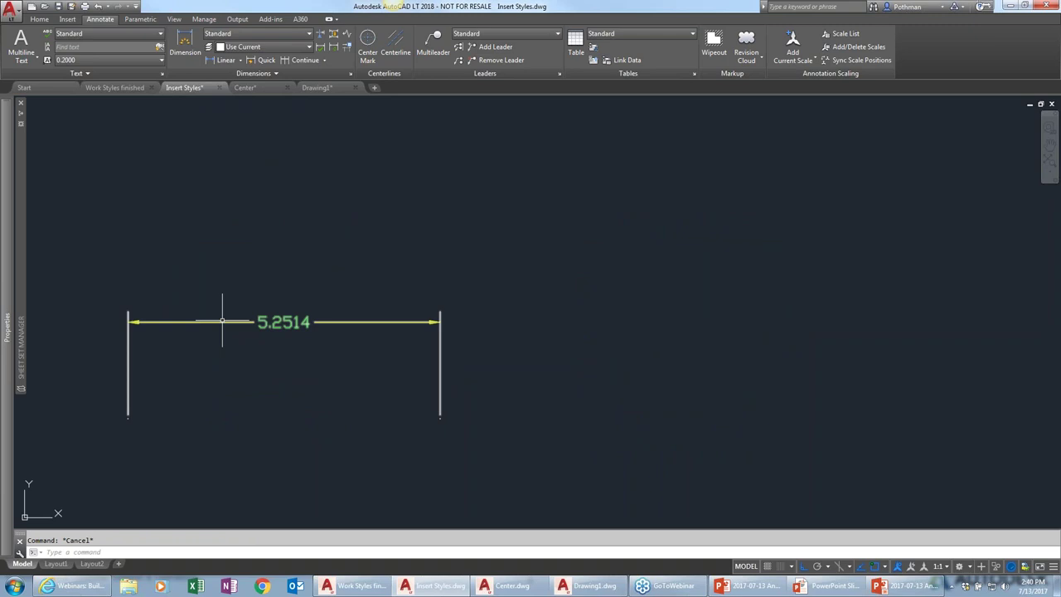
scroll(199, 337, "up", 2)
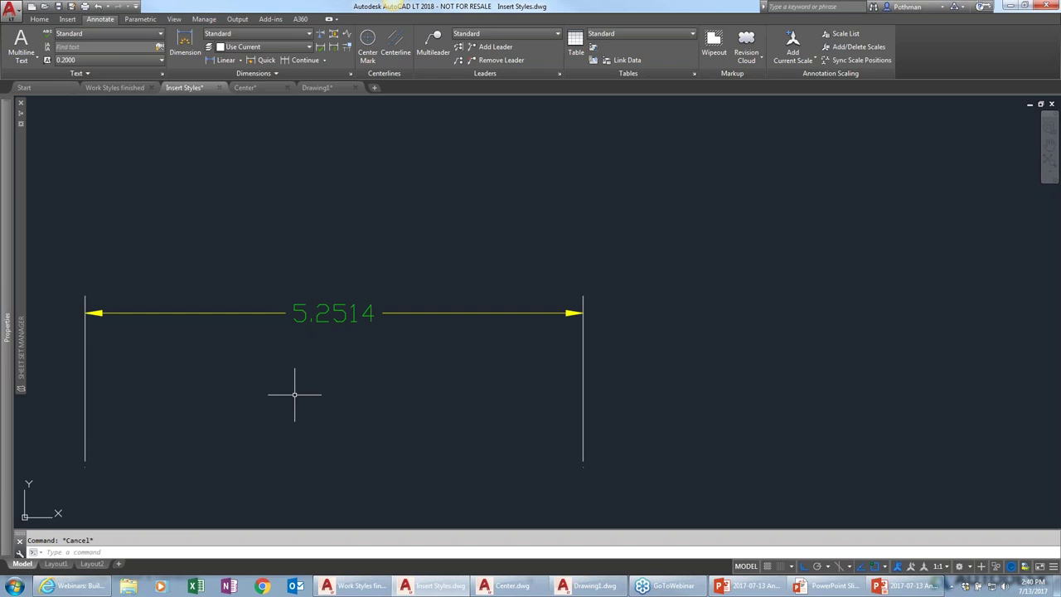
scroll(424, 386, "down", 5)
scroll(424, 386, "down", 2)
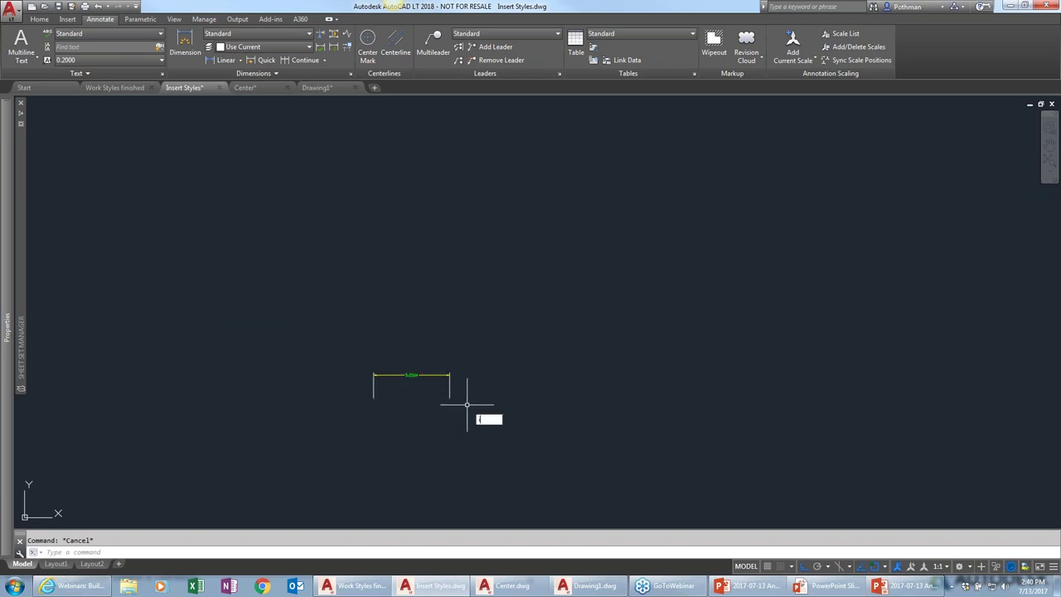
Insert Work Styles finished.dwg as an exploded block at scale 1, with its insertion point specified on-screen
key("Return")
left_click(567, 216)
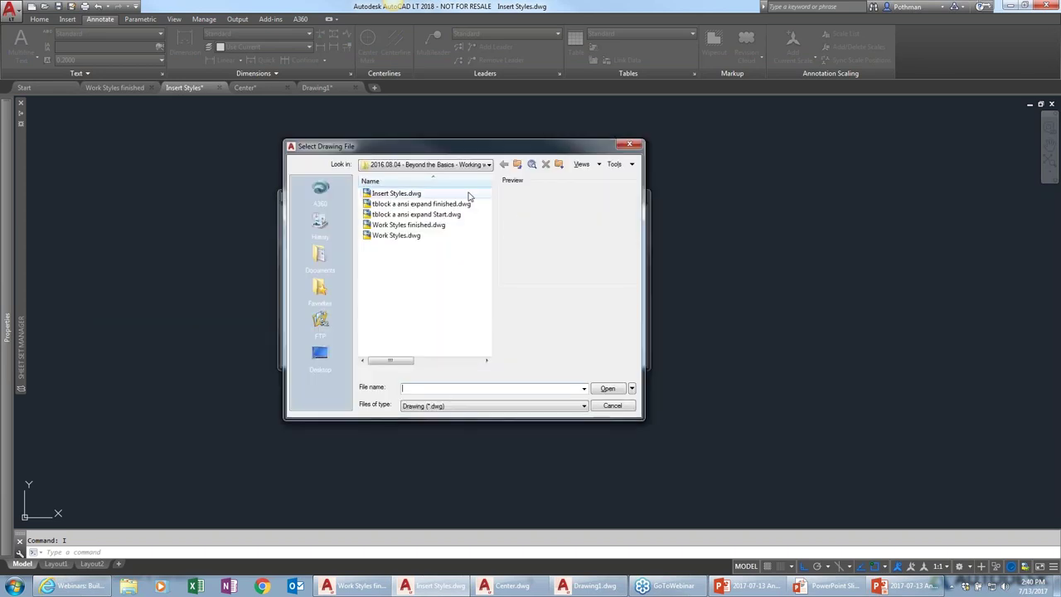
left_click(418, 224)
left_click(607, 389)
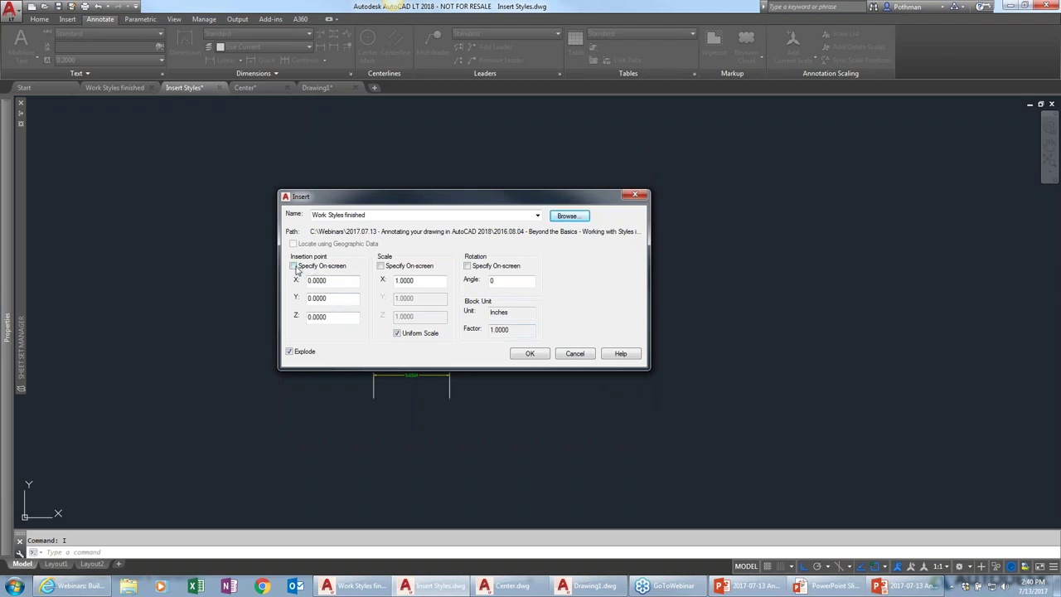
left_click(293, 266)
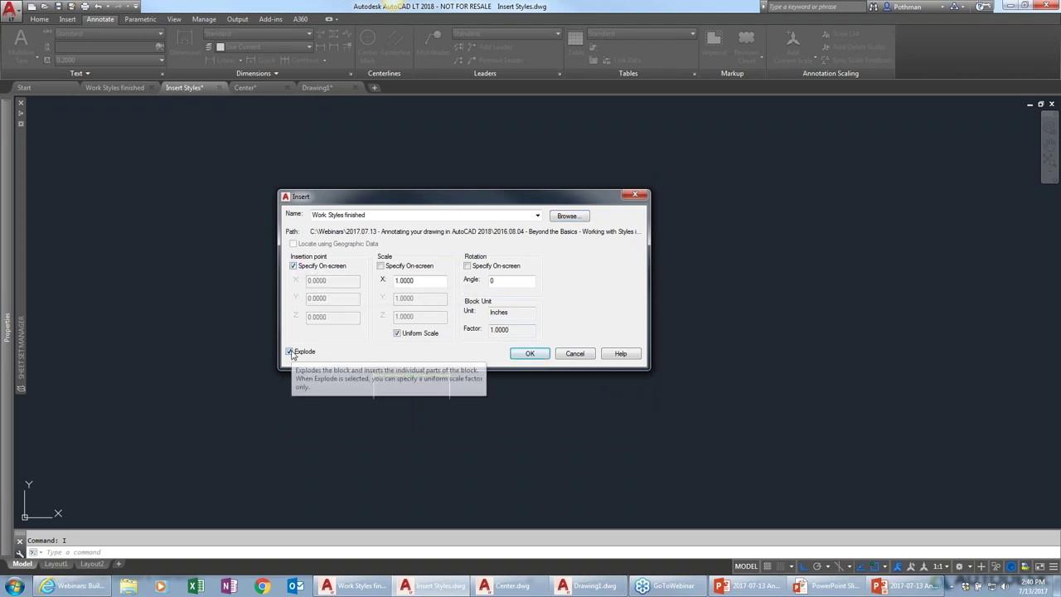
left_click(528, 354)
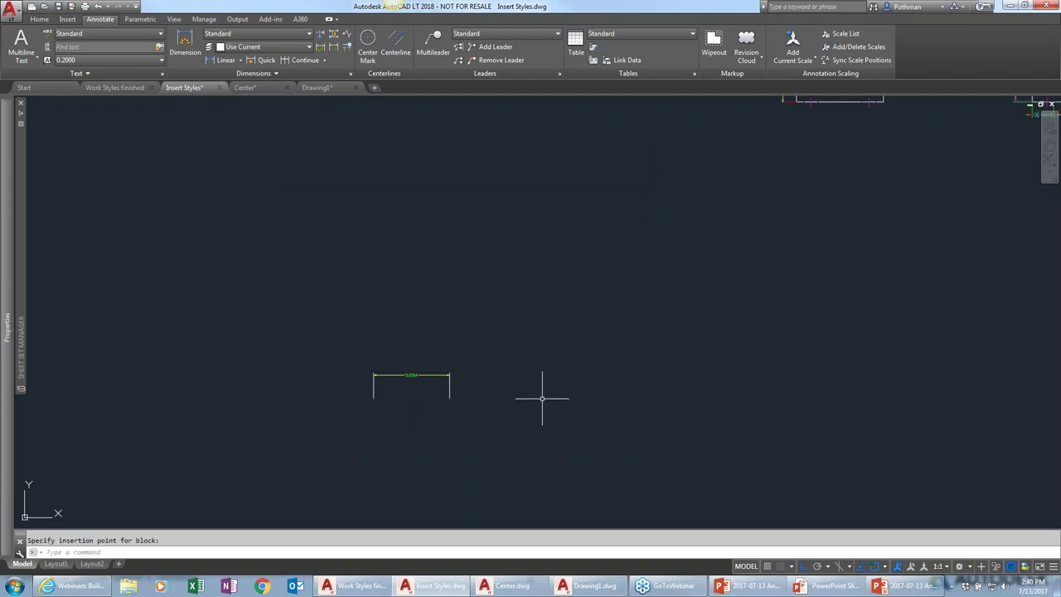
Move the standalone linear dimension beside the inserted first slotted part, with ortho off
scroll(542, 398, "down", 3)
left_click(540, 402)
type("m")
key("Return")
left_click(533, 408)
left_click(474, 377)
key("Return")
left_click(542, 396)
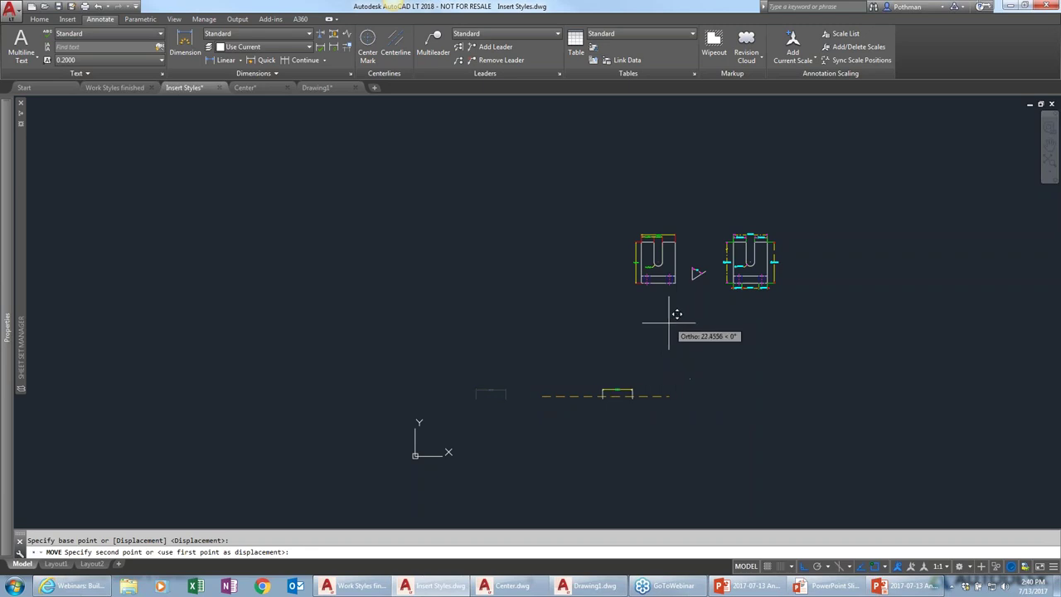
key("F8")
left_click(648, 284)
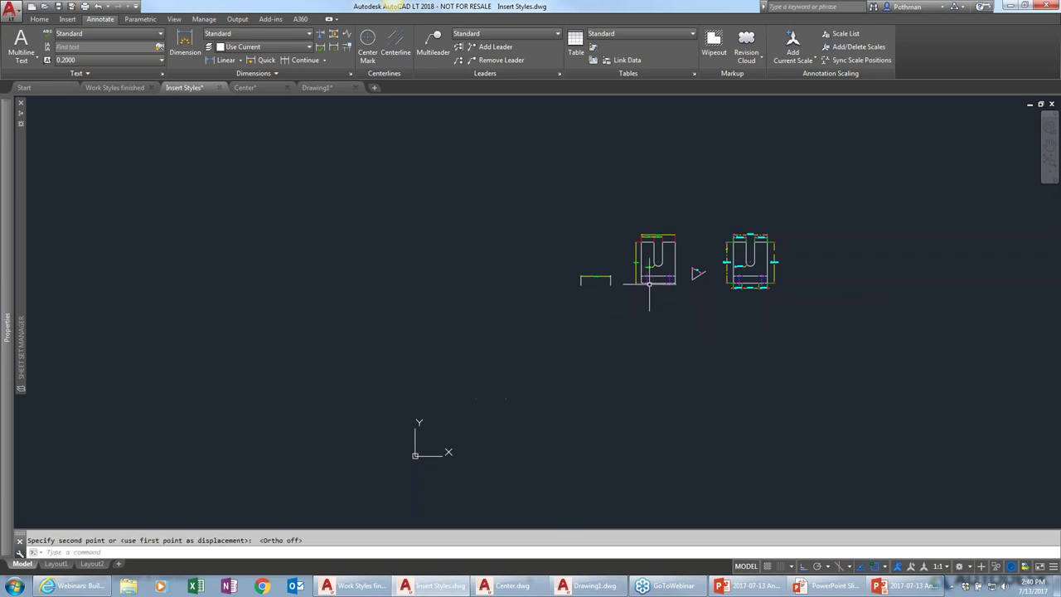
Compare the first part's dimension appearance in the Insert Styles drawing with the original in Work Styles finished
scroll(648, 284, "up", 9)
mouse_move(670, 277)
middle_mouse_down()
mouse_move(615, 481)
mouse_move(562, 475)
middle_mouse_up()
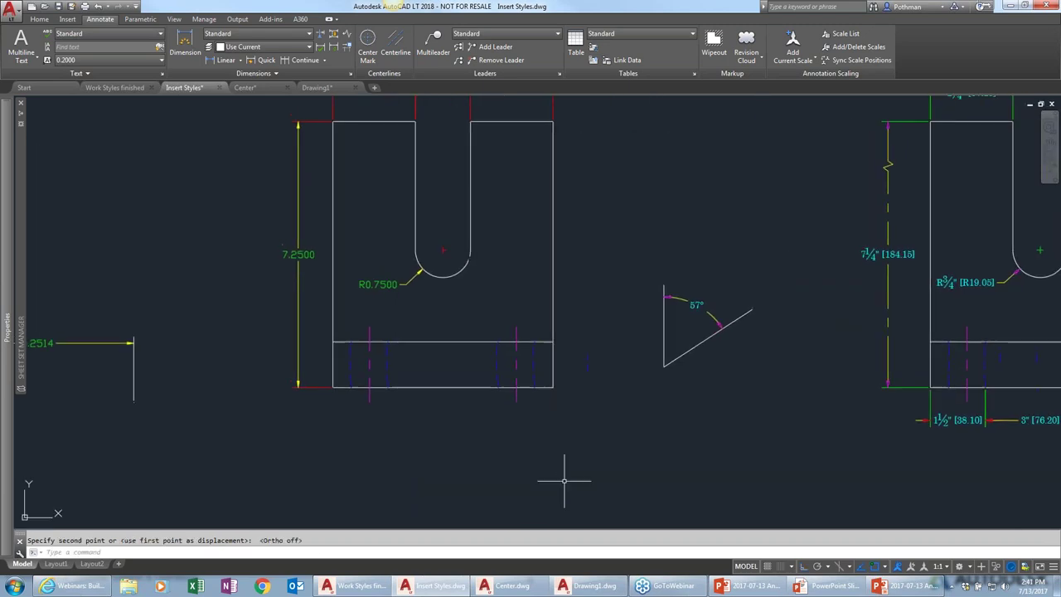
scroll(564, 474, "down", 3)
scroll(564, 475, "up", 3)
middle_click_drag(427, 306, 480, 352)
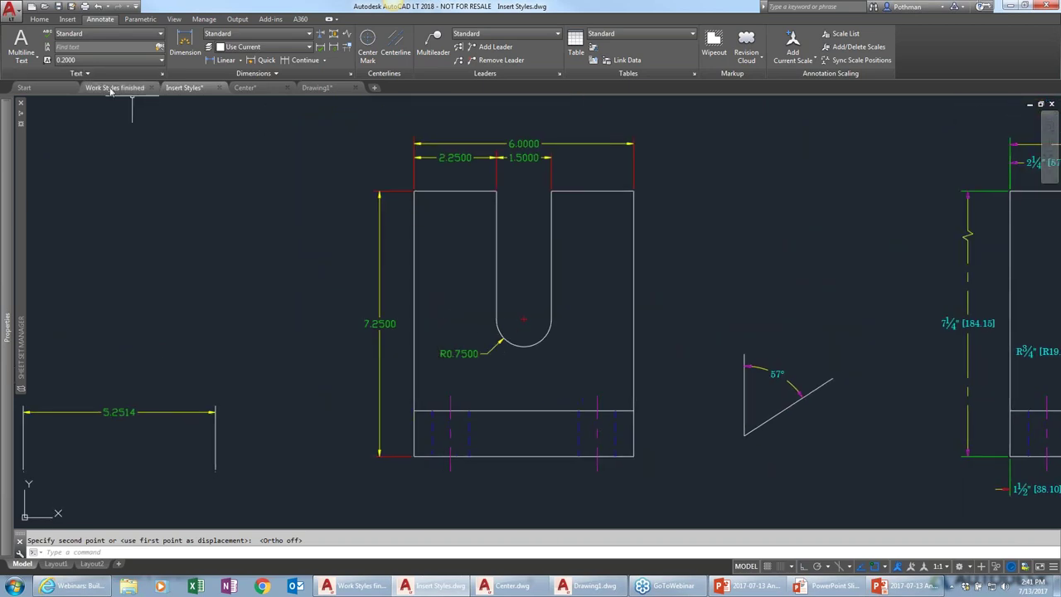
left_click(116, 87)
scroll(216, 224, "up", 4)
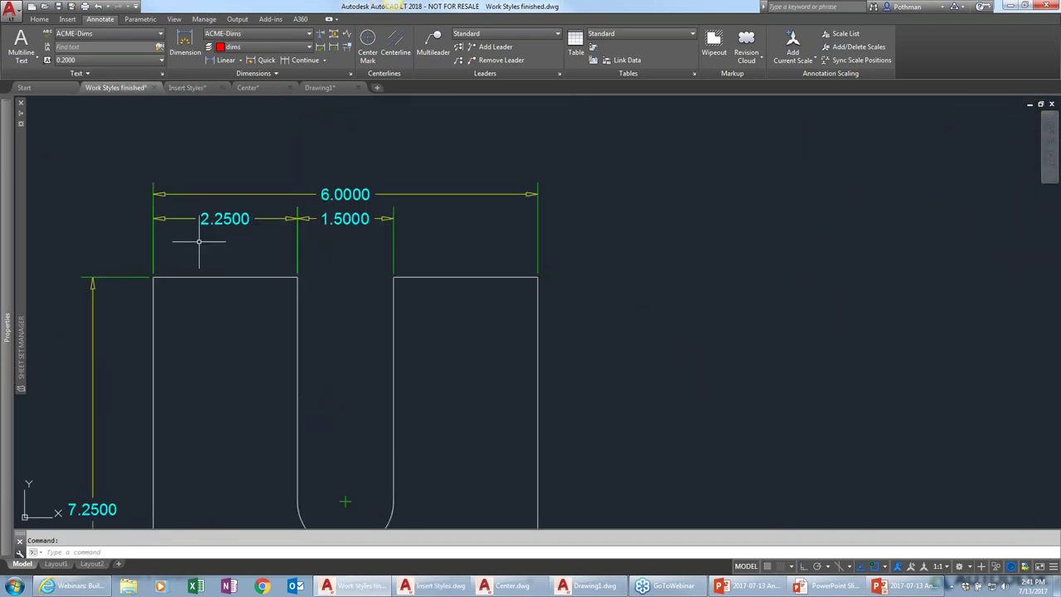
mouse_move(426, 296)
middle_mouse_down()
mouse_move(509, 301)
mouse_move(561, 262)
middle_mouse_up()
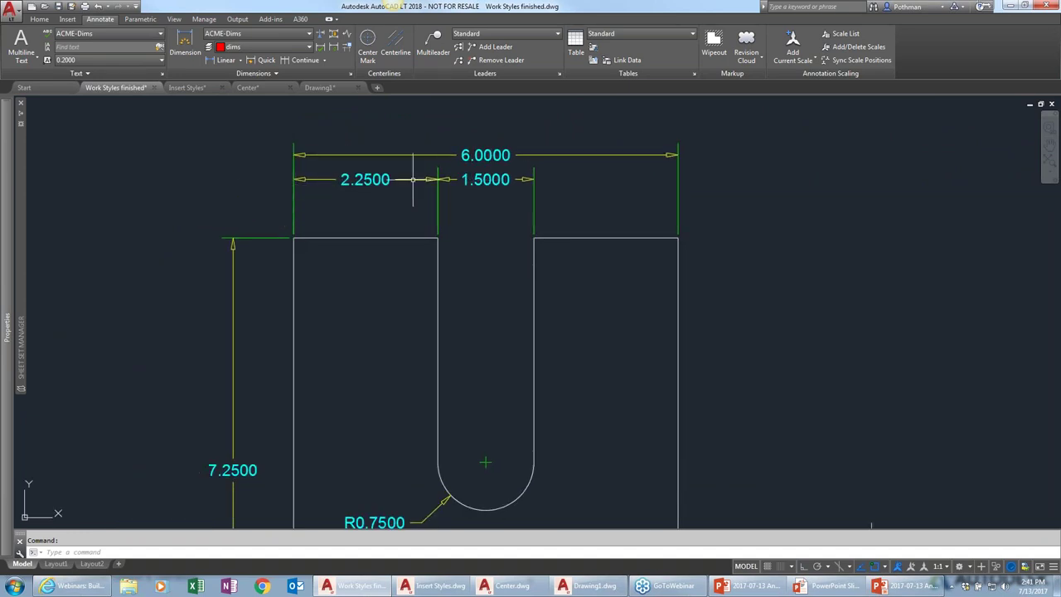
left_click(194, 88)
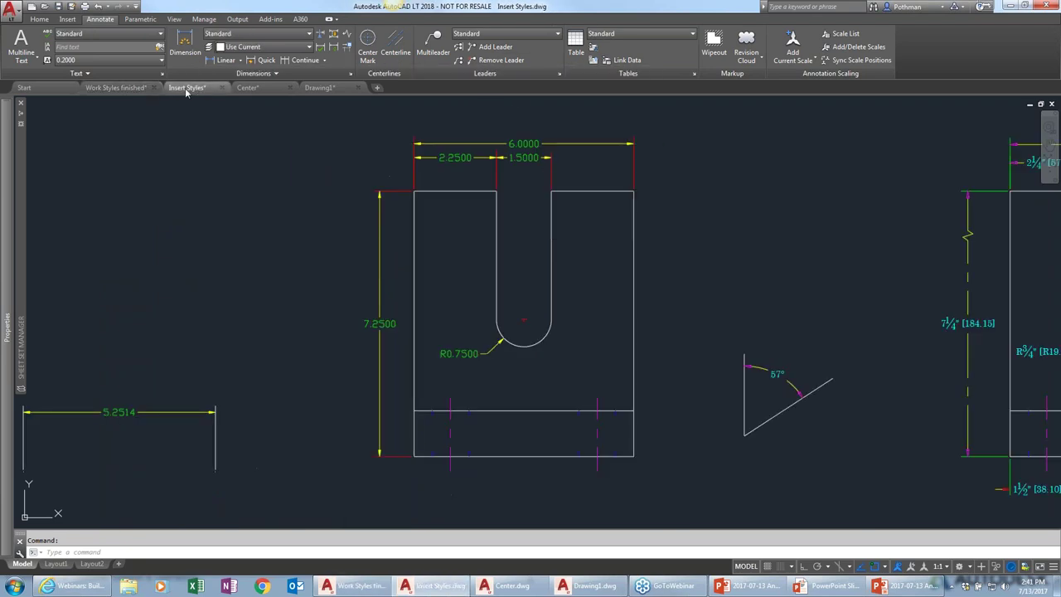
scroll(431, 157, "up", 4)
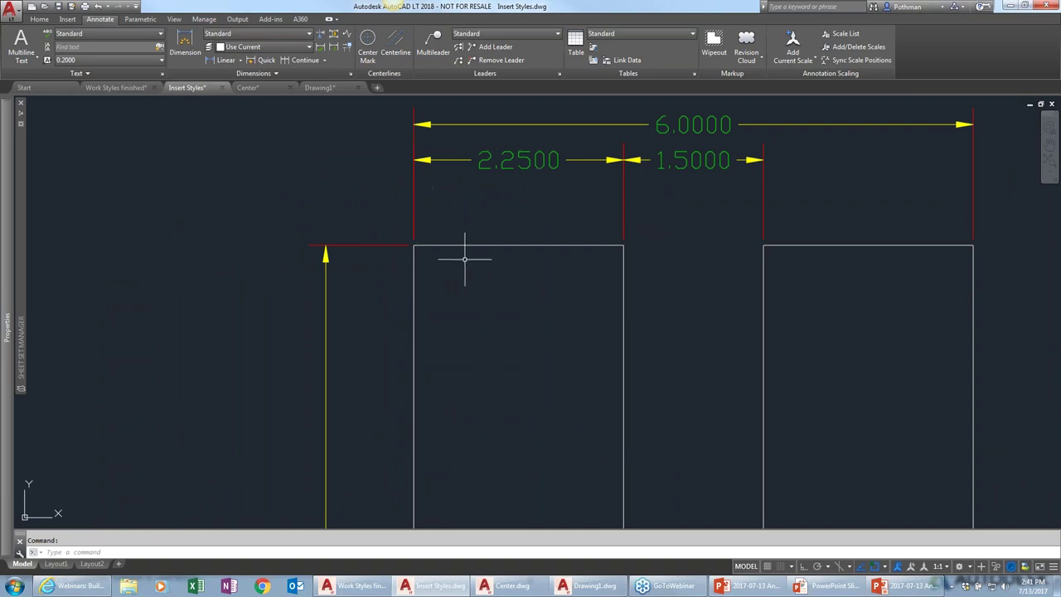
scroll(463, 272, "down", 4)
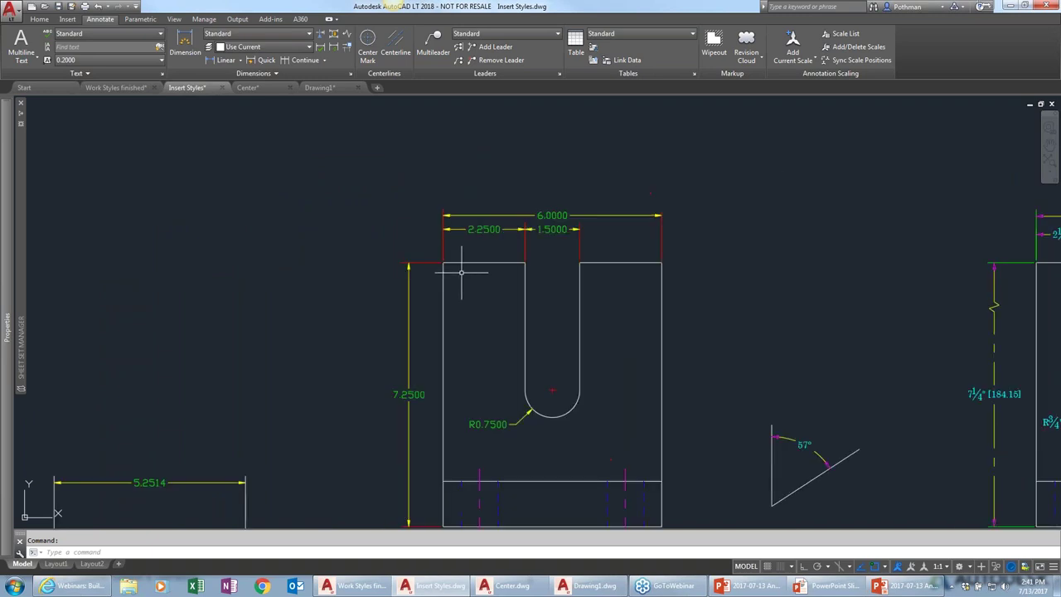
middle_click_drag(470, 315, 464, 250)
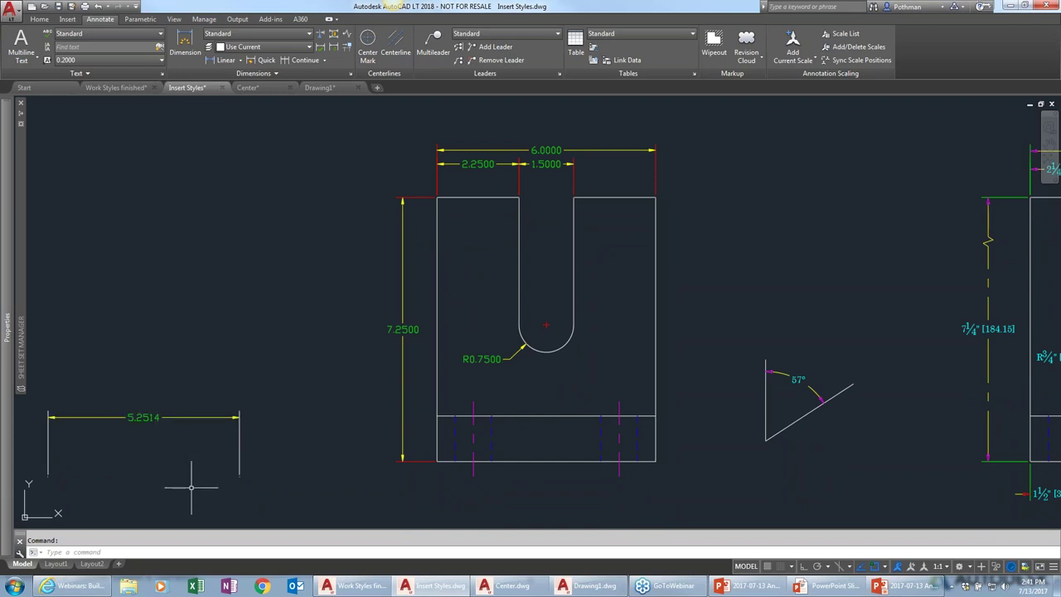
Compare the second part's ACME-Dims dimensions in Insert Styles with those in Work Styles finished
mouse_move(830, 367)
middle_mouse_down()
mouse_move(840, 357)
mouse_move(416, 349)
middle_mouse_up()
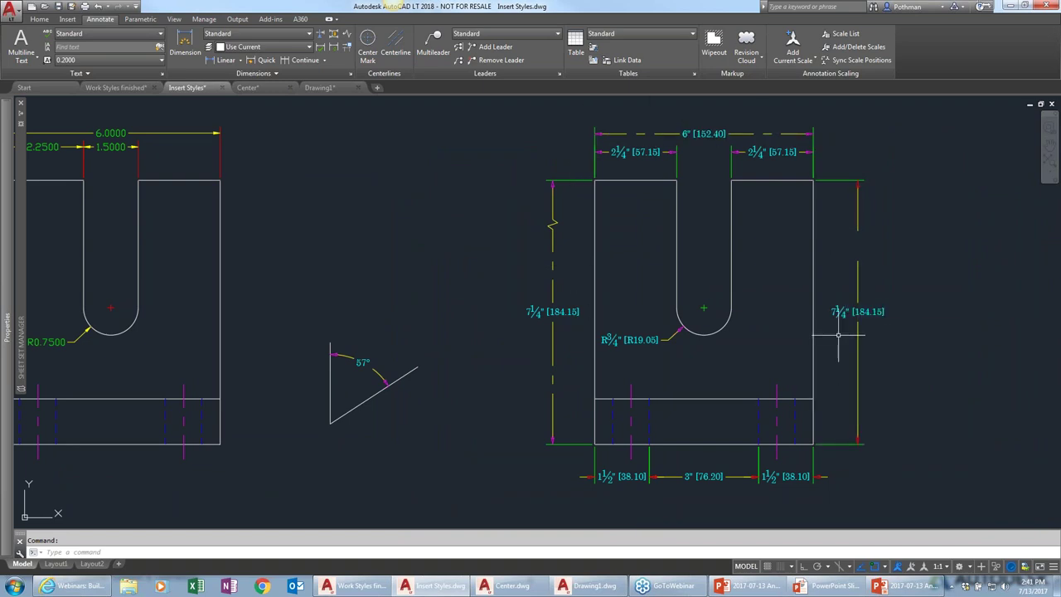
left_click(116, 87)
scroll(356, 240, "down", 4)
scroll(652, 290, "up", 4)
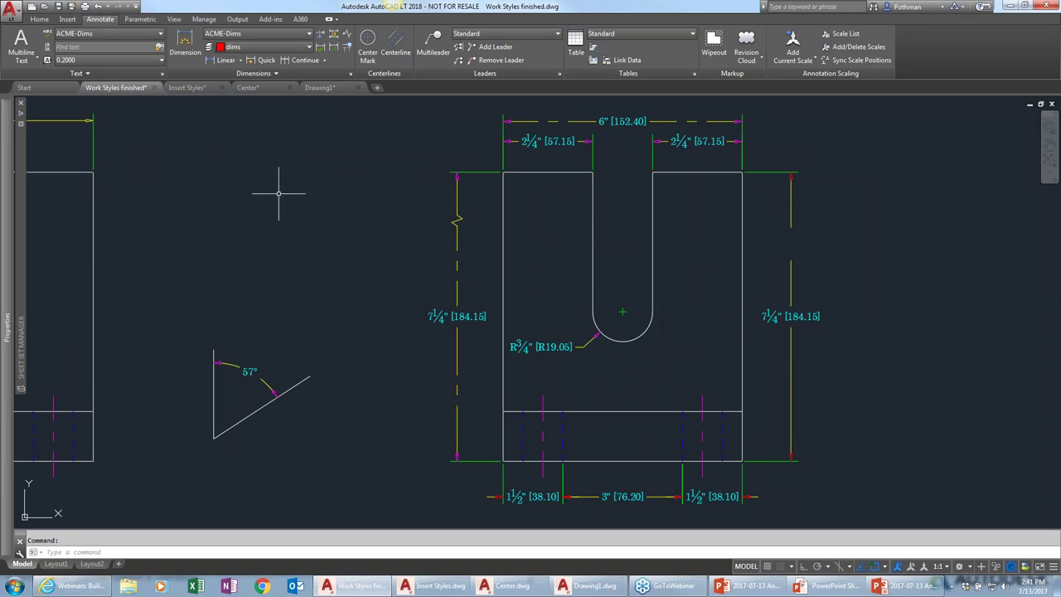
Check the leader arrowhead setting of the ACME-Dims dimension style, leaving the style unmodified
left_click(350, 73)
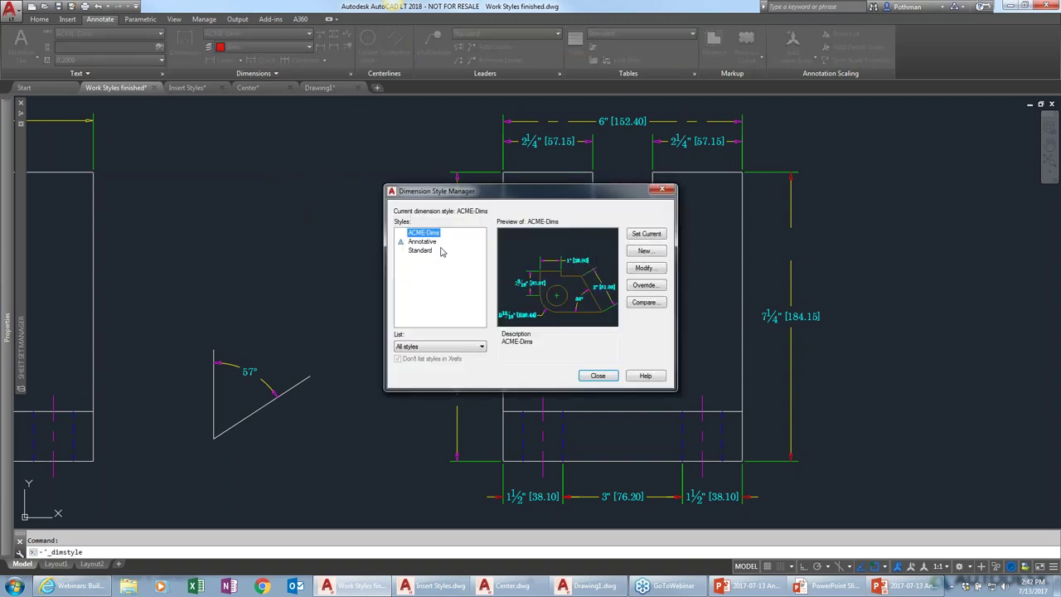
left_click(644, 269)
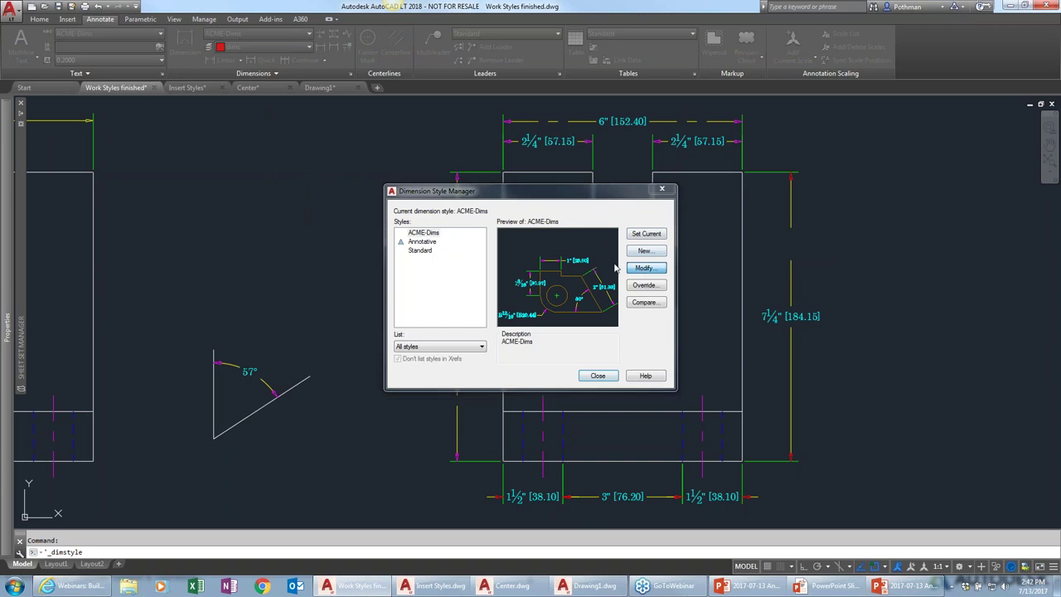
left_click(377, 163)
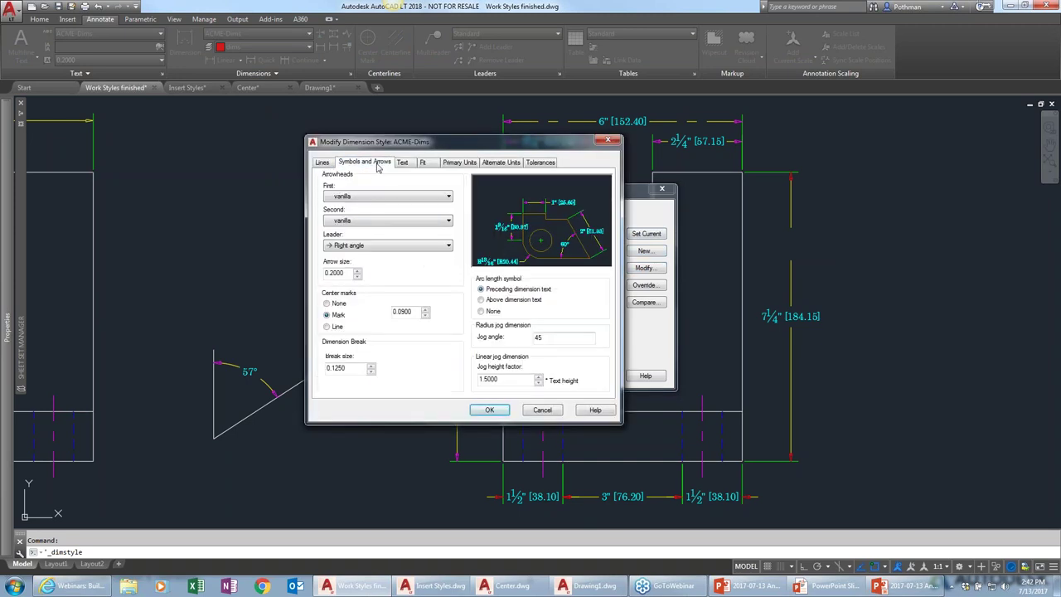
left_click(356, 247)
left_click(357, 247)
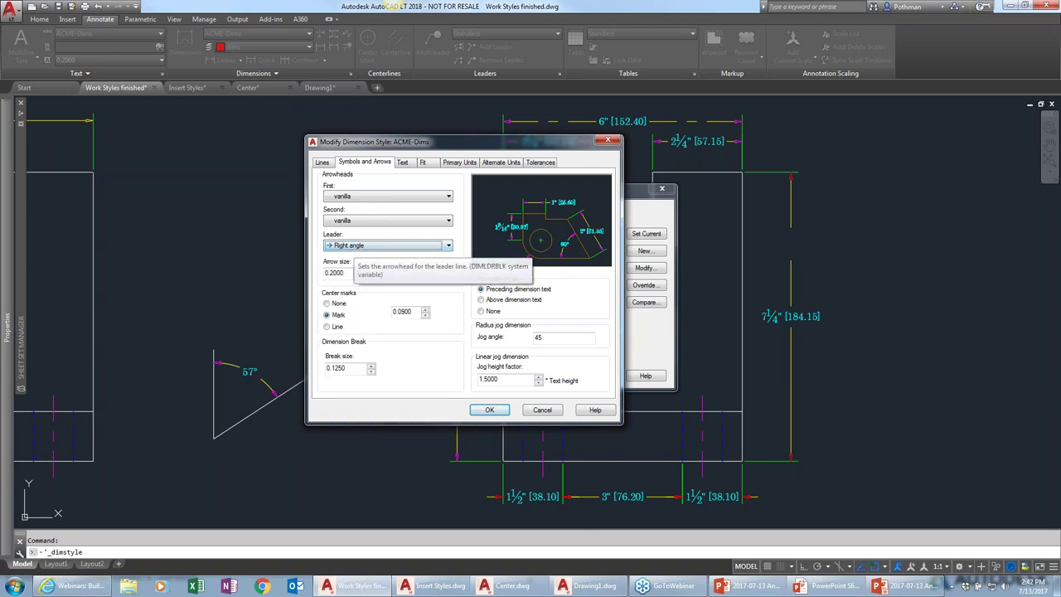
left_click(541, 410)
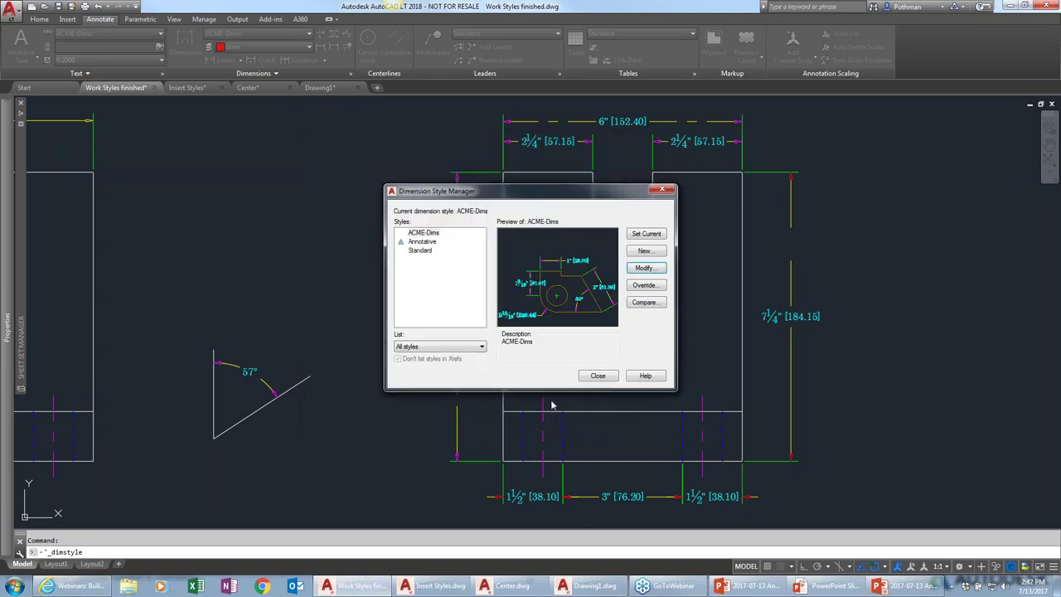
left_click(598, 376)
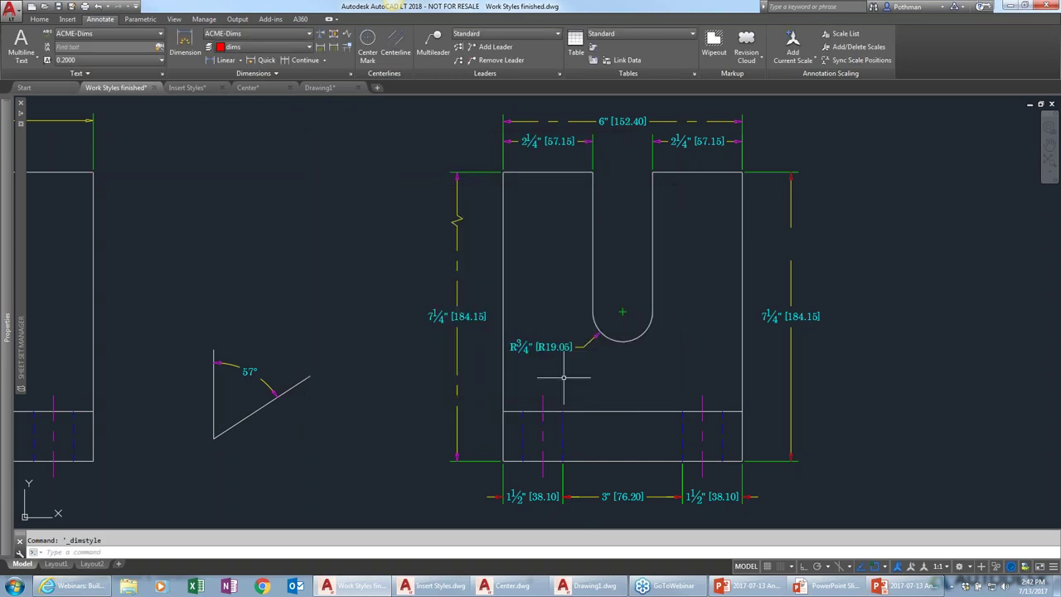
Draw a leader with a horizontal landing above the angle dimension and annotate it with the text "leader"
type("lead")
key("Return")
left_click(239, 301)
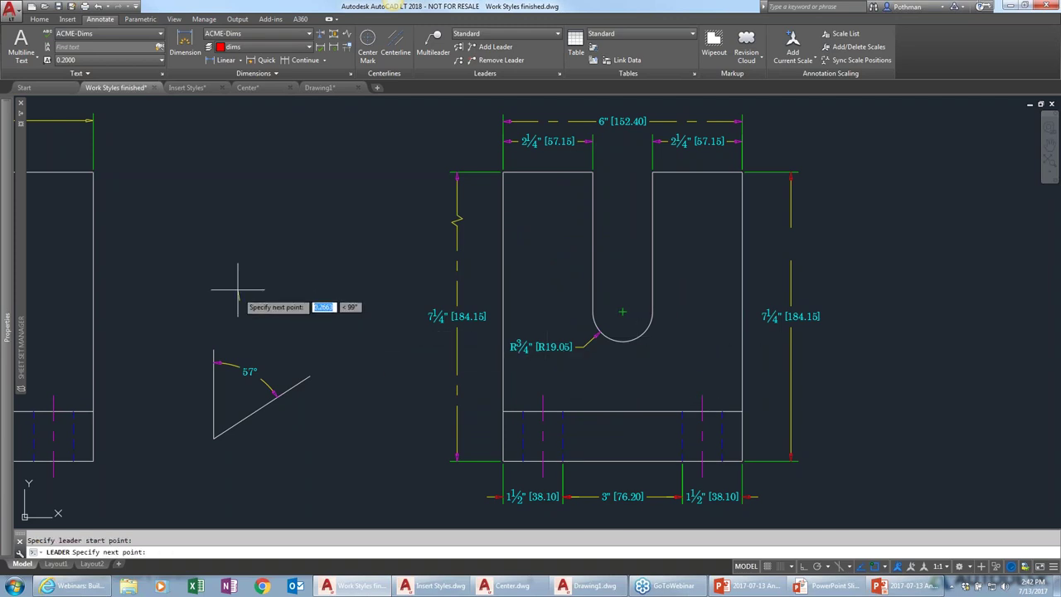
left_click(283, 254)
key("F8")
left_click(305, 254)
key("Return")
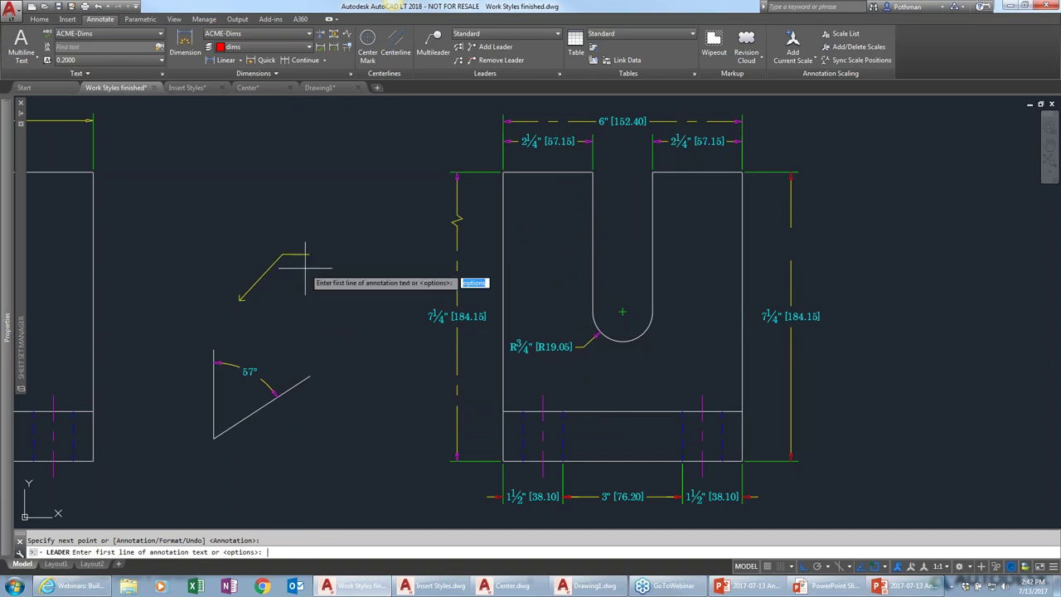
type("er")
key("Return")
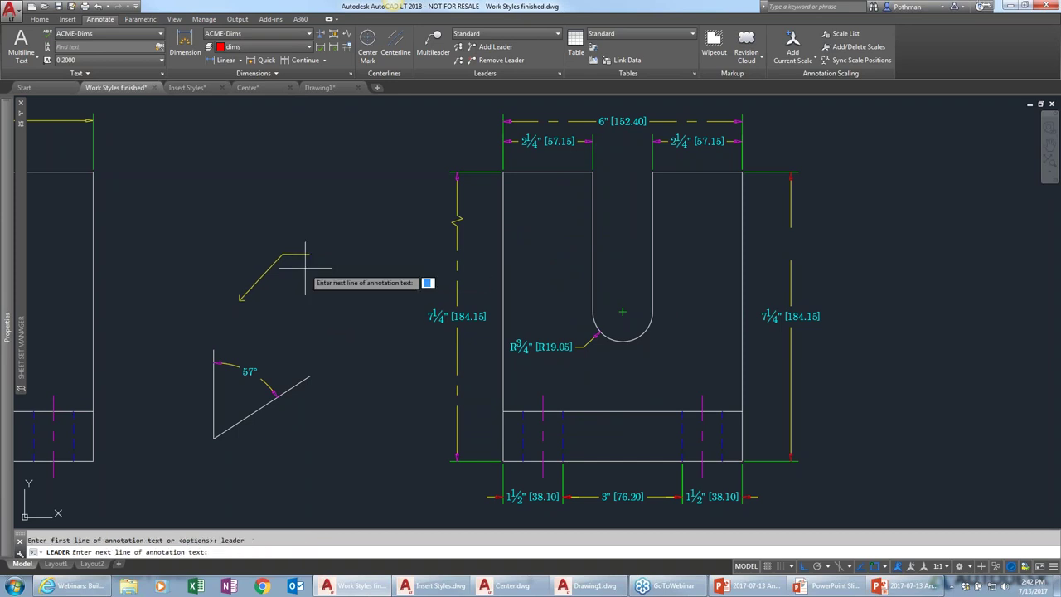
key("Return")
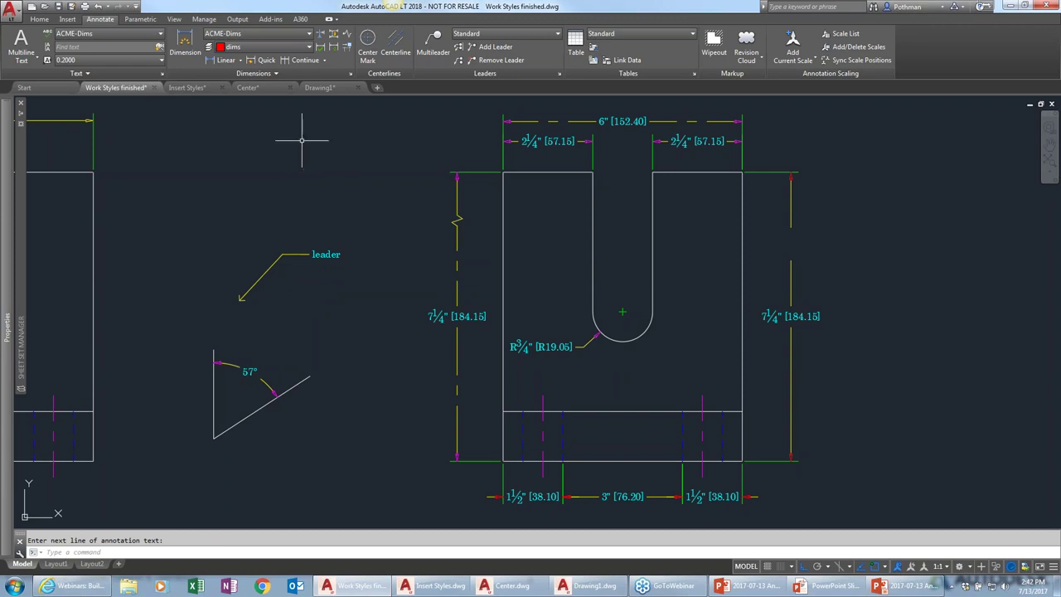
Switch to the Center drawing and add a centerline between the shaft's upper and lower horizontal edges
left_click(248, 87)
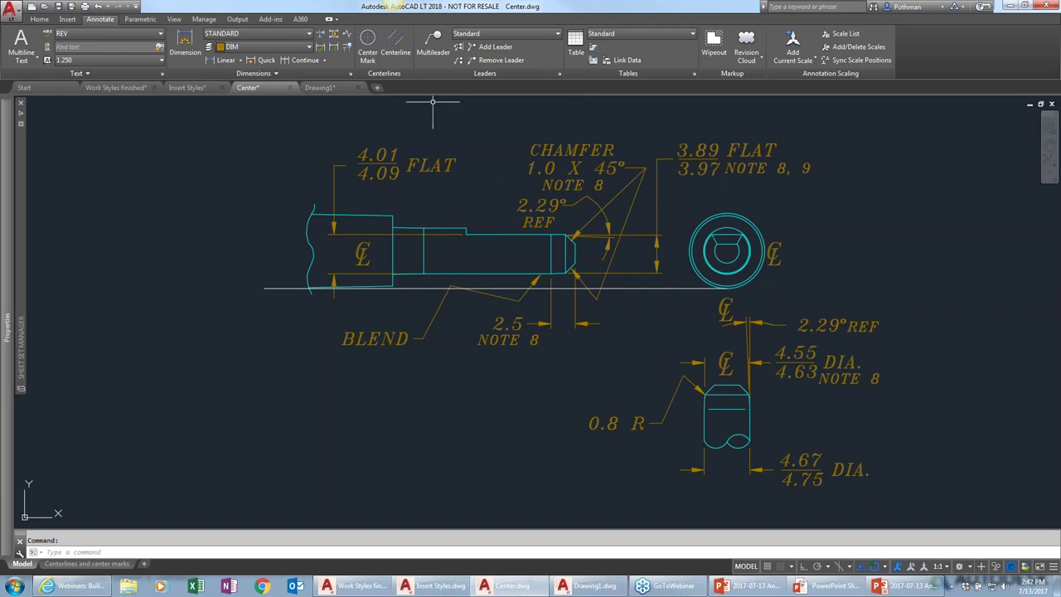
left_click(396, 54)
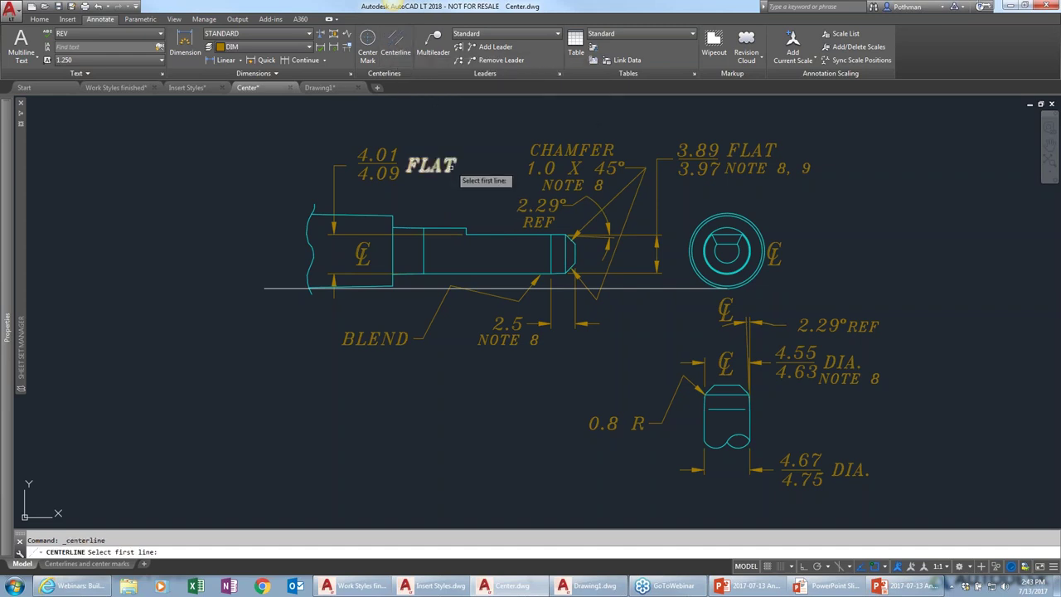
left_click(486, 235)
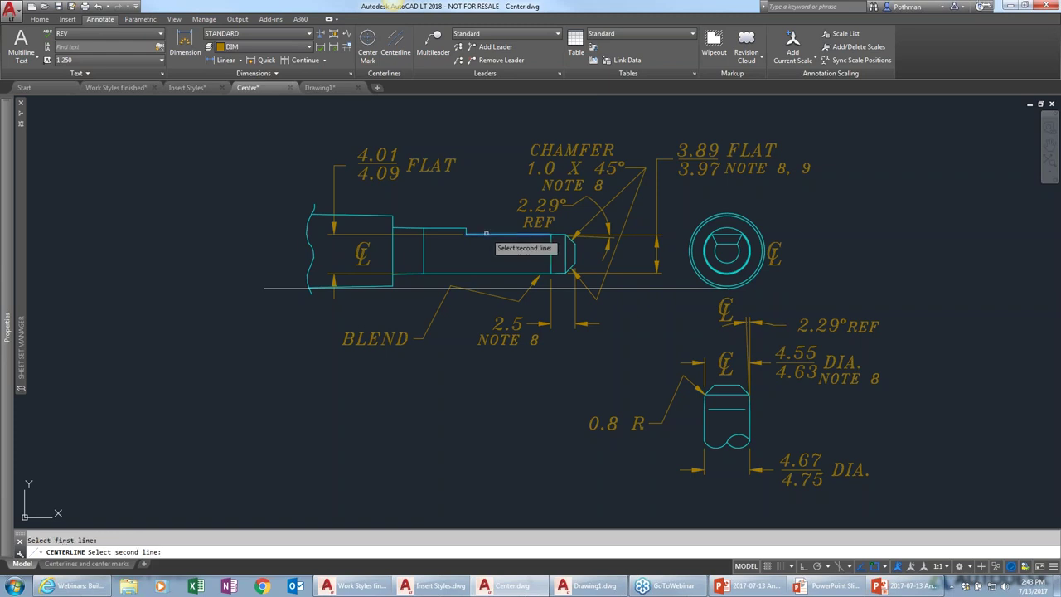
left_click(475, 274)
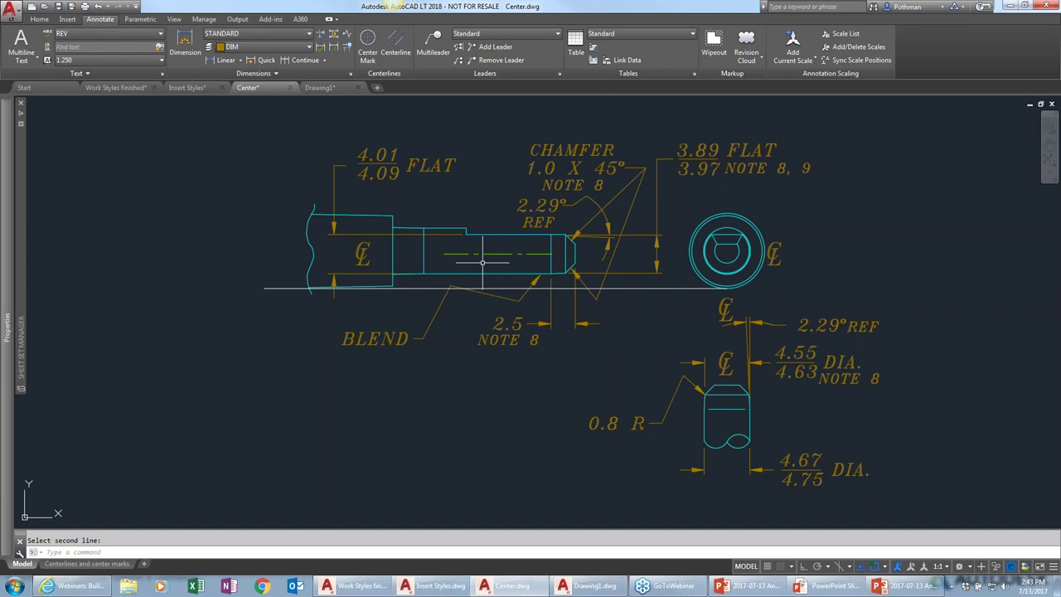
Lengthen the shaft's centerline so it runs past both the broken end and the chamfered tip
left_click(488, 254)
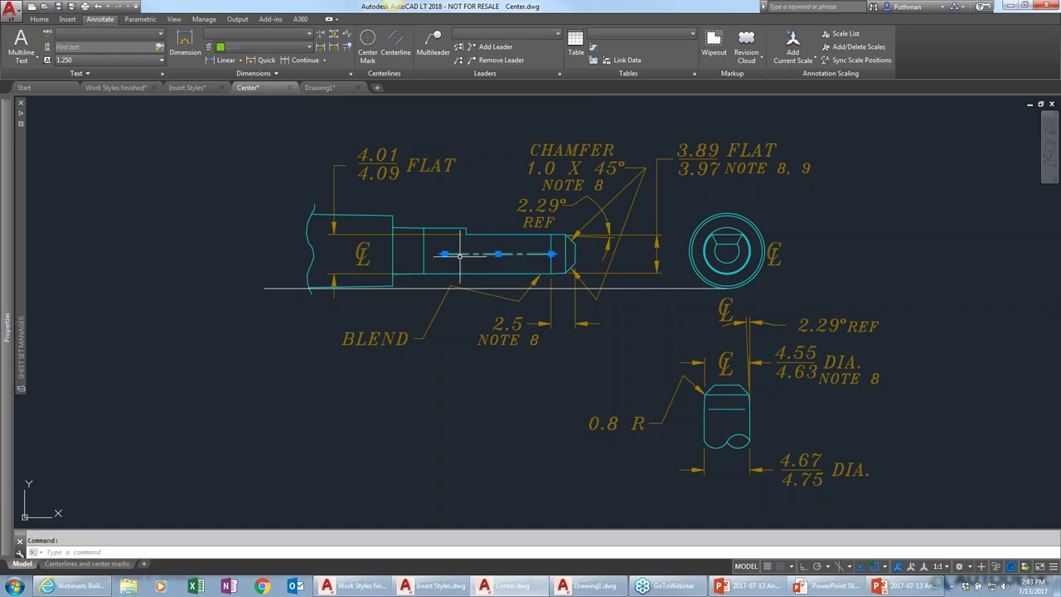
left_click(446, 255)
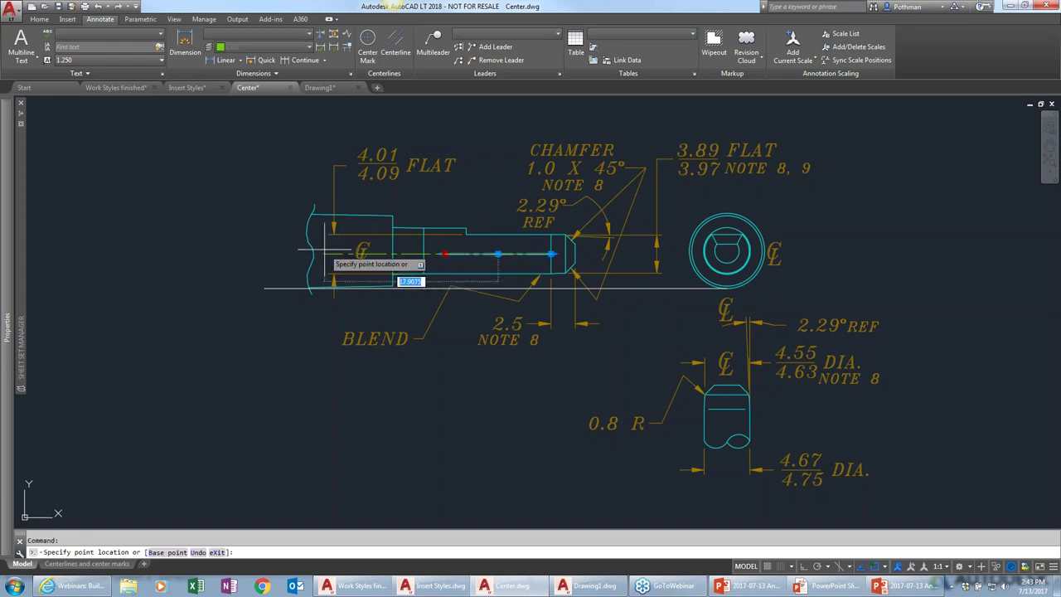
left_click(289, 255)
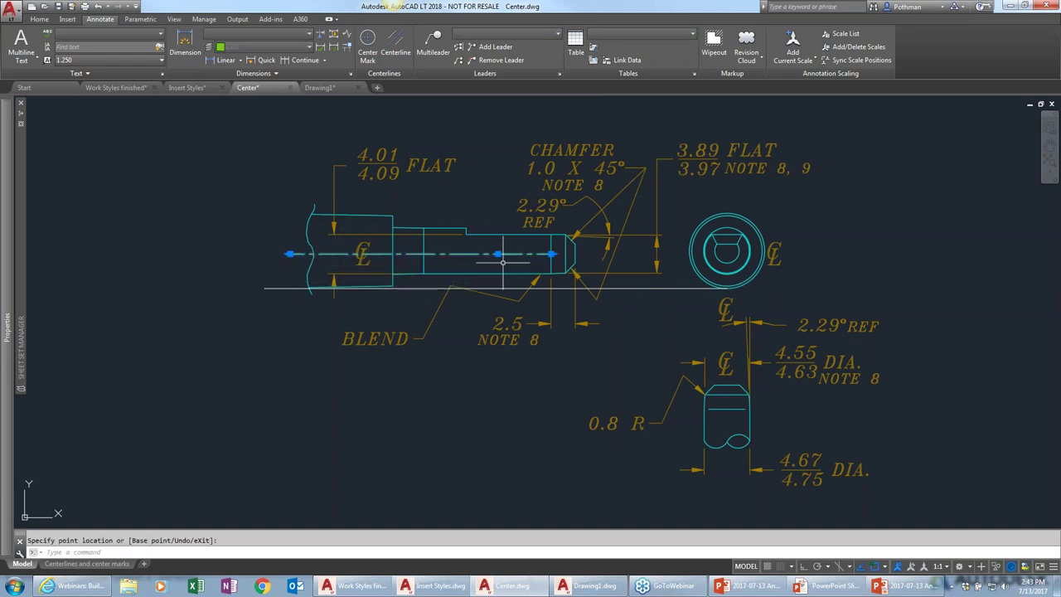
left_click(551, 254)
left_click(588, 254)
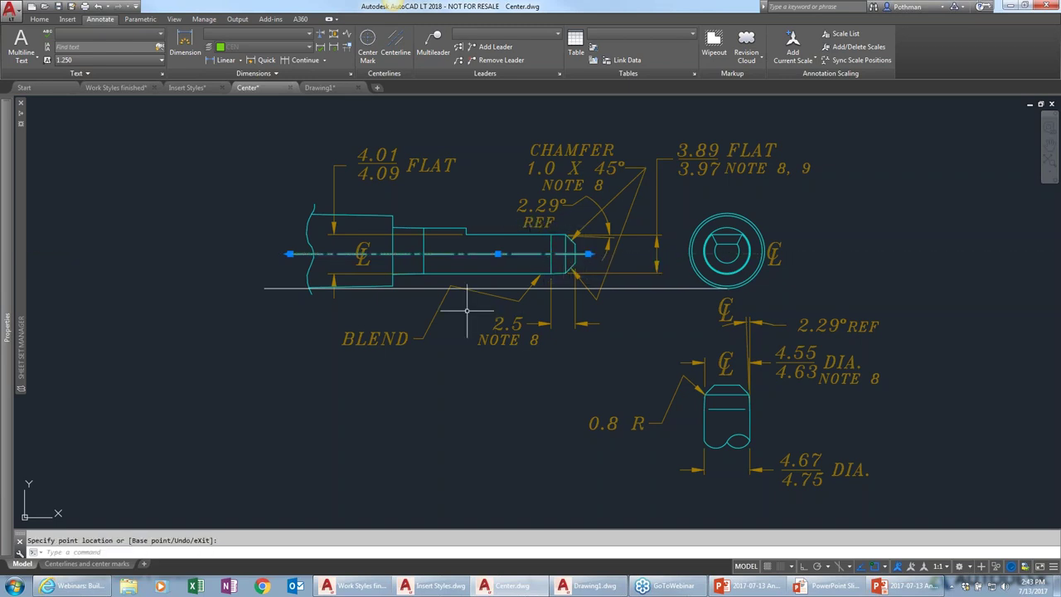
Add a centerline between the vertical edges of the detail view below the end view, and extend it beyond the view at both ends
left_click(395, 45)
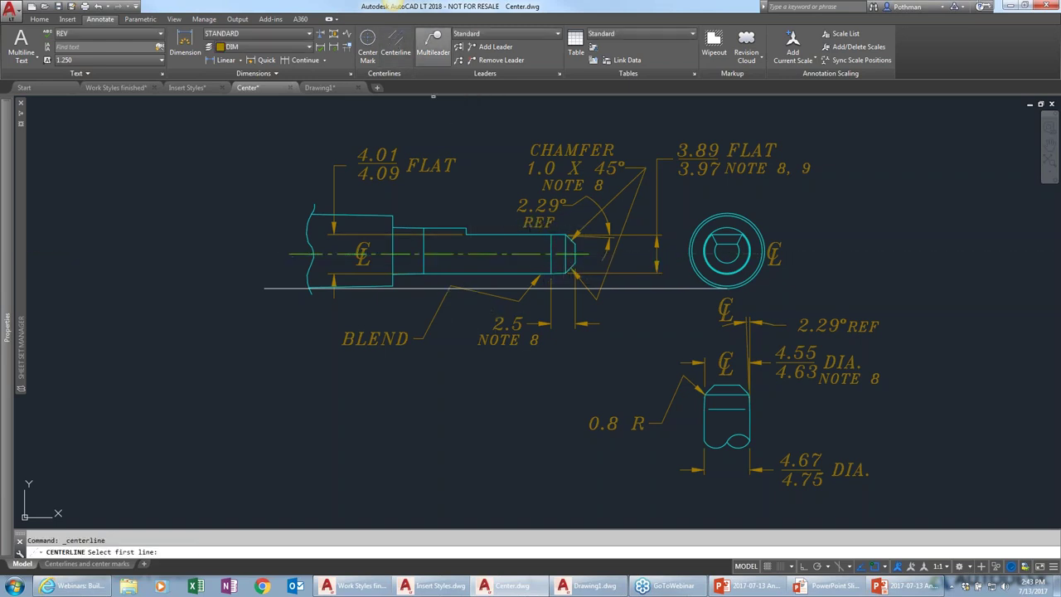
left_click(704, 421)
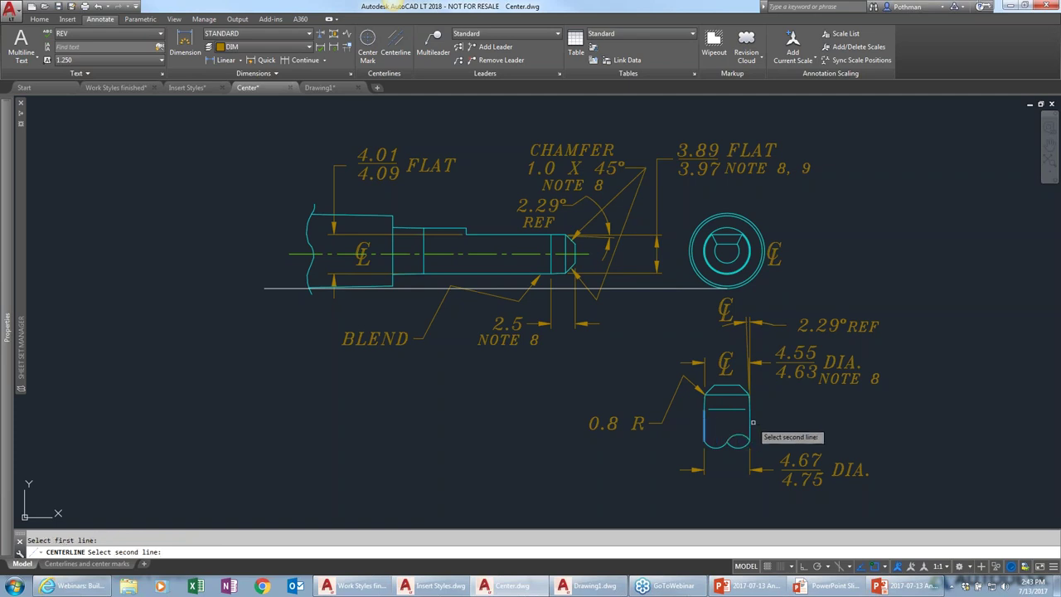
left_click(749, 423)
left_click(738, 424)
left_click(713, 410)
left_click(726, 410)
left_click(726, 344)
left_click(727, 440)
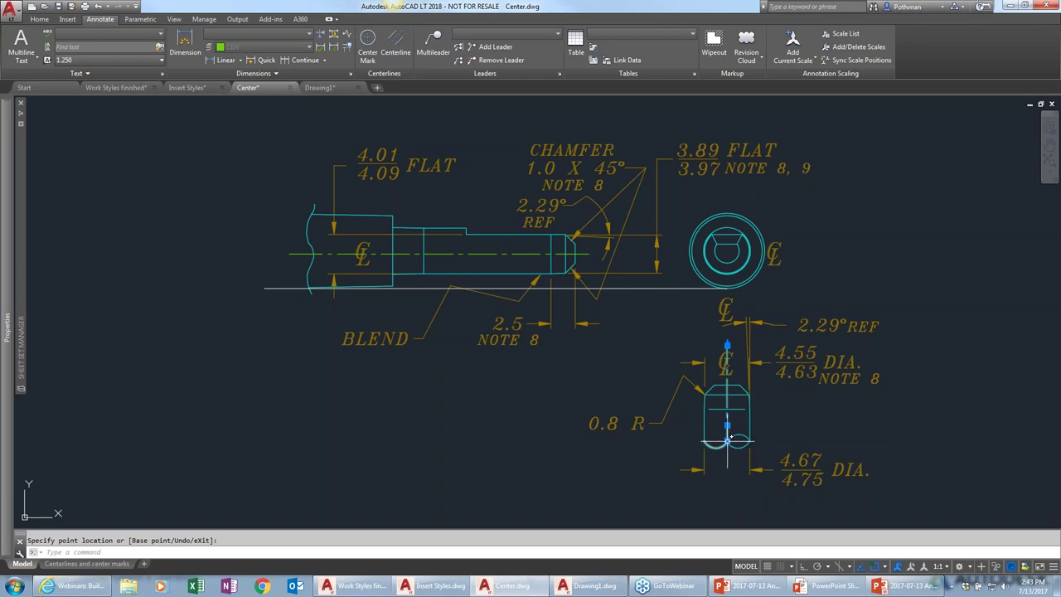
left_click(679, 469)
key("Escape")
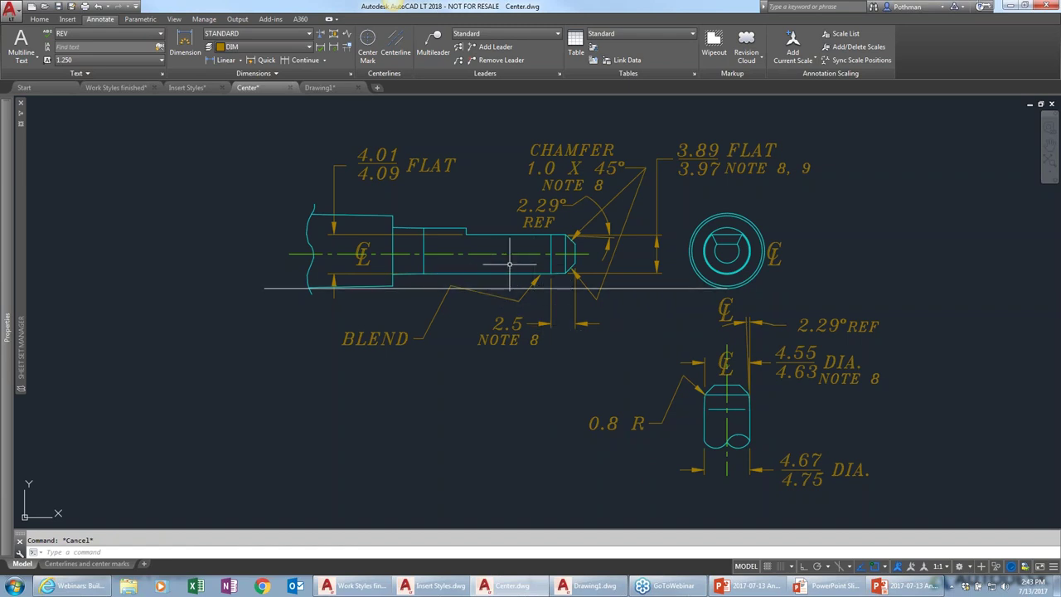
Try stretching the shaft's lower half straight down with Ortho on to test the centerline's associativity, and undo the stretch
type("s")
key("Return")
left_click(630, 348)
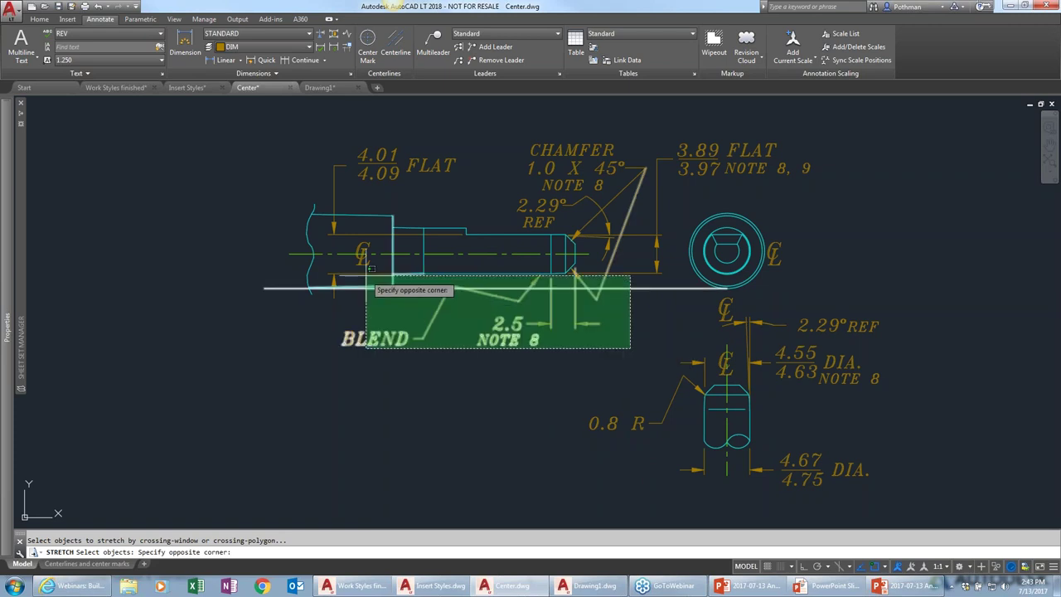
left_click(262, 267)
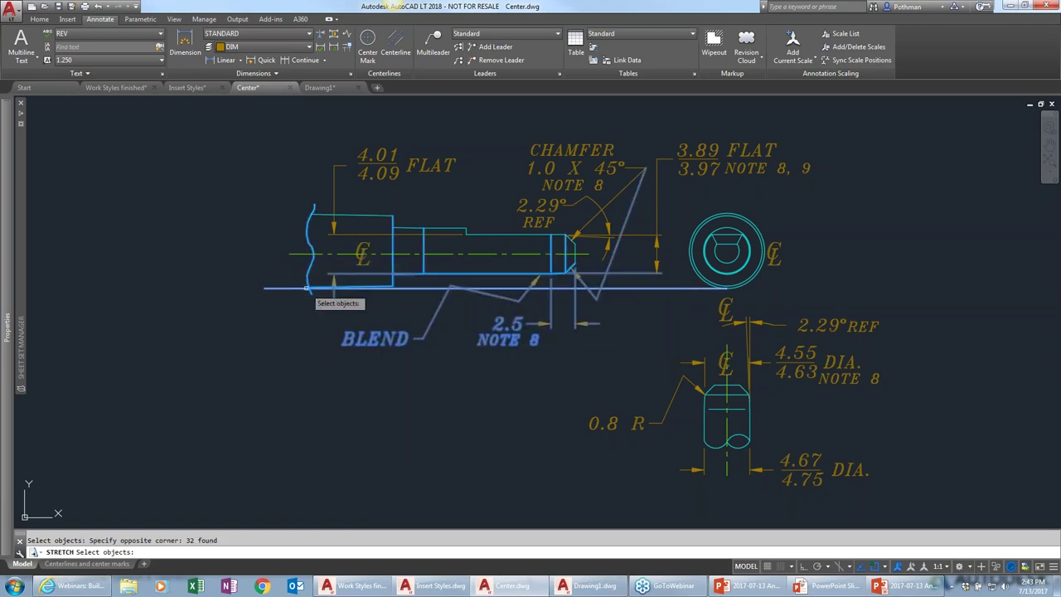
key("Return")
left_click(297, 320)
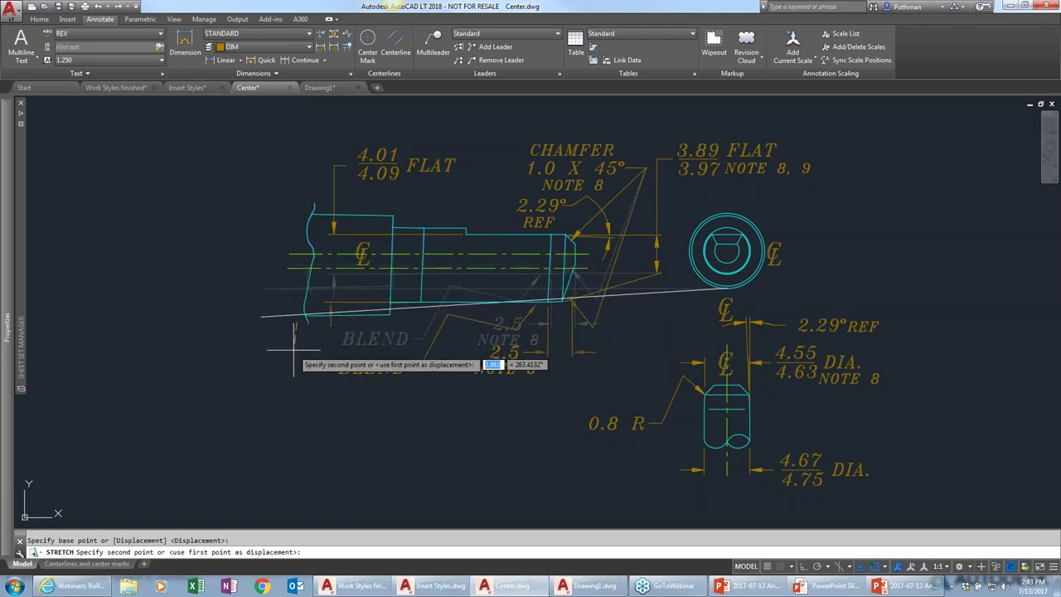
key("F8")
left_click(290, 349)
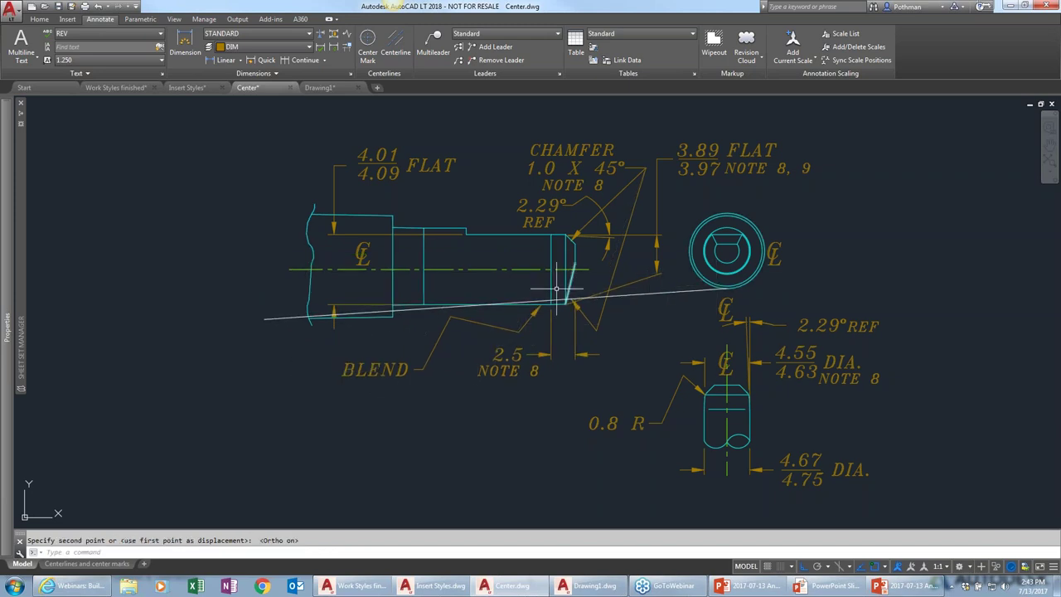
left_click(532, 269)
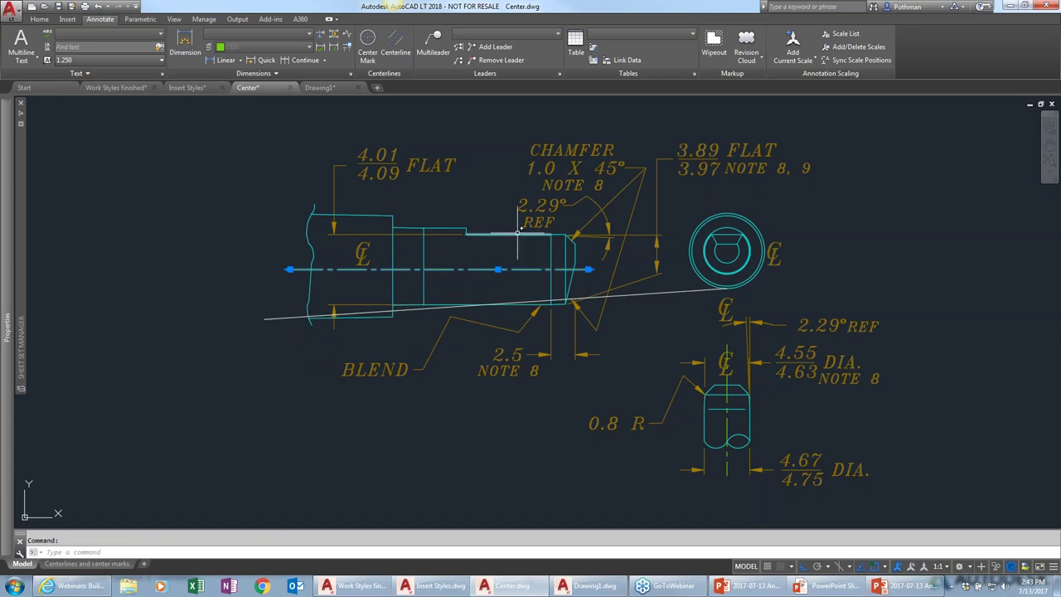
key("ctrl+z")
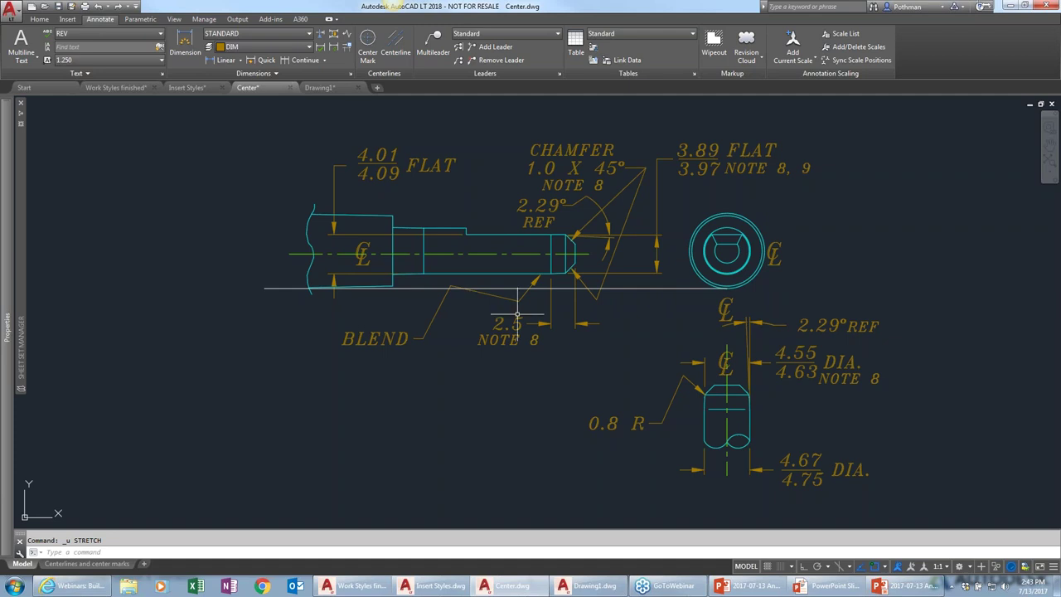
Add a center mark to the outer circle of the shaft's end view
left_click(367, 48)
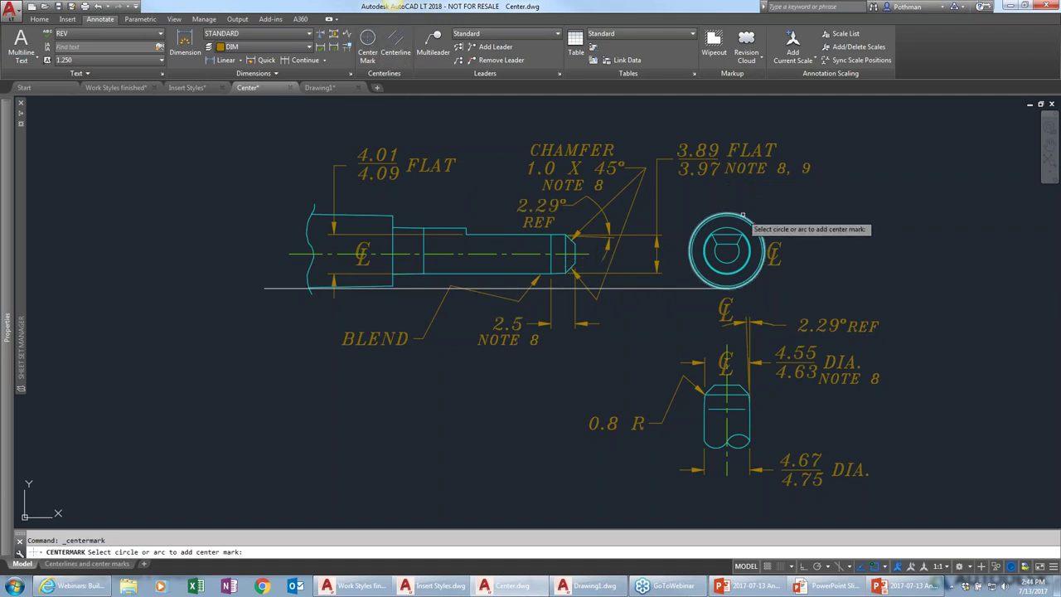
left_click(743, 214)
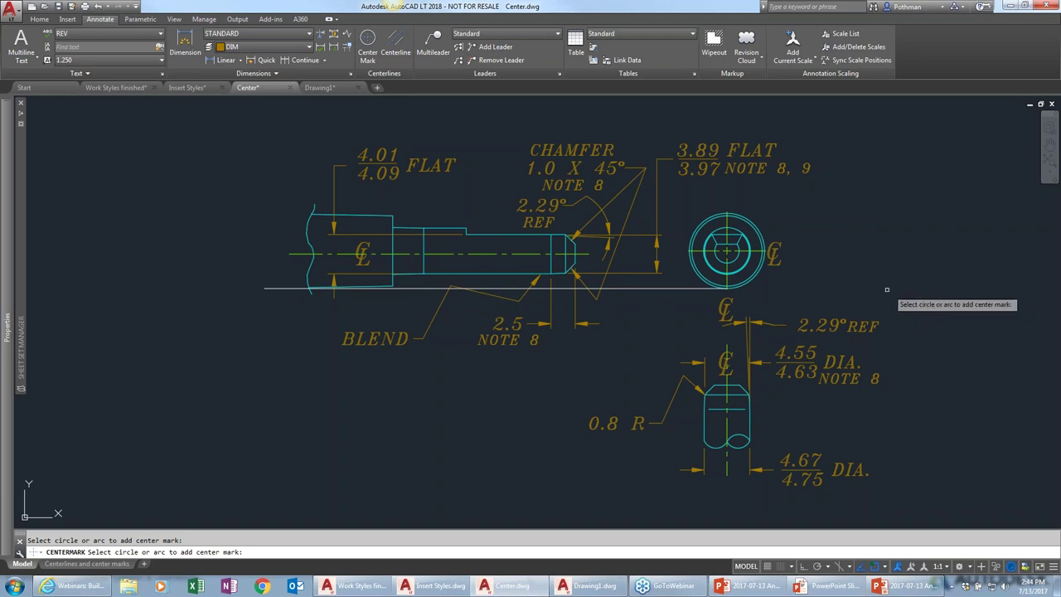
key("Escape")
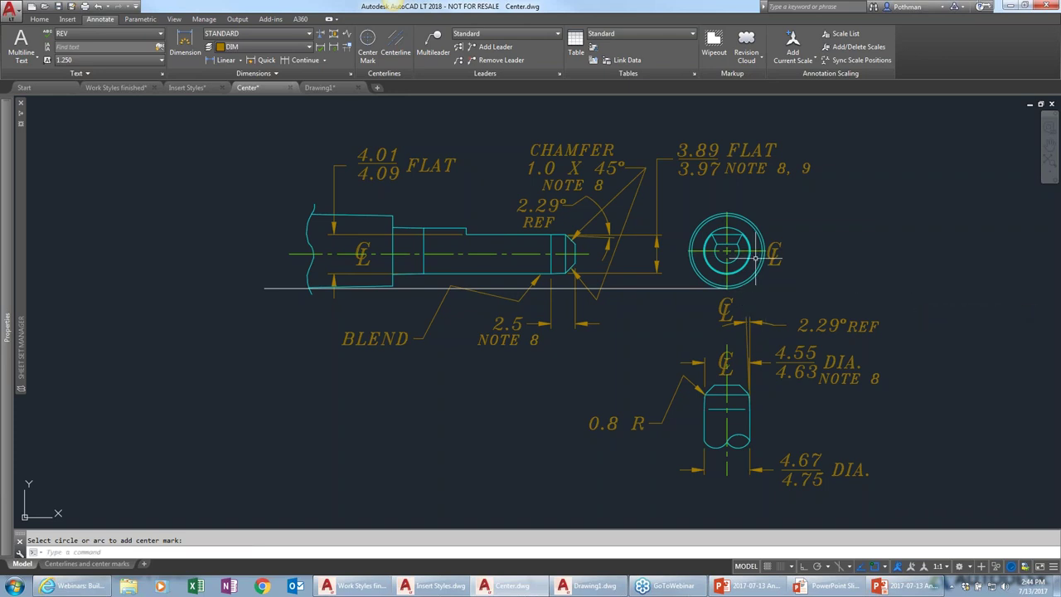
Set the left and right extensions of the end view's center mark to 1
left_click(756, 256)
mouse_move(1, 254)
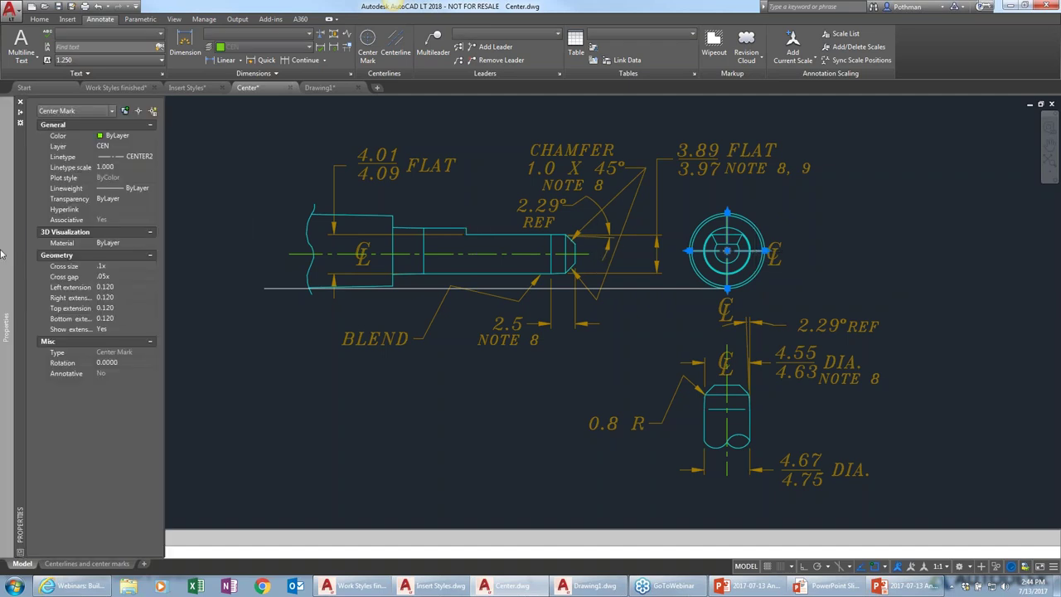
left_click(118, 287)
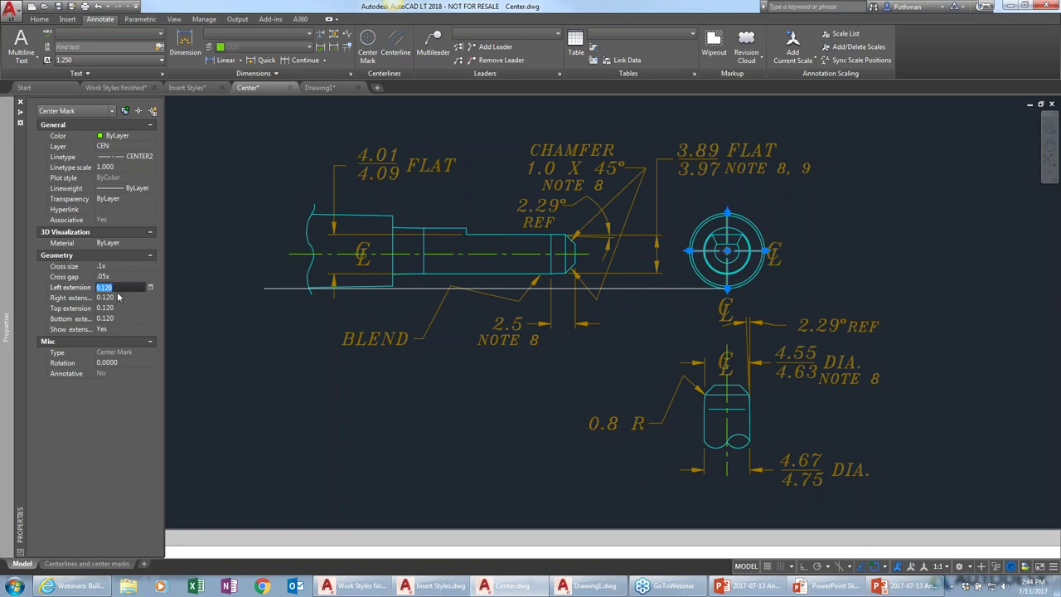
type("1")
key("Tab")
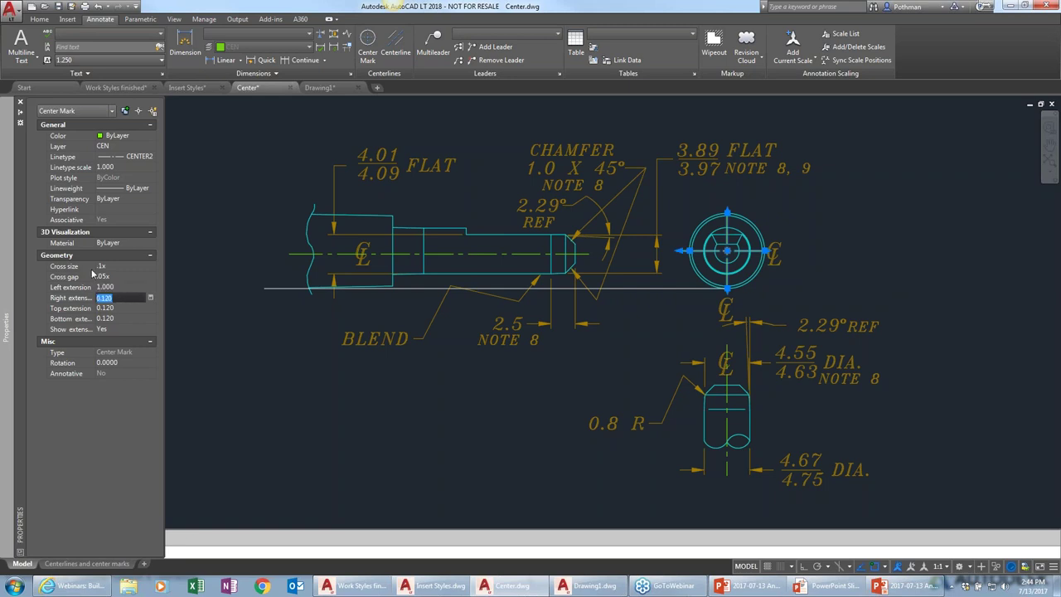
type("1")
key("Tab")
Set the bottom and left extensions of the end view's center mark to 2
left_click(125, 320)
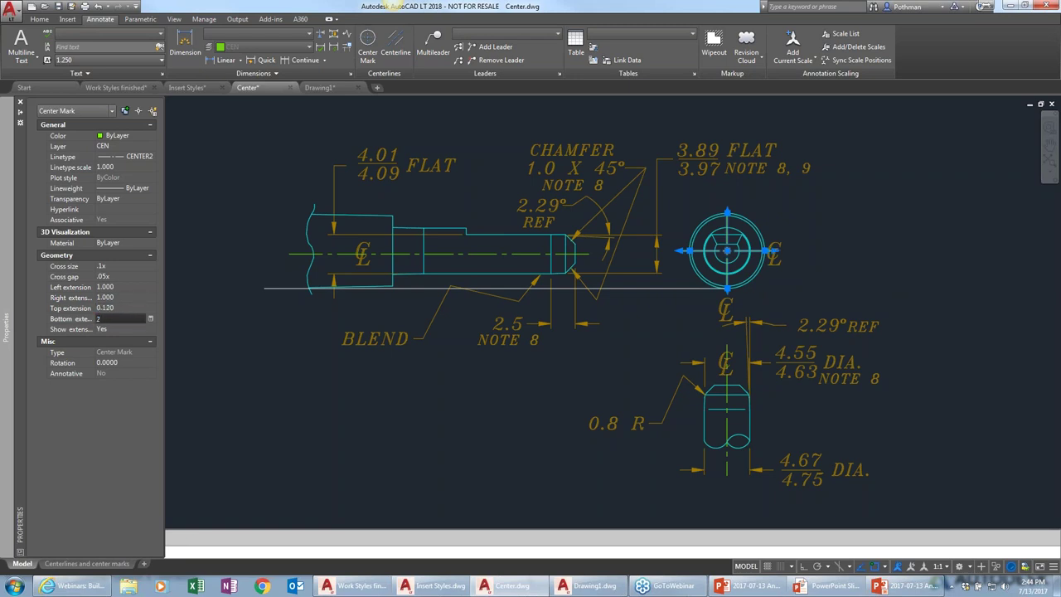
type("2")
key("Tab")
left_click(126, 287)
type("2")
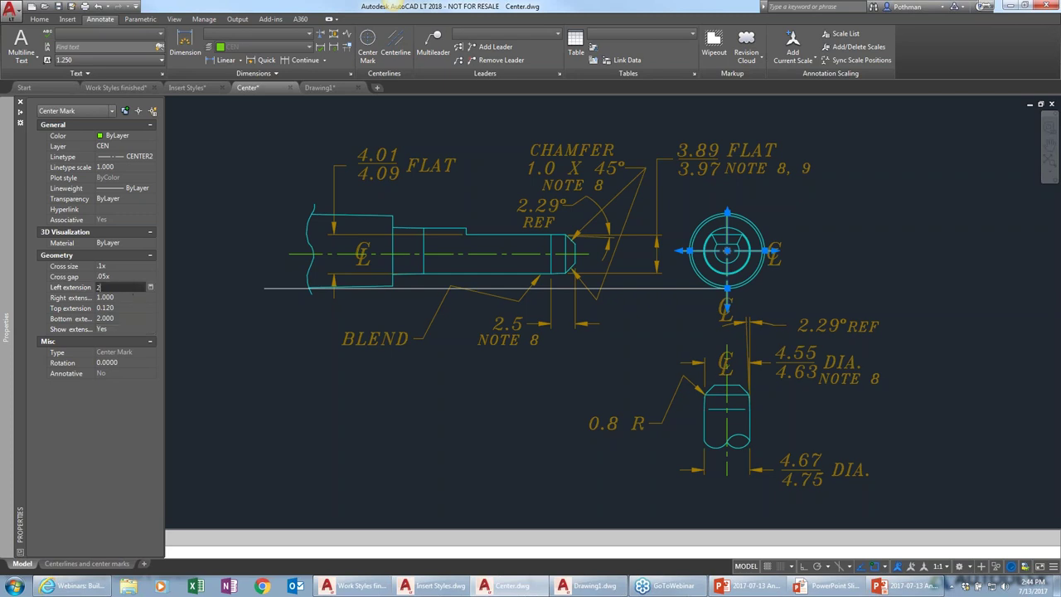
key("Tab")
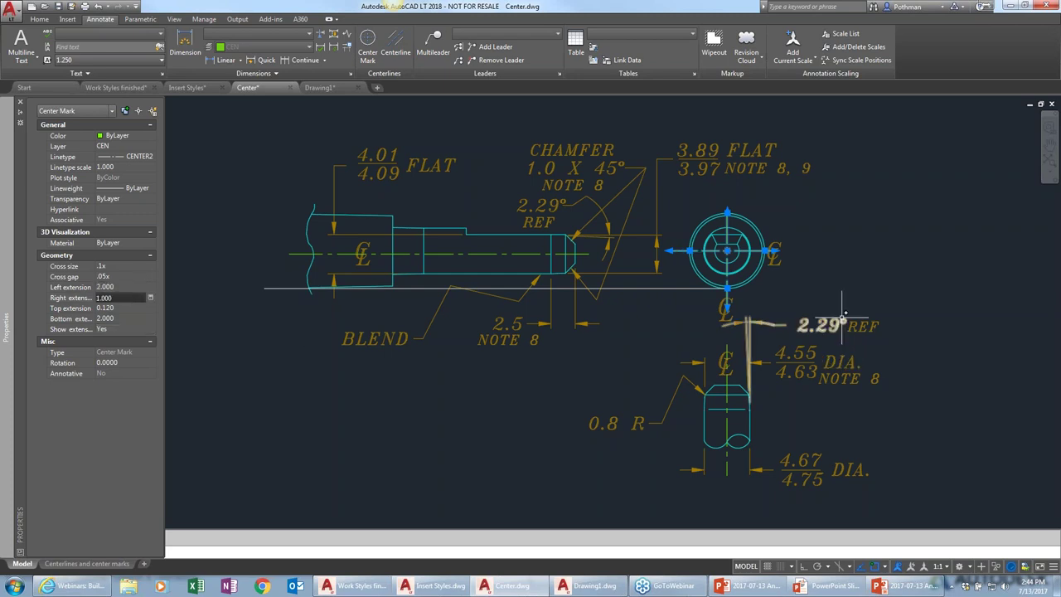
key("Escape")
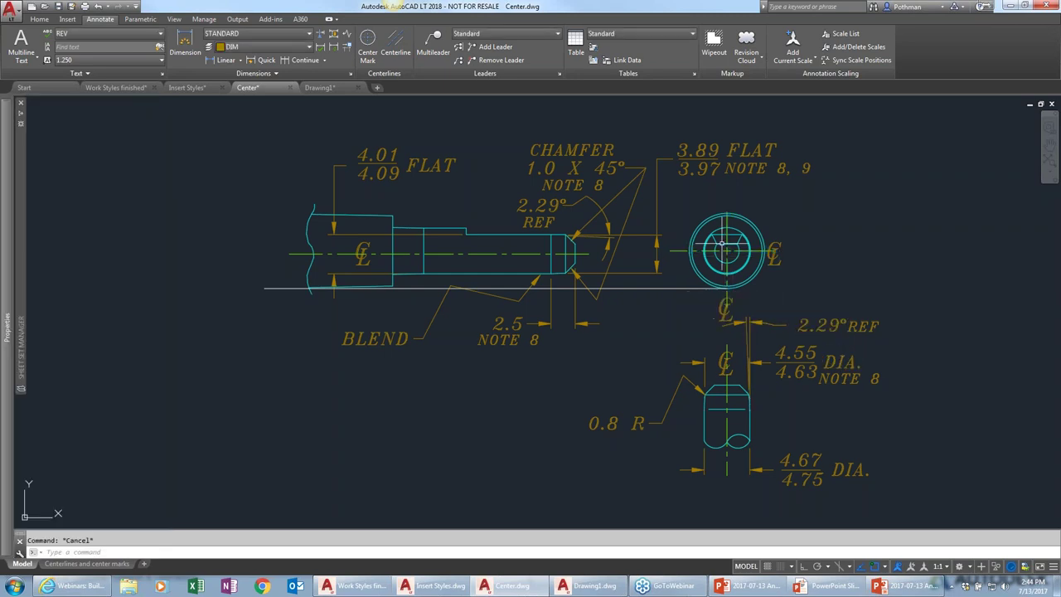
Move the end view's outer circle to the empty area on its right to test the associated center mark
type("m")
key("Return")
left_click(762, 240)
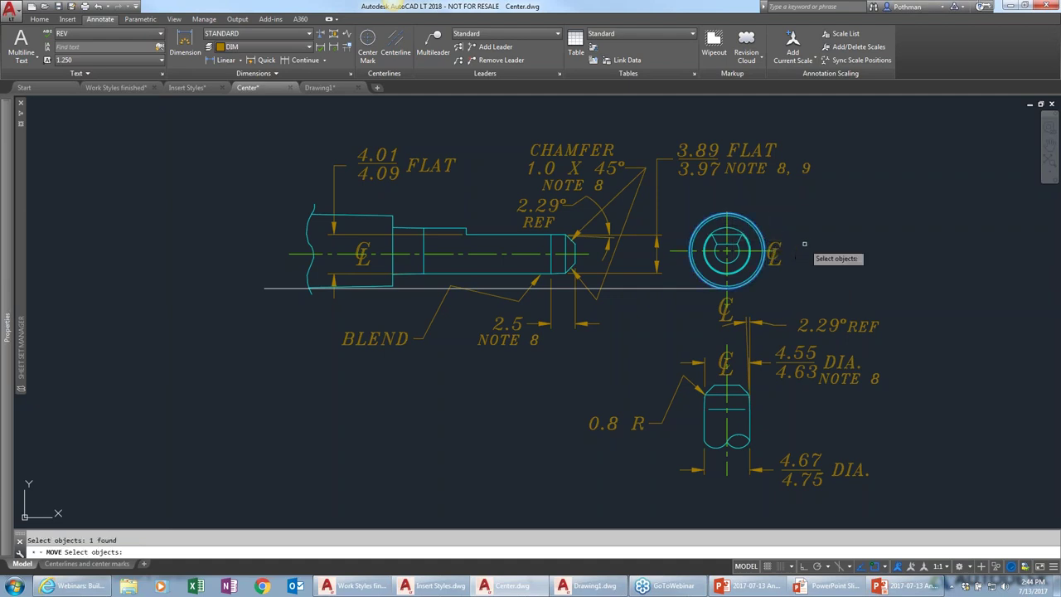
key("Return")
left_click(785, 305)
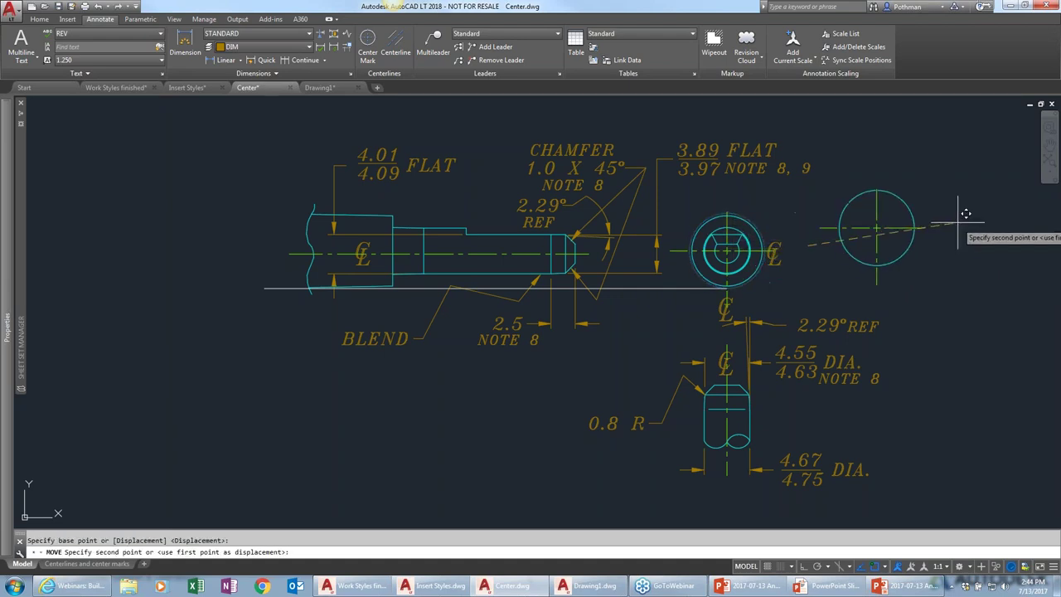
left_click(943, 279)
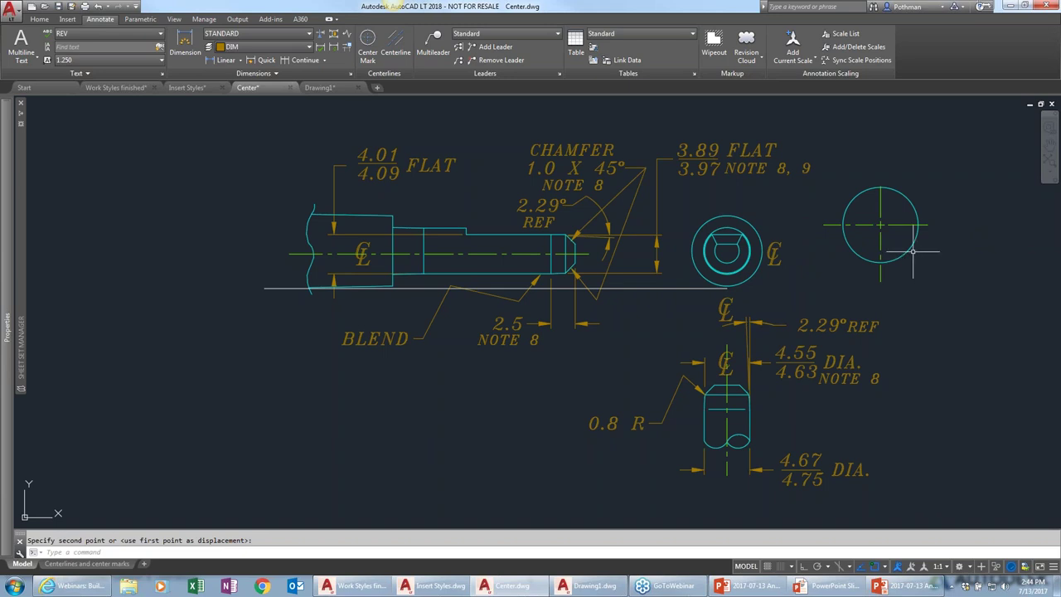
Try enlarging the moved circle by stretching its right quadrant outward, and undo the resize
left_click(904, 248)
left_click(910, 241)
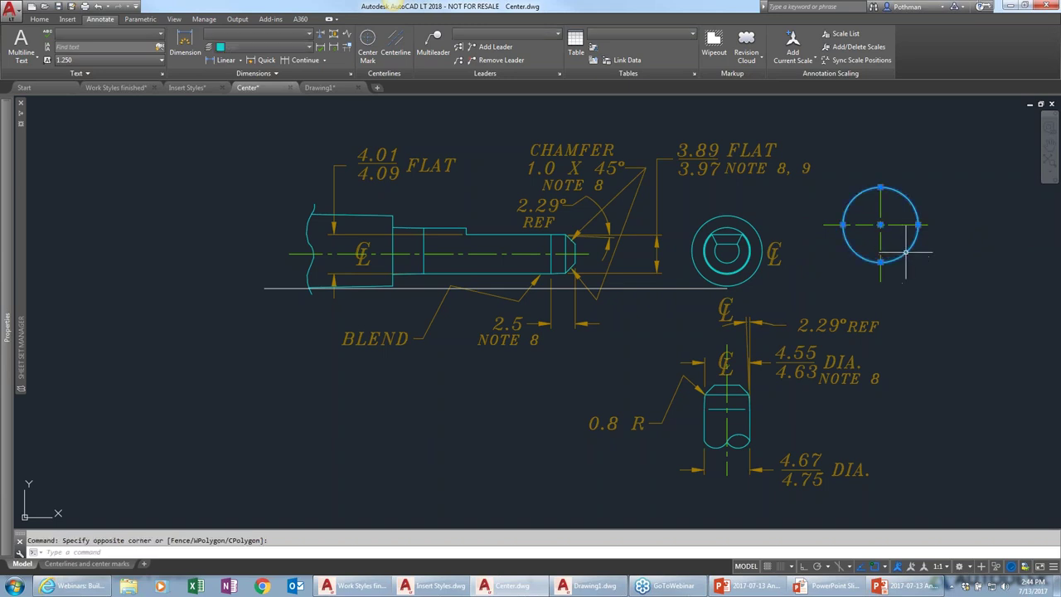
left_click(919, 224)
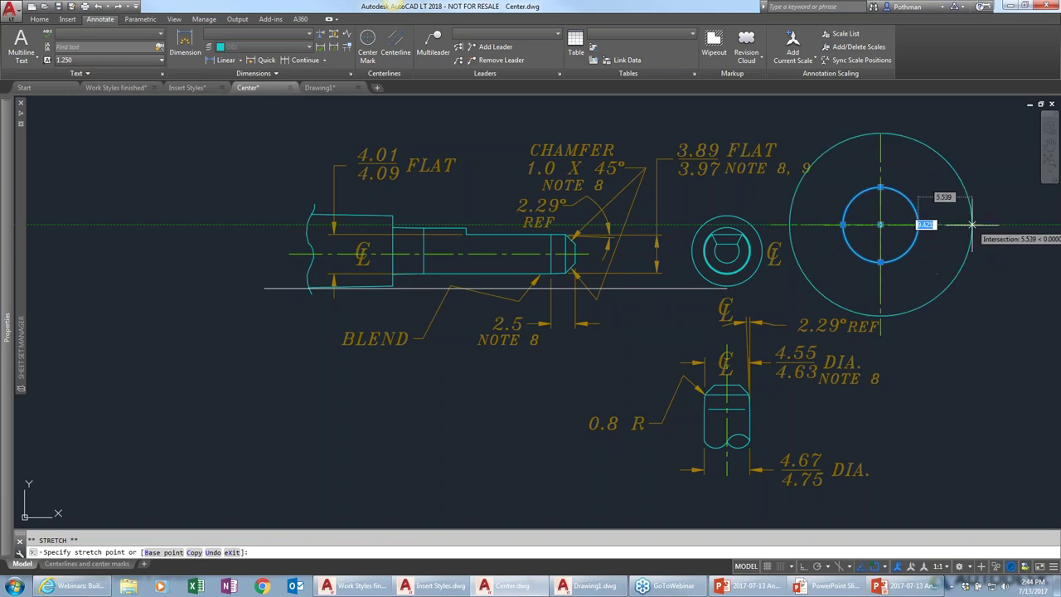
key("Escape")
key("Escape")
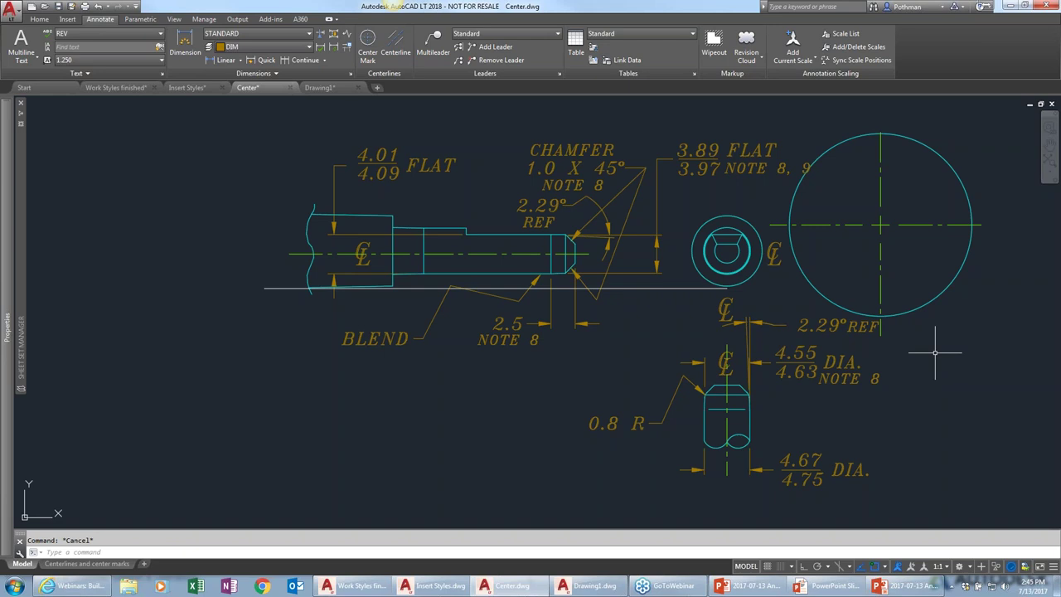
key("ctrl+z")
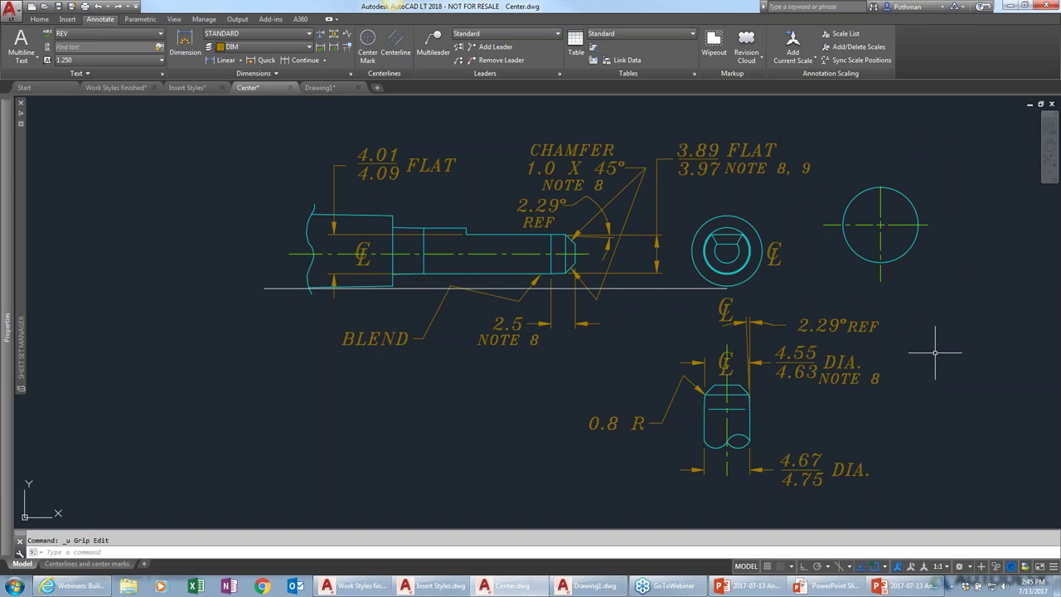
Delete the moved circle's center mark and set the center mark extension variable CENTEREXE to 2
left_click(890, 224)
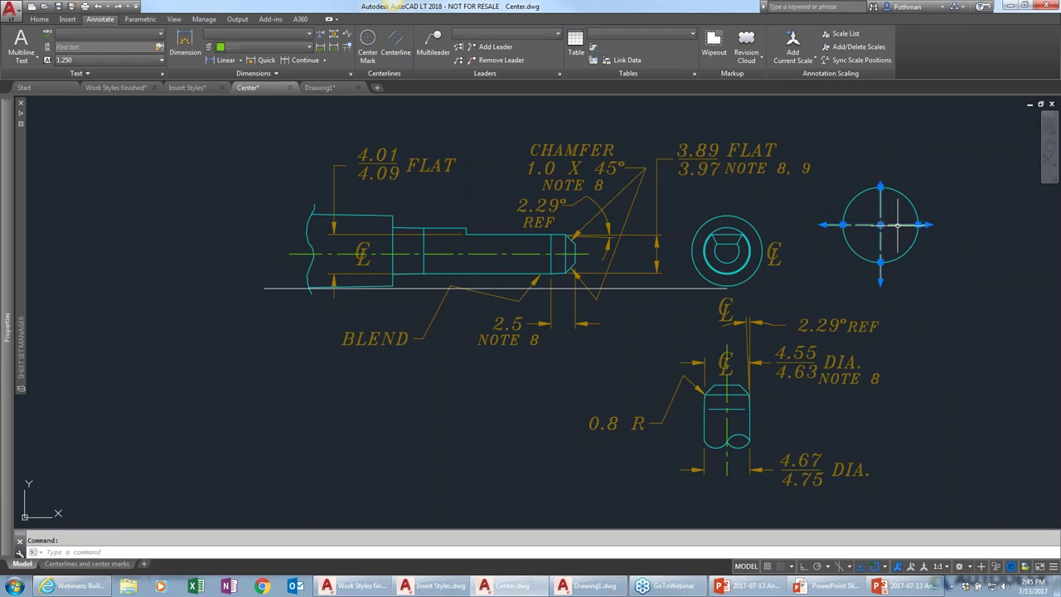
key("Delete")
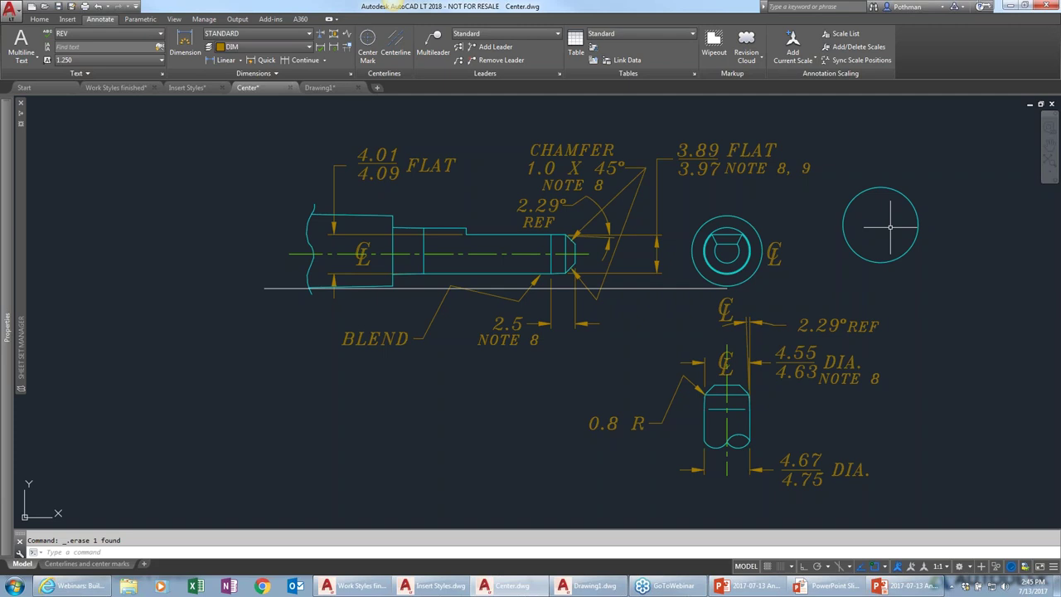
type("centerr")
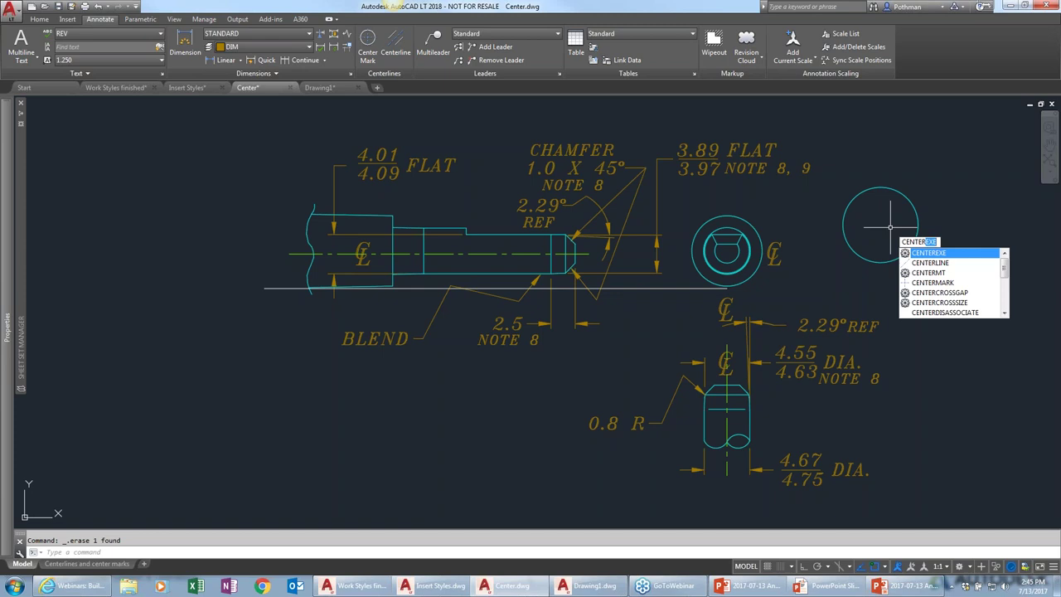
key("Down")
key("Down")
key("Down")
key("Down")
key("Down")
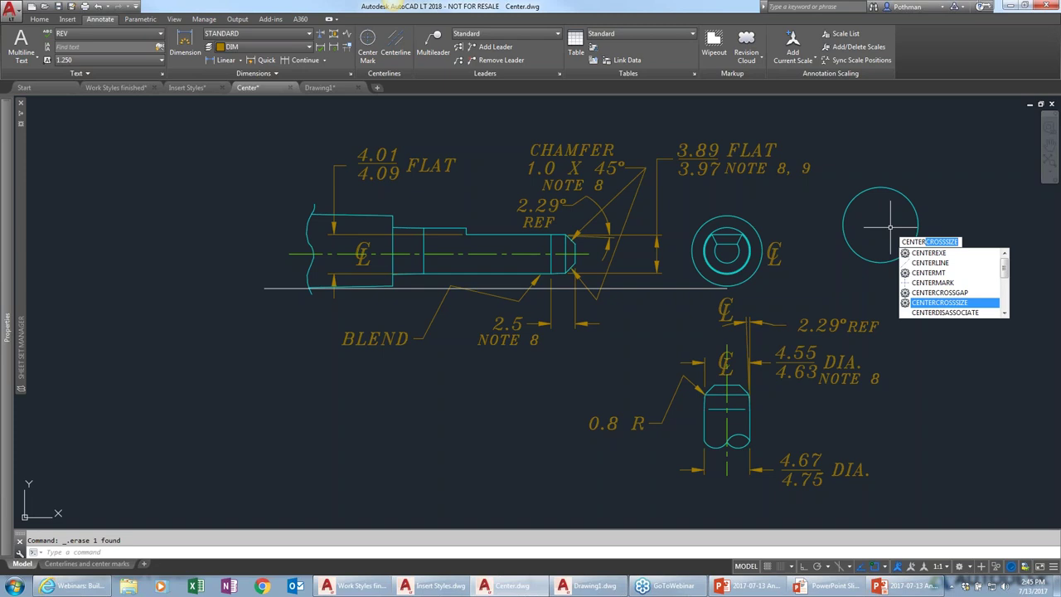
key("Up")
key("Up")
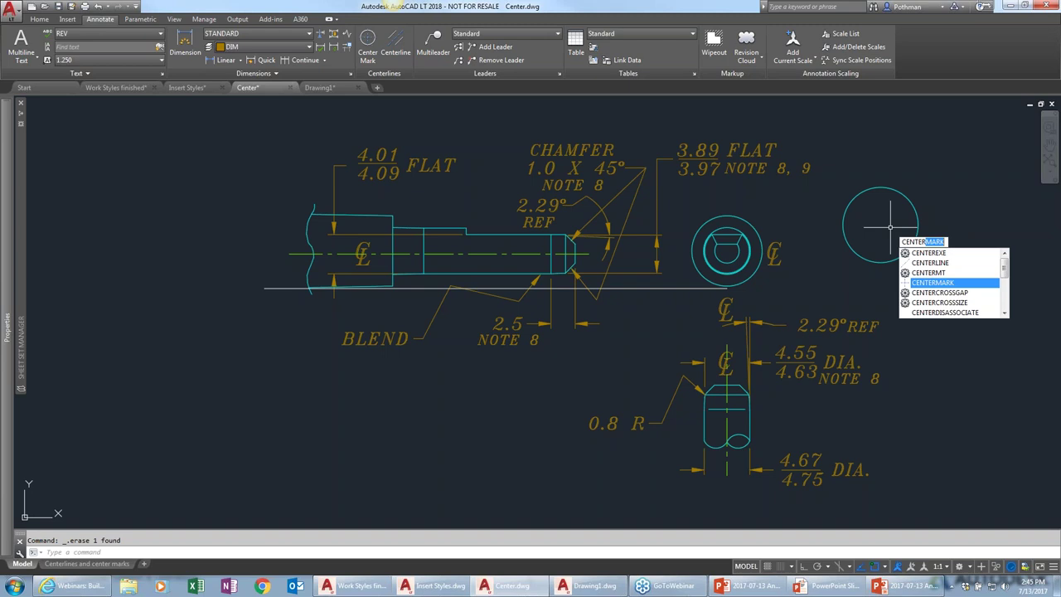
key("Up")
key("Up")
key("Up")
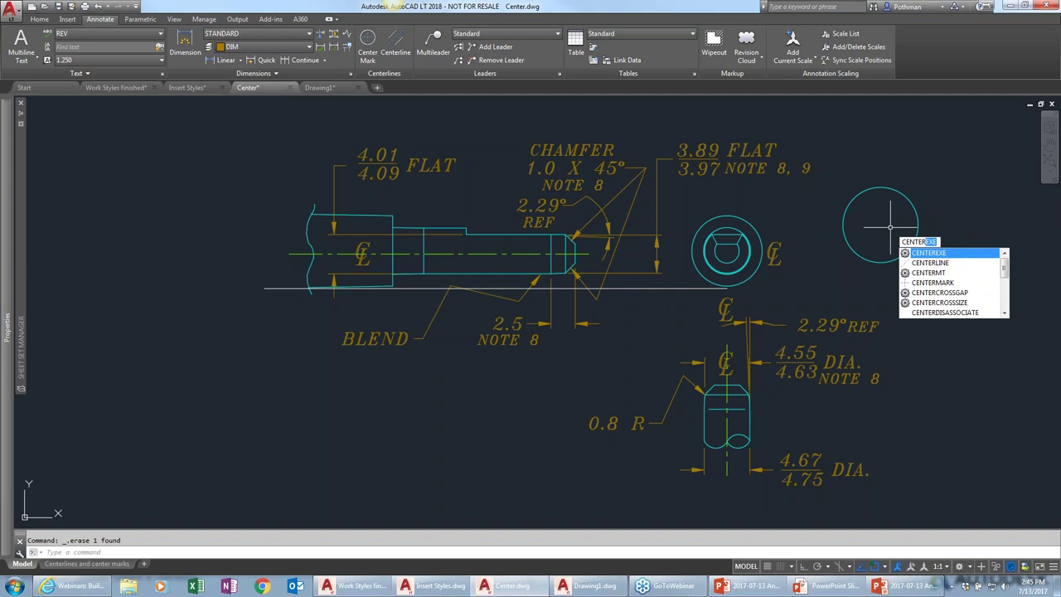
key("Return")
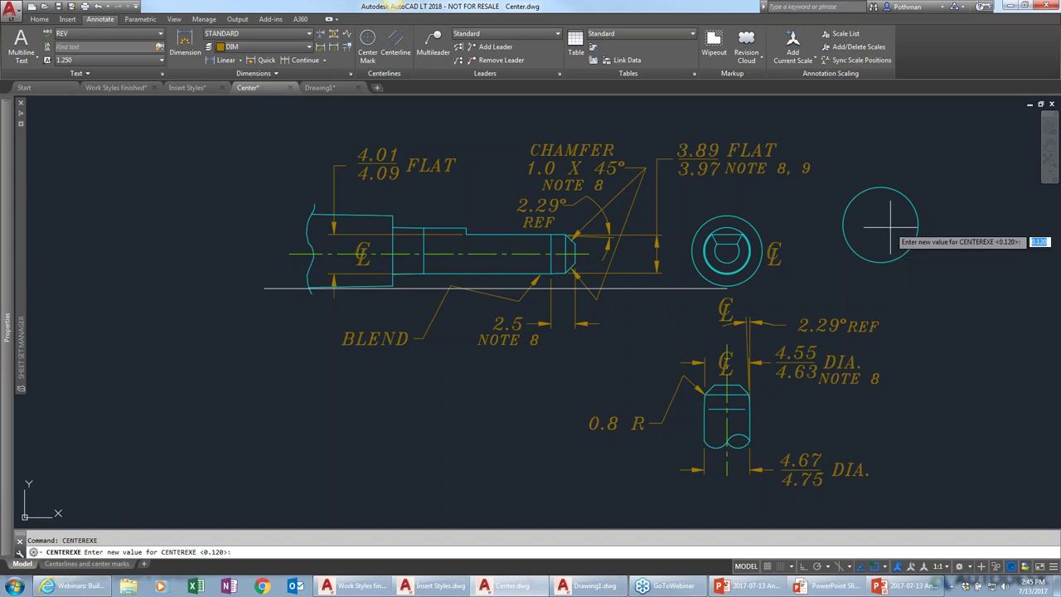
key("Return")
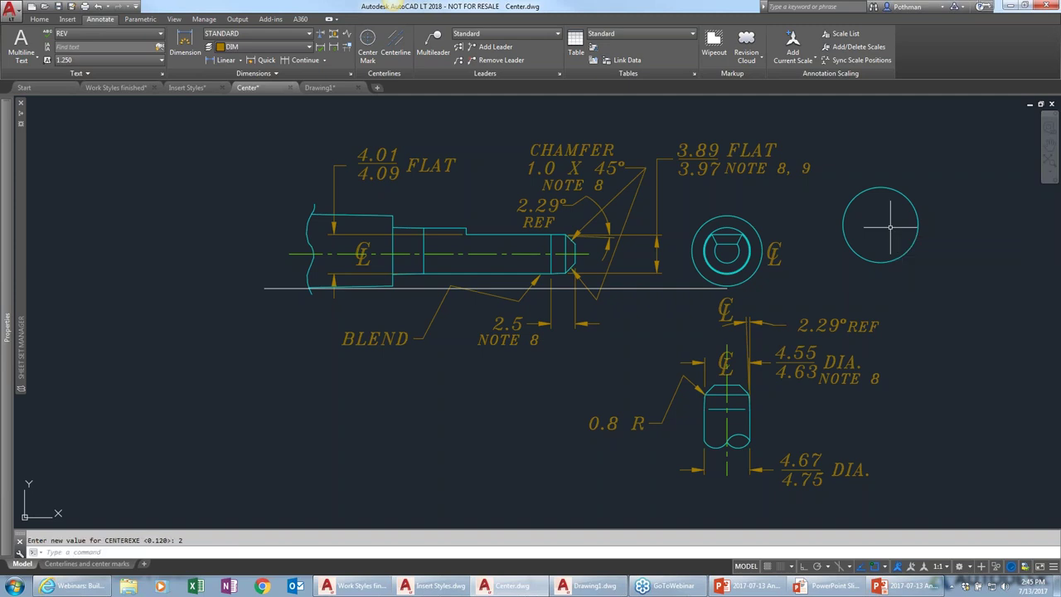
Add a new center mark to the moved circle beside the end view
left_click(368, 41)
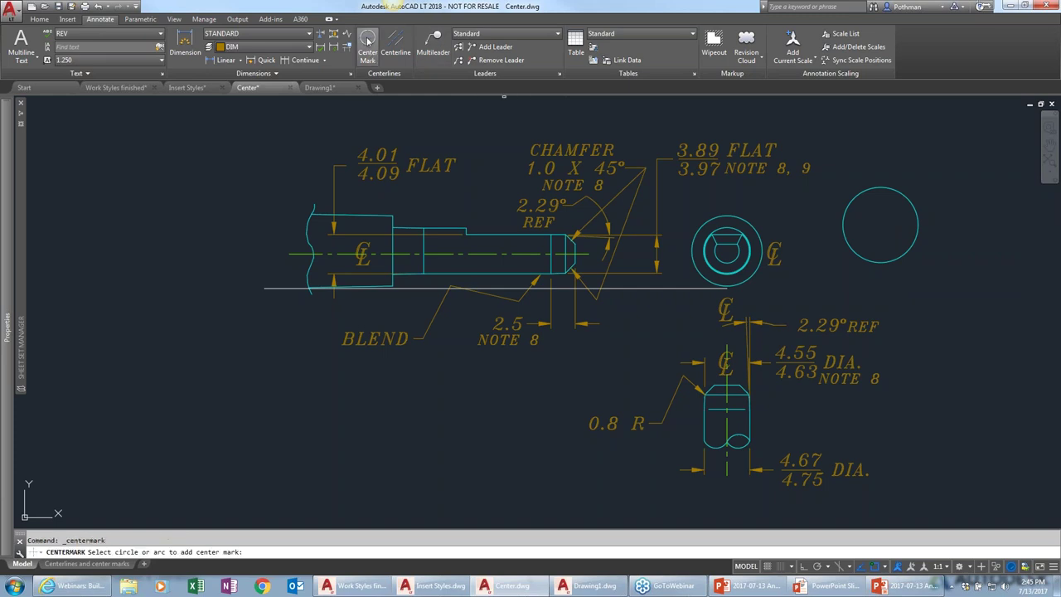
left_click(907, 193)
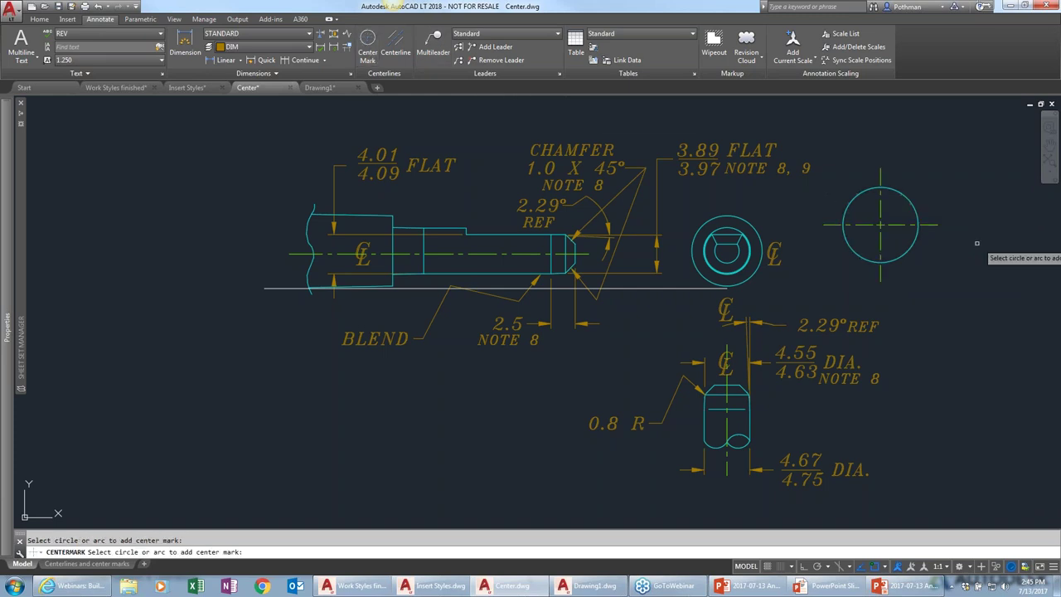
key("Return")
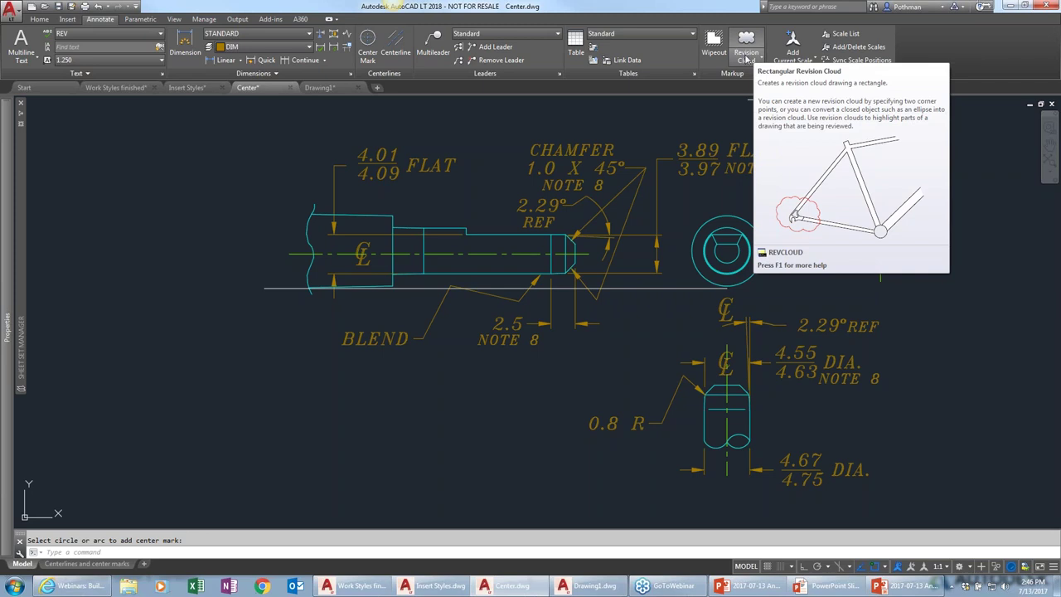
In the Work Styles finished drawing, draw a rectangular revision cloud around the upper part of the right bracket and its top dimensions
left_click(747, 58)
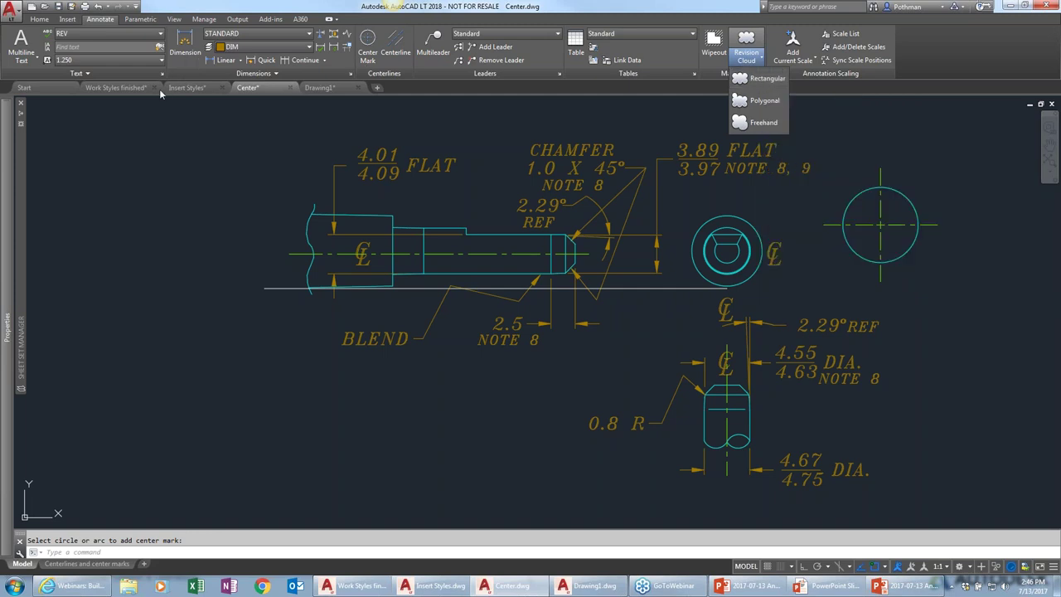
left_click(135, 88)
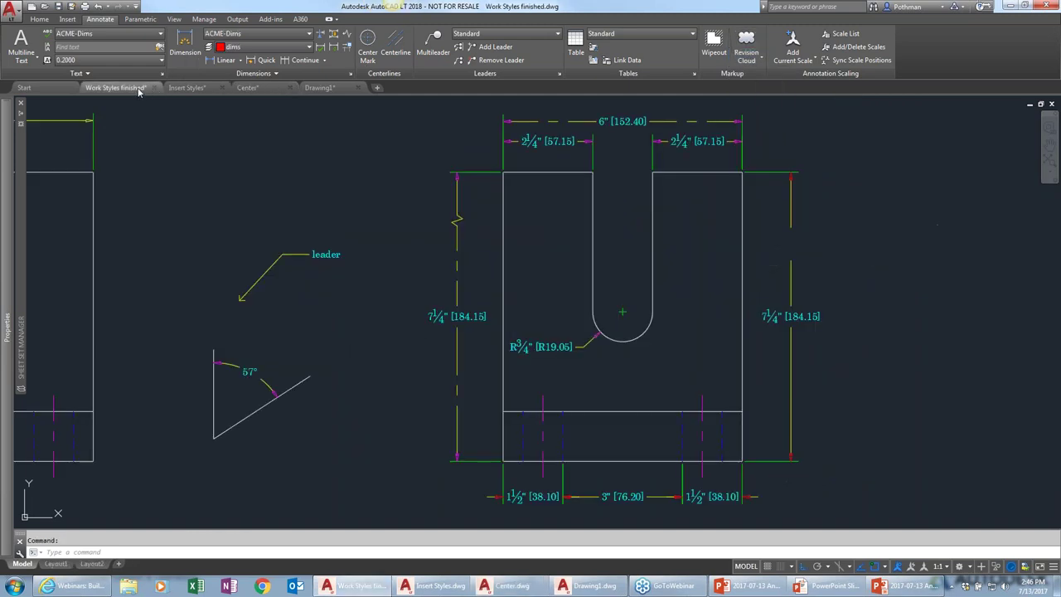
left_click(754, 59)
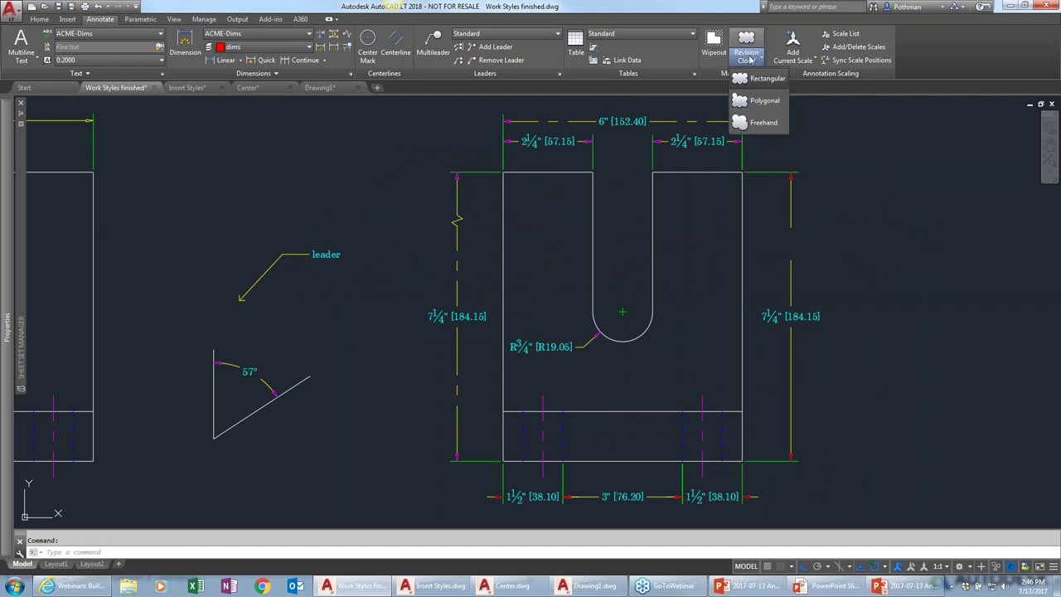
left_click(751, 81)
scroll(484, 128, "down", 4)
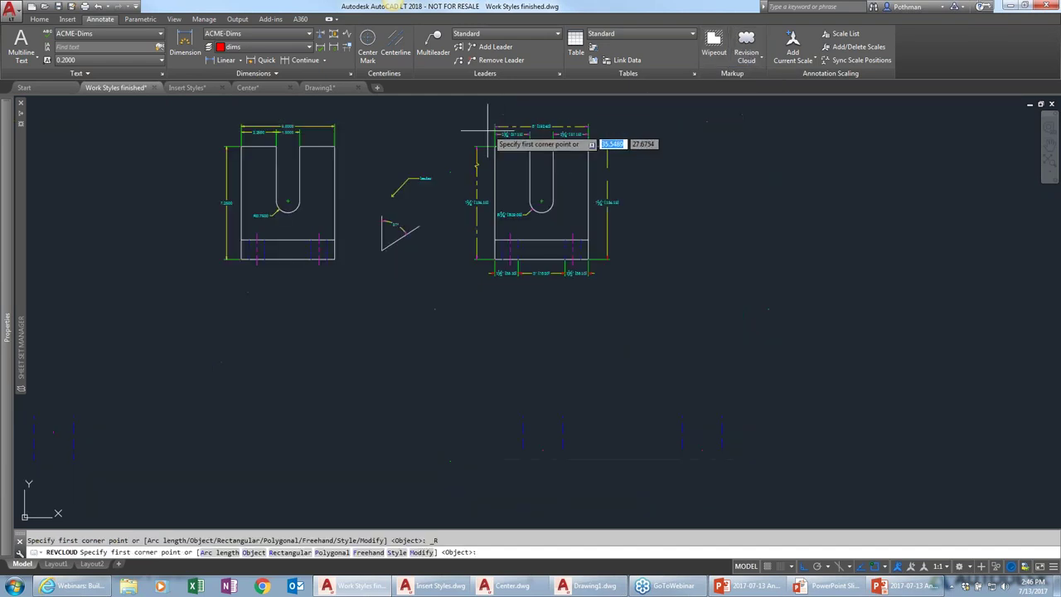
left_click(447, 106)
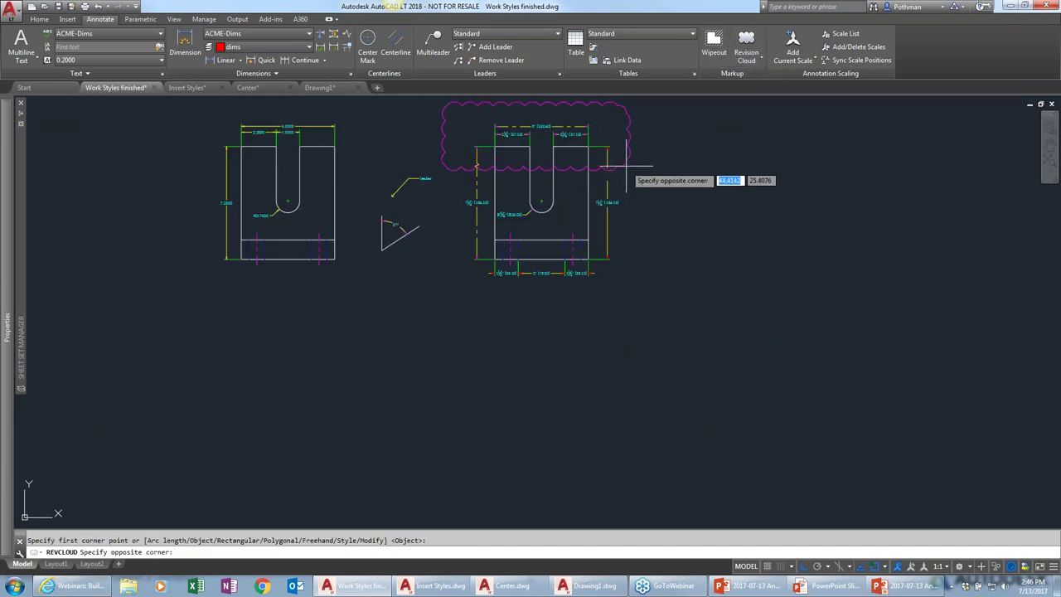
left_click(634, 169)
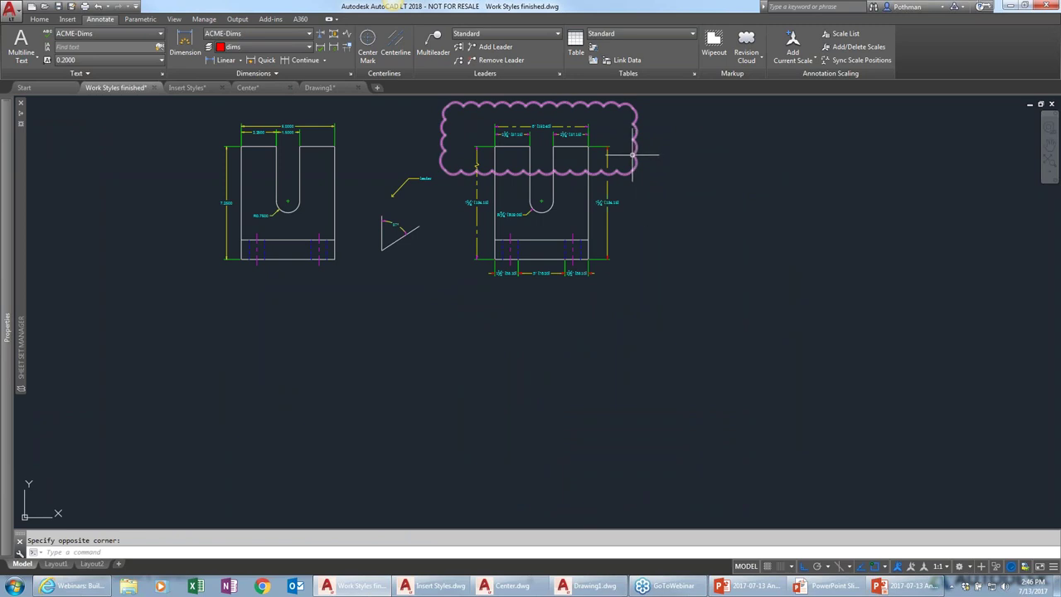
Stretch the revision cloud's right edge outward, and pull it back in to just beyond the bracket's right vertical dimension
left_click(633, 155)
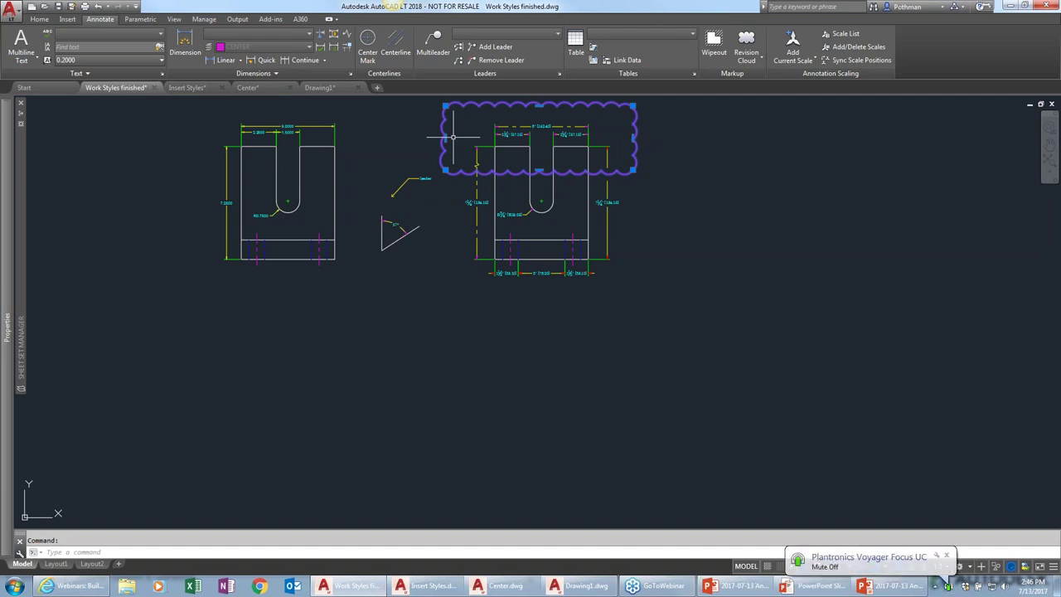
right_click(547, 172)
key("Escape")
left_click(634, 136)
left_click(670, 135)
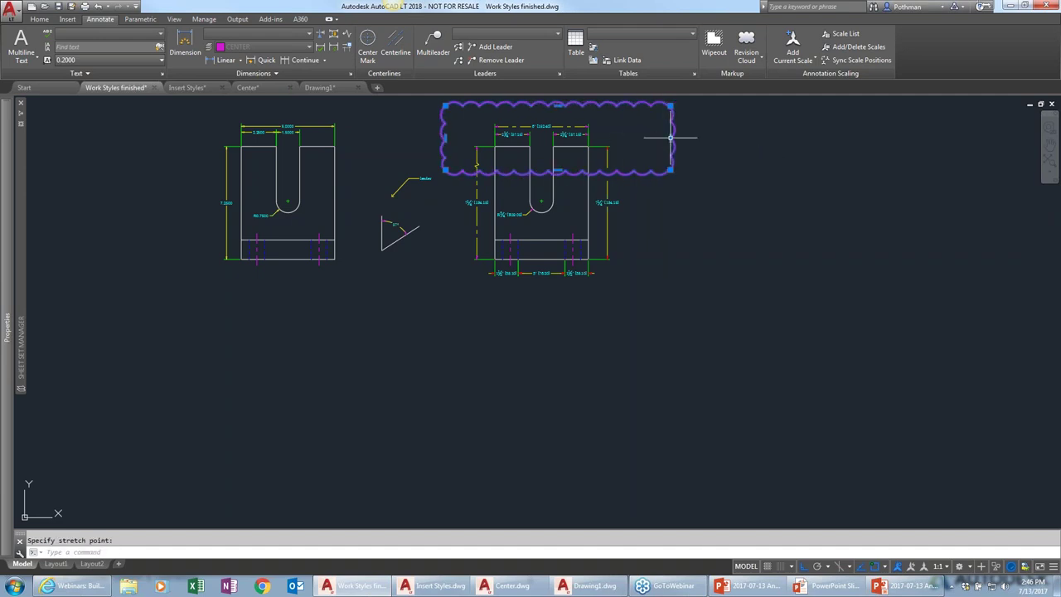
left_click(667, 137)
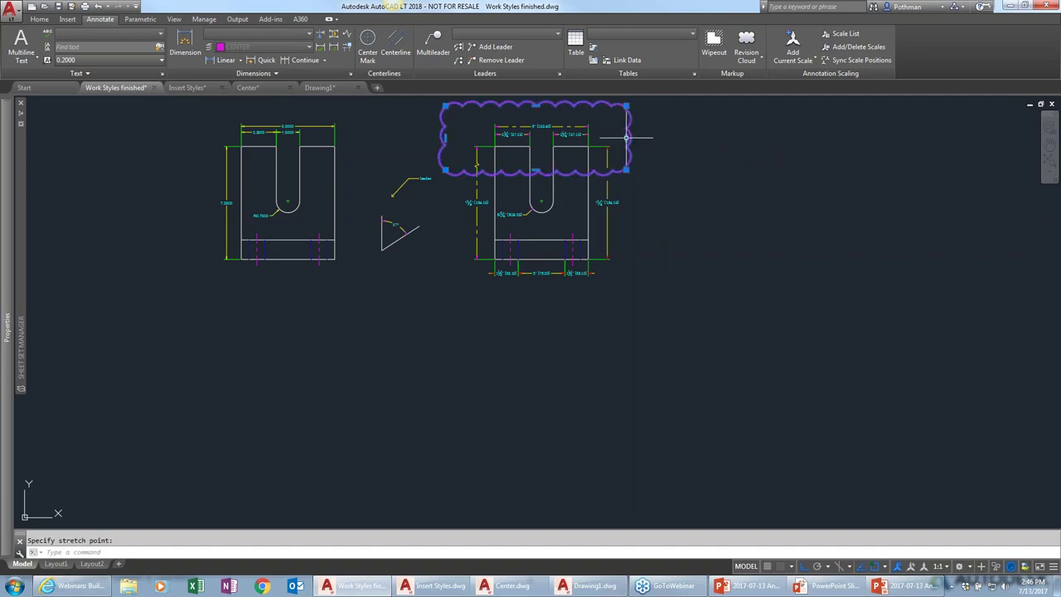
Stretch the revision cloud's lower-right corner straight down to about the level of the slot's bottom
left_click(628, 178)
left_click(628, 173)
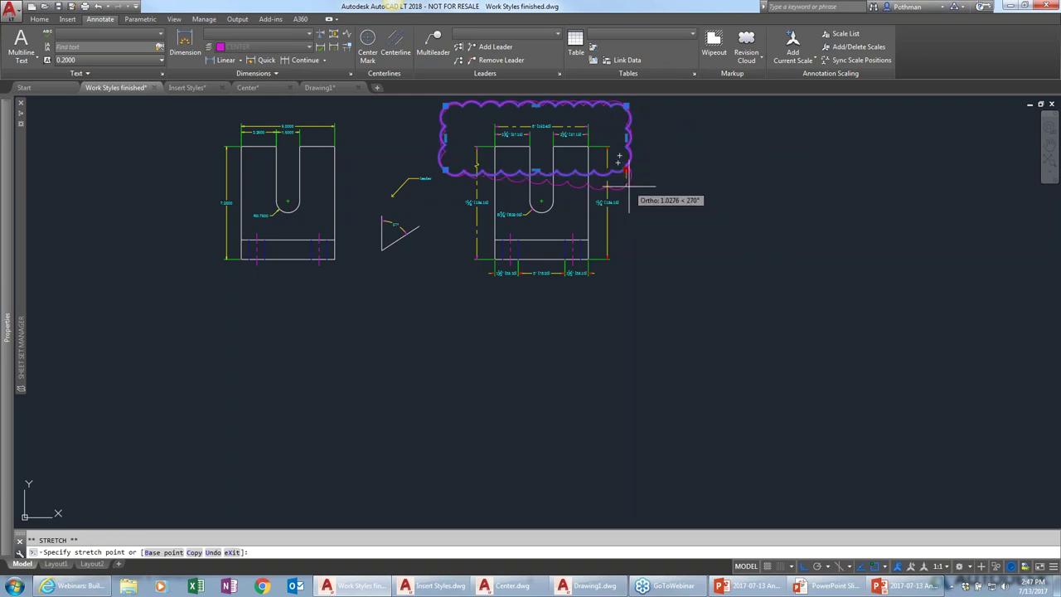
left_click(628, 205)
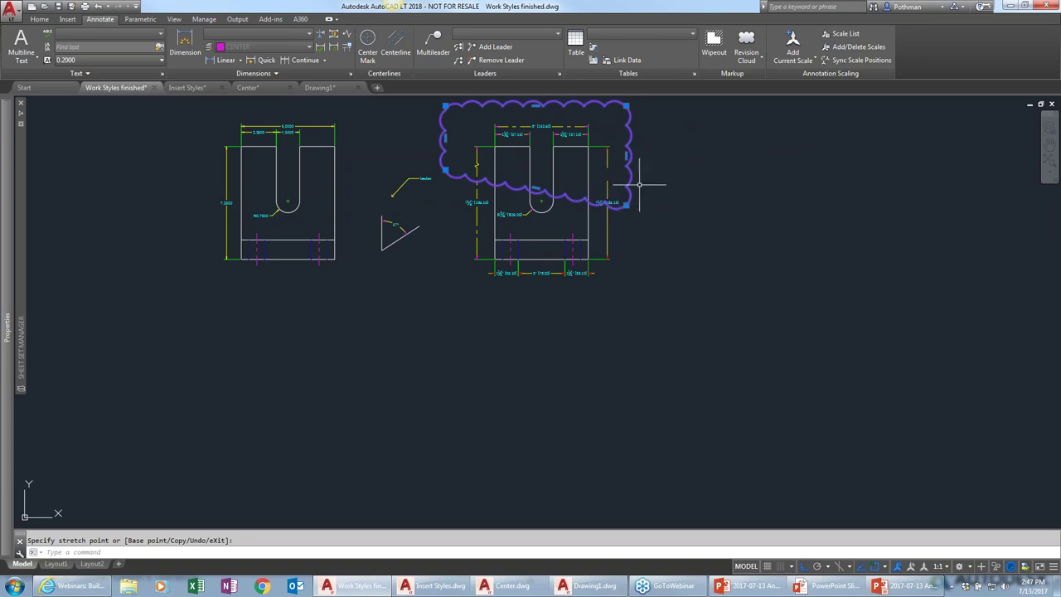
Draw a rectangular revision cloud with 0.5 minimum and maximum arc lengths around the right bracket's base and bottom dimensions
left_click(755, 61)
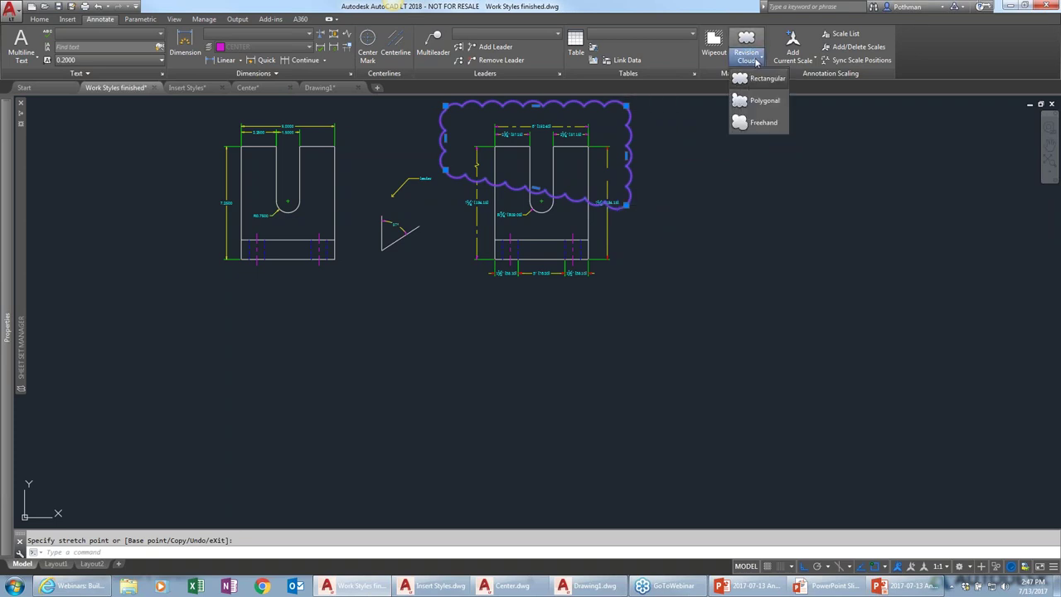
left_click(761, 78)
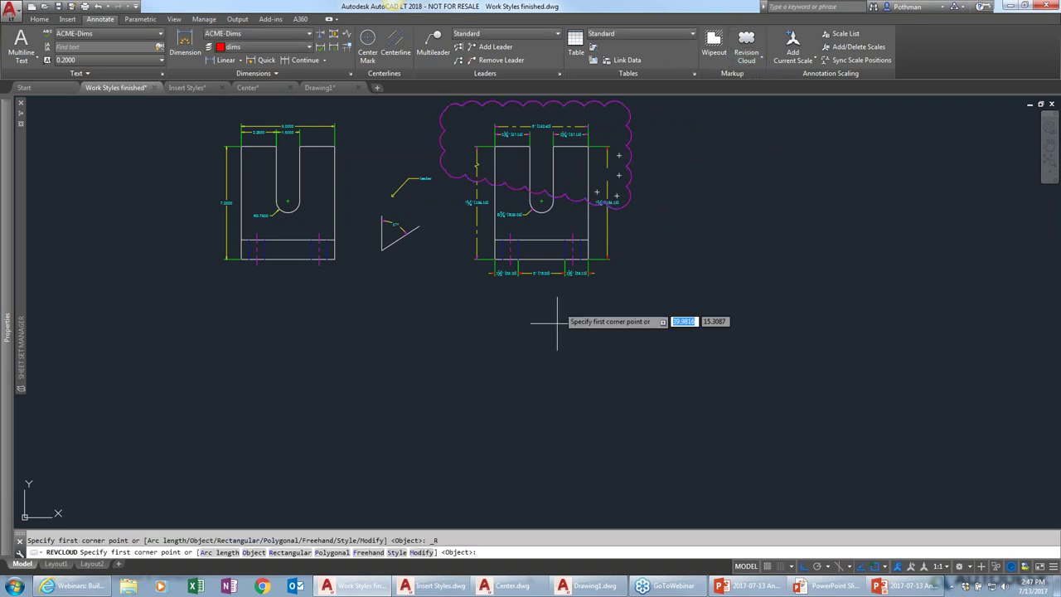
left_click(227, 552)
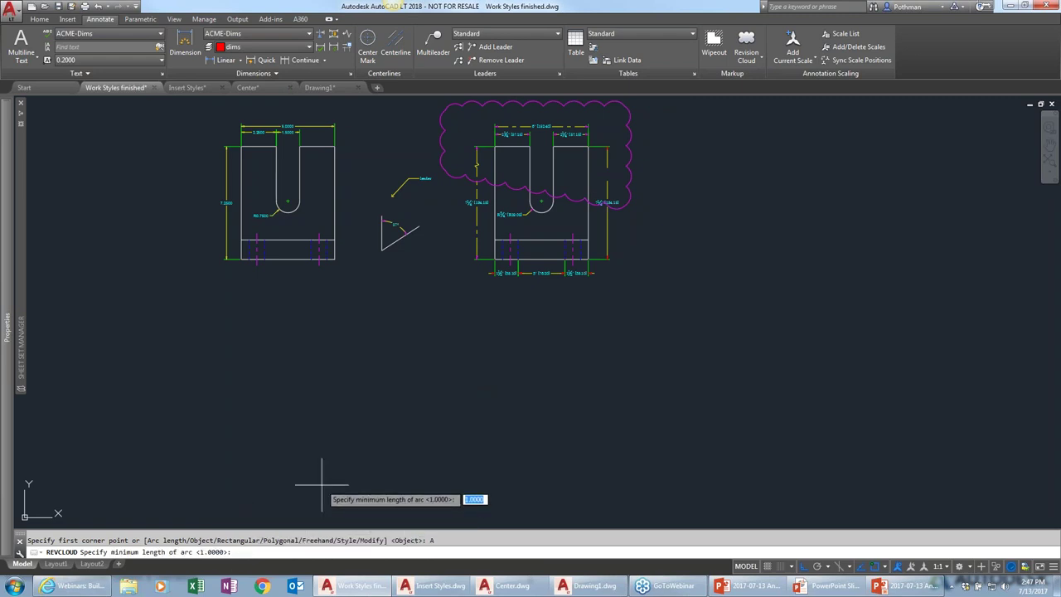
type(".5")
key("Return")
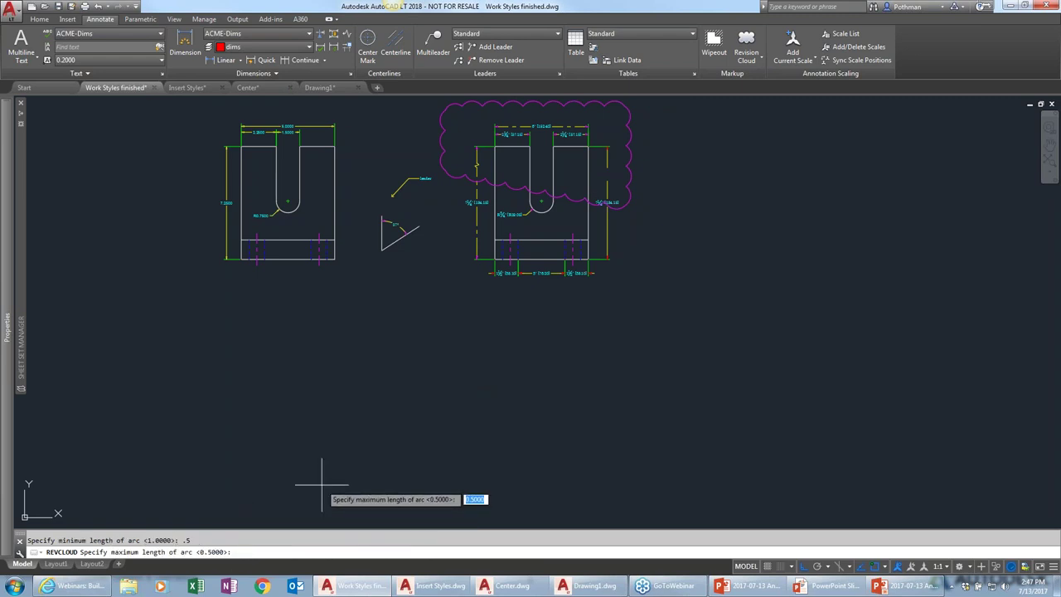
key("Return")
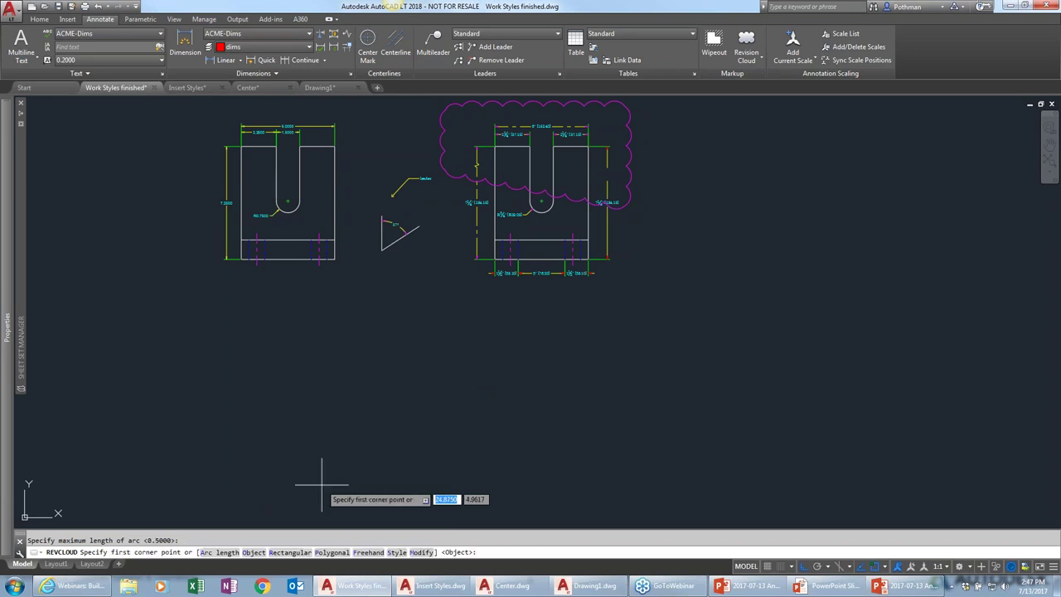
left_click(449, 234)
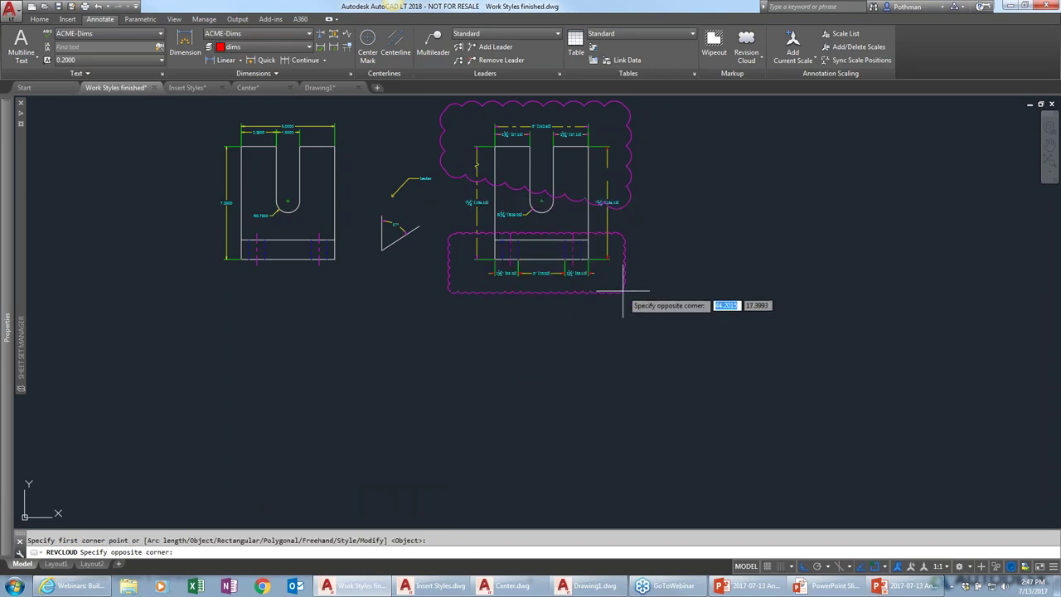
left_click(624, 291)
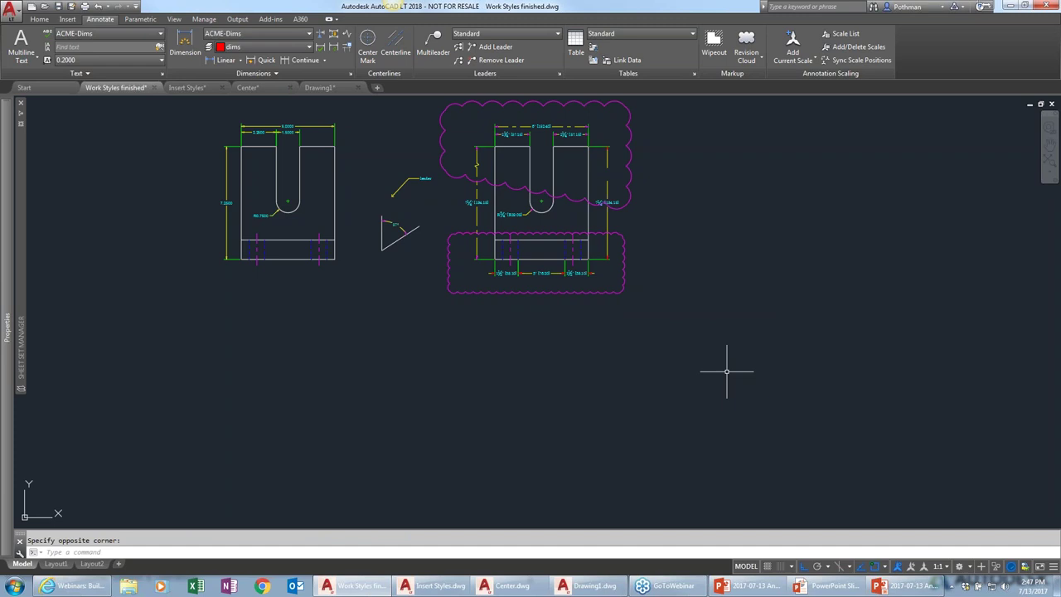
Stretch the right edge of the lower revision cloud farther outward and deselect it
left_click(624, 270)
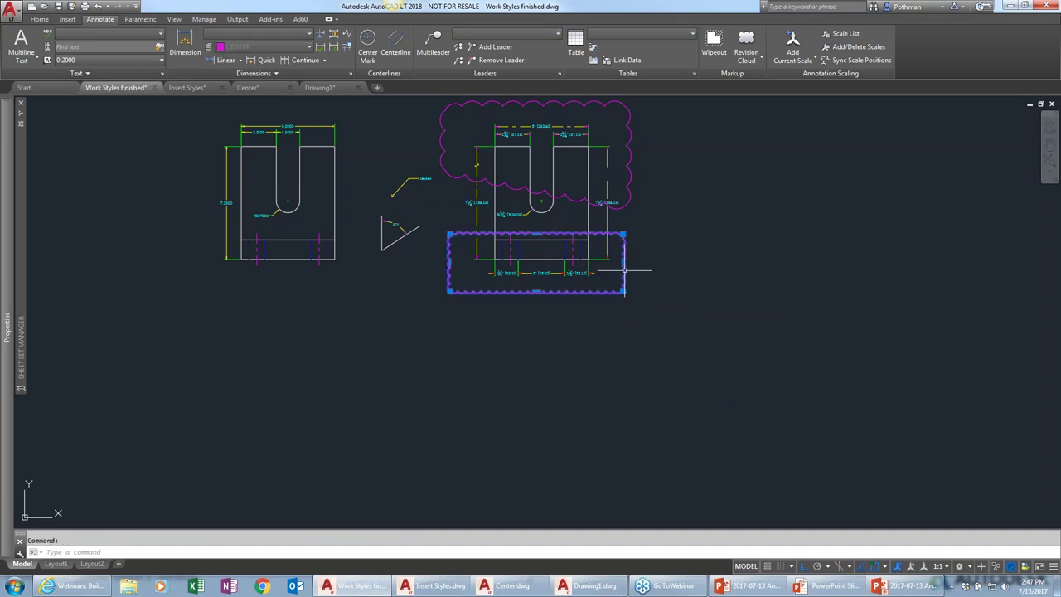
left_click(624, 270)
key("Escape")
Try drawing a polygonal revision cloud through four points in the empty area right of the bracket, and cancel it
left_click(756, 58)
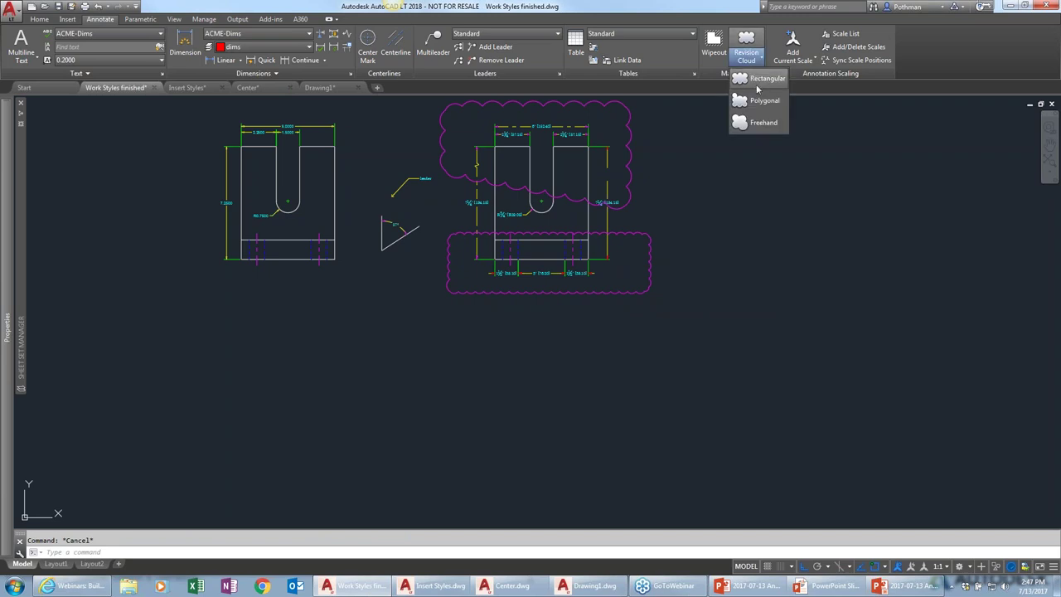
left_click(760, 101)
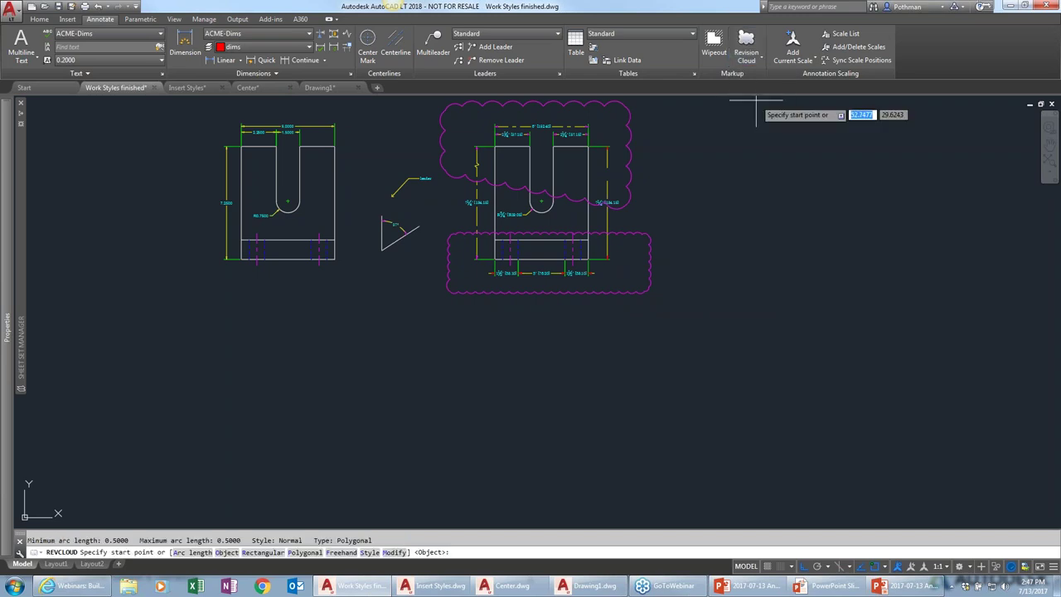
left_click(798, 163)
left_click(732, 222)
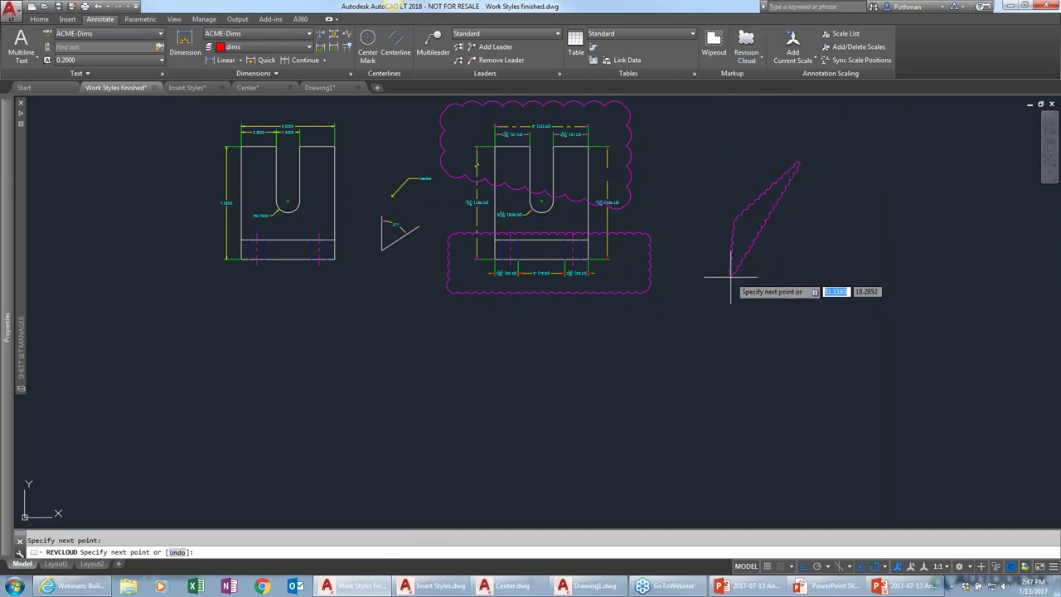
left_click(734, 282)
left_click(835, 280)
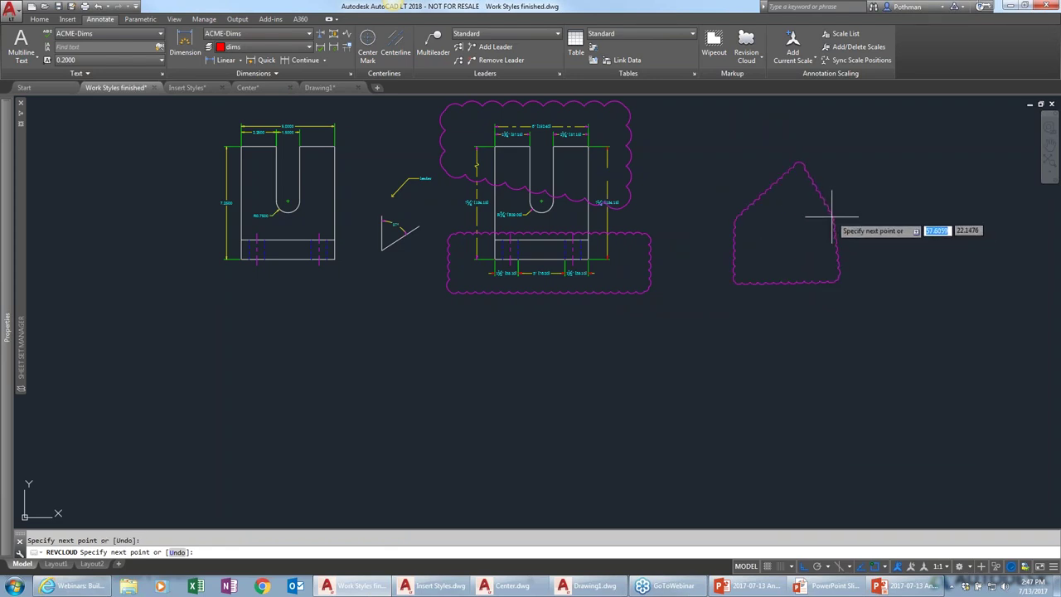
key("Escape")
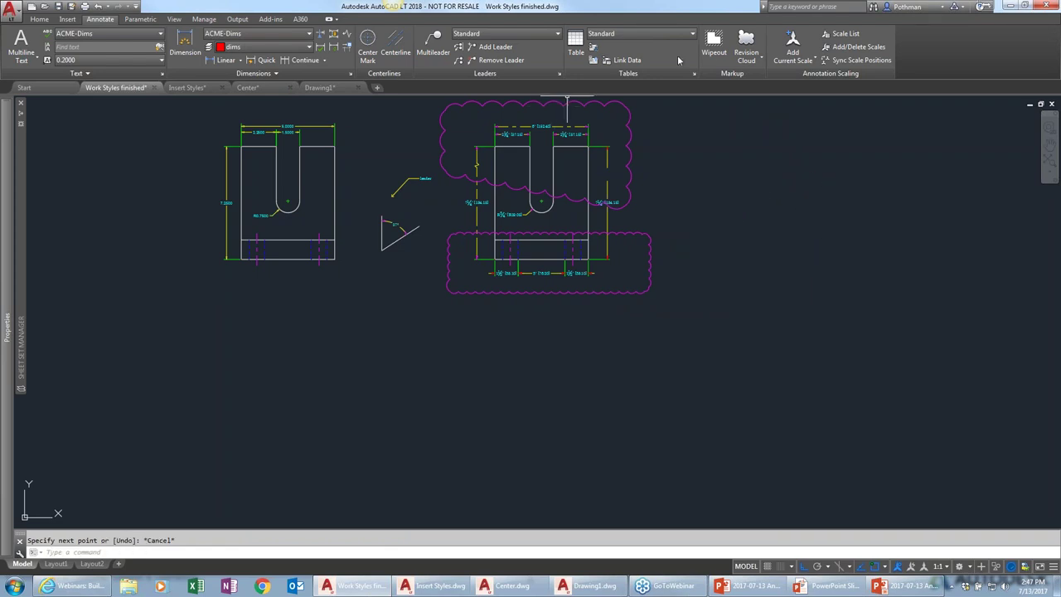
Draw a five-point, house-shaped polygonal revision cloud in the empty area right of the brackets
left_click(746, 56)
left_click(759, 102)
left_click(802, 174)
left_click(779, 267)
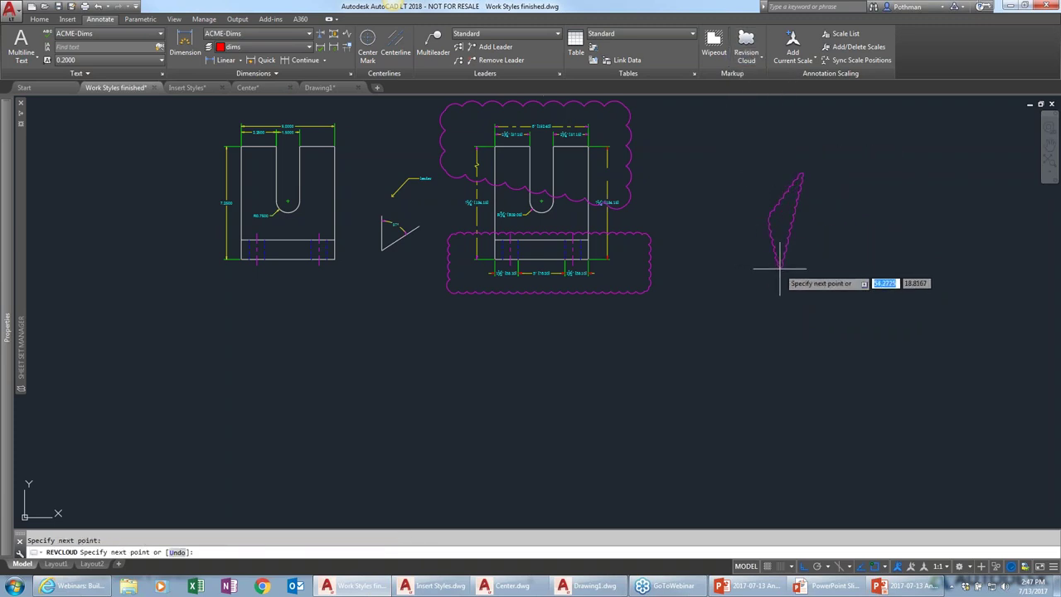
left_click(770, 268)
left_click(832, 268)
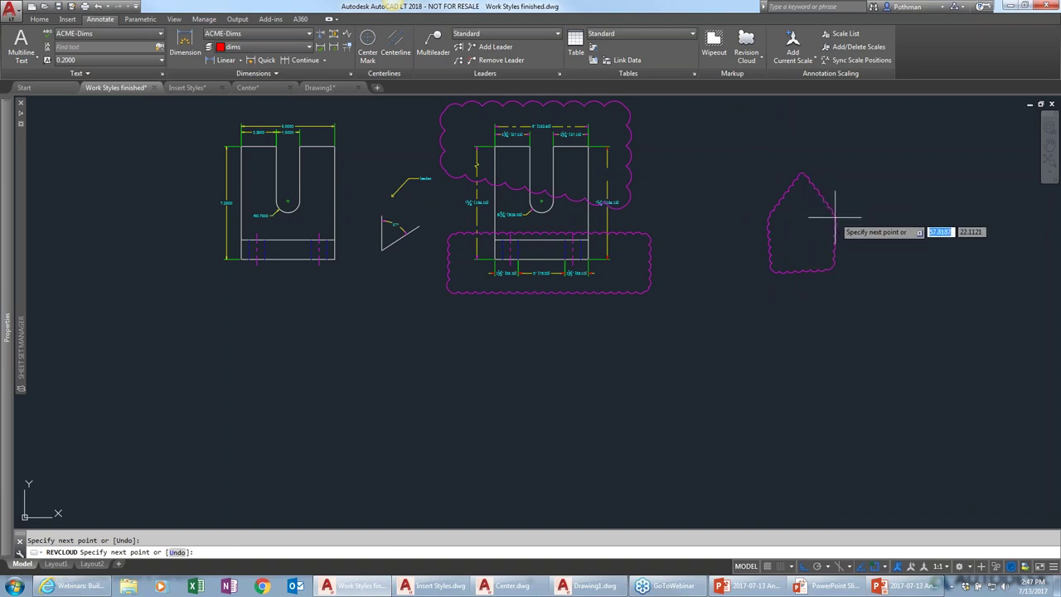
left_click(835, 217)
key("Return")
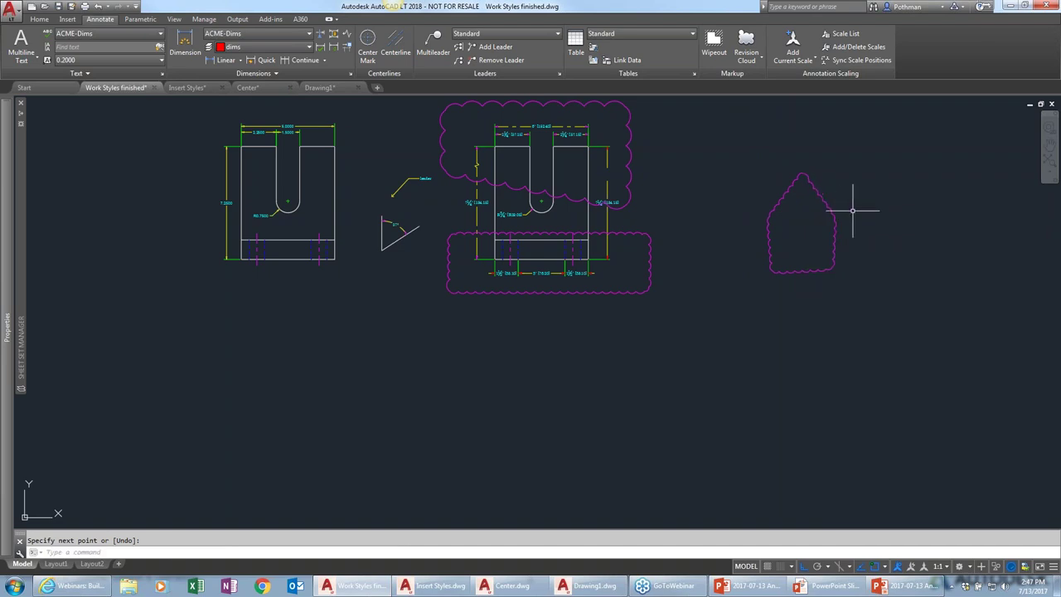
Reshape the polygonal revision cloud by stretching its upper-right edge outward, its apex upward and its upper-left edge outward
left_click(839, 218)
left_click(835, 194)
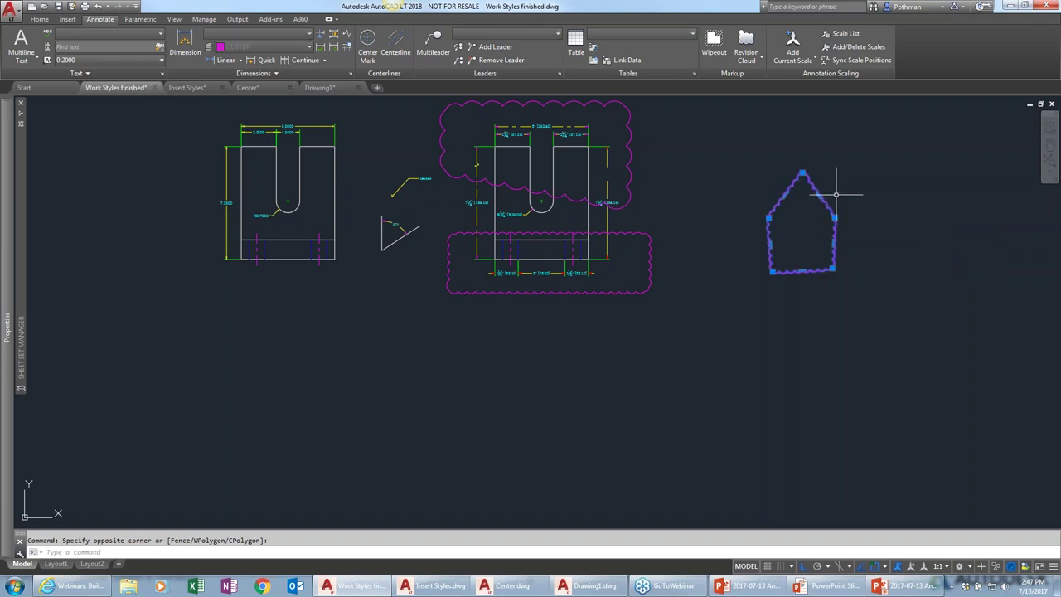
left_click(819, 195)
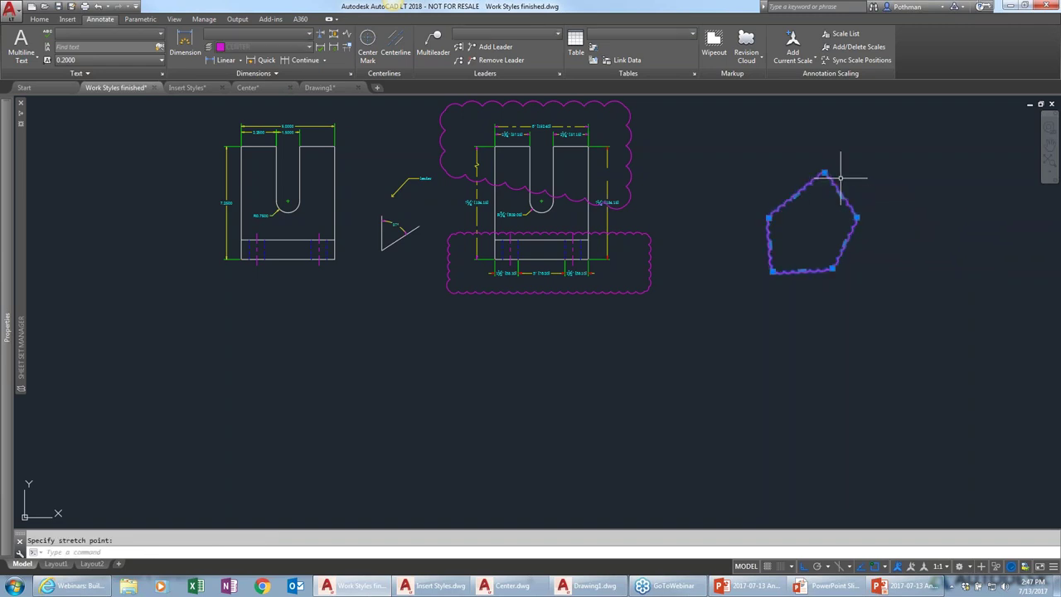
left_click(823, 173)
left_click(824, 144)
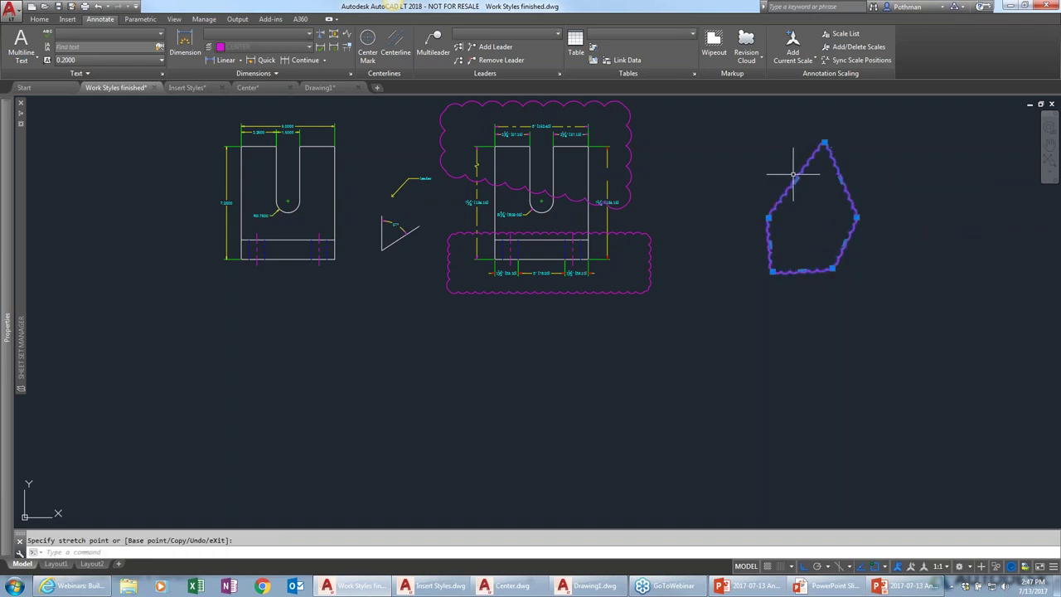
left_click(793, 176)
left_click(764, 176)
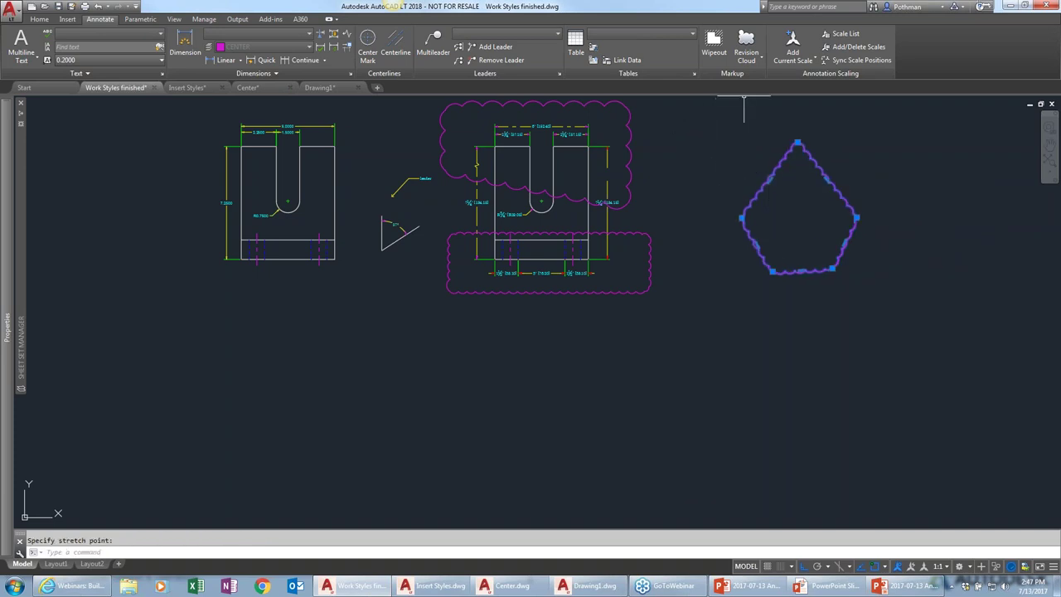
key("Escape")
Draw a closed freehand revision cloud around the whole left bracket and its dimensions
left_click(758, 63)
left_click(756, 123)
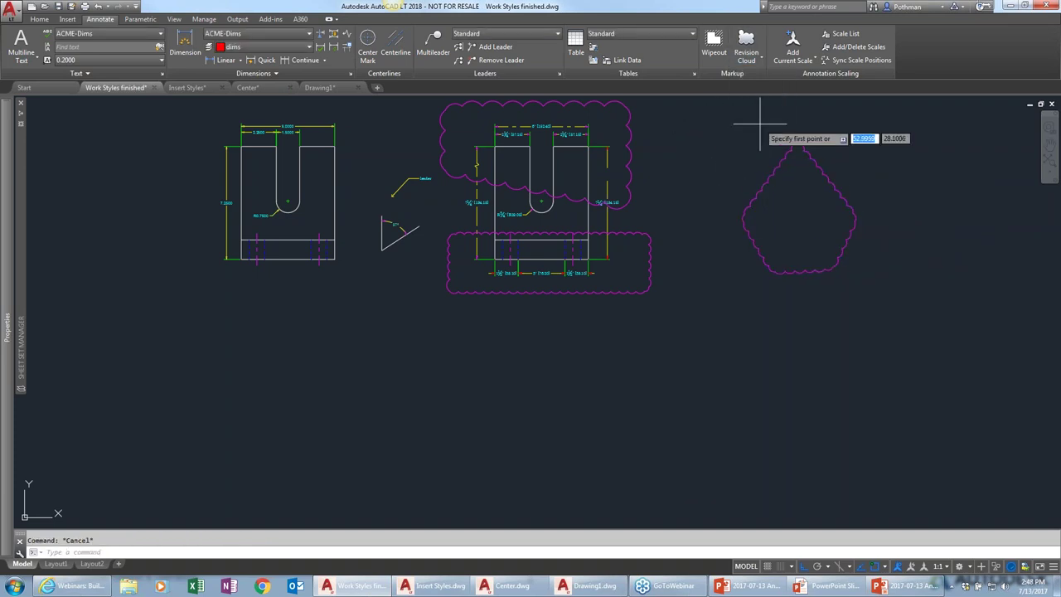
left_click(165, 162)
mouse_move(161, 200)
left_mouse_down()
mouse_move(162, 265)
mouse_move(187, 280)
mouse_move(282, 291)
mouse_move(358, 283)
mouse_move(357, 152)
mouse_move(346, 126)
mouse_move(269, 98)
mouse_move(211, 105)
mouse_move(192, 112)
mouse_move(194, 131)
mouse_move(166, 166)
left_mouse_up()
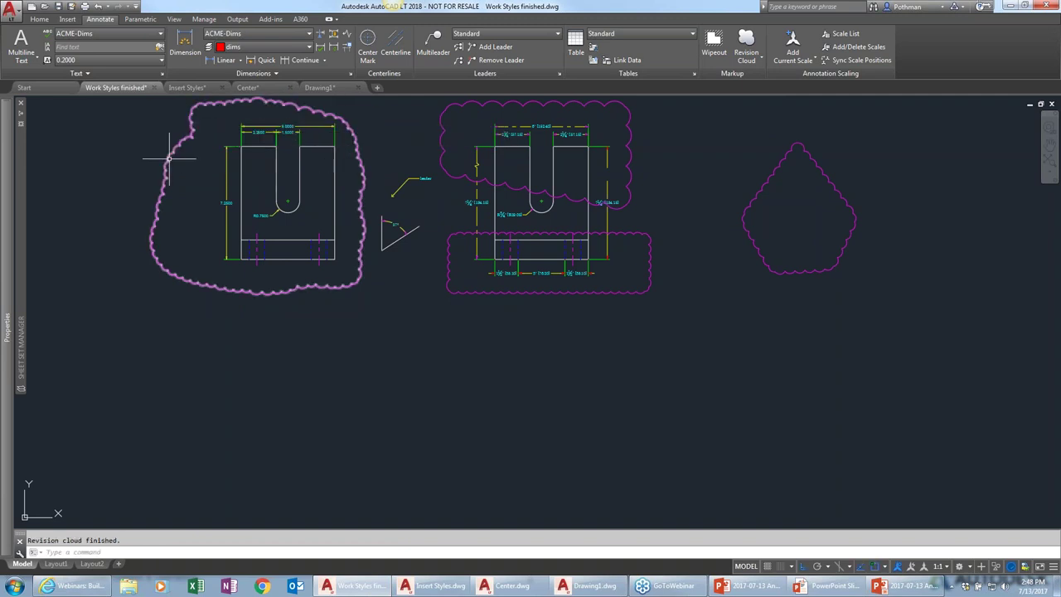
Select the freehand cloud and both rectangular clouds on the right bracket to compare their grips
left_click(150, 201)
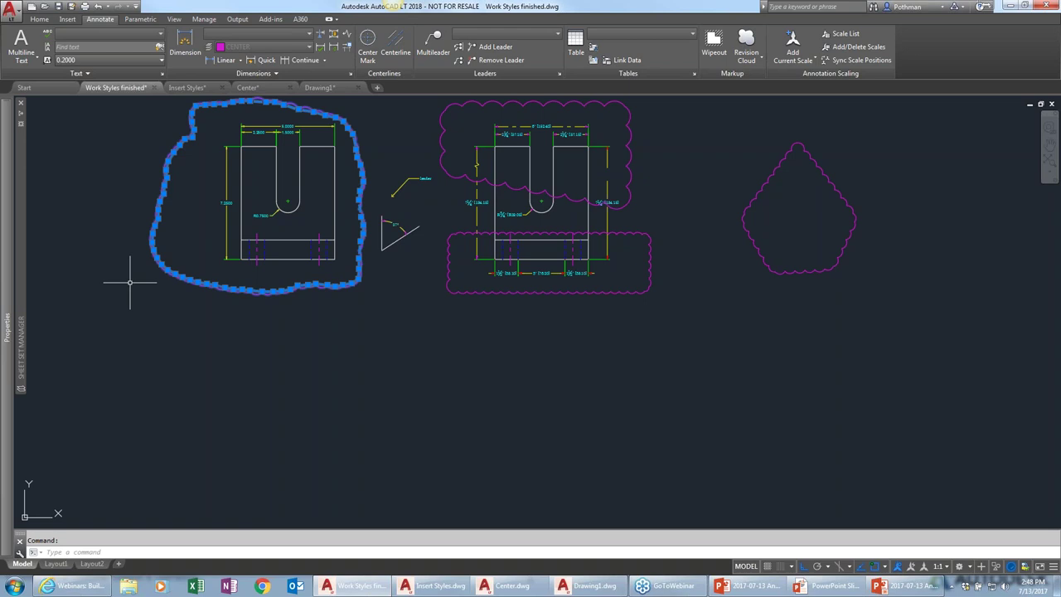
left_click(651, 225)
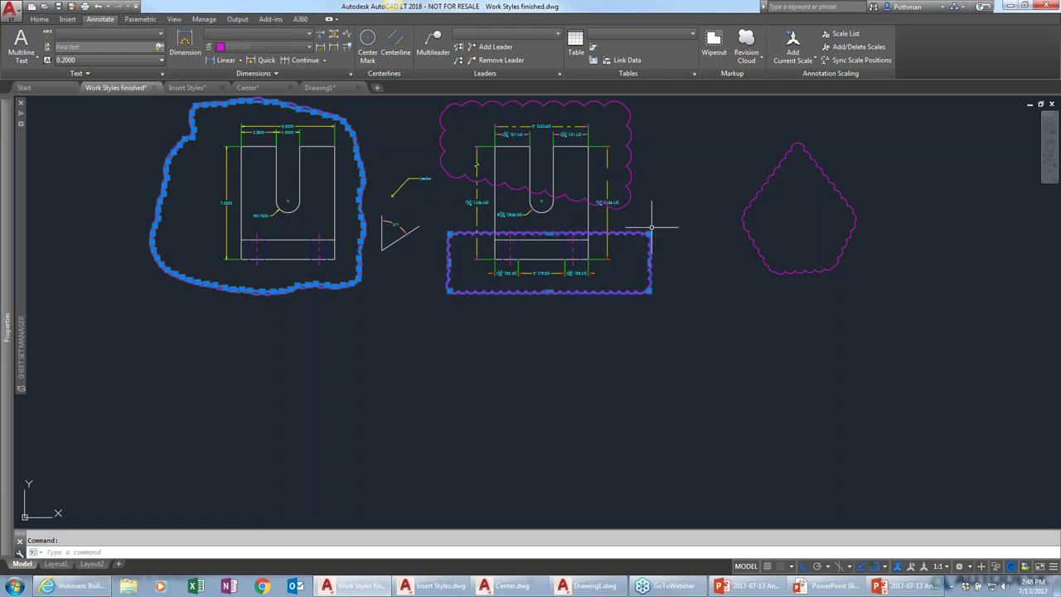
left_click(630, 163)
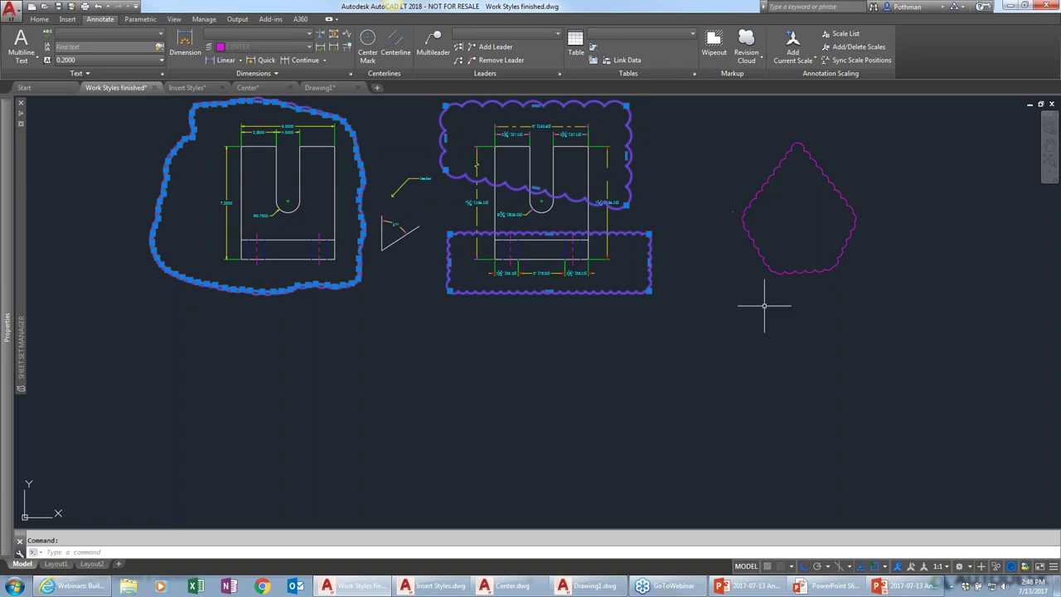
Switch to the PowerPoint slide show and advance to the Additional Resources slide
left_click(899, 588)
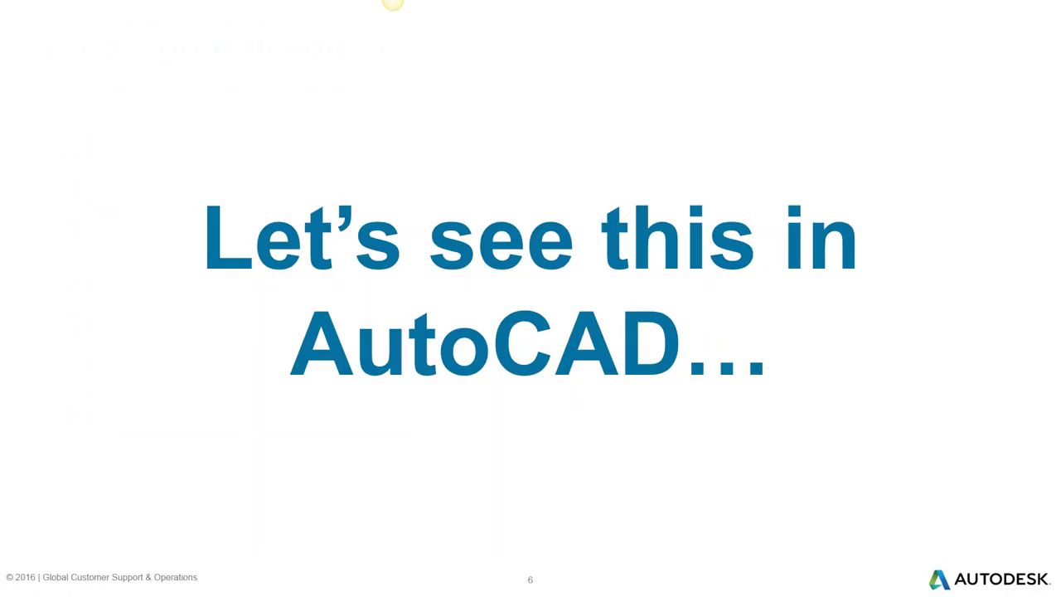
left_click(742, 495)
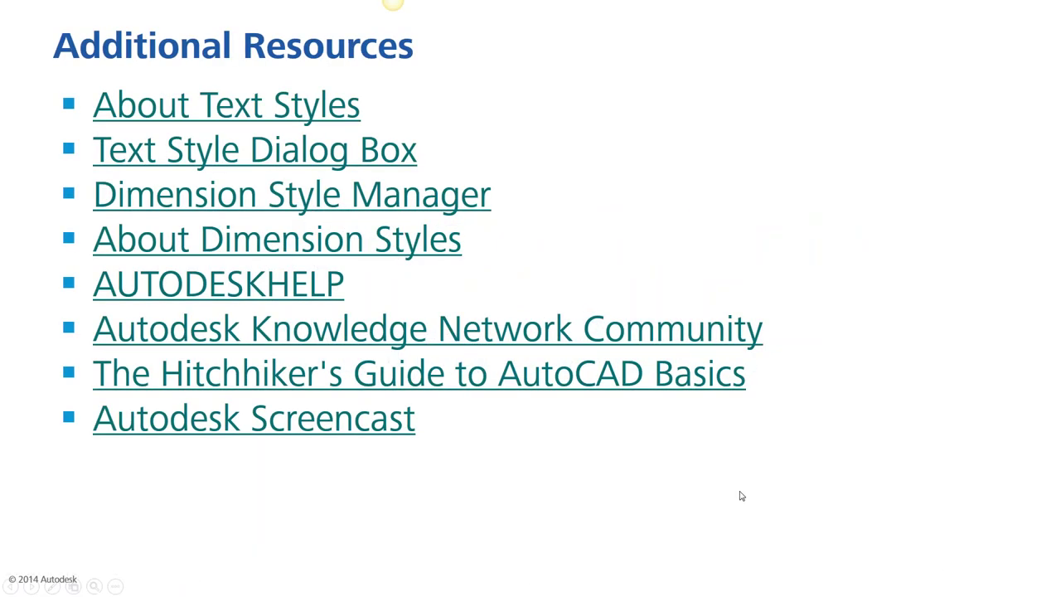
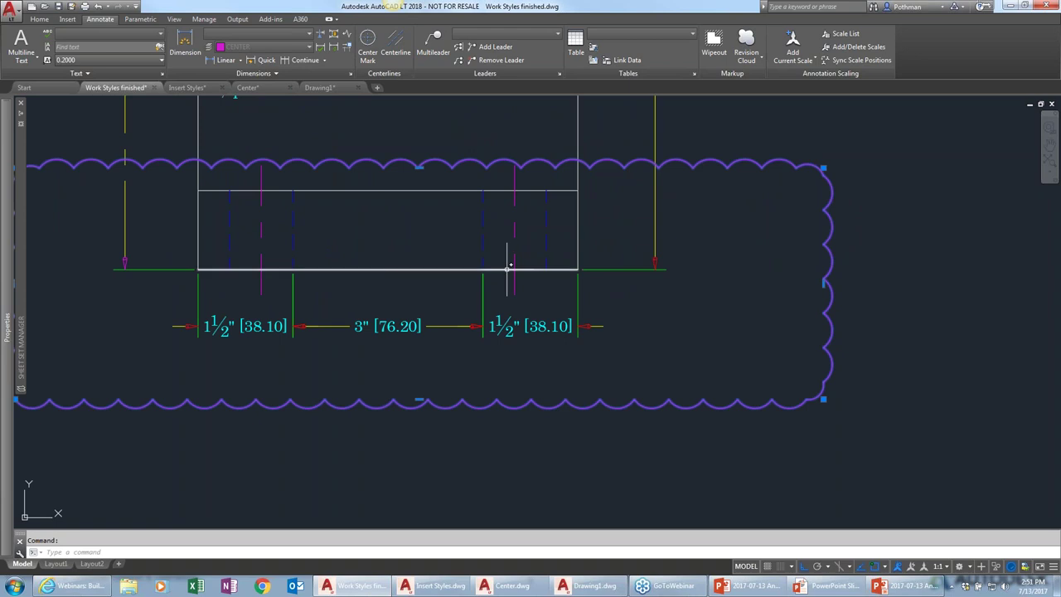
In the AutoCAD drawing, stretch the right bracket's upper-left edge horizontally into the slot to about 3 1/4 inches, then clear the selection
scroll(509, 271, "down", 5)
middle_click_drag(276, 185, 486, 347)
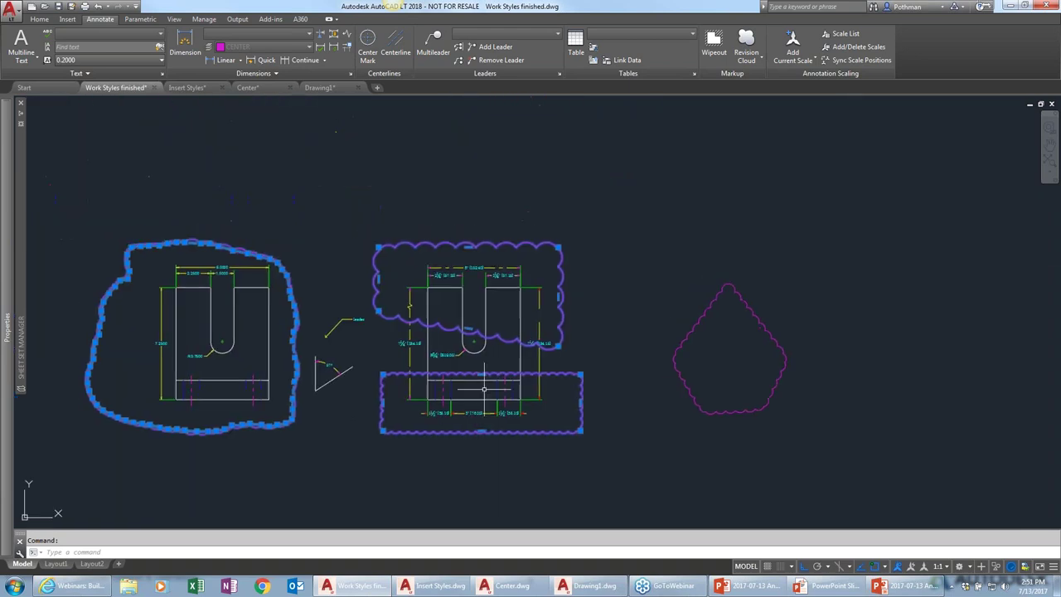
scroll(472, 344, "up", 4)
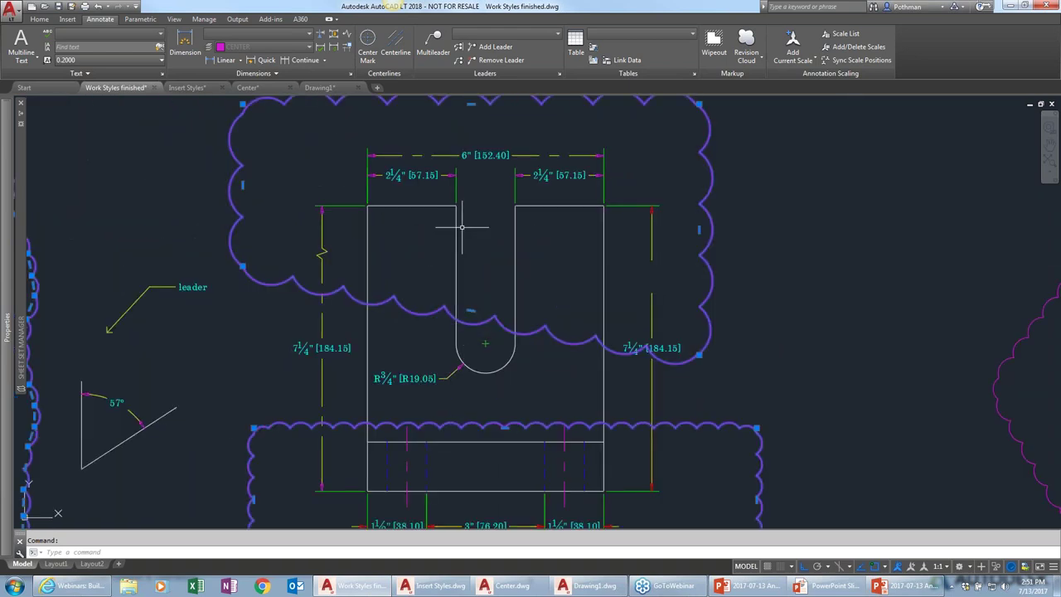
left_click(452, 207)
left_click(454, 206)
left_click(495, 205)
key("Escape")
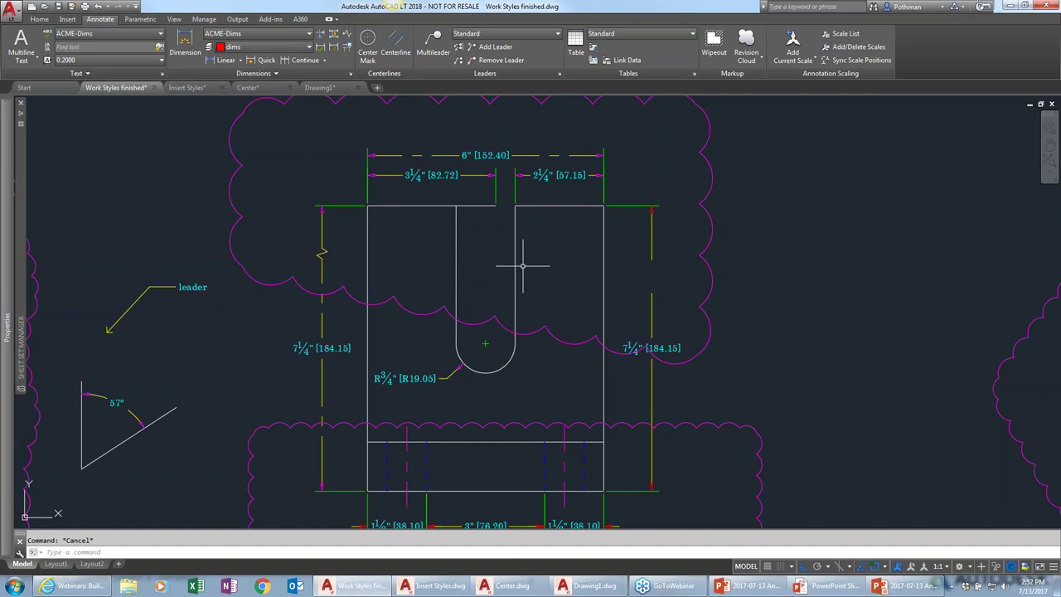
Create single-line text reading "This is text" below the brackets, with height 0.2000 and rotation 0
scroll(745, 286, "down", 3)
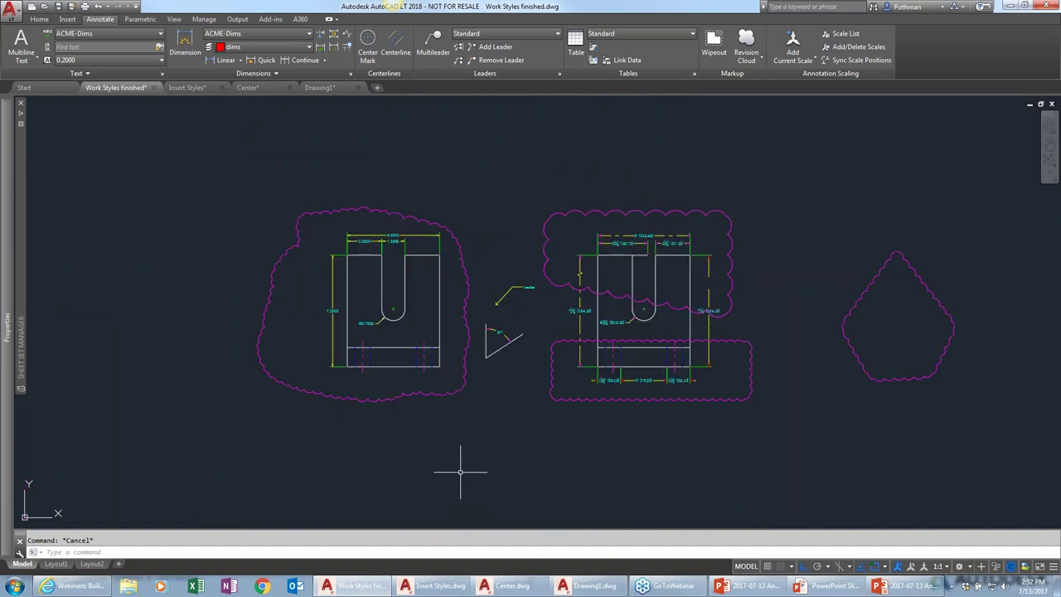
type("TEXT")
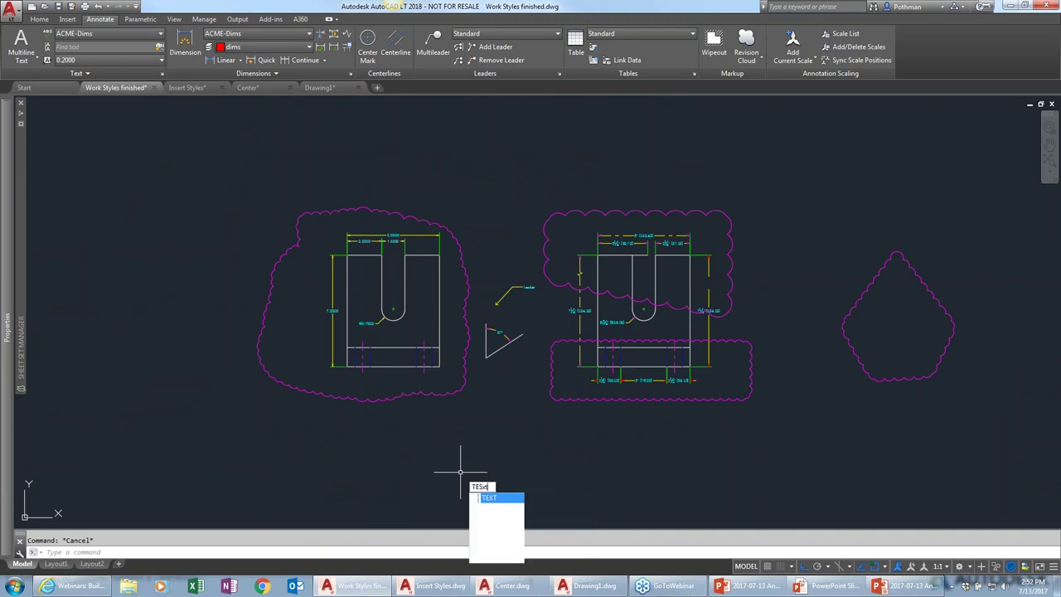
key("Return")
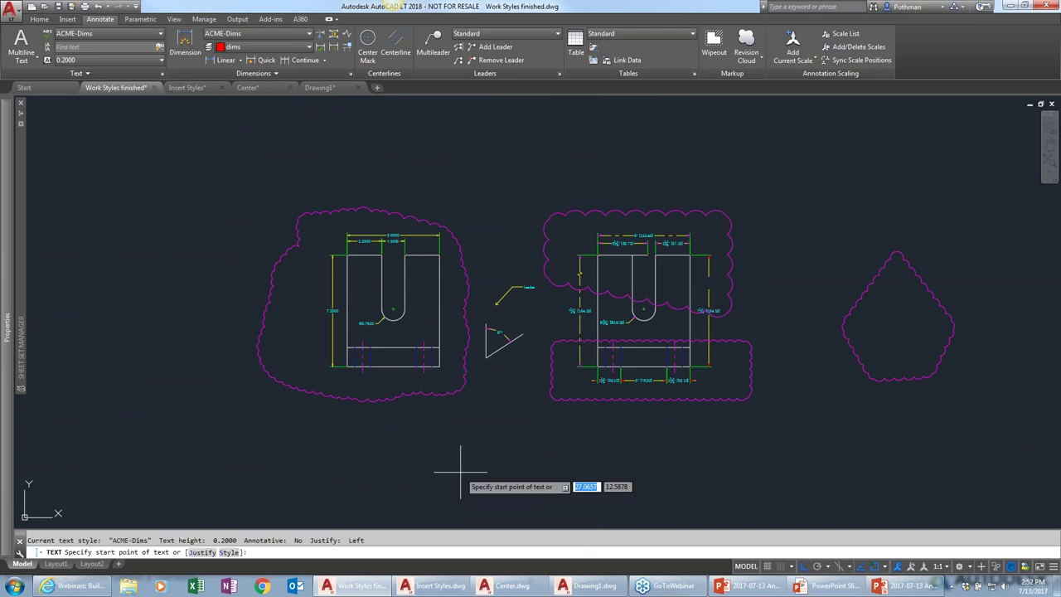
left_click(453, 471)
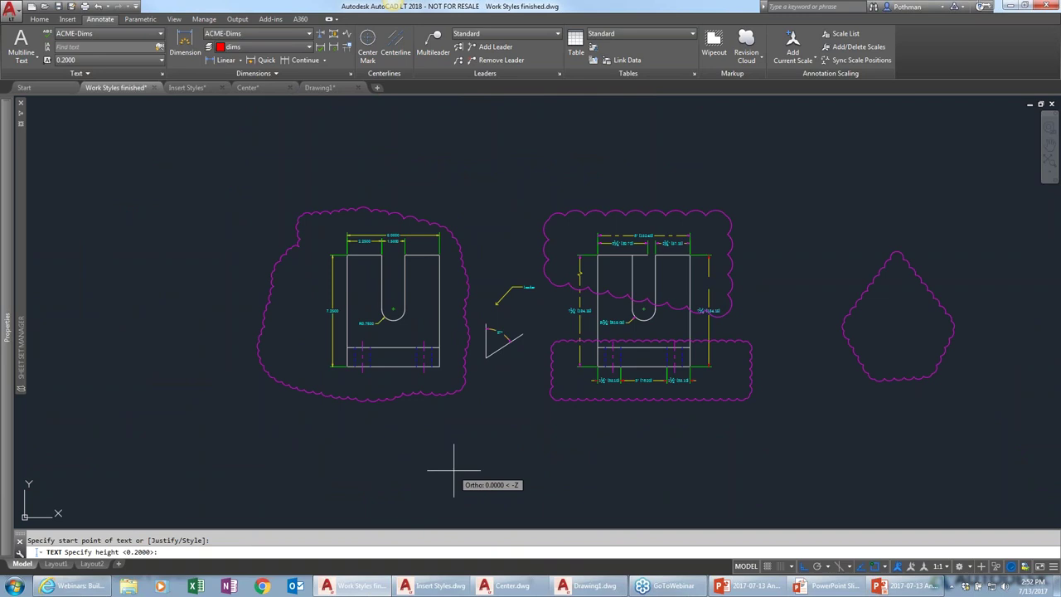
key("Return")
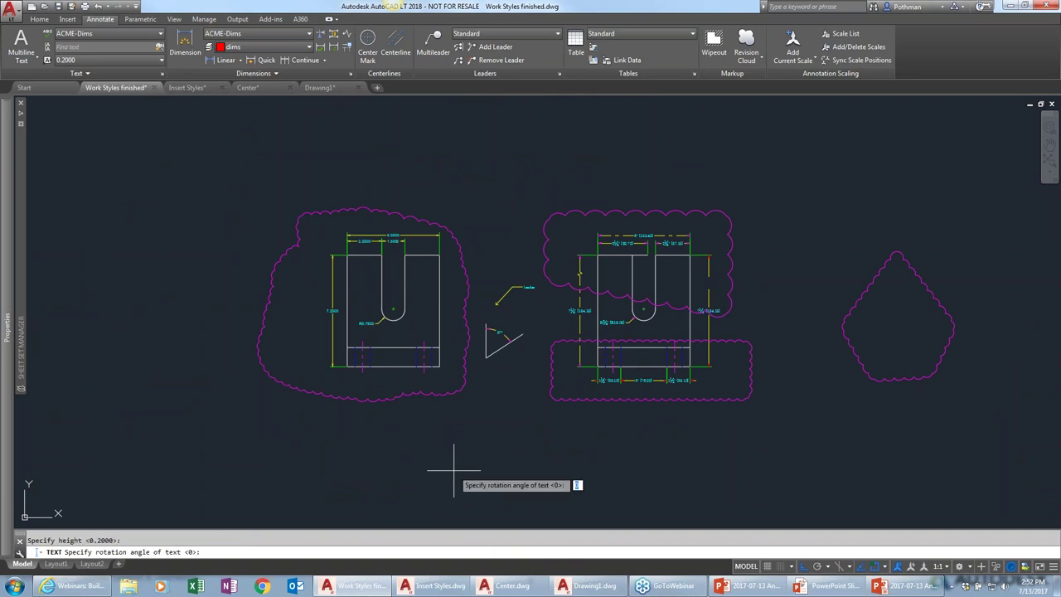
key("Return")
type("This")
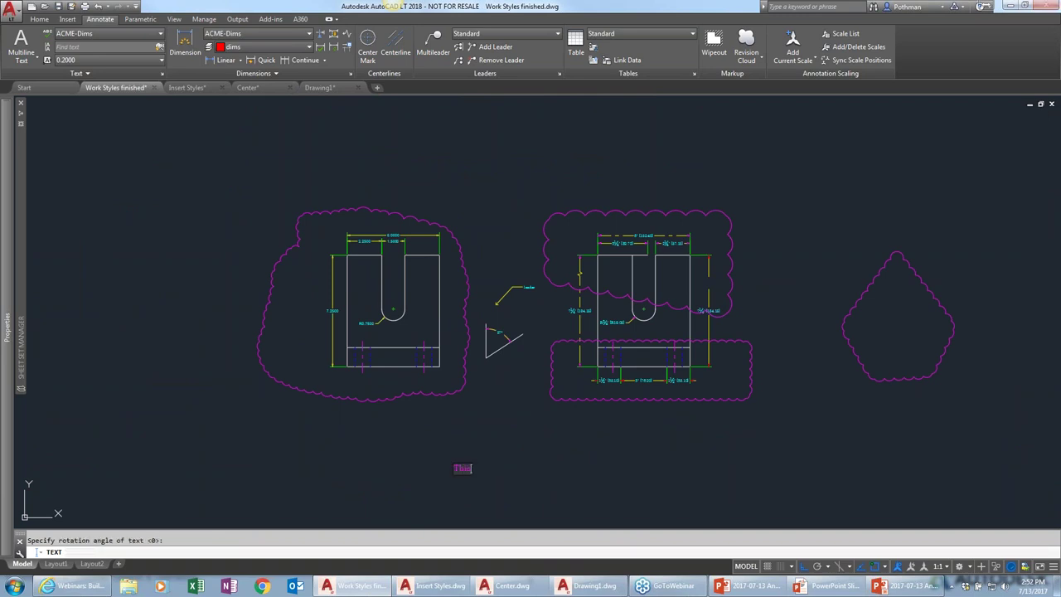
type(" is text")
key("Return")
key("Return")
Mirror the "This is text" line about a vertical axis just to its right, keeping the source object
scroll(486, 473, "up", 3)
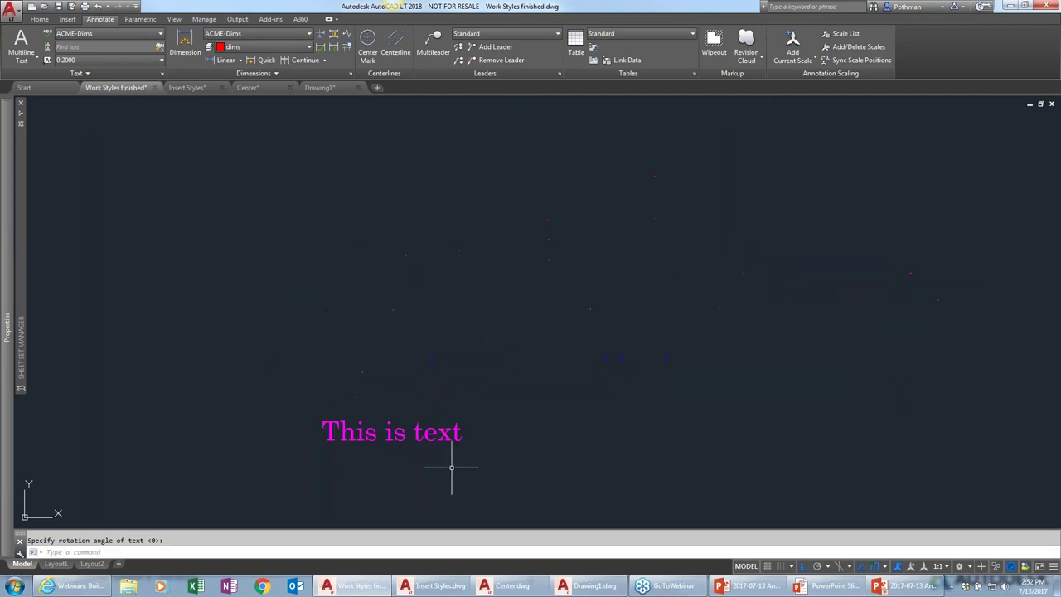
type("mi")
key("Return")
left_click(476, 467)
left_click(444, 396)
key("Return")
left_click(502, 405)
left_click(501, 340)
key("Return")
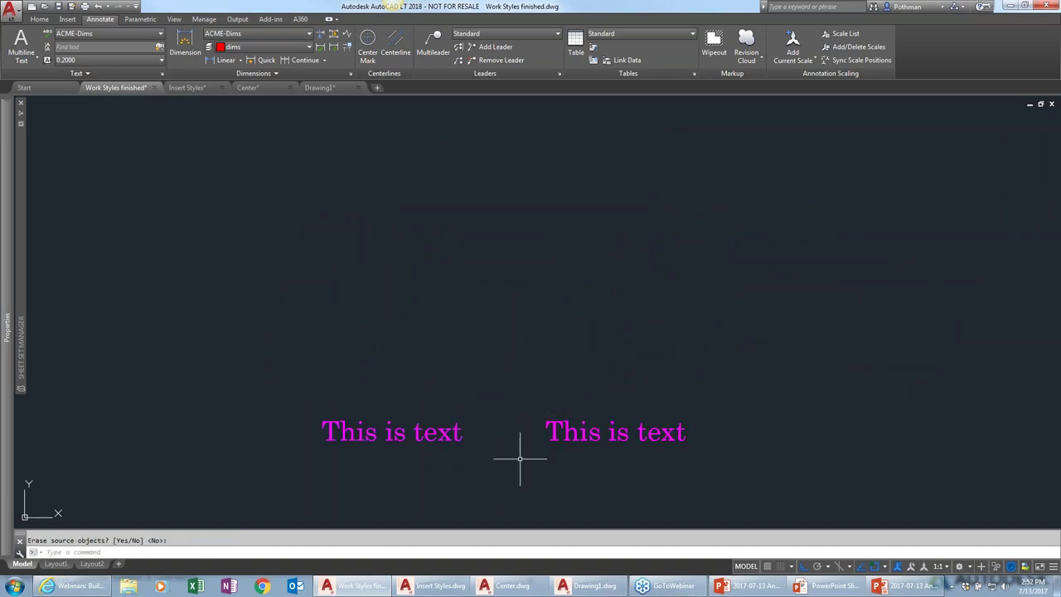
Set the MIRRTEXT system variable to 1
type("mirrtext")
key("Return")
type("1")
key("Return")
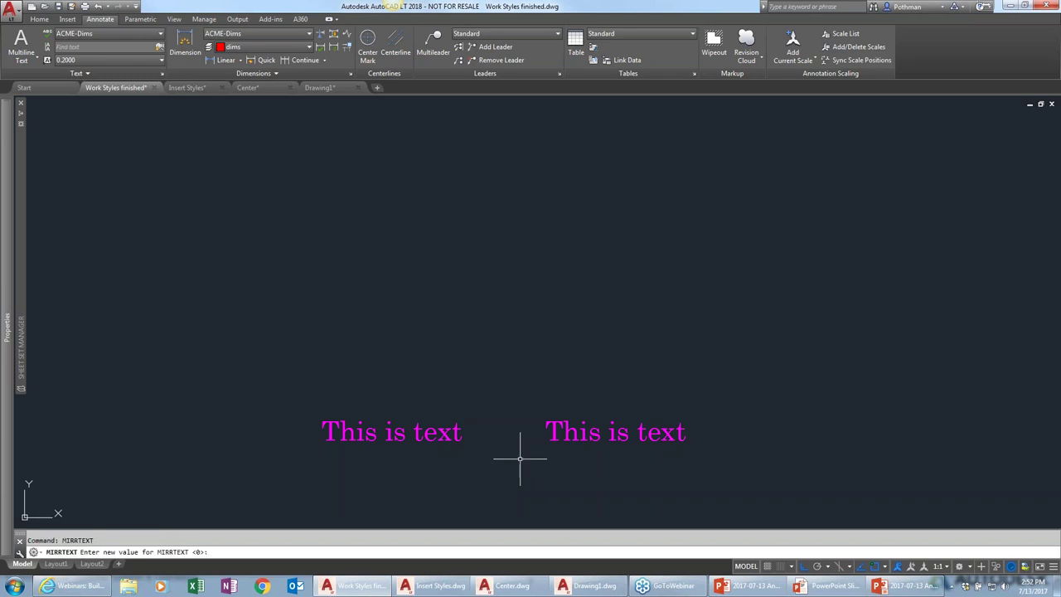
Try to mirror the right-hand text about a vertical axis just beyond it, and cancel at the source-object choice
type("mi")
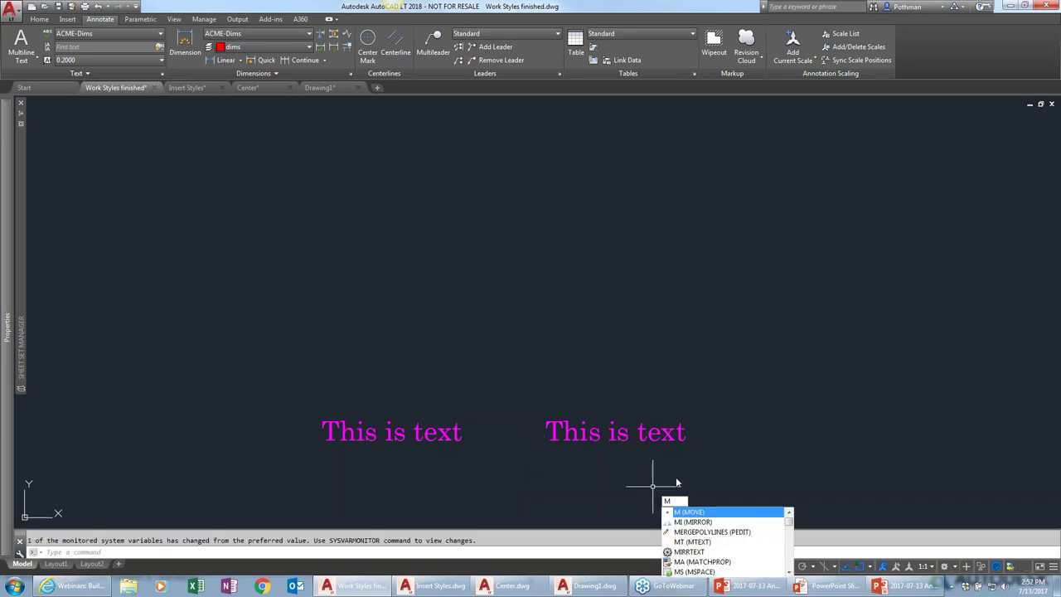
key("Return")
left_click(700, 469)
left_click(605, 403)
key("Return")
left_click(709, 448)
left_click(706, 364)
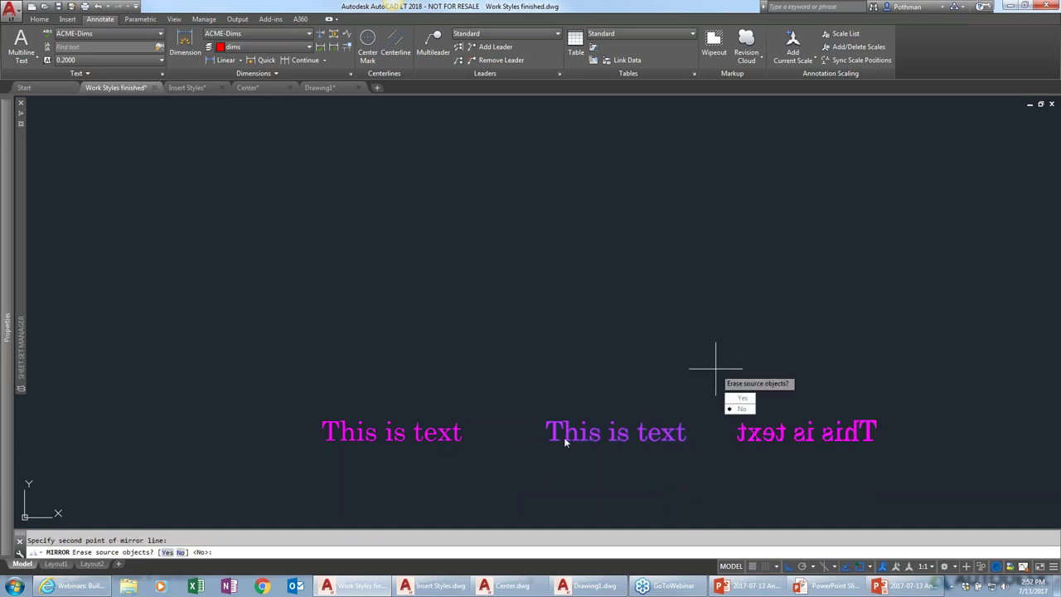
key("Escape")
Set the MIRRTEXT system variable back to 0
type("MIRR")
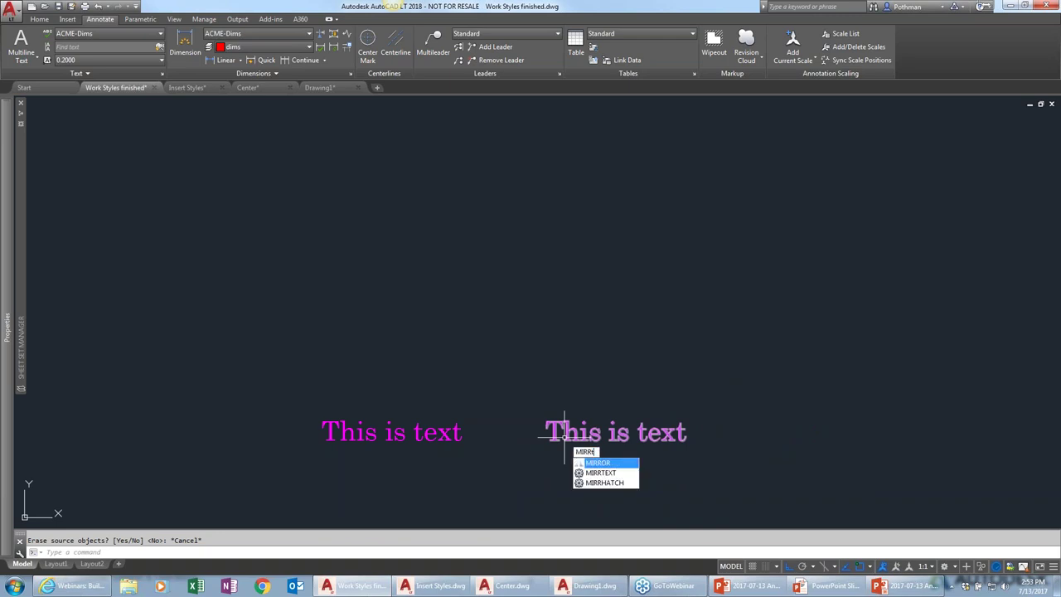
type("TEXT")
key("Return")
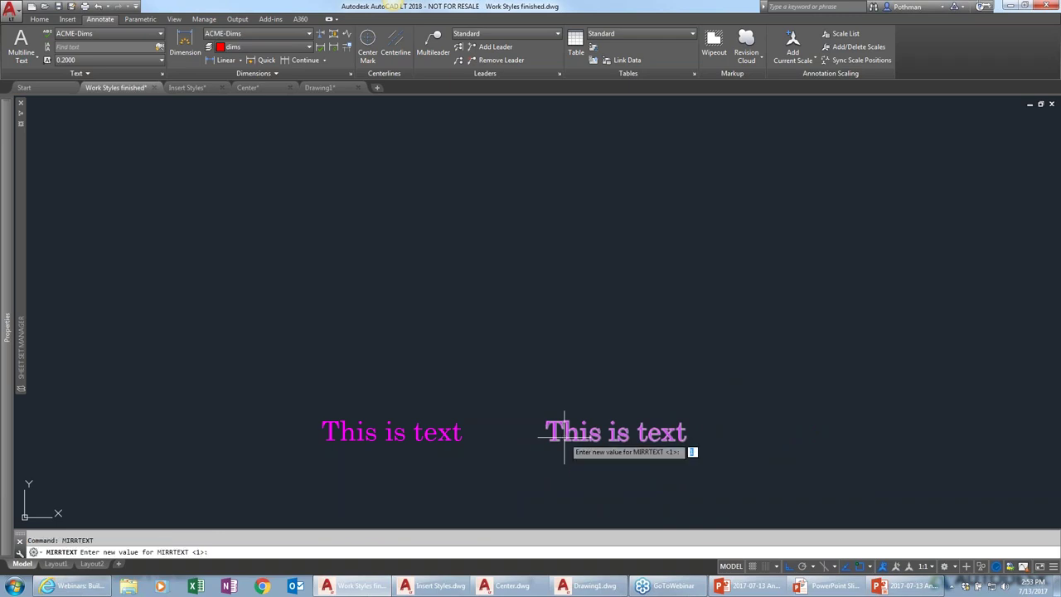
key("Return")
Try to replace the right-hand "This is text" with a Date field in the MMMM d, yyyy format, and cancel the edit
mouse_move(564, 435)
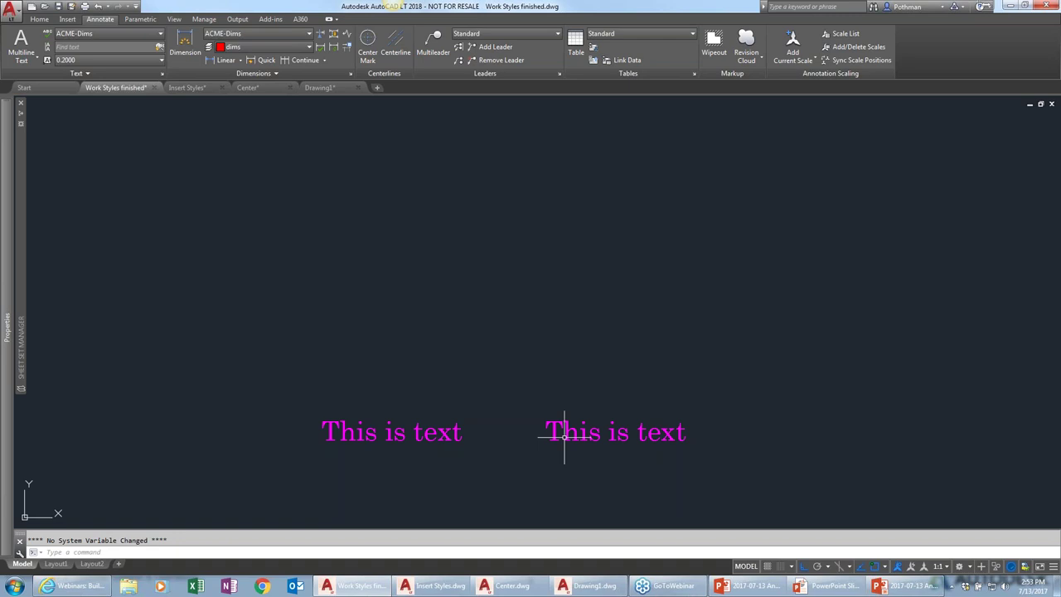
left_click(703, 450)
left_click(638, 411)
double_click(639, 433)
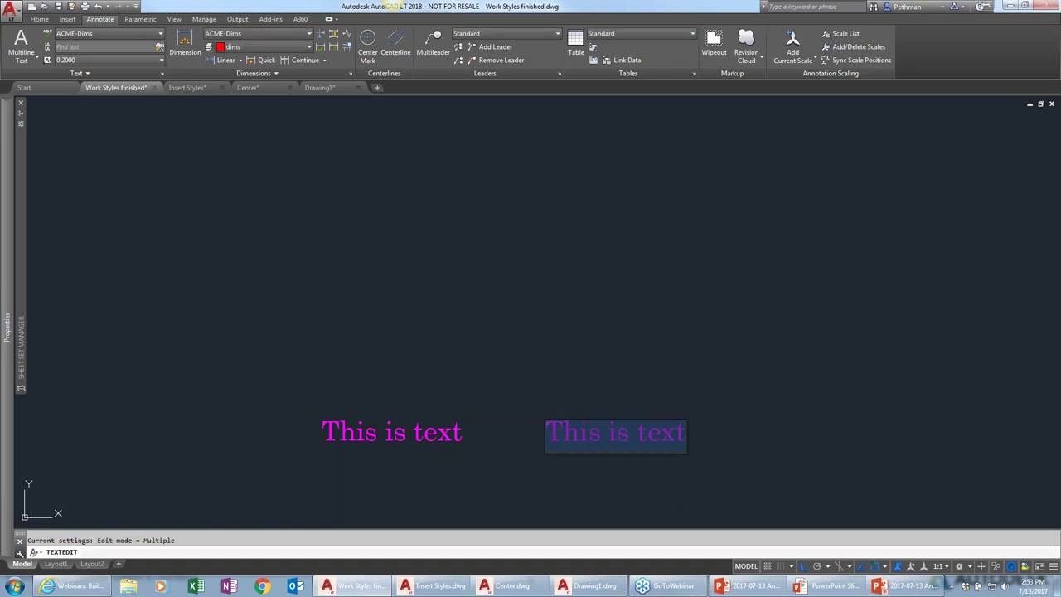
right_click(612, 434)
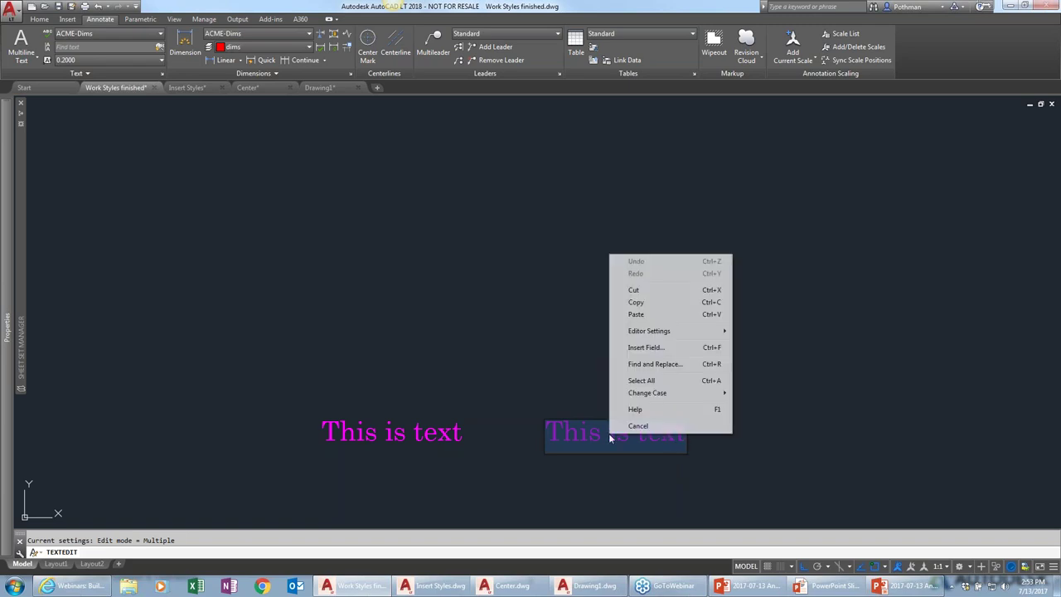
left_click(655, 347)
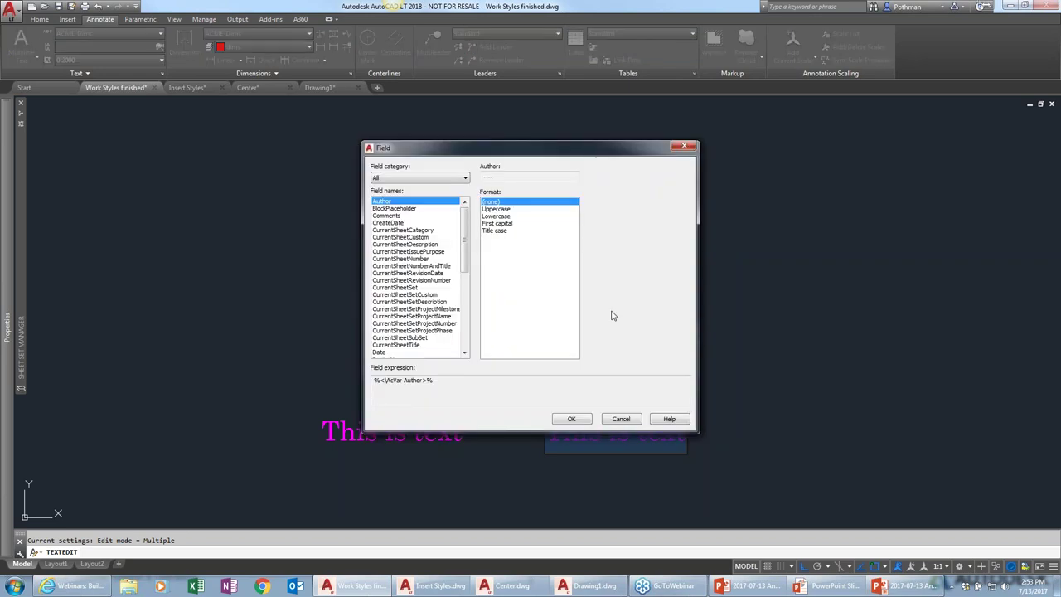
left_click(421, 180)
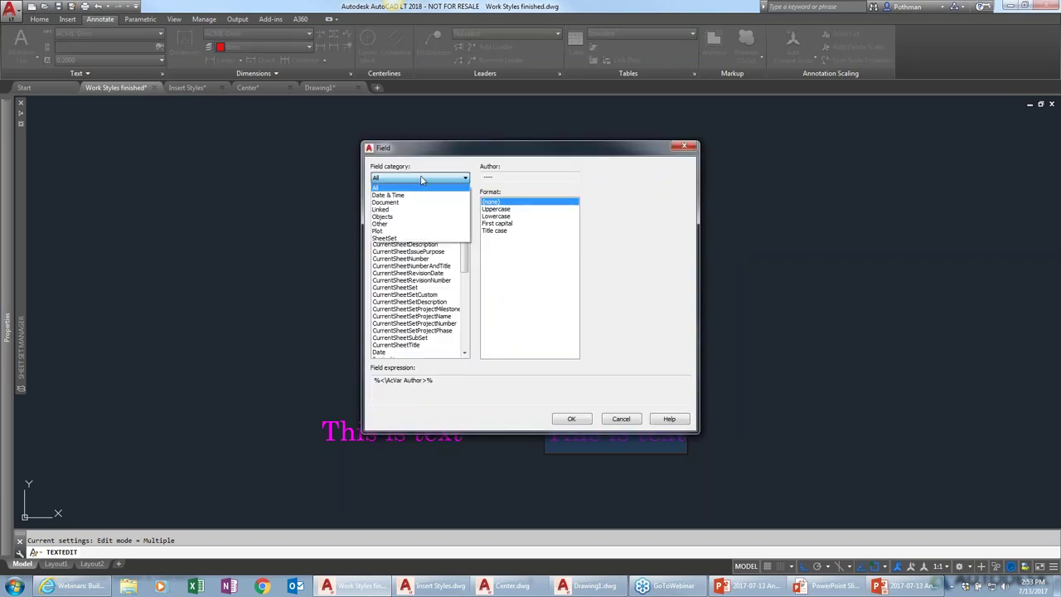
left_click(401, 196)
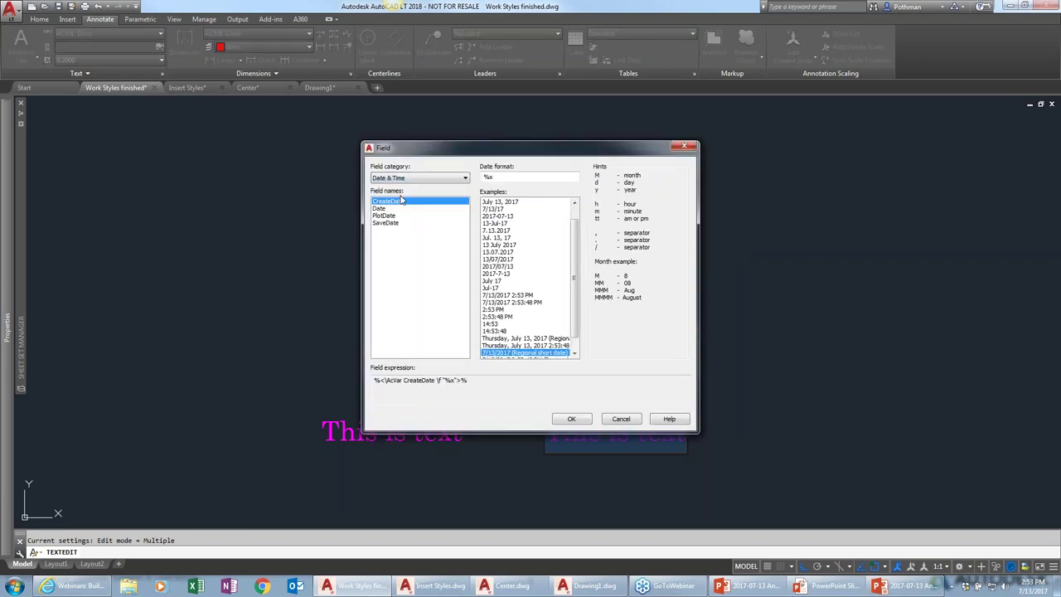
left_click(394, 208)
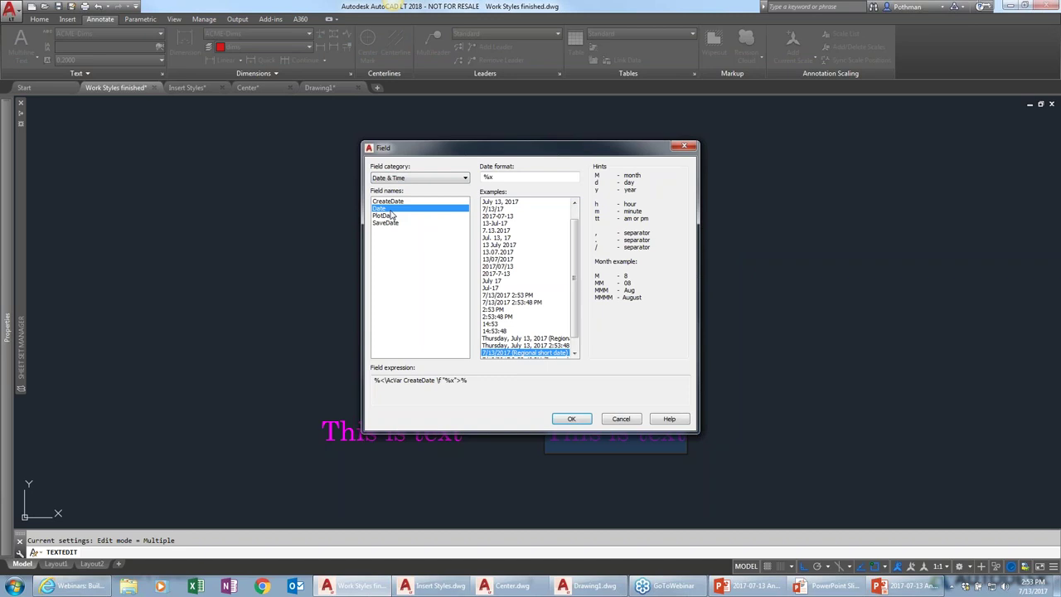
left_click(510, 203)
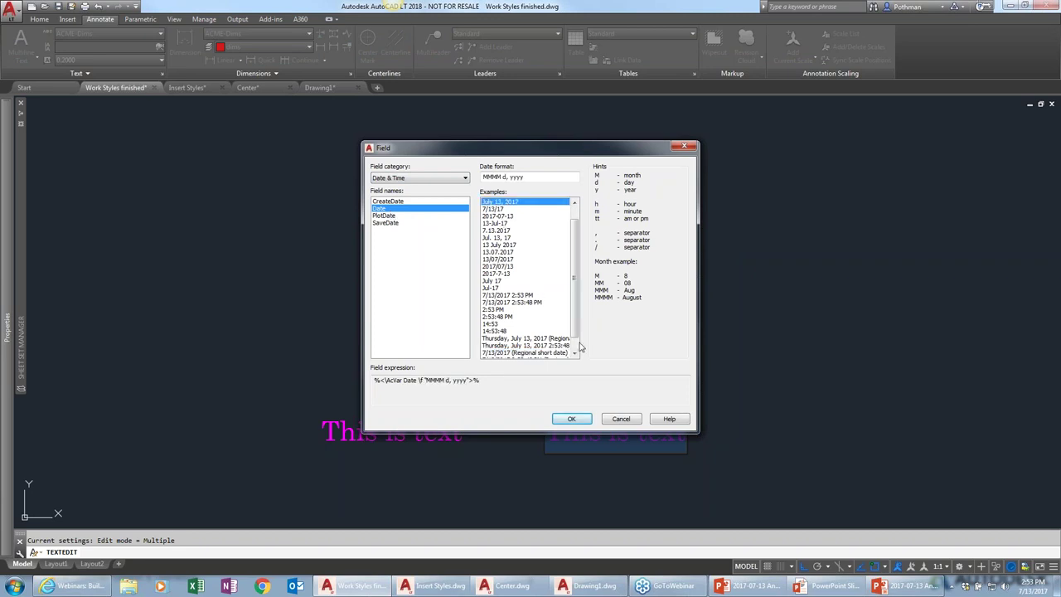
left_click(571, 419)
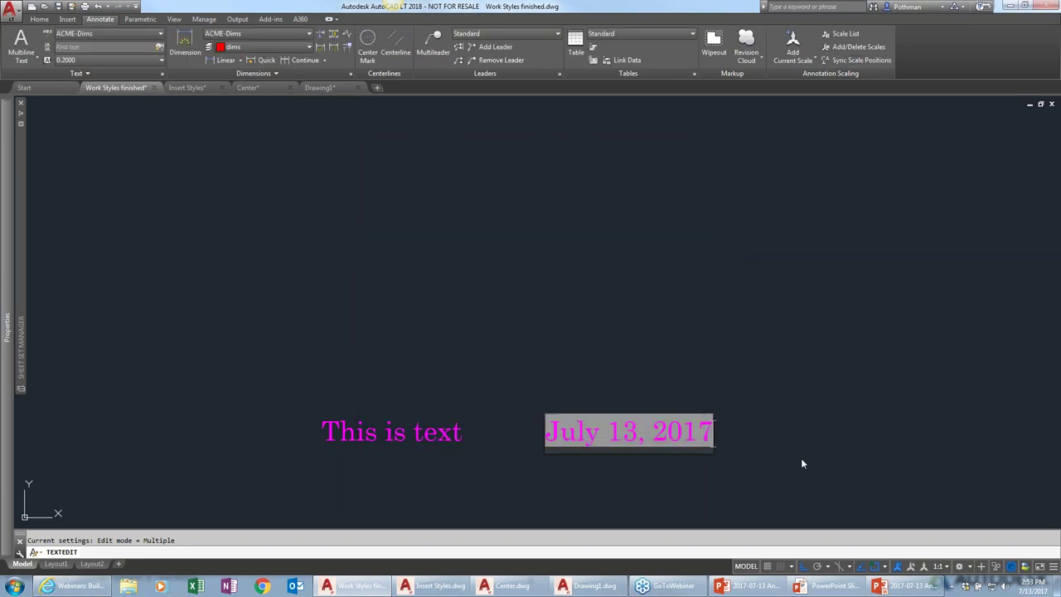
key("Escape")
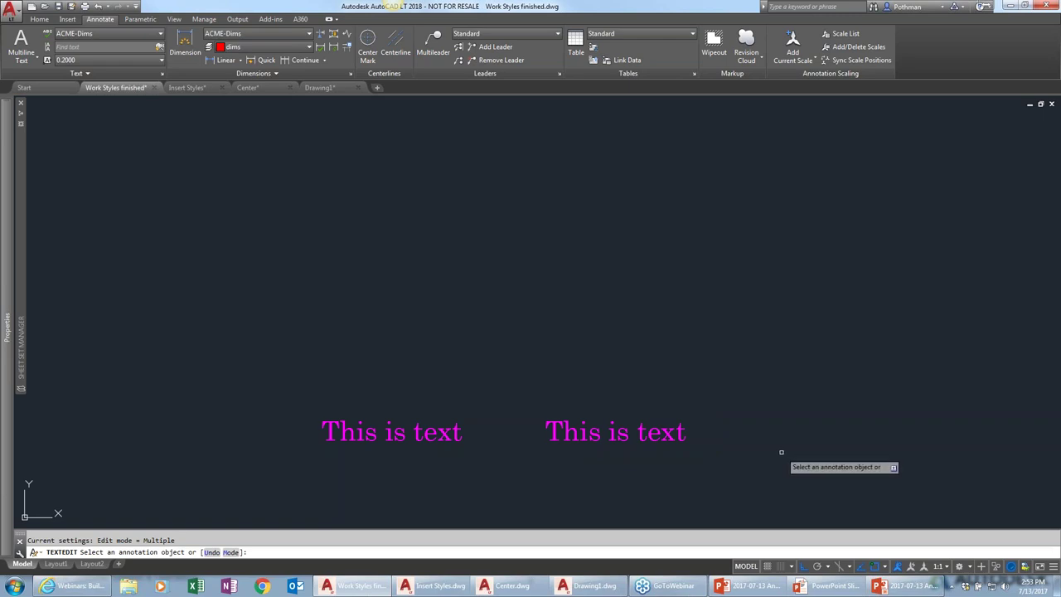
key("Escape")
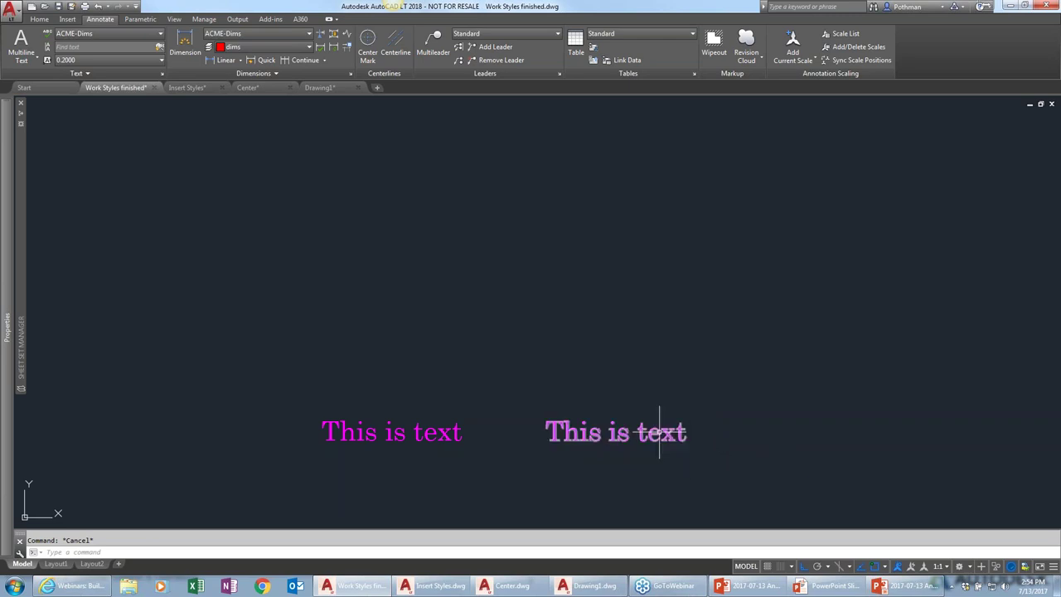
Review the Date field's format options for the right-hand "This is text" line, and leave the text editor without inserting a field
left_click(660, 431)
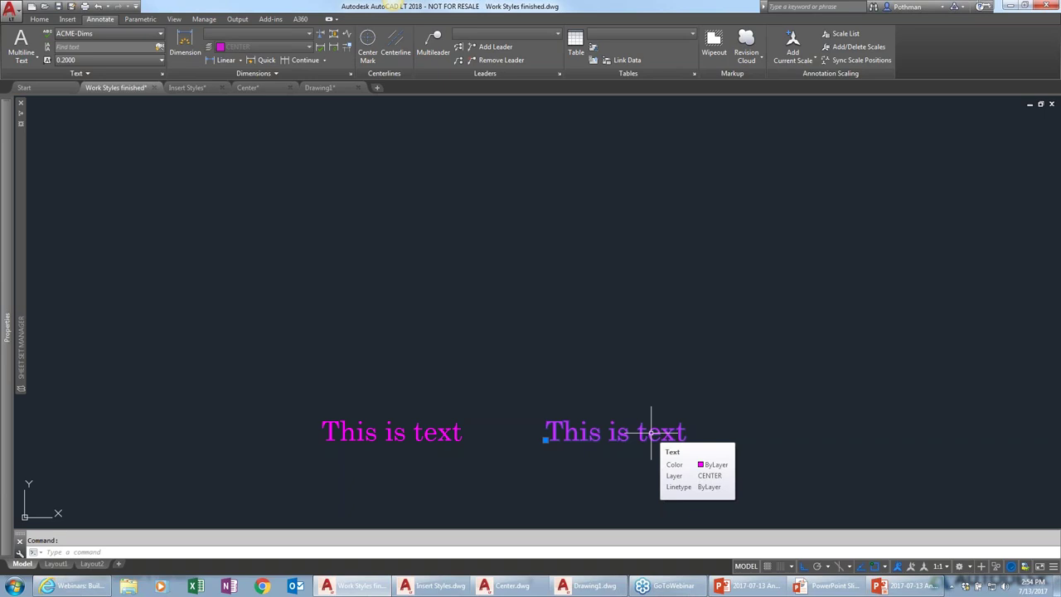
double_click(678, 437)
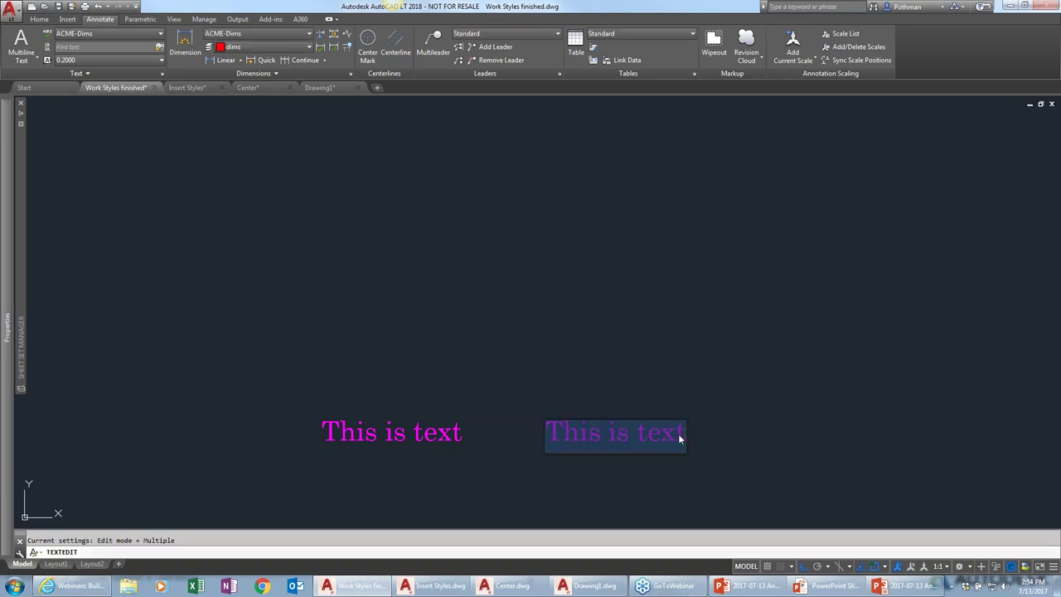
right_click(629, 434)
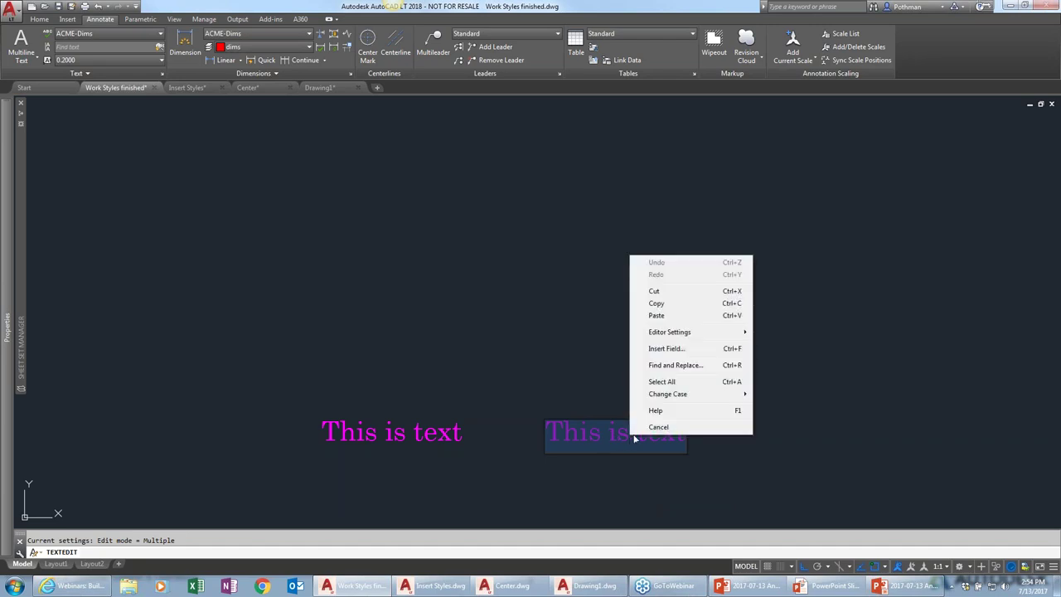
left_click(666, 348)
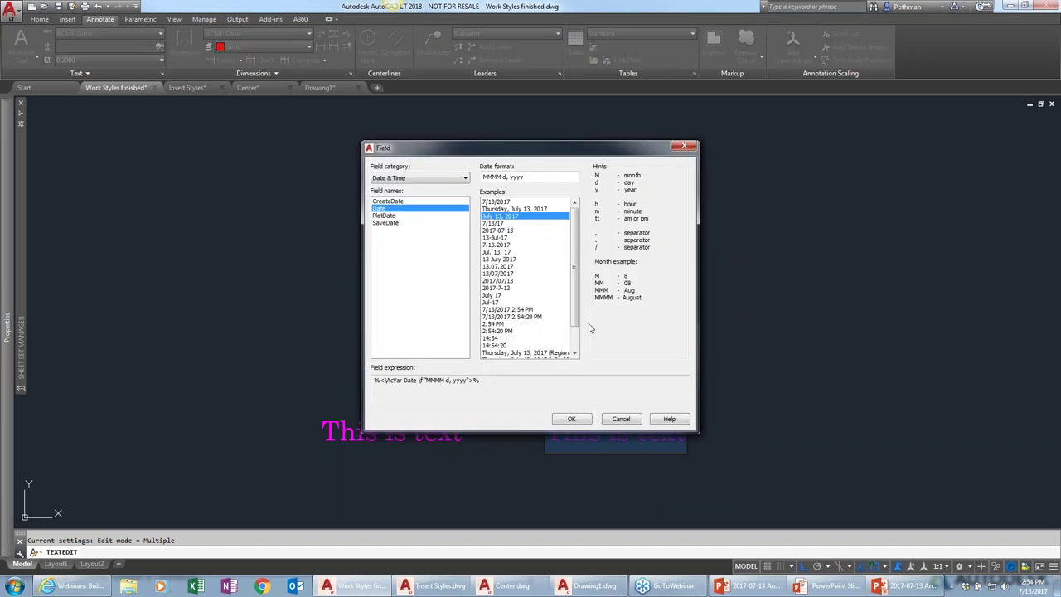
key("Escape")
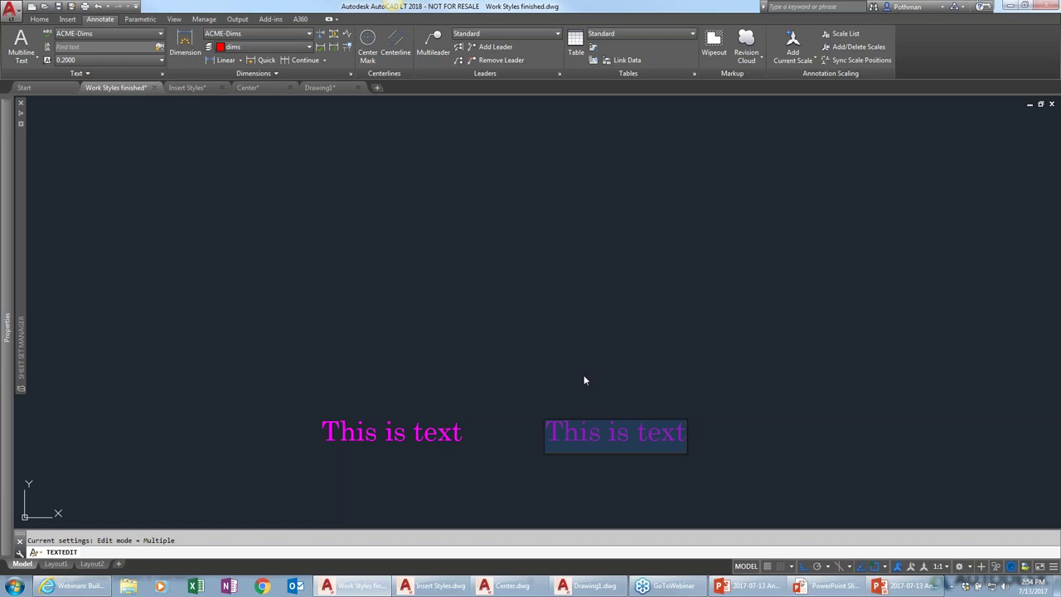
left_click(655, 399)
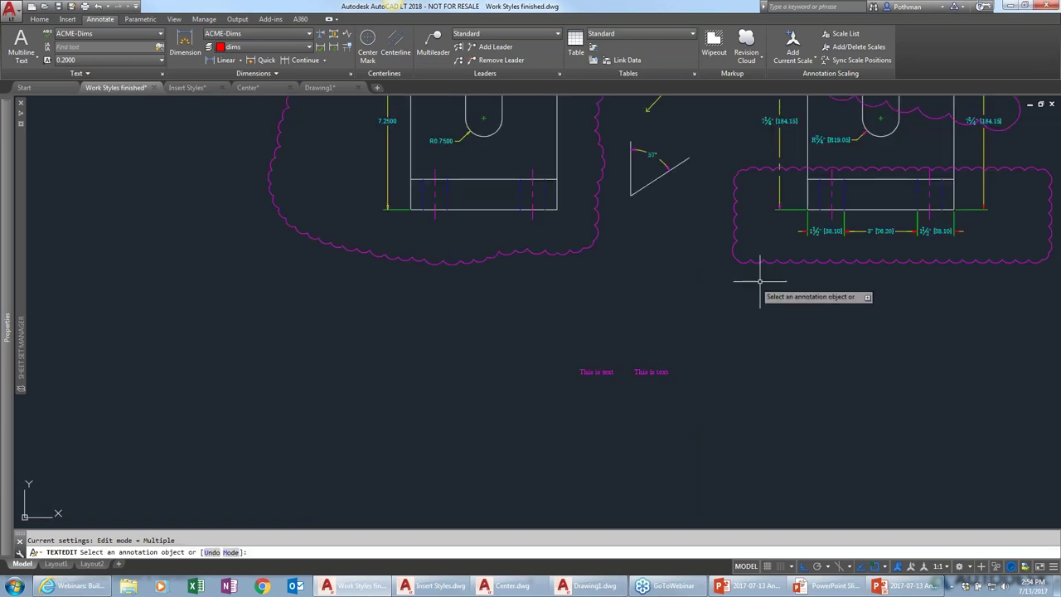
key("Escape")
Inspect the properties of the rectangular revision cloud around the lower part of the right-hand view, and deselect it
left_click(781, 259)
mouse_move(7, 352)
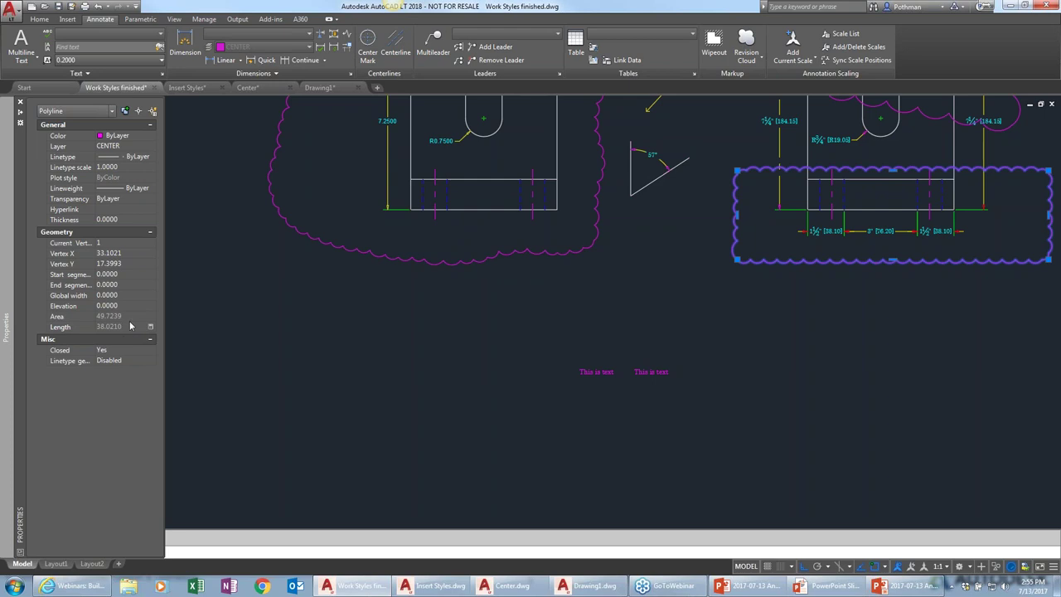
key("Escape")
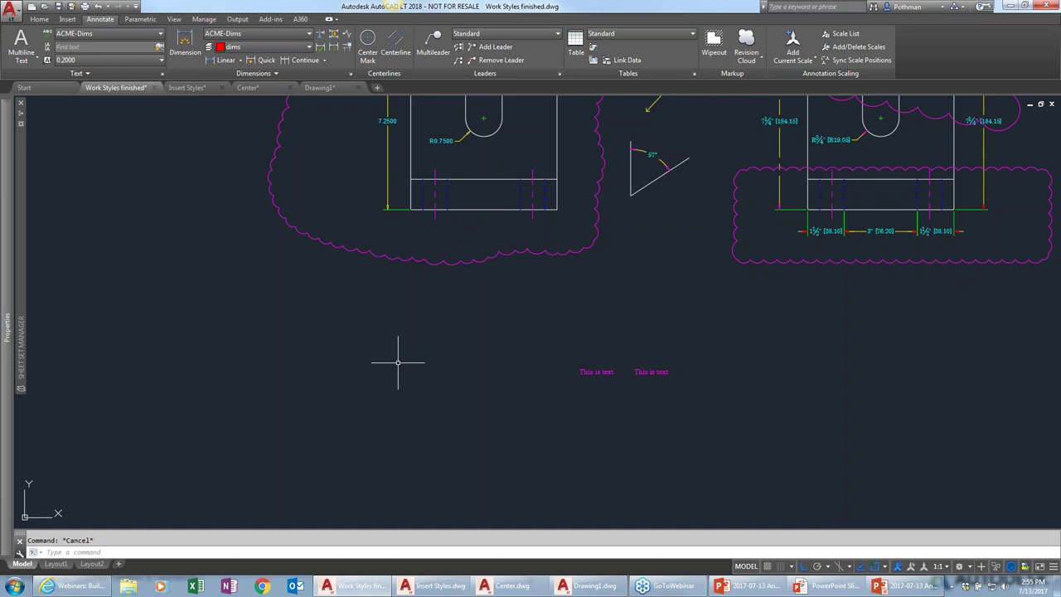
left_click(369, 53)
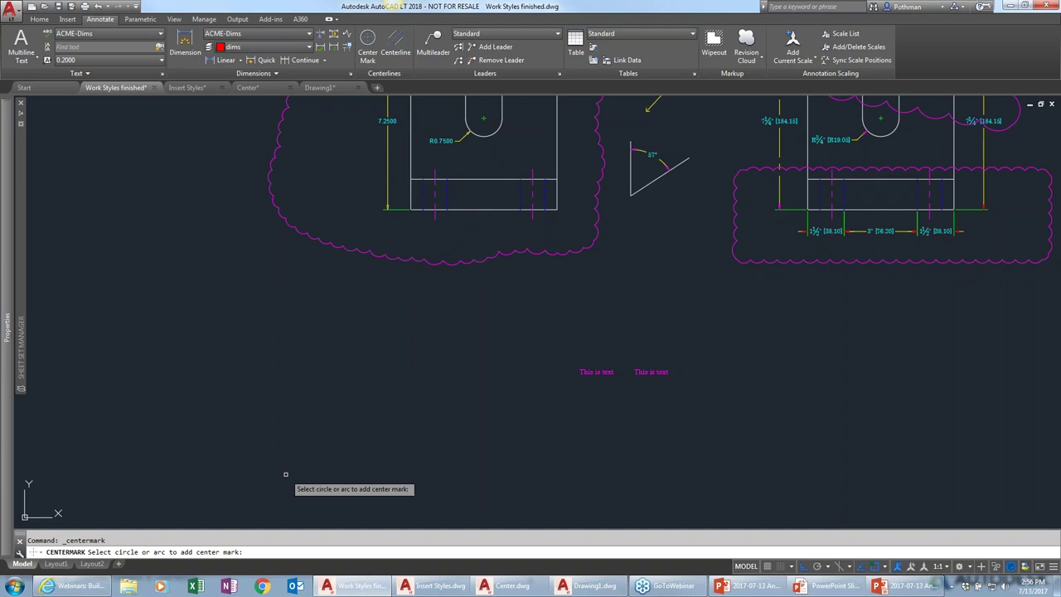
left_click(395, 52)
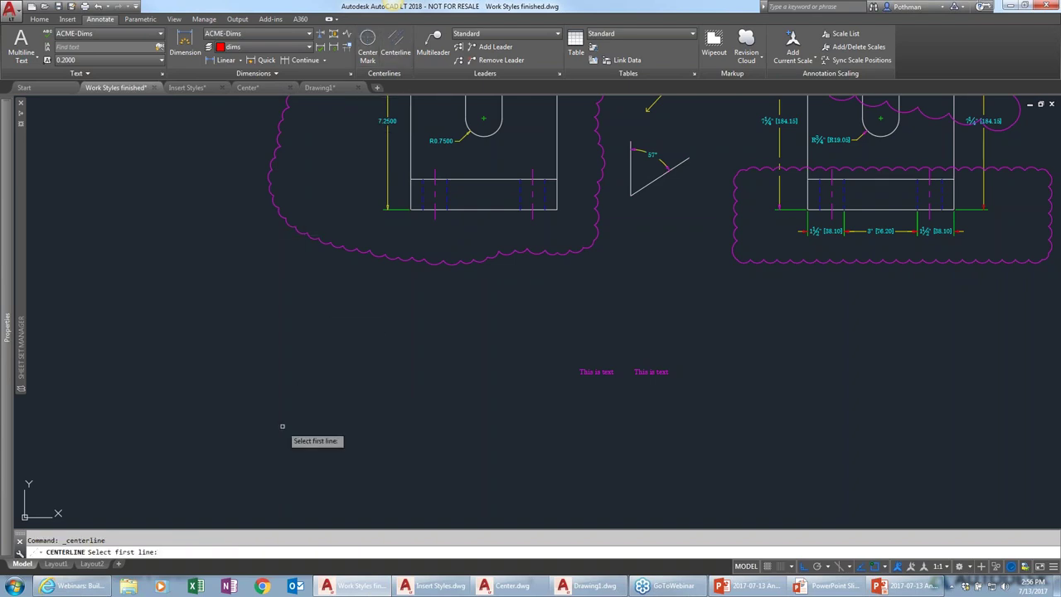
key("Escape")
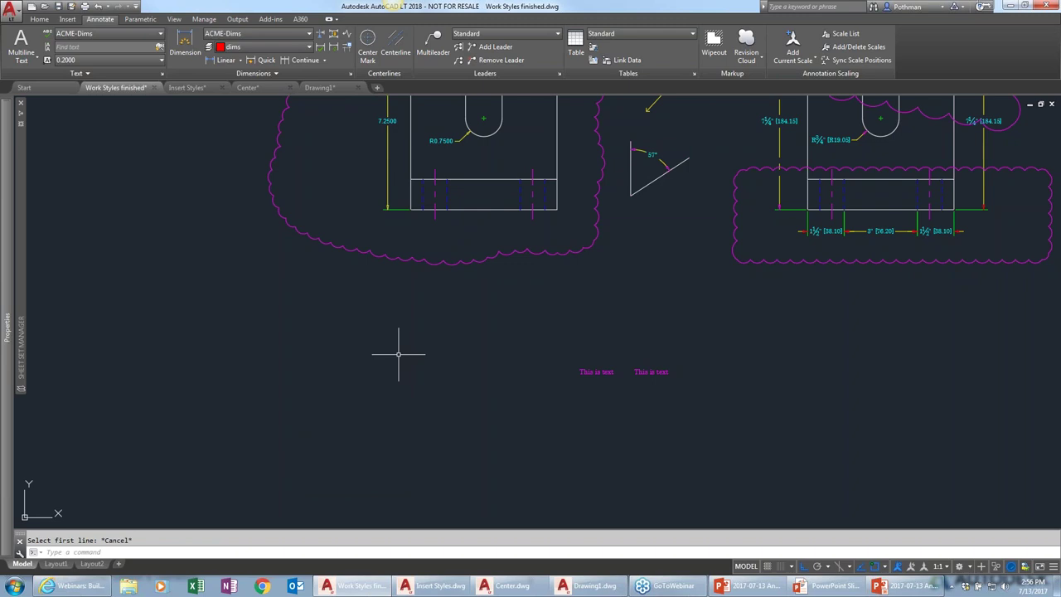
left_click(747, 43)
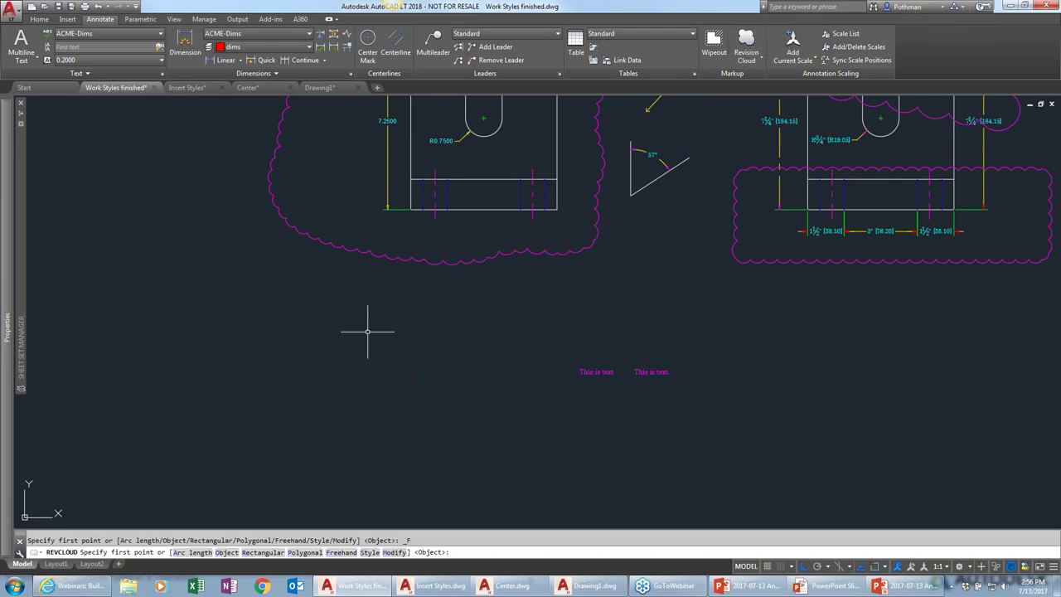
key("Escape")
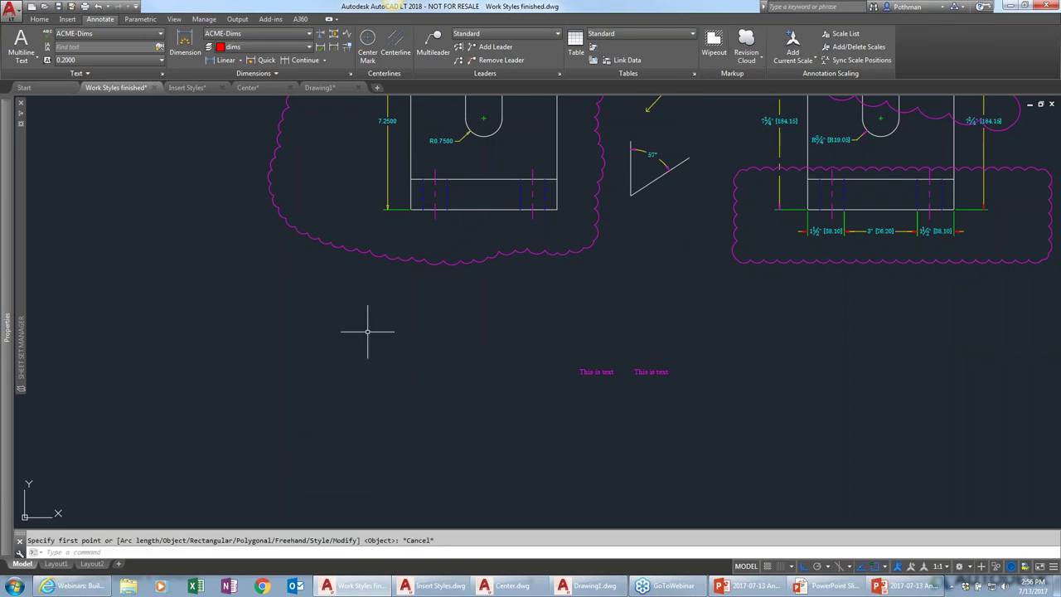